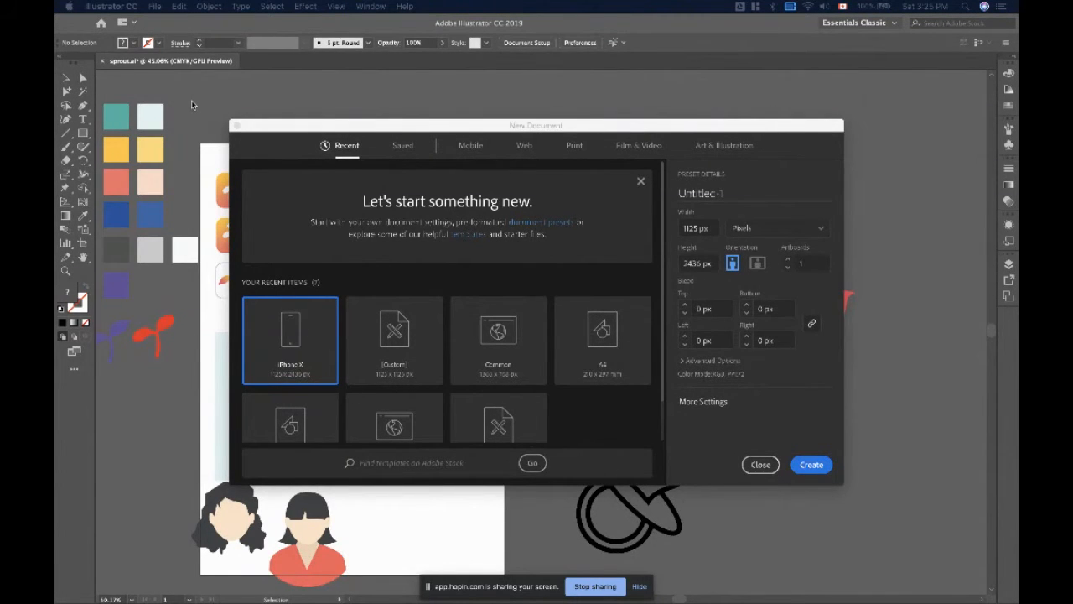
- Create a new portrait document from the Letter preset, 612 x 792 pt, and arrange the tools in a single column
{"action": "mouse_move", "coordinate": [312, 126]}
{"action": "left_mouse_down"}
{"action": "mouse_move", "coordinate": [579, 253]}
{"action": "mouse_move", "coordinate": [484, 177]}
{"action": "mouse_move", "coordinate": [325, 149]}
{"action": "mouse_move", "coordinate": [312, 126]}
{"action": "left_mouse_up"}
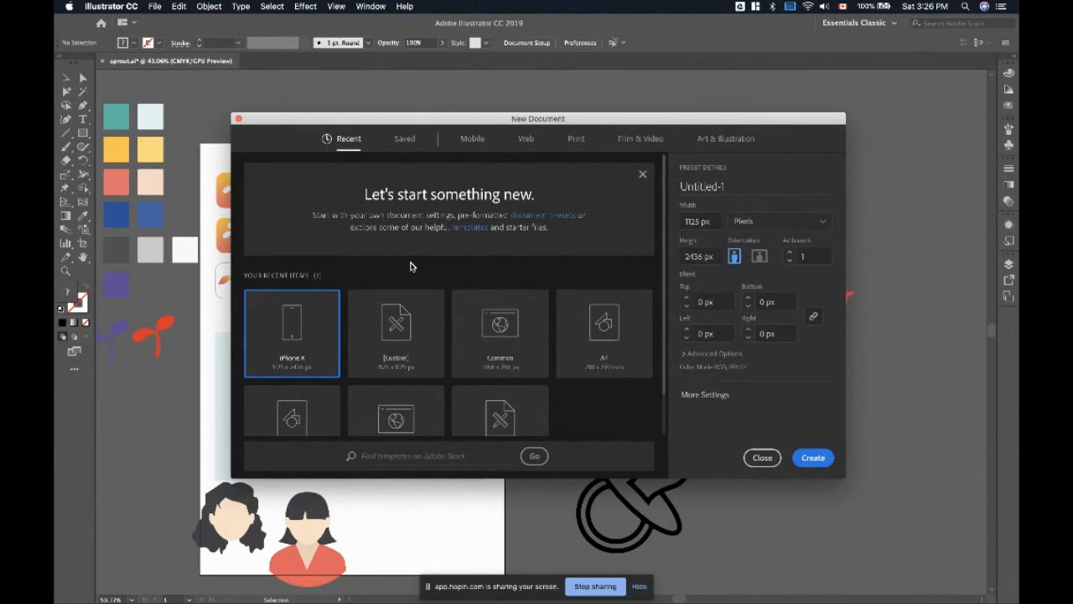
{"action": "scroll", "coordinate": [411, 274], "scroll_direction": "down", "scroll_amount": 1}
{"action": "scroll", "coordinate": [410, 277], "scroll_direction": "up", "scroll_amount": 1}
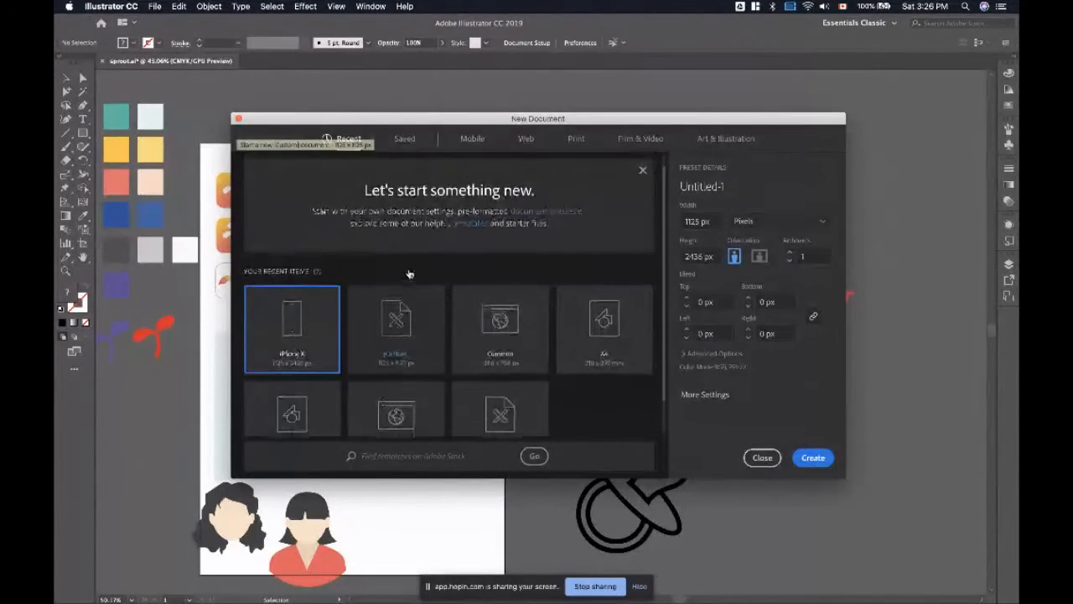
{"action": "scroll", "coordinate": [492, 367], "scroll_direction": "down", "scroll_amount": 1}
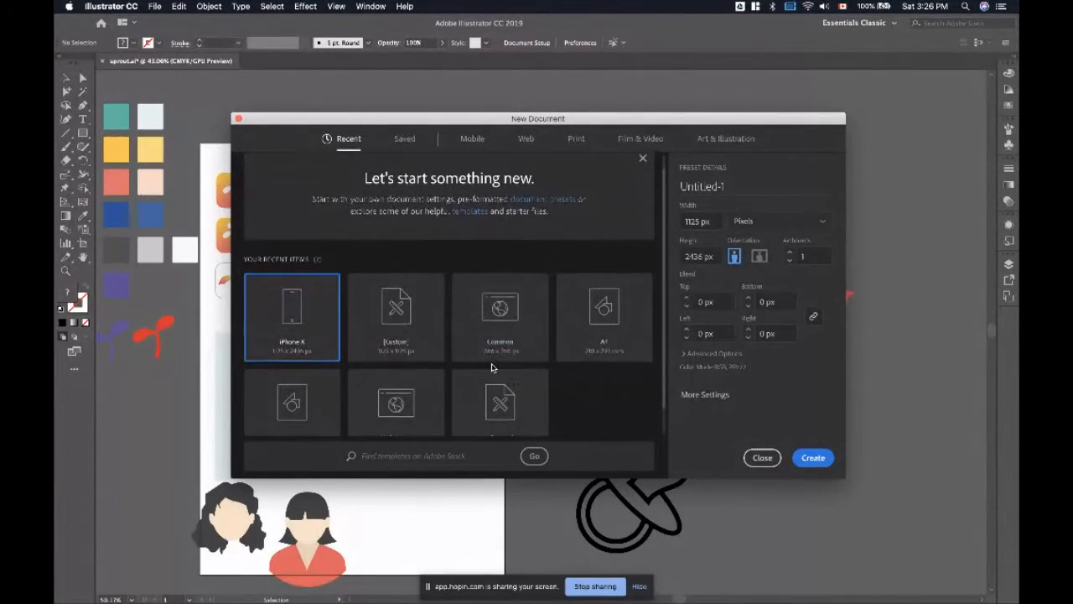
{"action": "scroll", "coordinate": [427, 366], "scroll_direction": "down", "scroll_amount": 1}
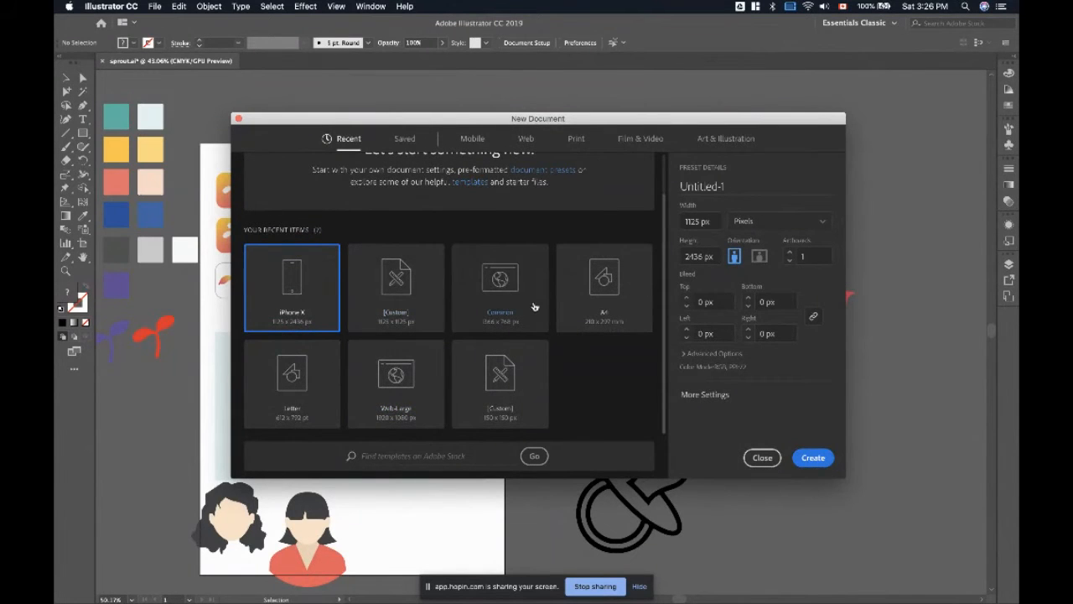
{"action": "left_click", "coordinate": [317, 360]}
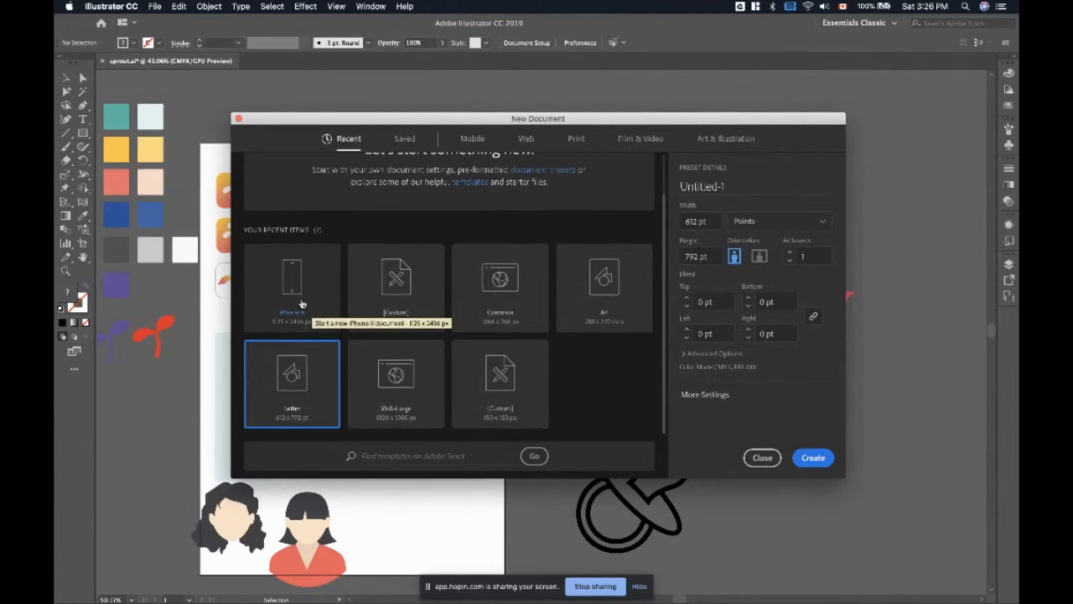
{"action": "left_click", "coordinate": [472, 138]}
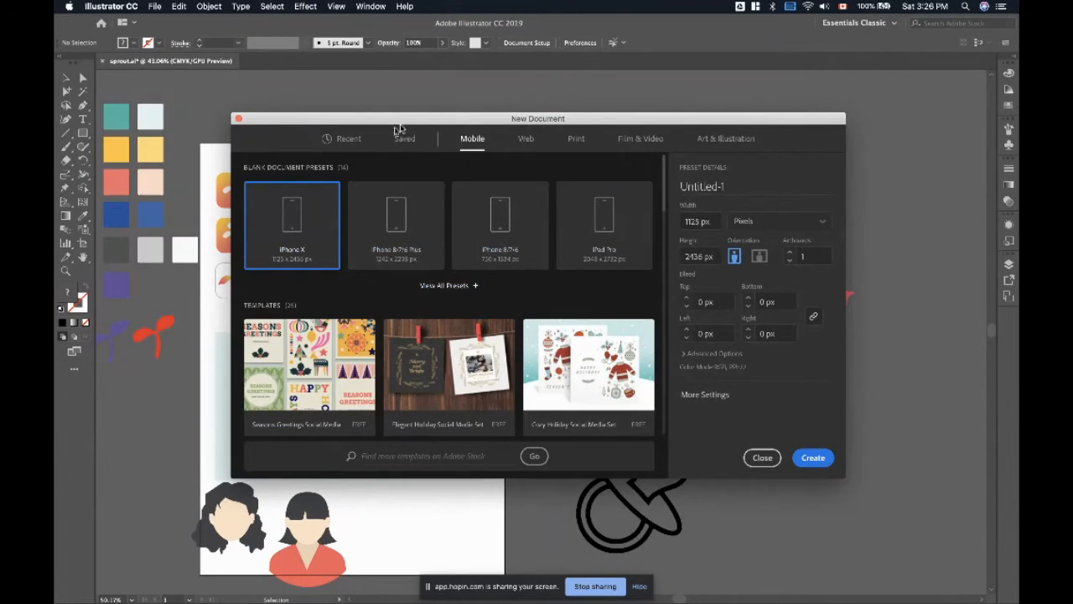
{"action": "left_click", "coordinate": [345, 139]}
{"action": "left_click", "coordinate": [277, 383]}
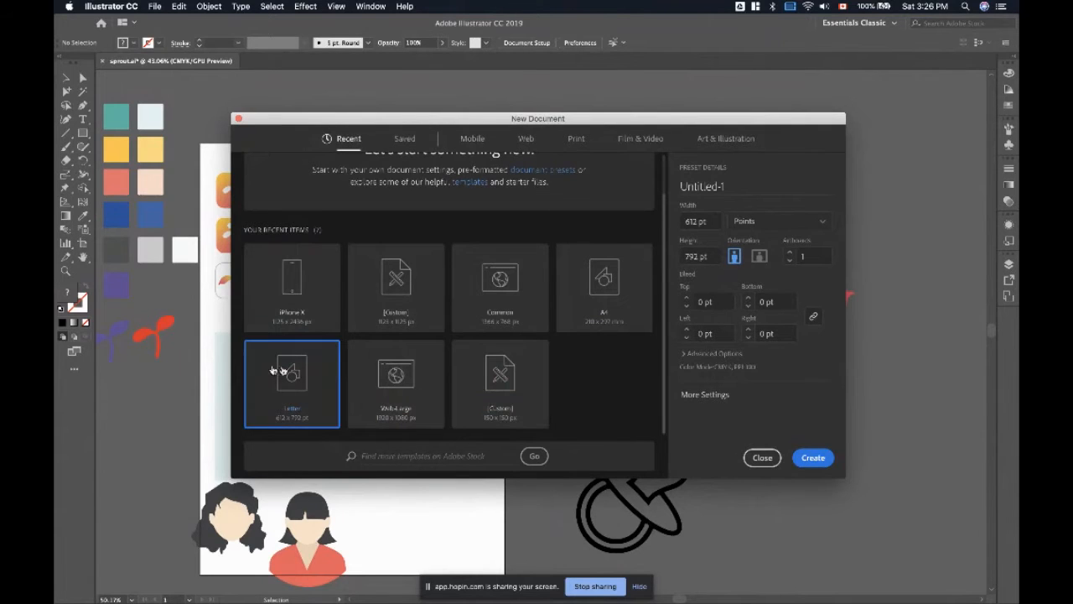
{"action": "left_click", "coordinate": [813, 458]}
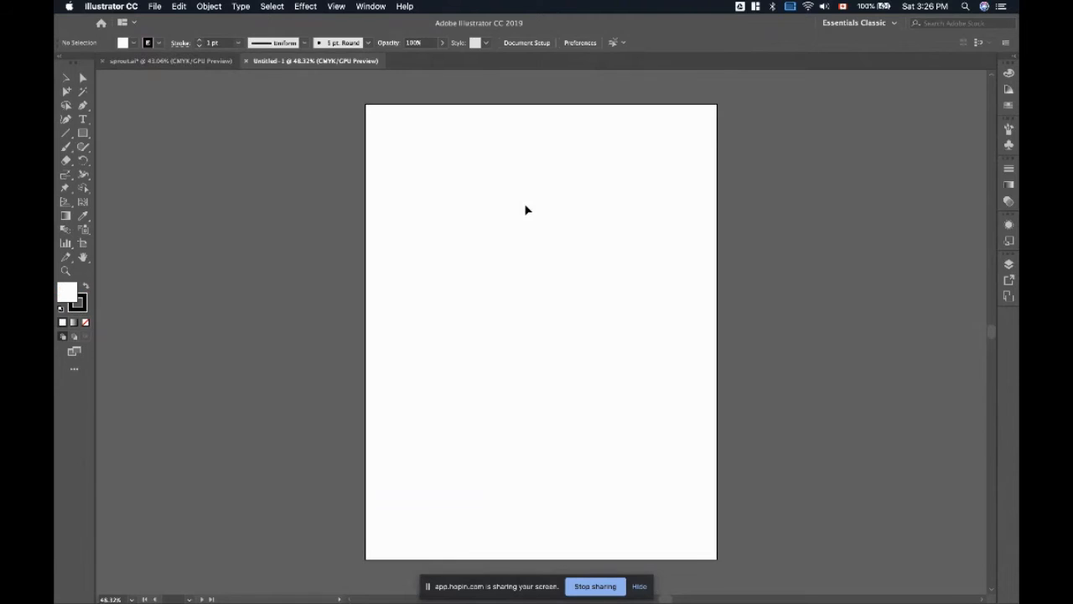
{"action": "left_click", "coordinate": [60, 59]}
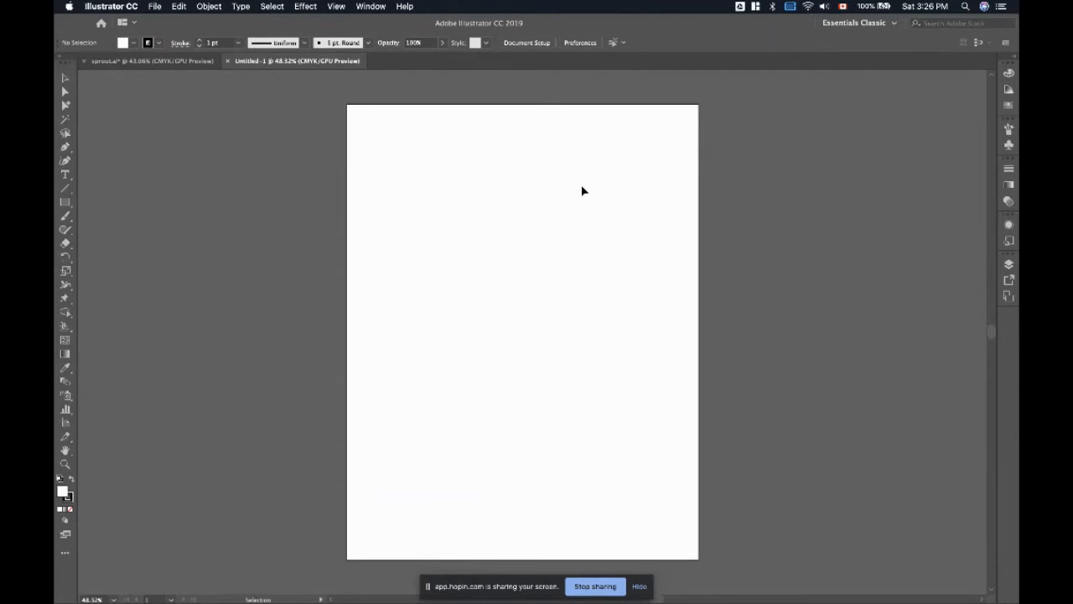
- Try the Essentials workspace and return to Essentials Classic
{"action": "left_click", "coordinate": [855, 22]}
{"action": "left_click", "coordinate": [851, 39]}
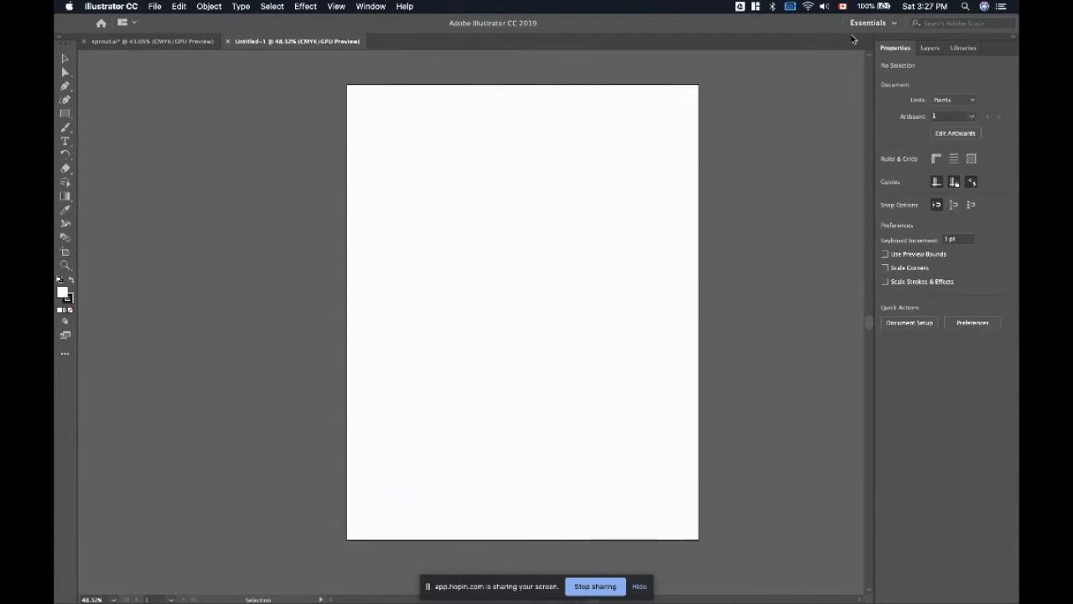
{"action": "left_click", "coordinate": [863, 25]}
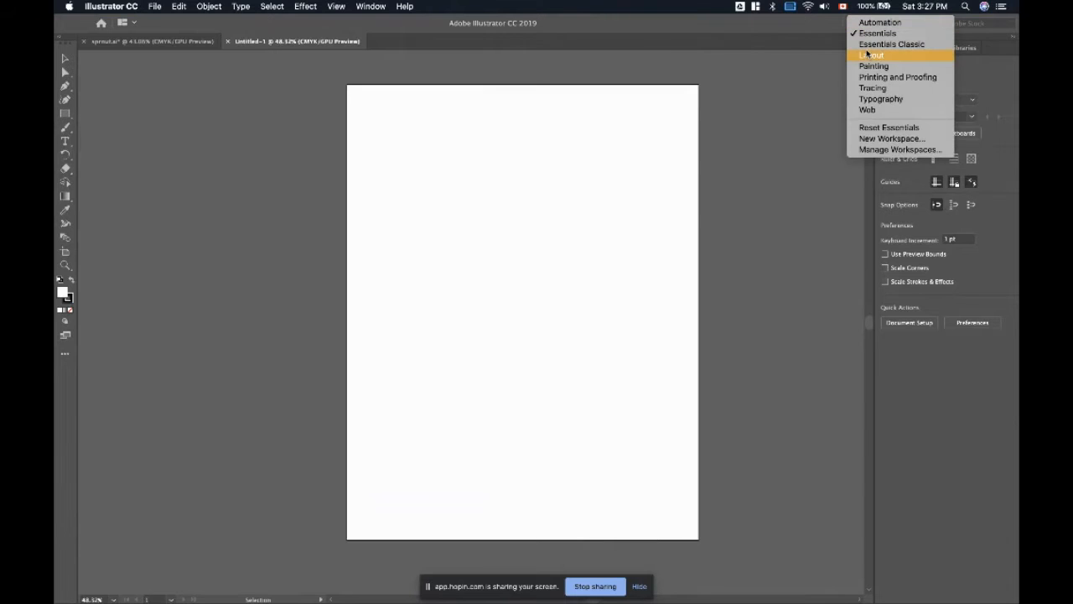
{"action": "left_click", "coordinate": [867, 52]}
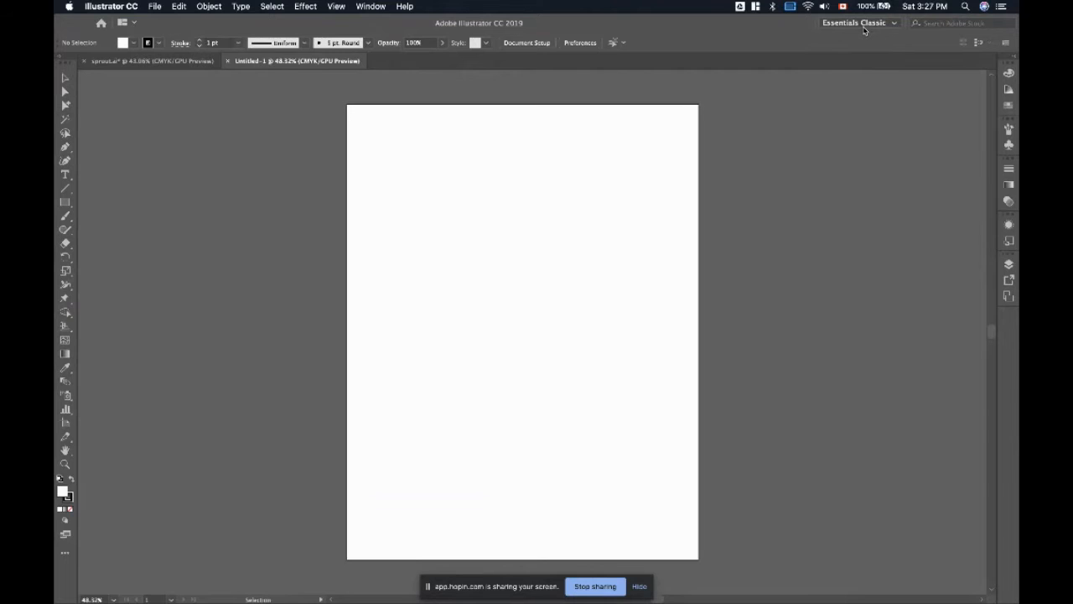
{"action": "left_click", "coordinate": [863, 28]}
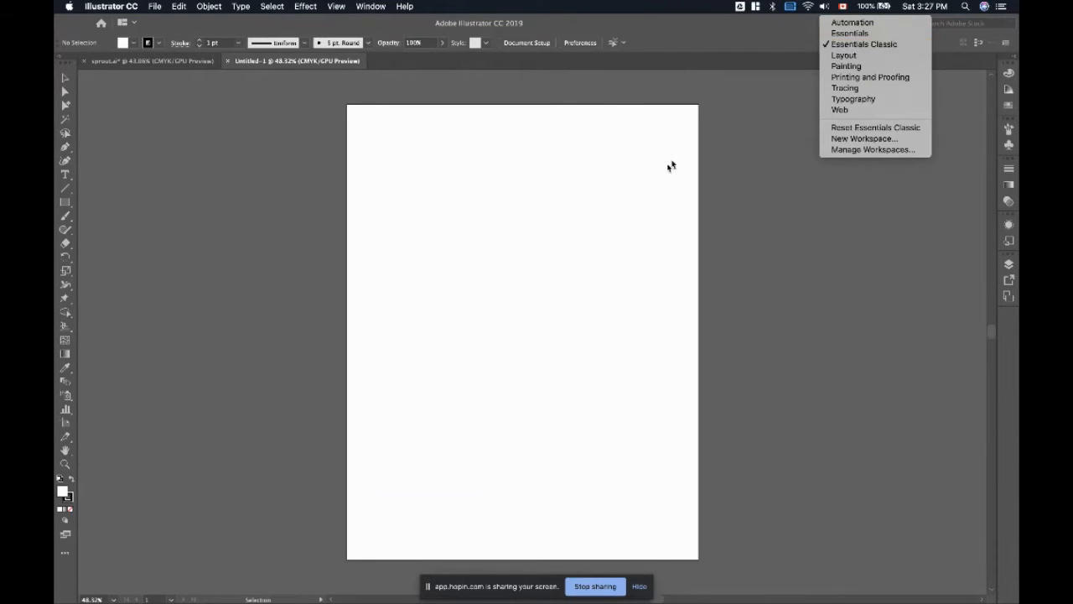
{"action": "left_click", "coordinate": [664, 170]}
- Paste the copied black spade image onto the artboard and leave it deselected
{"action": "scroll", "coordinate": [663, 171], "scroll_direction": "up", "scroll_amount": 3}
{"action": "scroll", "coordinate": [662, 171], "scroll_direction": "up", "scroll_amount": 1}
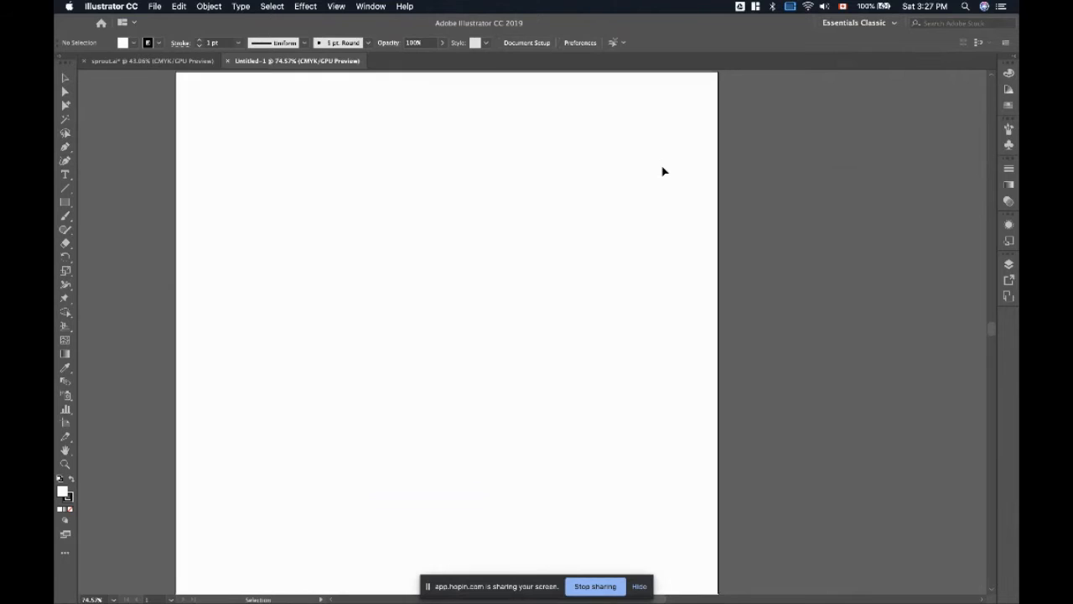
{"action": "scroll", "coordinate": [662, 171], "scroll_direction": "up", "scroll_amount": 1}
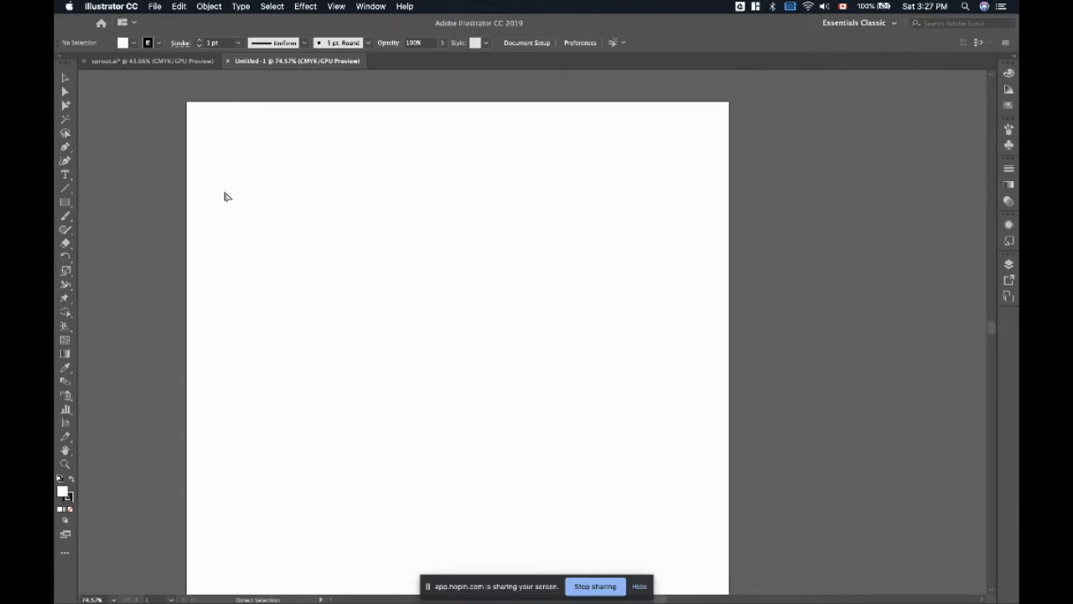
{"action": "key", "text": "super+v"}
{"action": "left_click", "coordinate": [307, 274]}
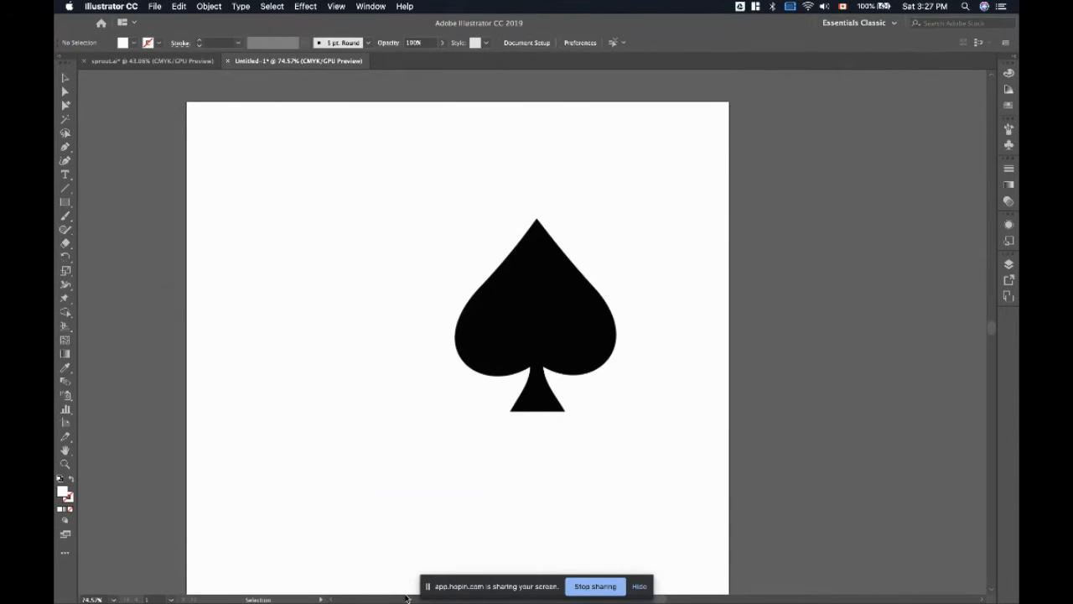
{"action": "left_click", "coordinate": [157, 6]}
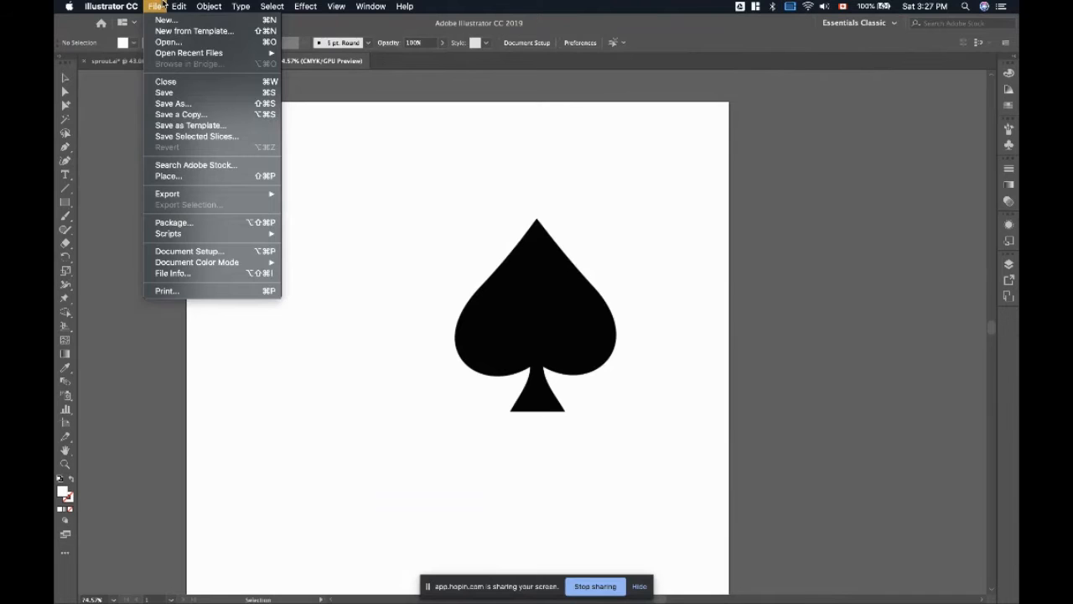
{"action": "left_click", "coordinate": [452, 270]}
{"action": "mouse_move", "coordinate": [497, 578]}
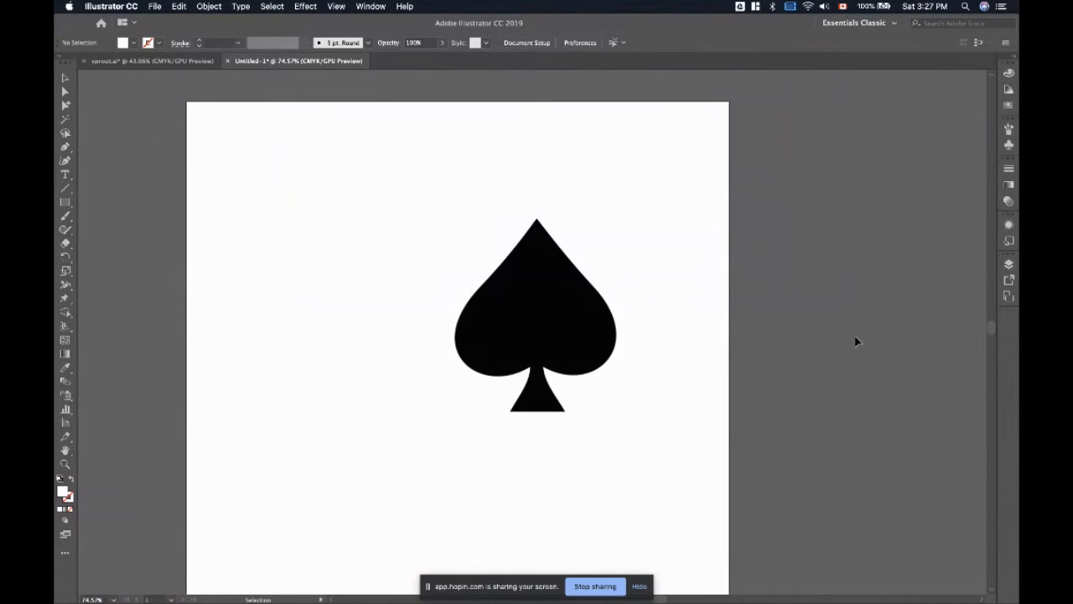
- Examine the pasted spade image up close, checking its edges and its placement on the artboard
{"action": "left_click", "coordinate": [584, 359]}
{"action": "scroll", "coordinate": [584, 360], "scroll_direction": "up", "scroll_amount": 2}
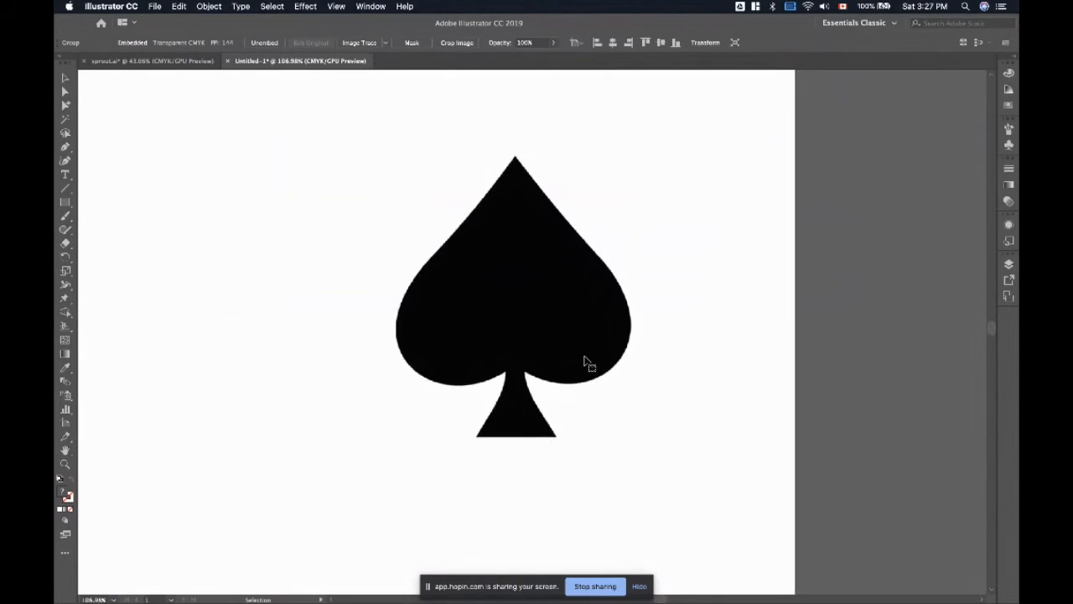
{"action": "scroll", "coordinate": [586, 358], "scroll_direction": "up", "scroll_amount": 3}
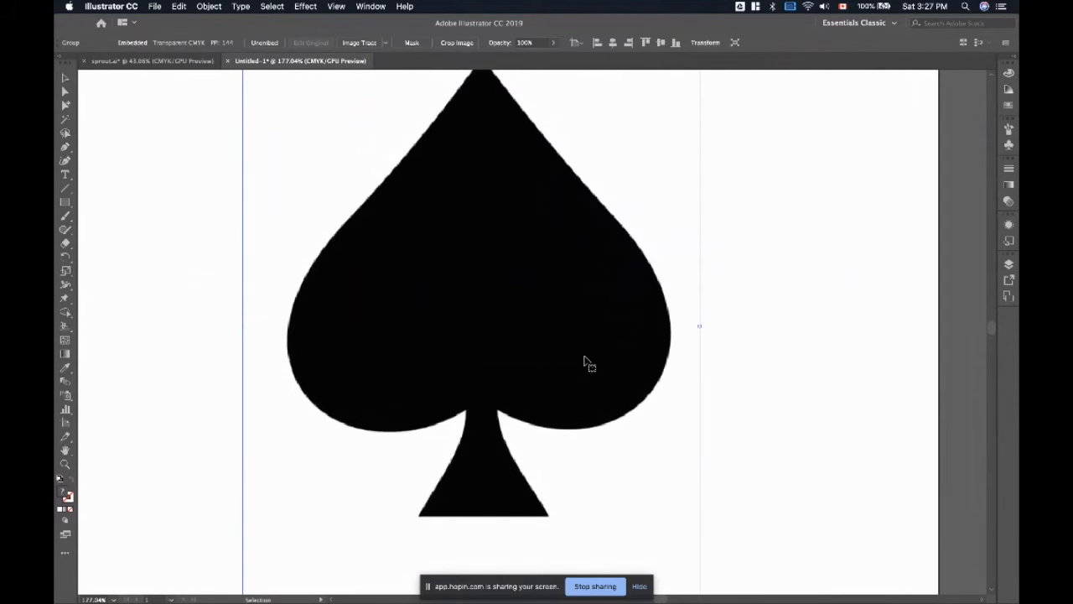
{"action": "left_click", "coordinate": [797, 377]}
{"action": "scroll", "coordinate": [798, 377], "scroll_direction": "down", "scroll_amount": 2}
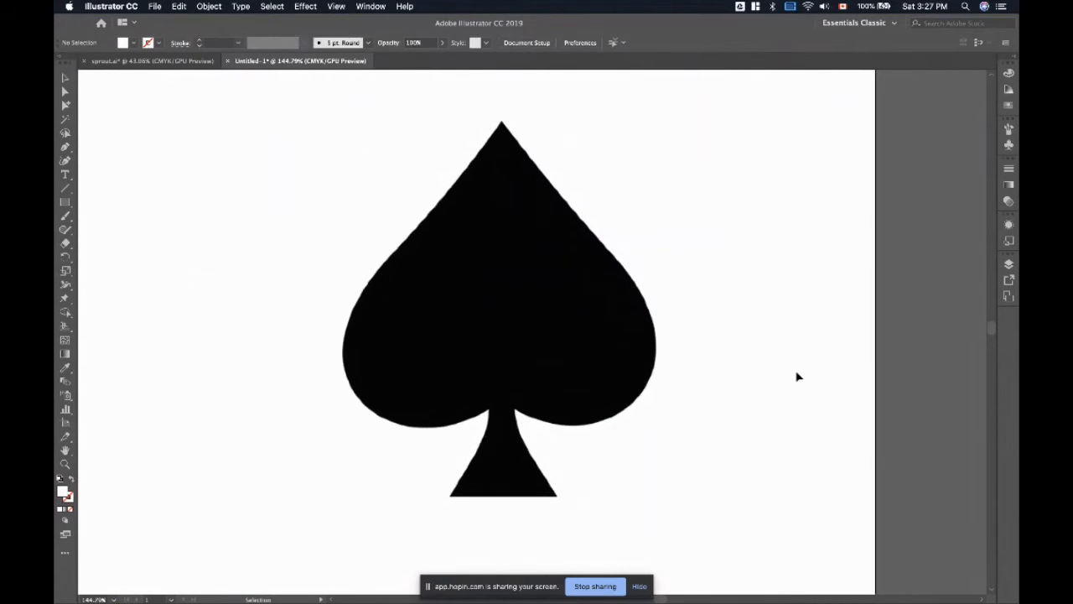
{"action": "scroll", "coordinate": [797, 377], "scroll_direction": "right", "scroll_amount": 2}
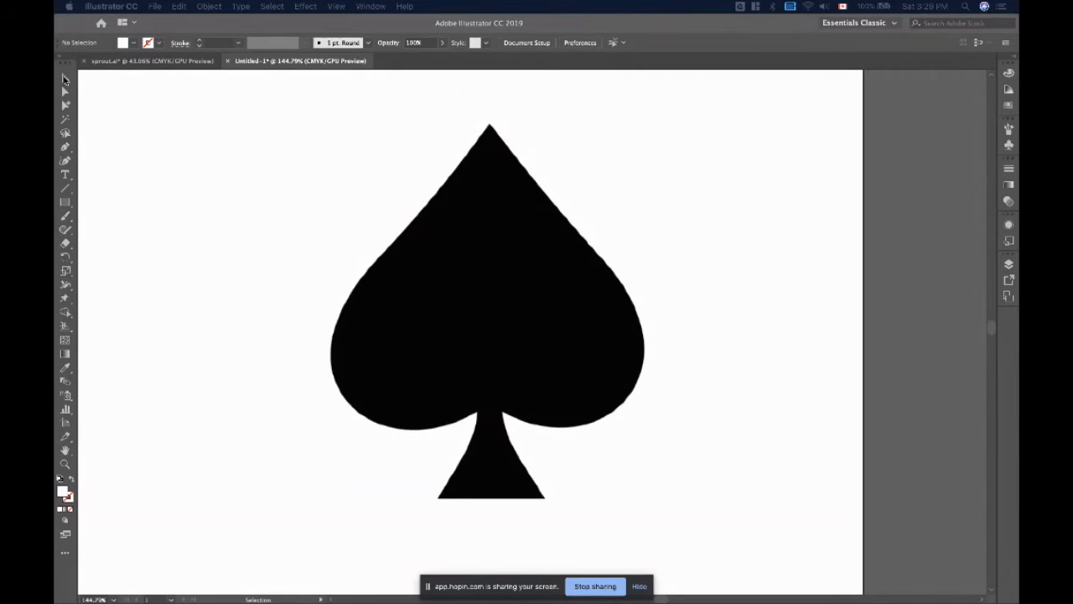
{"action": "left_click", "coordinate": [66, 79]}
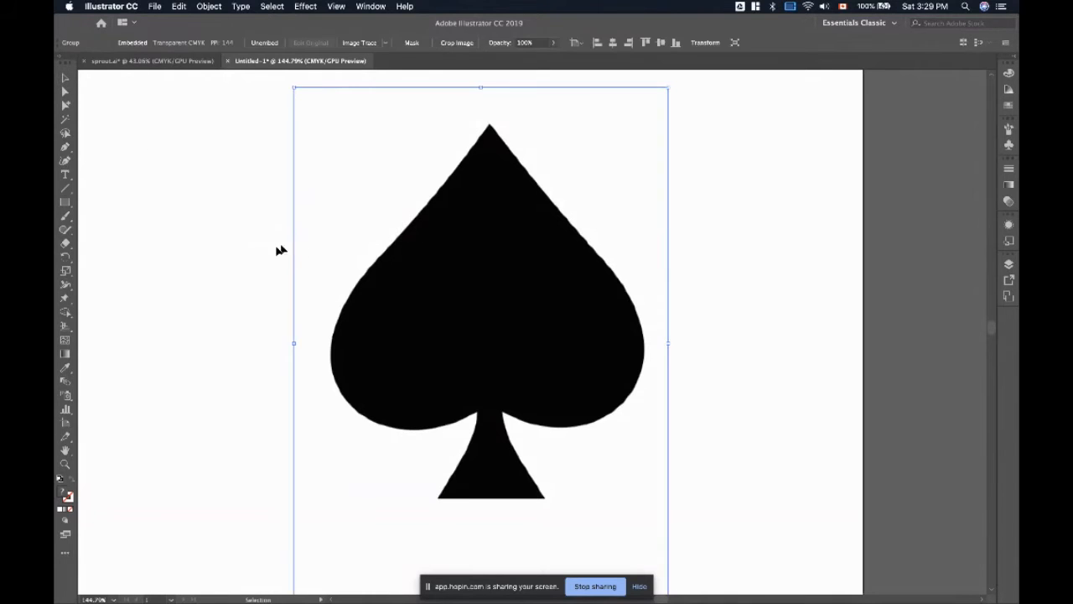
{"action": "scroll", "coordinate": [257, 261], "scroll_direction": "left", "scroll_amount": 3}
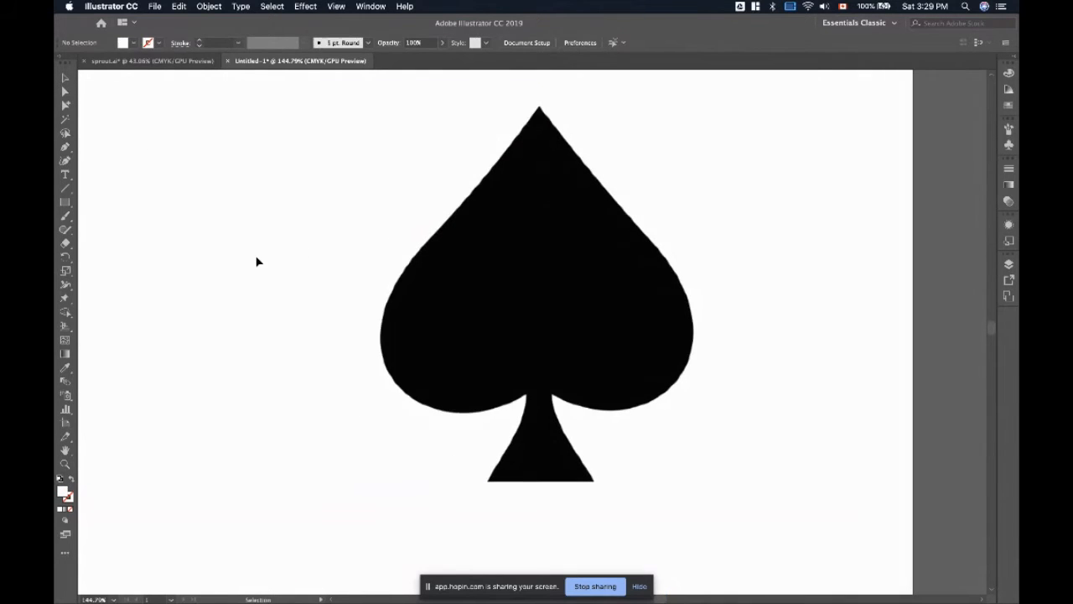
{"action": "scroll", "coordinate": [257, 261], "scroll_direction": "up", "scroll_amount": 2}
{"action": "scroll", "coordinate": [257, 262], "scroll_direction": "right", "scroll_amount": 1}
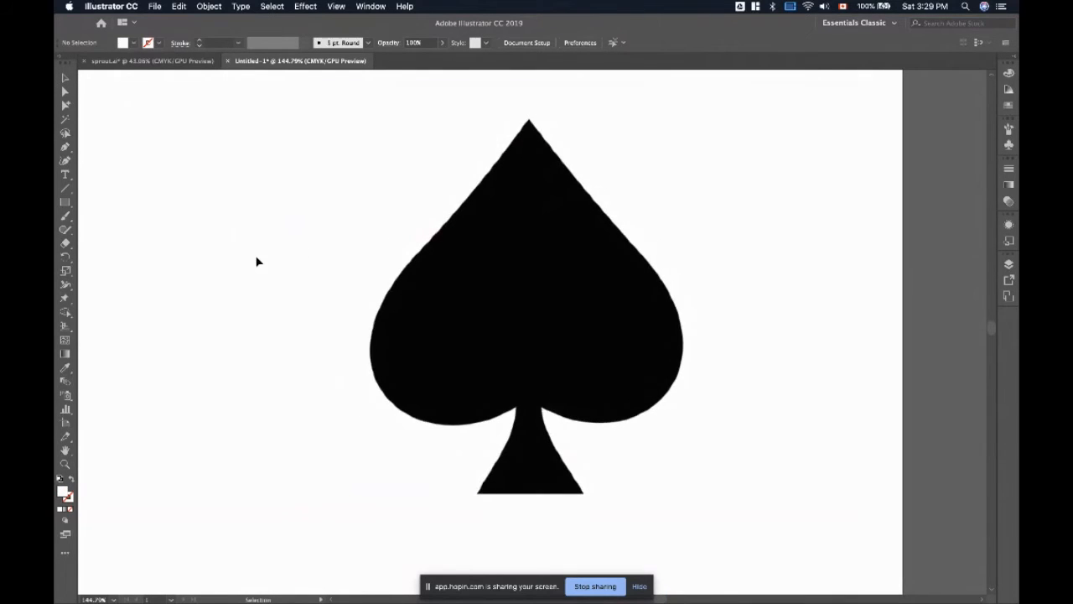
{"action": "scroll", "coordinate": [257, 261], "scroll_direction": "left", "scroll_amount": 2}
{"action": "scroll", "coordinate": [257, 261], "scroll_direction": "up", "scroll_amount": 2}
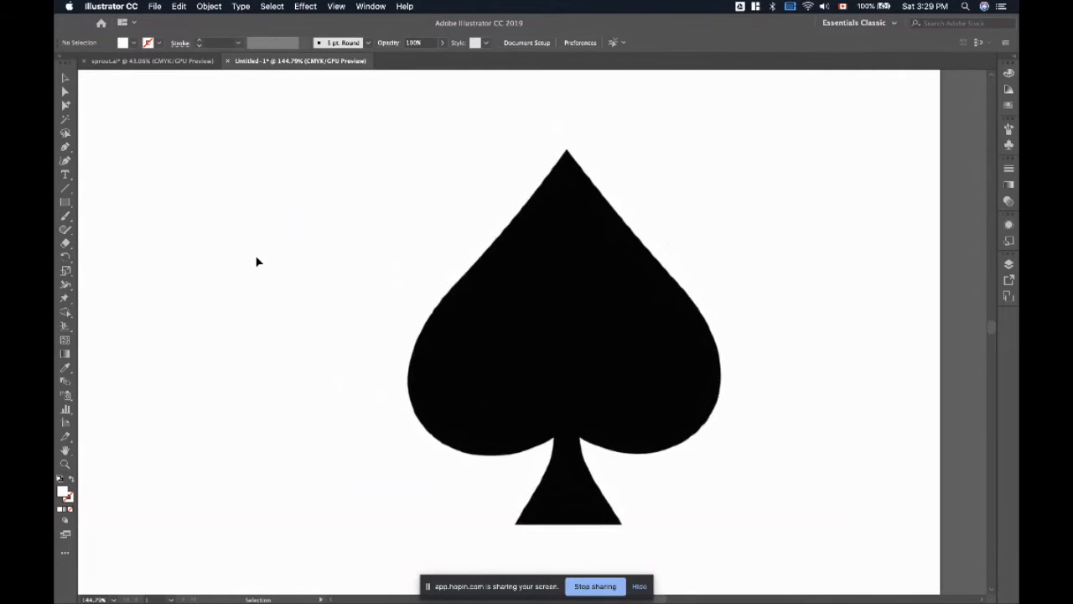
{"action": "scroll", "coordinate": [257, 261], "scroll_direction": "right", "scroll_amount": 5}
{"action": "scroll", "coordinate": [257, 262], "scroll_direction": "down", "scroll_amount": 1}
{"action": "scroll", "coordinate": [257, 261], "scroll_direction": "left", "scroll_amount": 10}
{"action": "scroll", "coordinate": [257, 261], "scroll_direction": "down", "scroll_amount": 1}
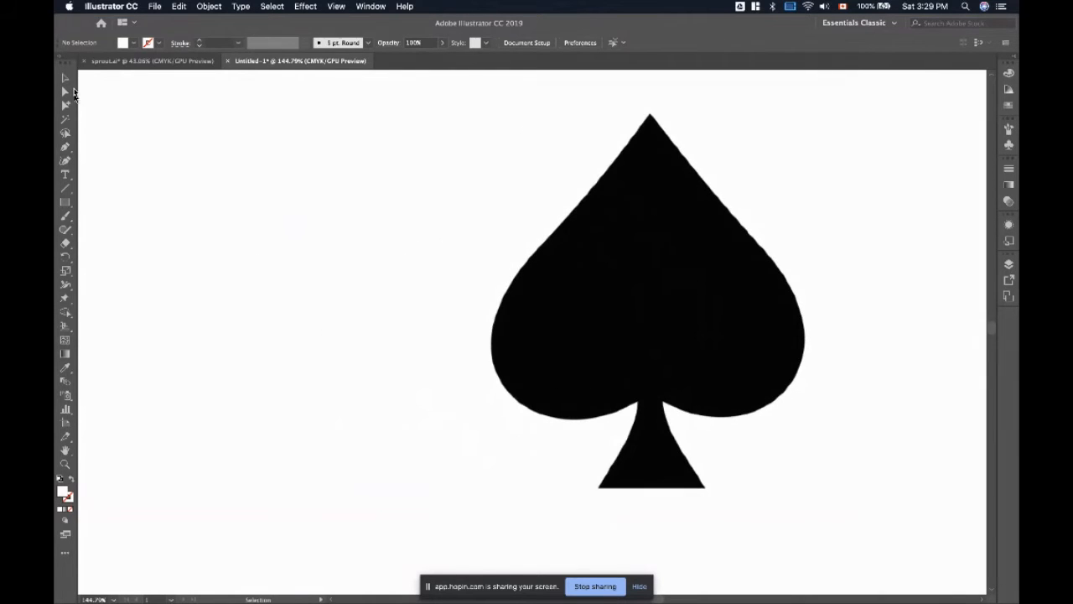
- Pan around the spade image with the Hand tool, and once more with the Selection tool active
{"action": "left_click", "coordinate": [64, 453]}
{"action": "left_click_drag", "start_coordinate": [378, 349], "coordinate": [445, 394]}
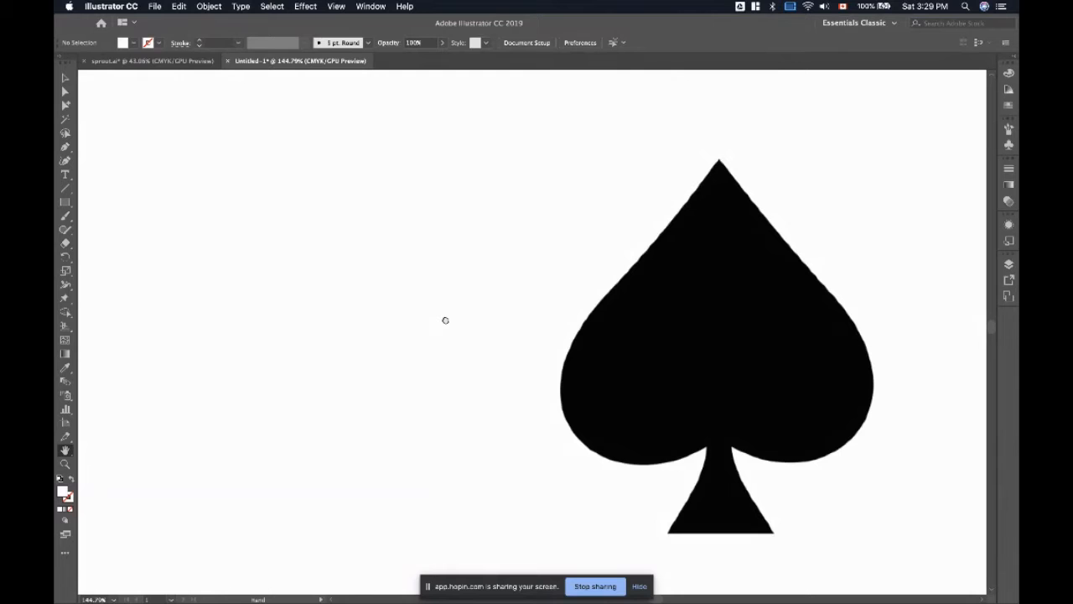
{"action": "left_click_drag", "start_coordinate": [445, 320], "coordinate": [546, 334]}
{"action": "left_click_drag", "start_coordinate": [534, 221], "coordinate": [344, 257]}
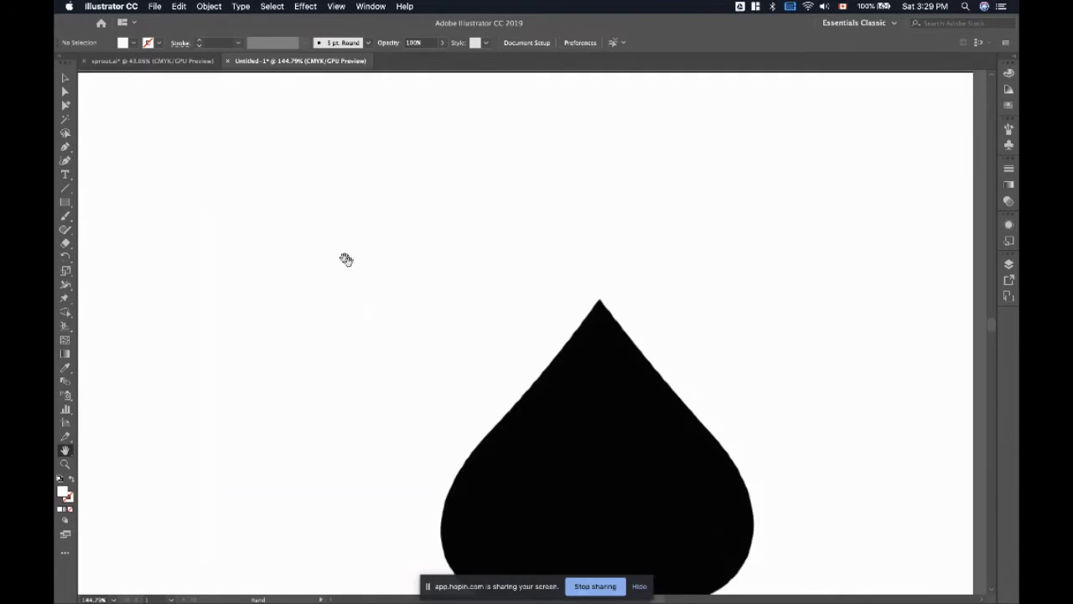
{"action": "left_click_drag", "start_coordinate": [419, 324], "coordinate": [360, 235]}
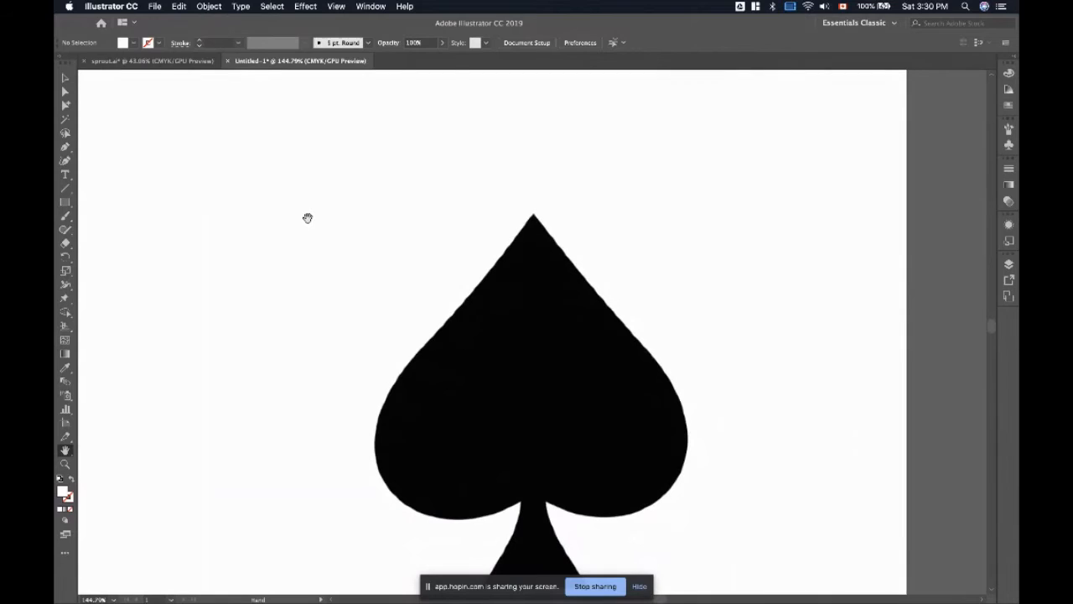
{"action": "key", "text": "v"}
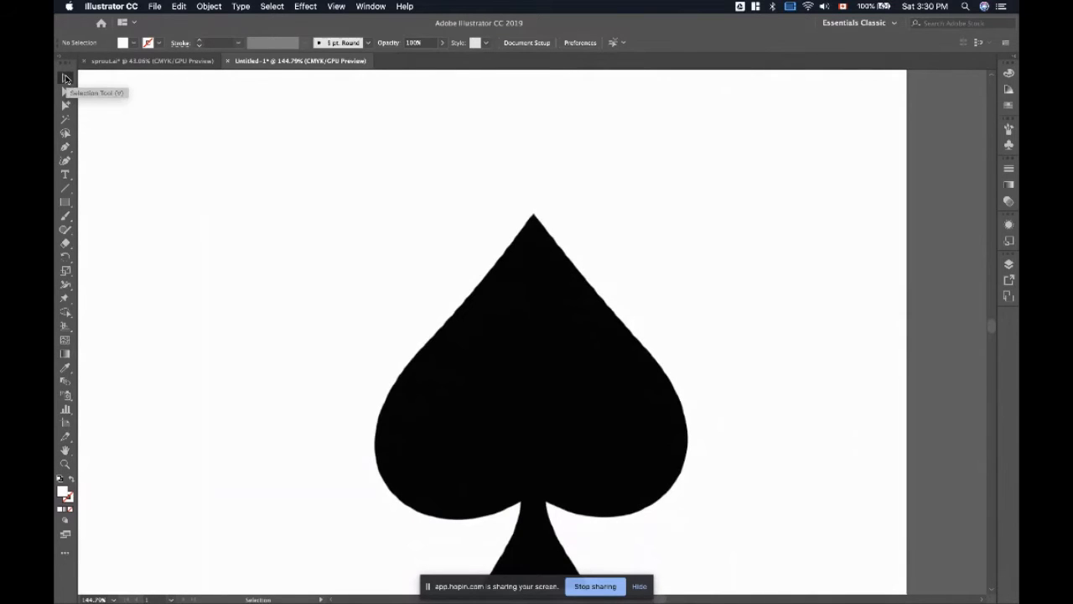
{"action": "key", "text": "space"}
{"action": "left_click_drag", "start_coordinate": [329, 354], "coordinate": [365, 273]}
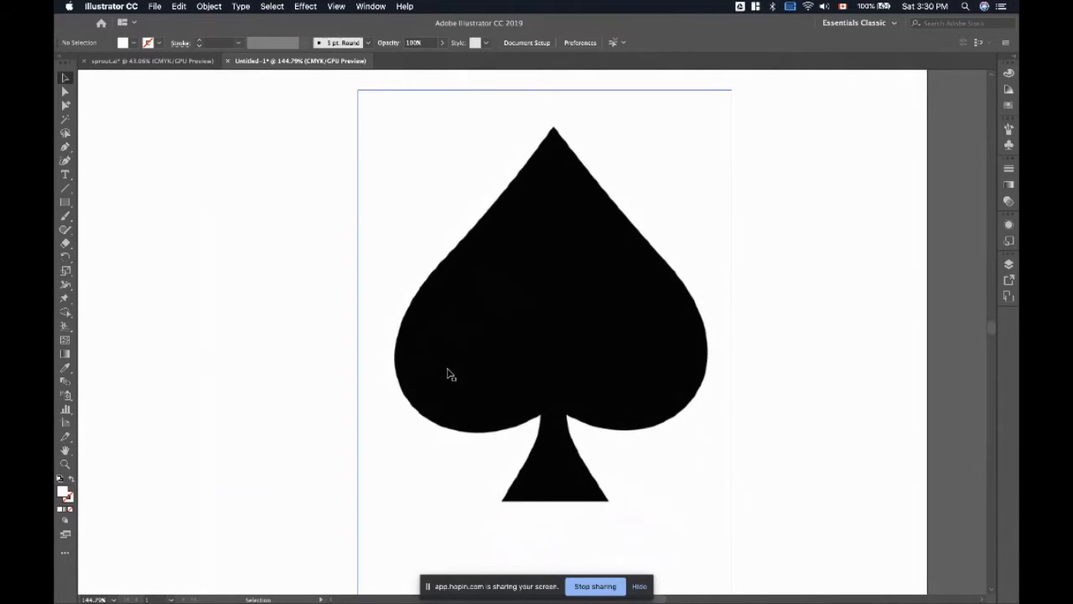
- Display the list of layers for the spade document
{"action": "scroll", "coordinate": [449, 374], "scroll_direction": "down", "scroll_amount": 5}
{"action": "scroll", "coordinate": [448, 373], "scroll_direction": "up", "scroll_amount": 5}
{"action": "scroll", "coordinate": [449, 374], "scroll_direction": "right", "scroll_amount": 3}
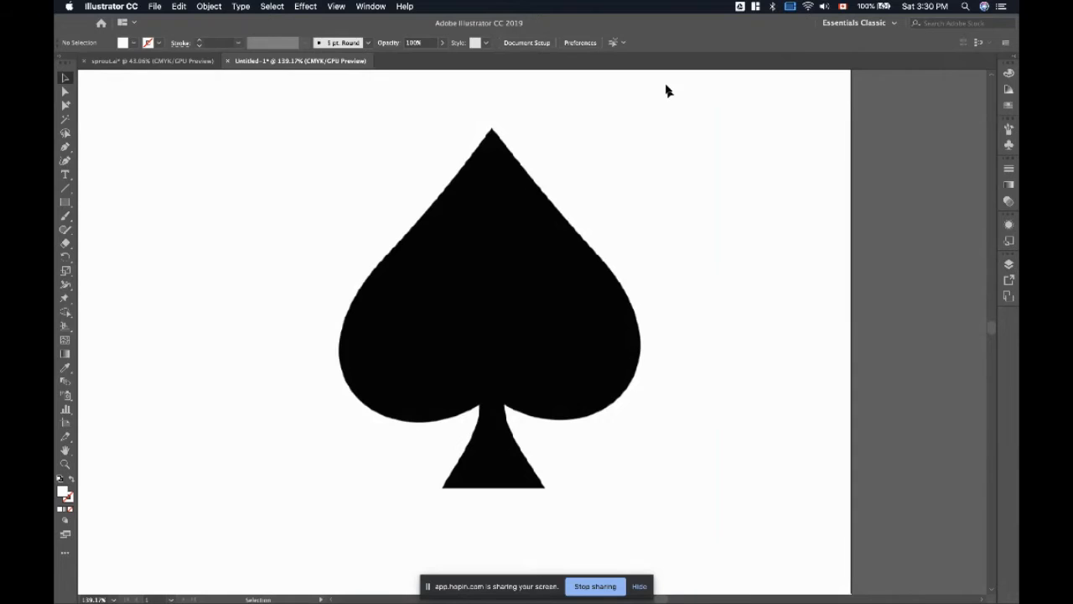
{"action": "left_click", "coordinate": [370, 7]}
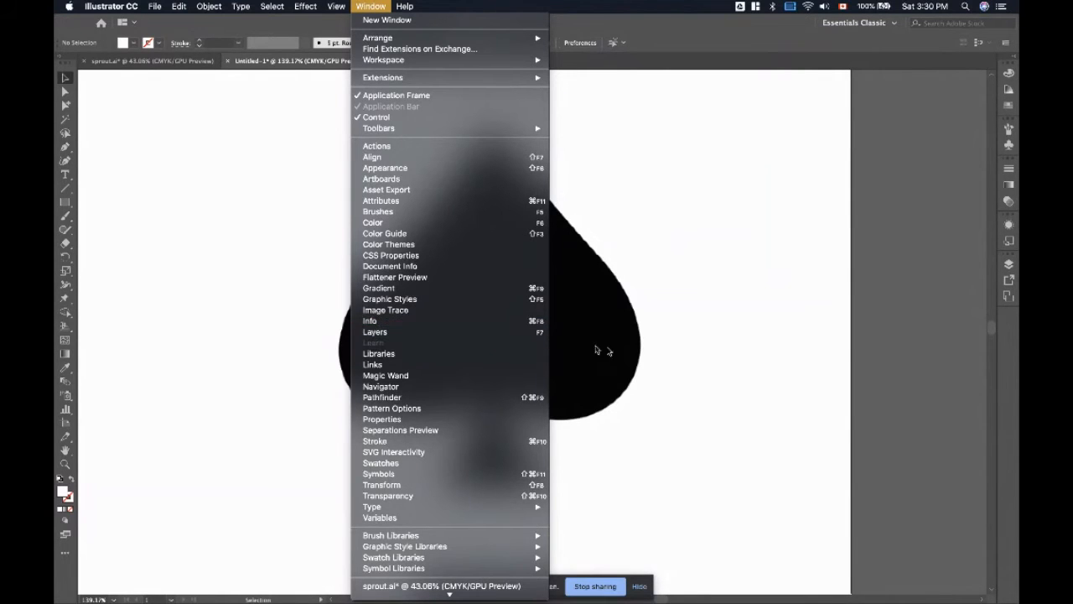
{"action": "left_click", "coordinate": [541, 334]}
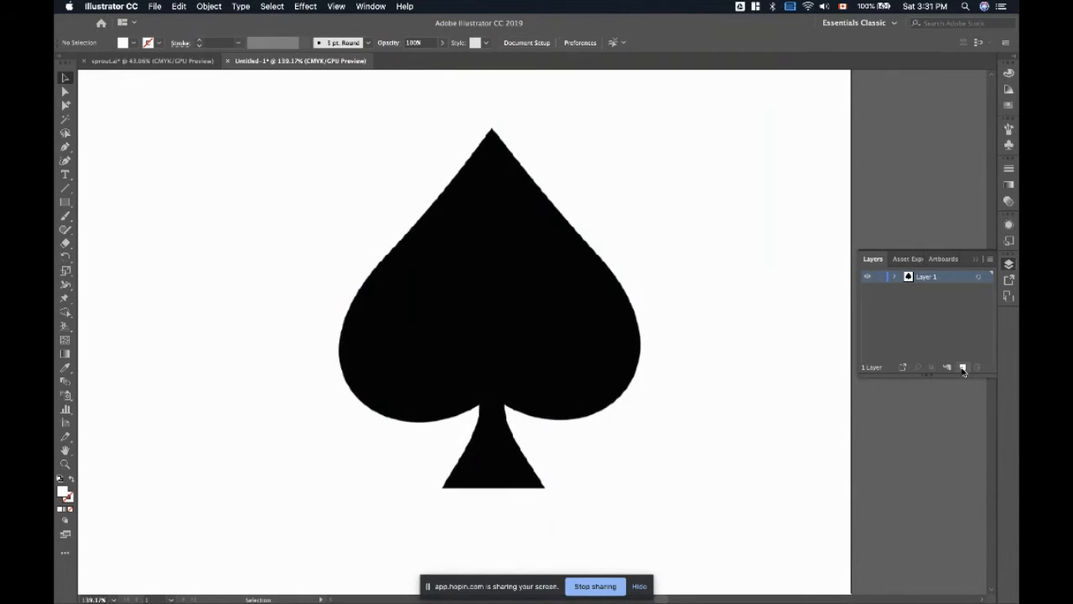
- Rename the only layer as Spade and collapse the layer list
{"action": "double_click", "coordinate": [927, 276]}
{"action": "type", "text": "Spade"}
{"action": "left_click", "coordinate": [762, 455]}
{"action": "scroll", "coordinate": [762, 455], "scroll_direction": "left", "scroll_amount": 1}
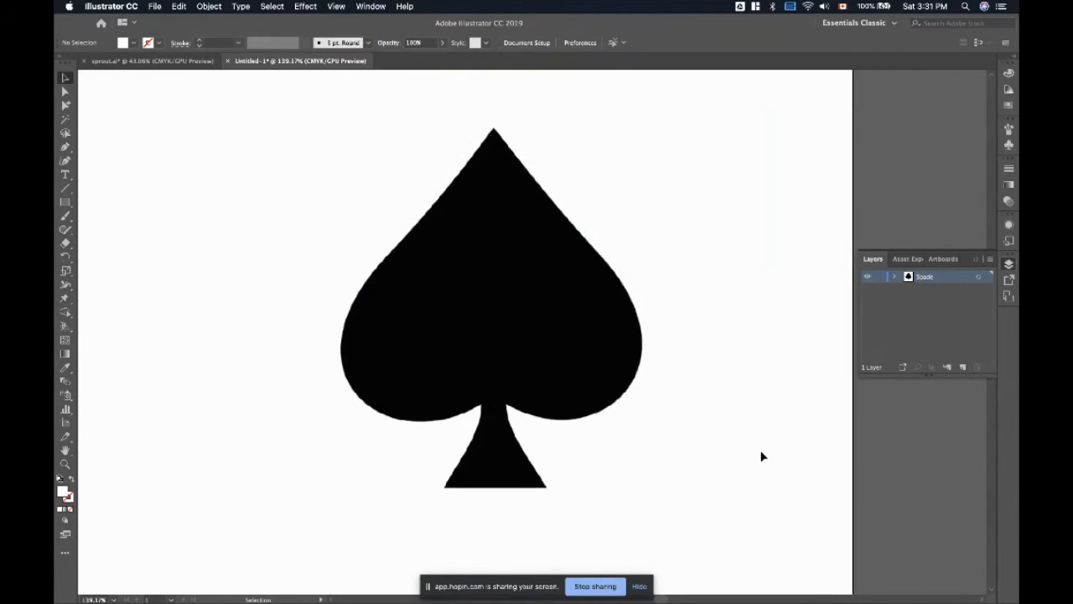
{"action": "left_click", "coordinate": [974, 259]}
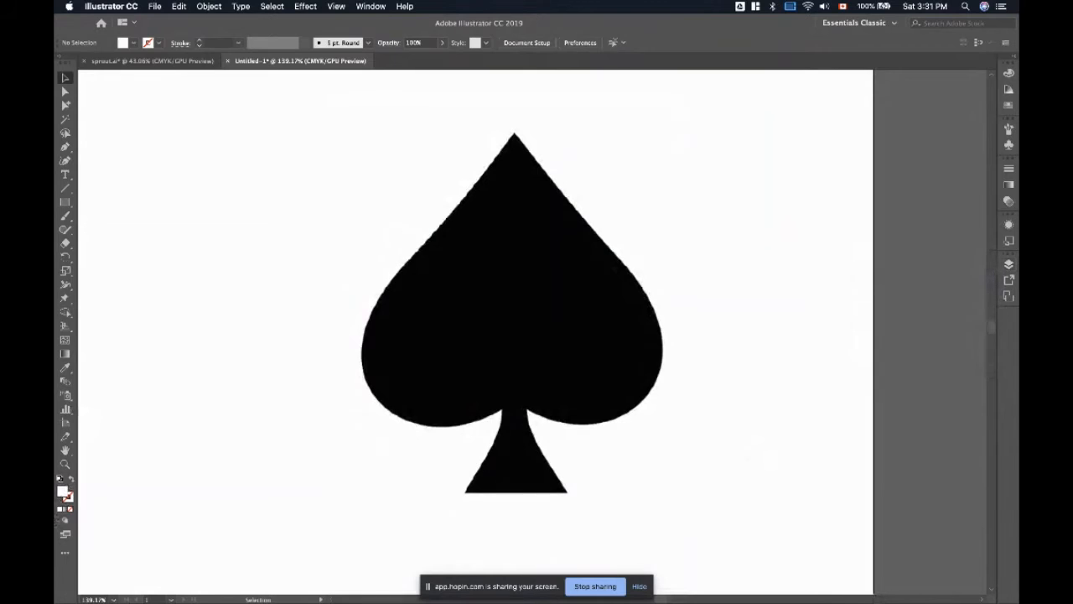
- Activate the Pen tool and set the fill colour to red FF0000
{"action": "left_click", "coordinate": [64, 148]}
{"action": "double_click", "coordinate": [62, 493]}
{"action": "type", "text": "FF0000"}
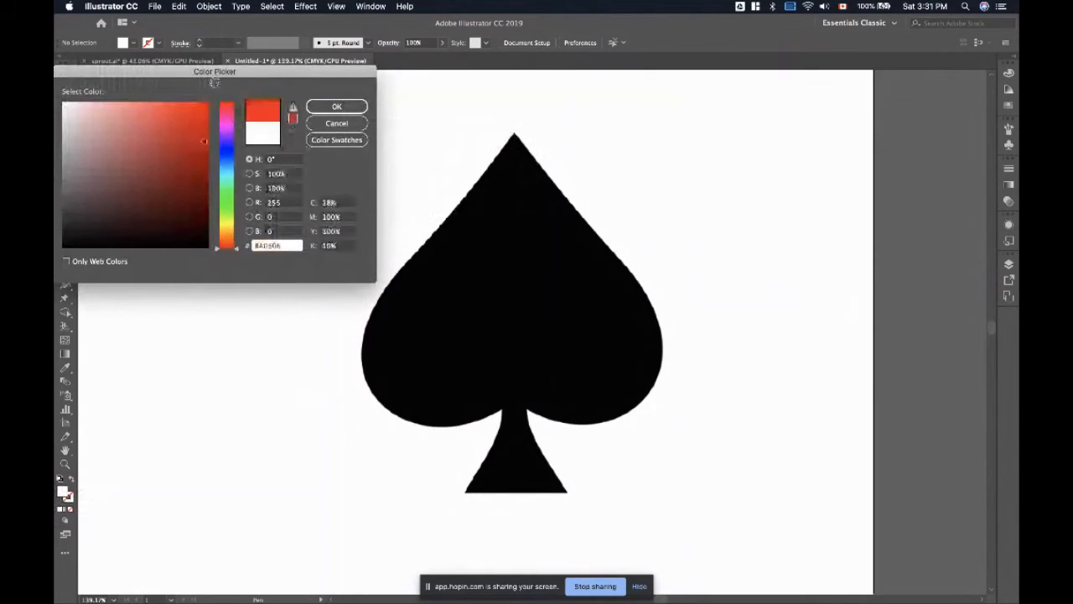
{"action": "left_click", "coordinate": [336, 106]}
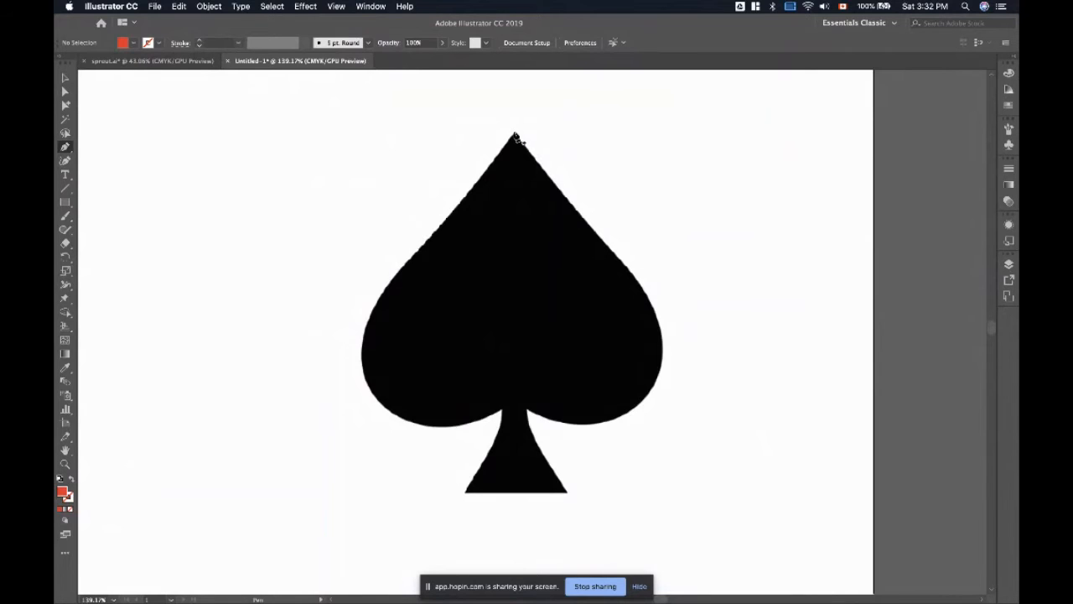
- Trace the spade's upper left edge from the tip with straight Pen segments, swapping the red from fill to stroke
{"action": "left_click", "coordinate": [515, 134]}
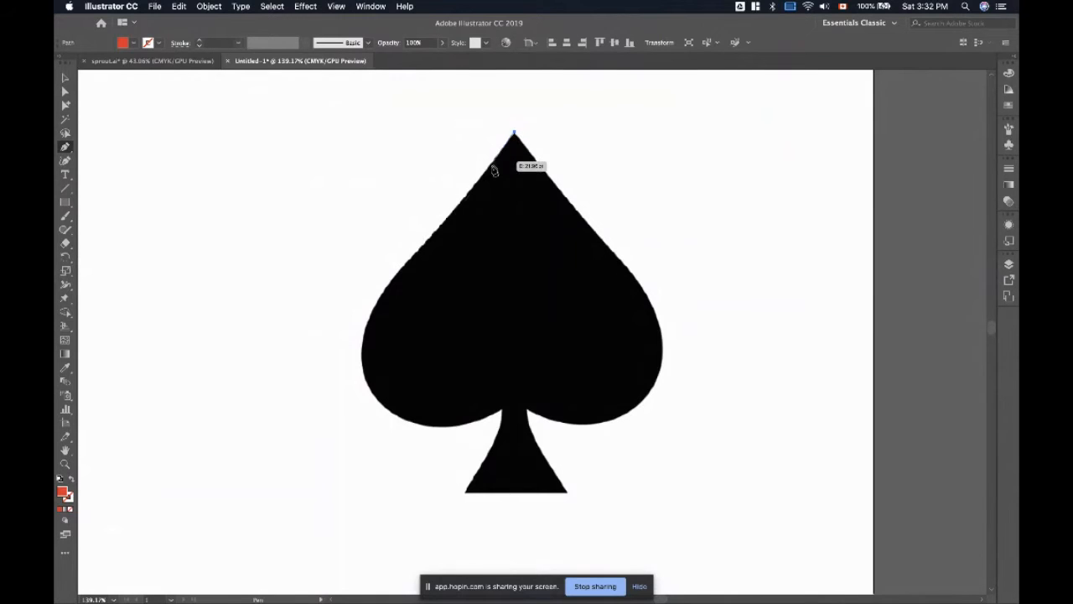
{"action": "left_click", "coordinate": [445, 230]}
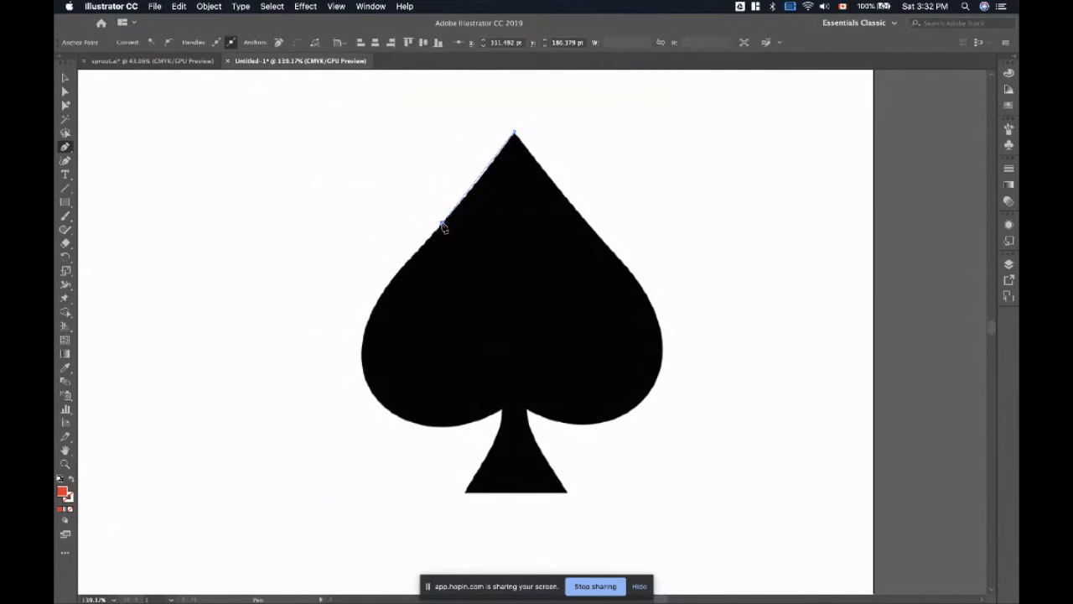
{"action": "left_click", "coordinate": [70, 480]}
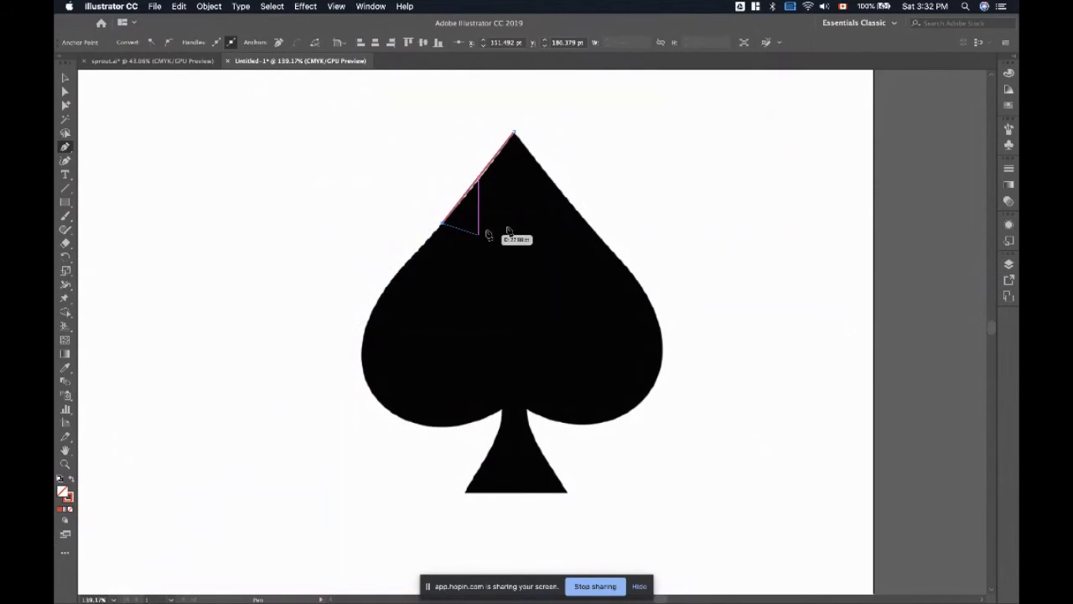
{"action": "scroll", "coordinate": [507, 231], "scroll_direction": "up", "scroll_amount": 5}
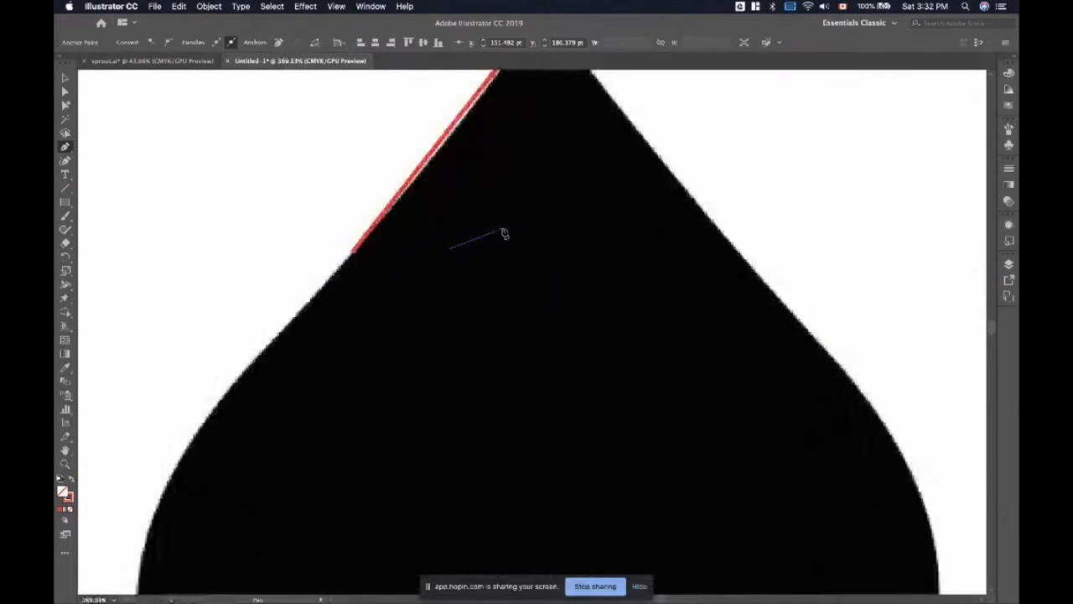
{"action": "scroll", "coordinate": [503, 231], "scroll_direction": "up", "scroll_amount": 3}
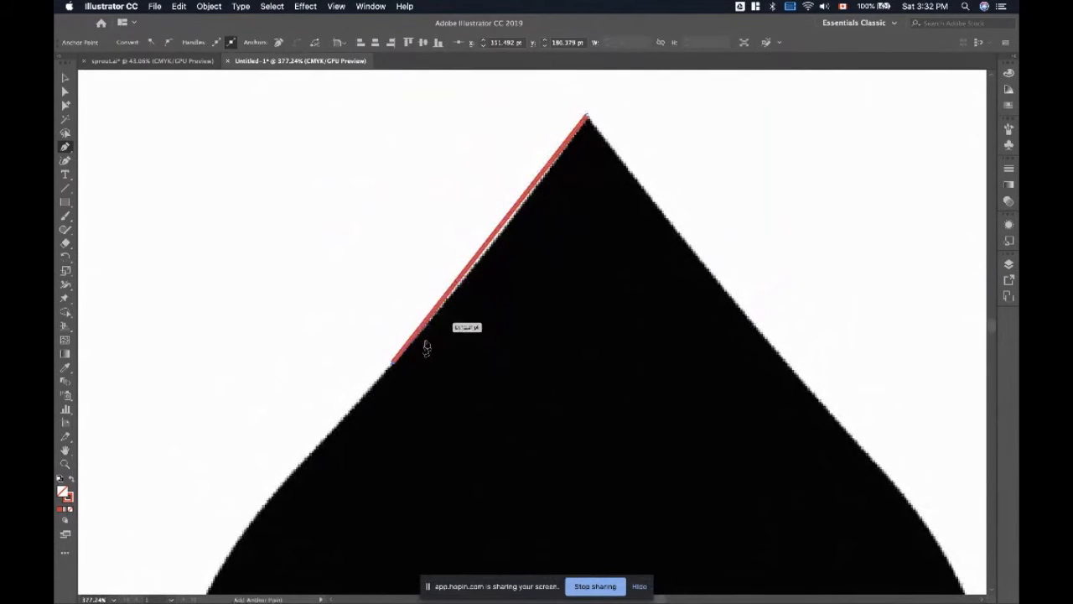
{"action": "left_click", "coordinate": [361, 400]}
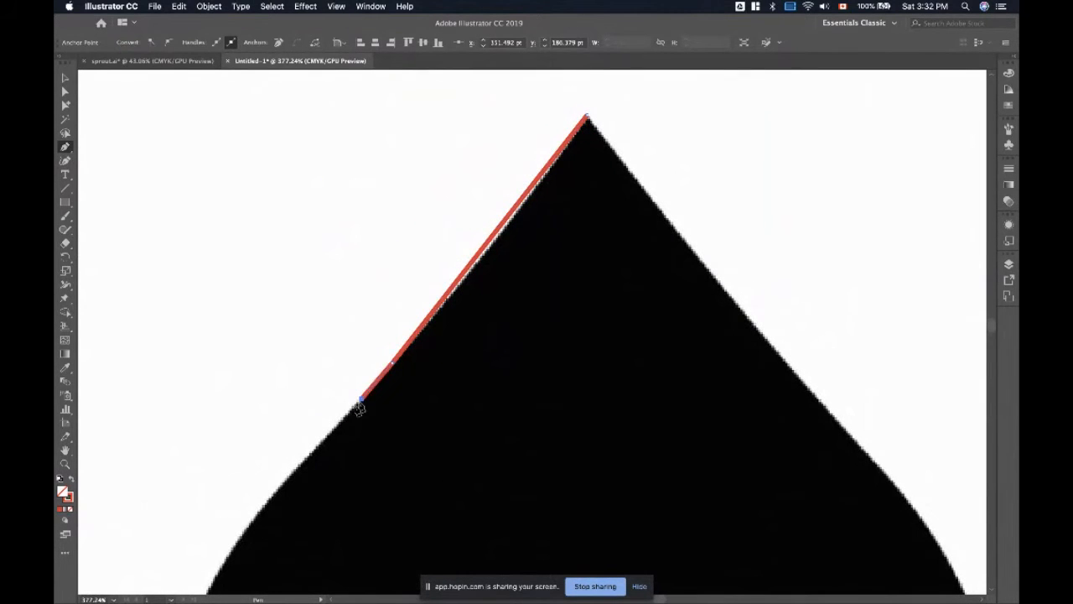
{"action": "left_click", "coordinate": [309, 455]}
{"action": "scroll", "coordinate": [309, 455], "scroll_direction": "down", "scroll_amount": 3}
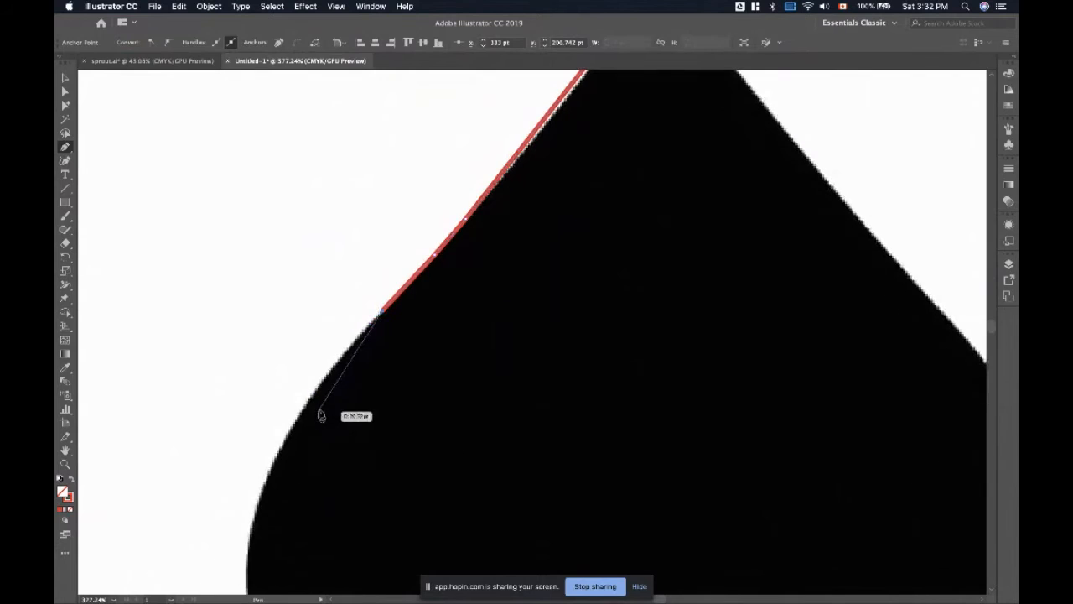
- Try to follow the left lobe's curve with four short straight segments, and undo those segments
{"action": "left_click", "coordinate": [343, 348]}
{"action": "left_click", "coordinate": [325, 383]}
{"action": "left_click", "coordinate": [301, 413]}
{"action": "left_click", "coordinate": [294, 447]}
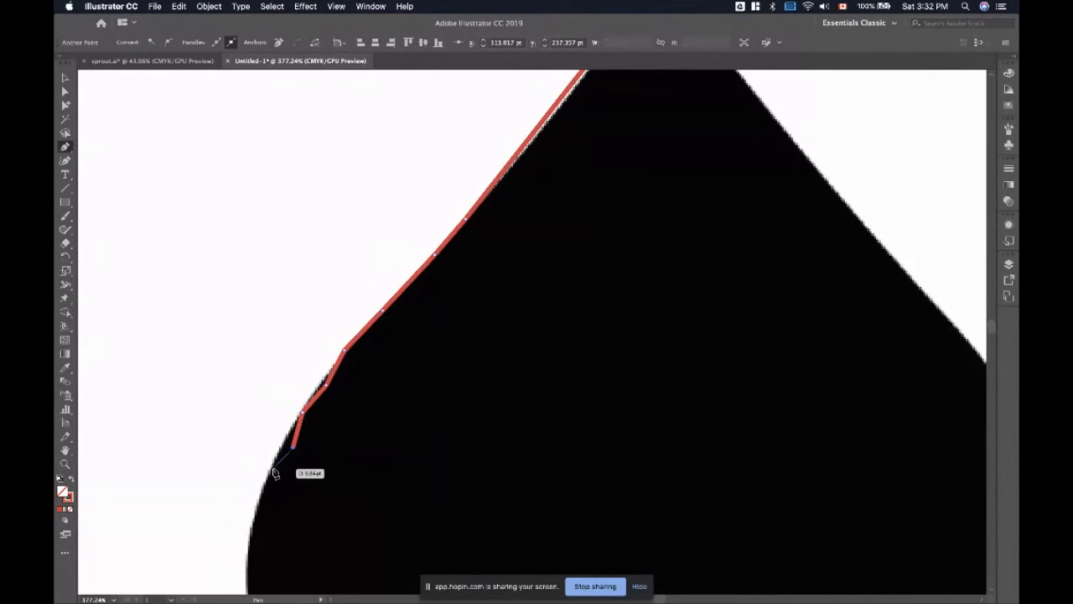
{"action": "key", "text": "super+z"}
{"action": "key", "text": "super+z"}
{"action": "key", "text": "super+z"}
{"action": "key", "text": "super+z"}
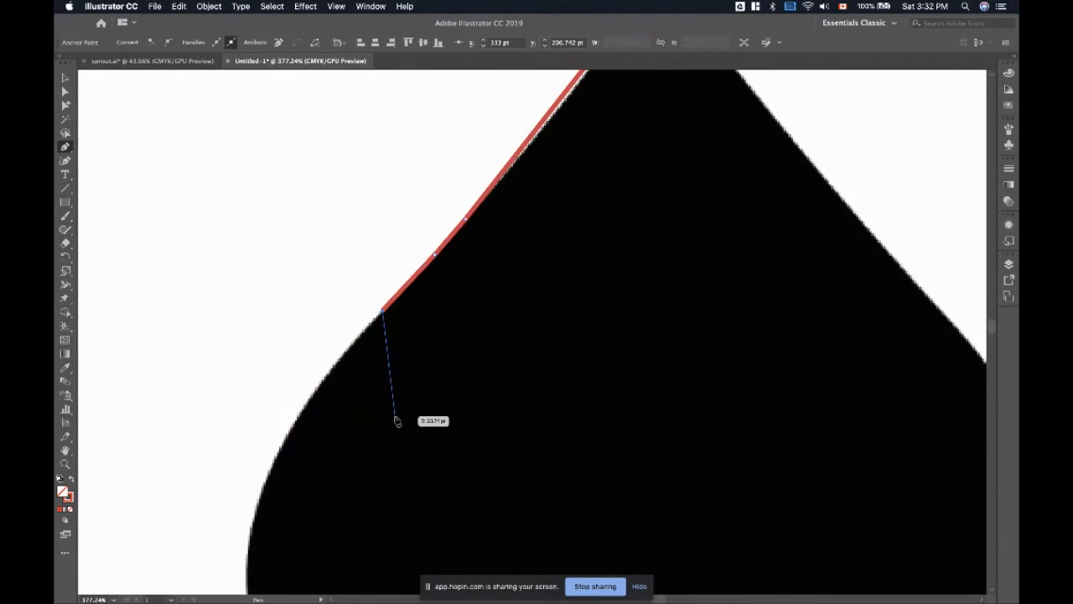
- Try to extend the path down the left curve with one longer straight segment, and undo it
{"action": "scroll", "coordinate": [397, 421], "scroll_direction": "down", "scroll_amount": 3}
{"action": "scroll", "coordinate": [397, 420], "scroll_direction": "left", "scroll_amount": 2}
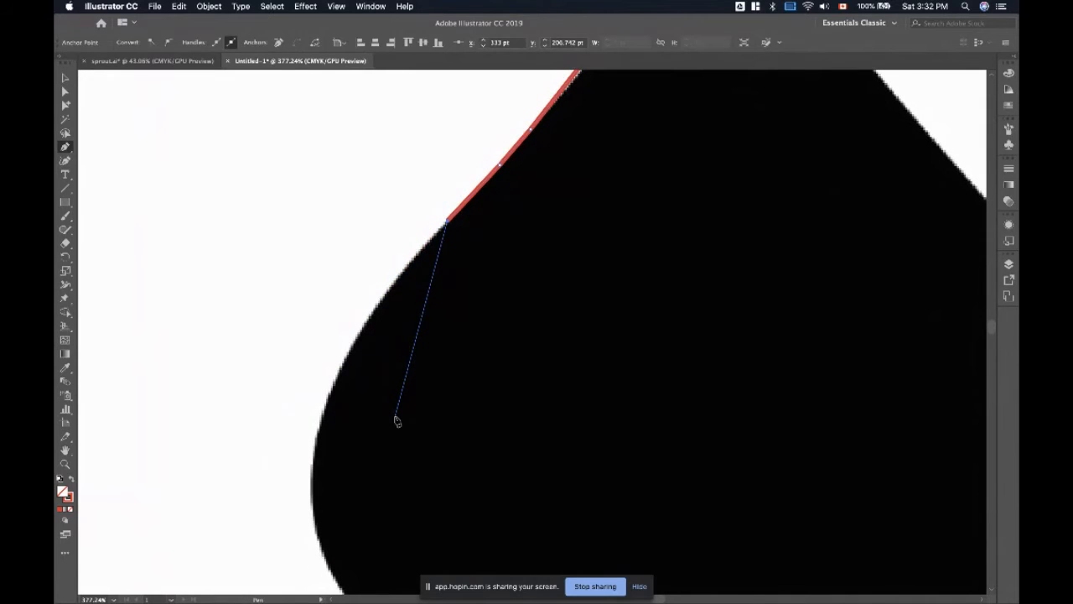
{"action": "left_click", "coordinate": [380, 303]}
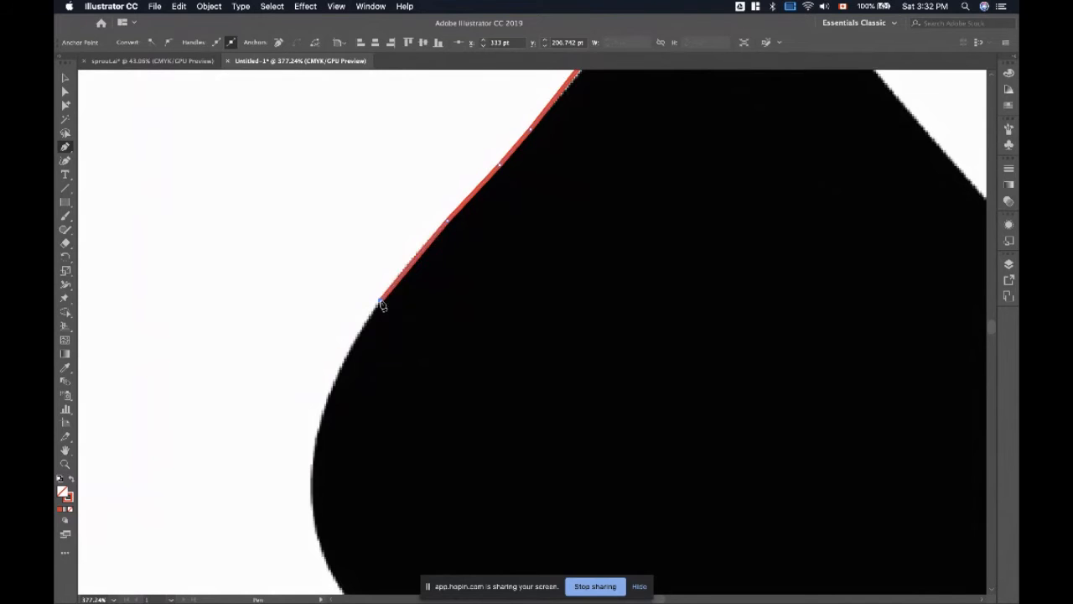
{"action": "key", "text": "super+z"}
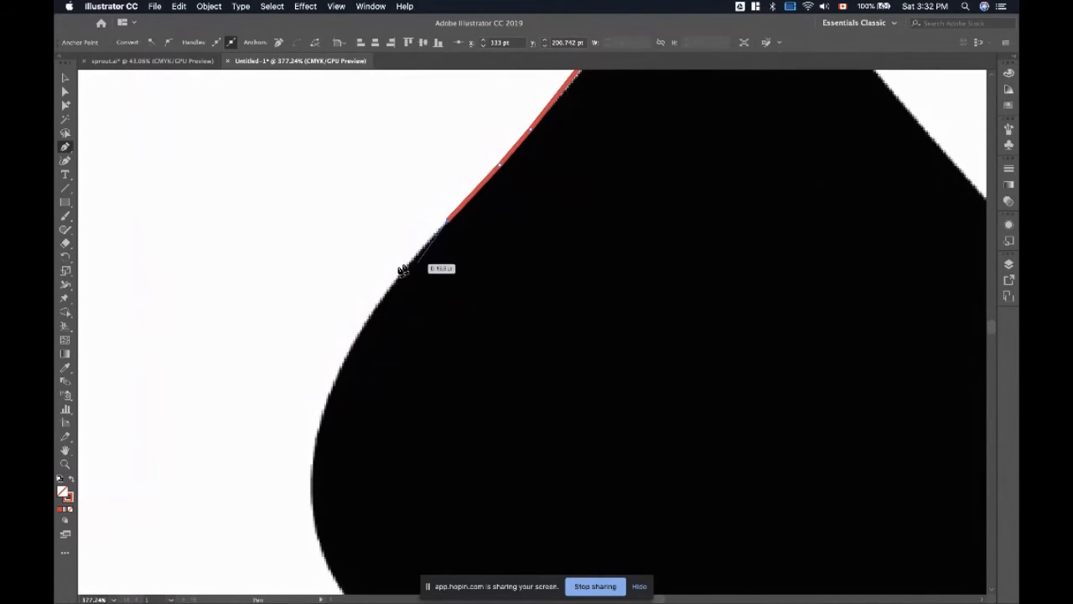
- Add a curved segment with extended handles on the left edge, insert an anchor on its bulge and make that anchor a corner
{"action": "left_click_drag", "start_coordinate": [377, 307], "coordinate": [402, 415]}
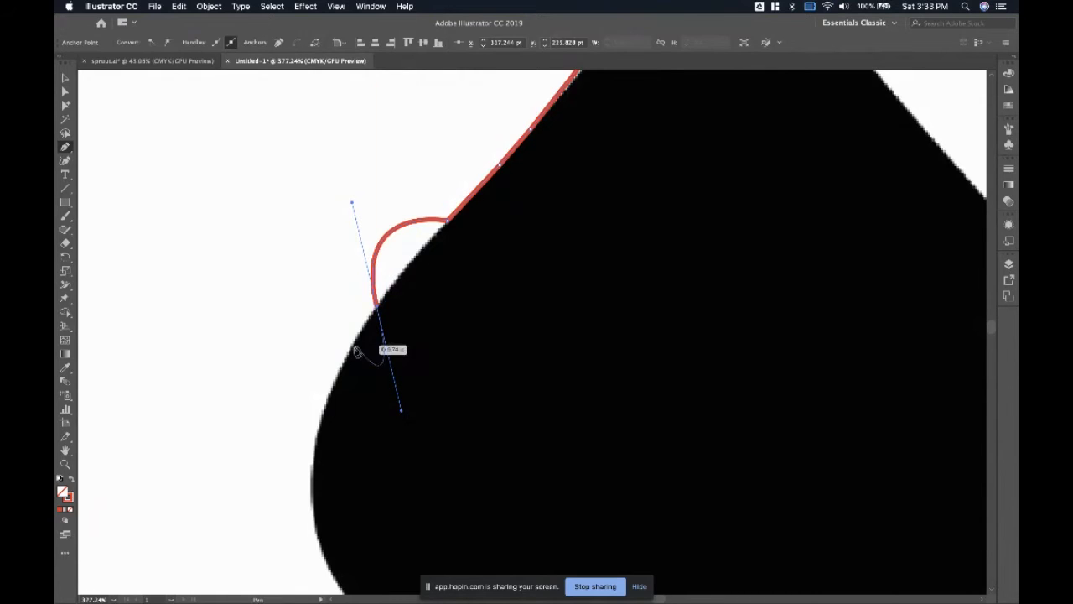
{"action": "left_click", "coordinate": [388, 236]}
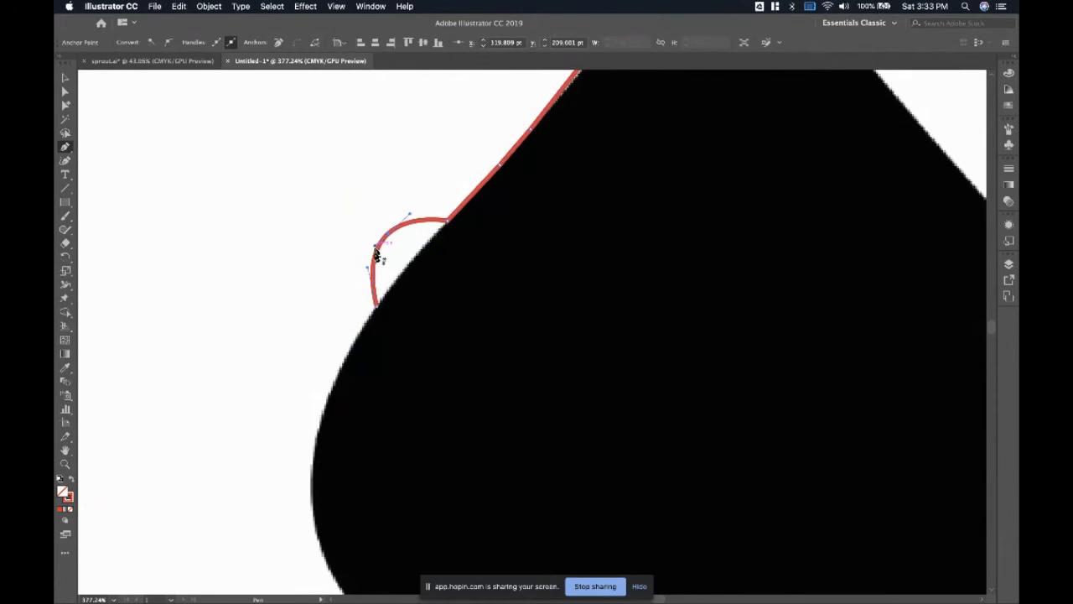
{"action": "left_click", "coordinate": [390, 238]}
{"action": "mouse_move", "coordinate": [389, 235]}
{"action": "left_mouse_down"}
{"action": "mouse_move", "coordinate": [422, 179]}
{"action": "mouse_move", "coordinate": [357, 262]}
{"action": "mouse_move", "coordinate": [371, 261]}
{"action": "mouse_move", "coordinate": [375, 245]}
{"action": "left_mouse_up"}
{"action": "left_click", "coordinate": [389, 236]}
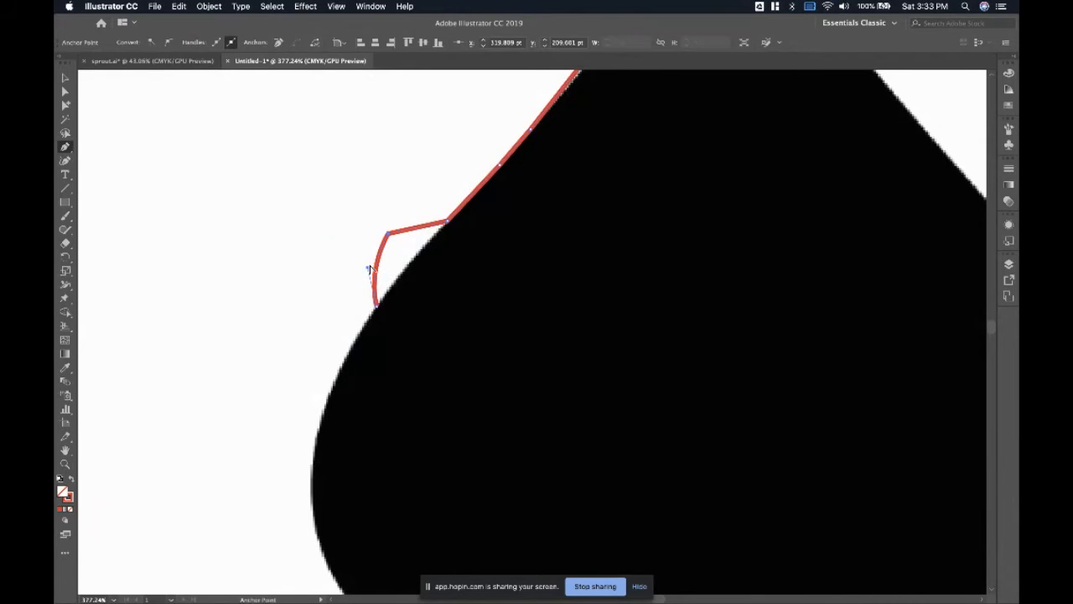
- Straighten the path's last segment by retracting its curve handle into the end anchor with the Direct Selection tool
{"action": "left_click", "coordinate": [66, 78]}
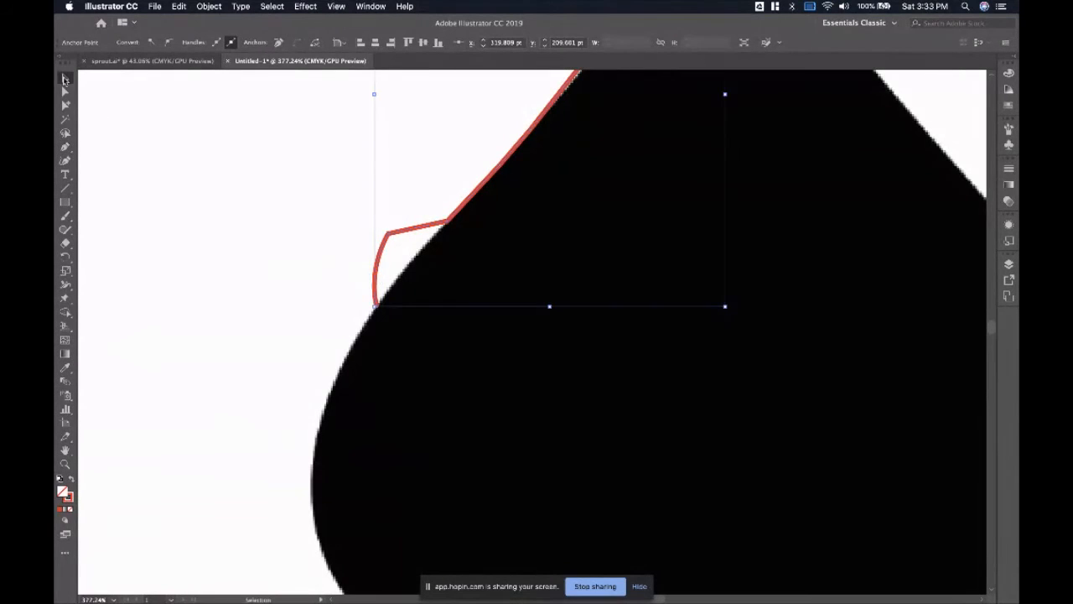
{"action": "left_click", "coordinate": [67, 92]}
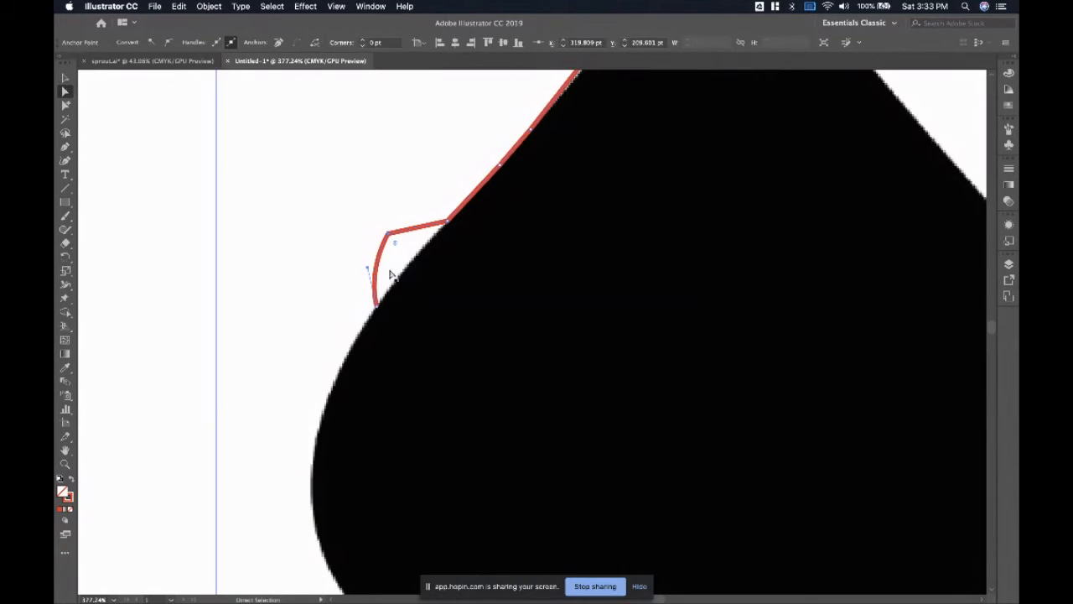
{"action": "left_click", "coordinate": [377, 307]}
{"action": "left_click_drag", "start_coordinate": [381, 307], "coordinate": [378, 307]}
{"action": "left_click", "coordinate": [270, 302]}
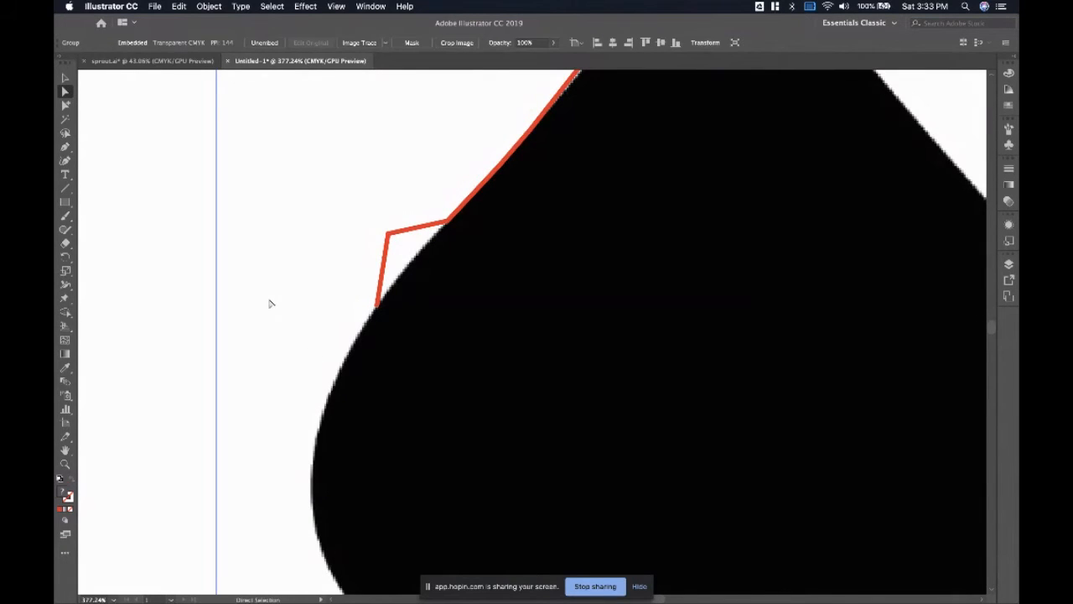
- Undo the traced segments and the colour swap back to the single starting anchor at the spade's tip
{"action": "scroll", "coordinate": [326, 304], "scroll_direction": "down", "scroll_amount": 5, "text": "alt"}
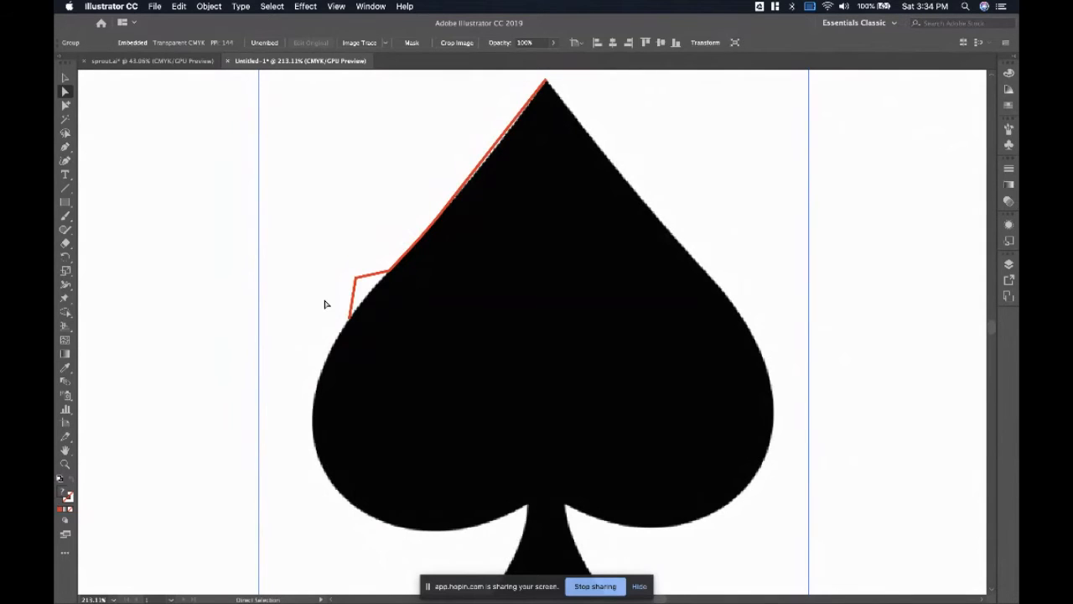
{"action": "key", "text": "super+z"}
{"action": "key", "text": "super+z"}
{"action": "key", "text": "super+z"}
{"action": "key", "text": "super+z"}
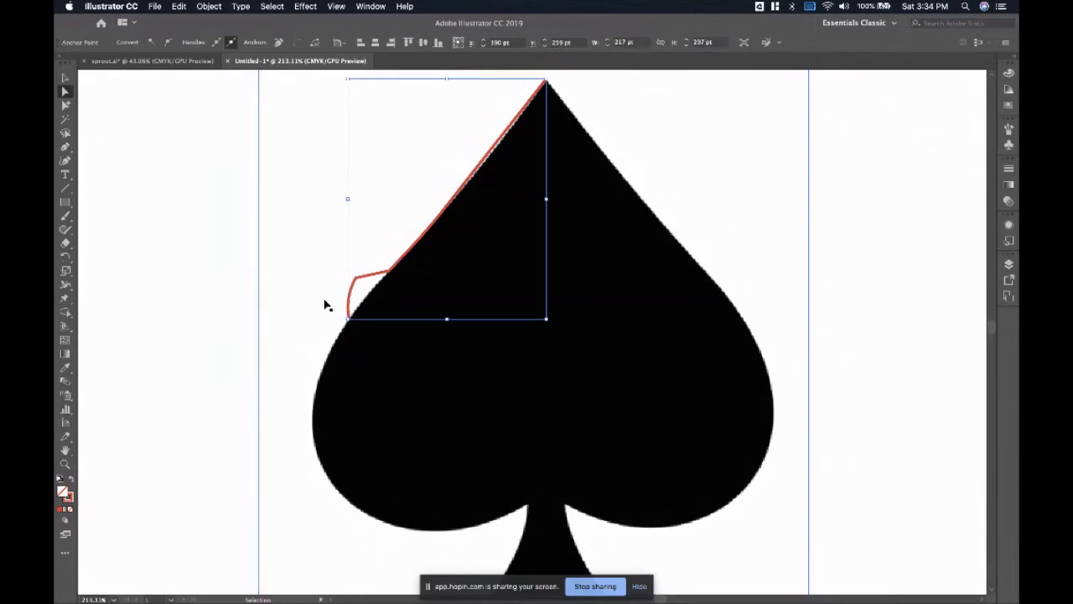
{"action": "key", "text": "super+z"}
{"action": "key", "text": "super+z"}
{"action": "key", "text": "super+z"}
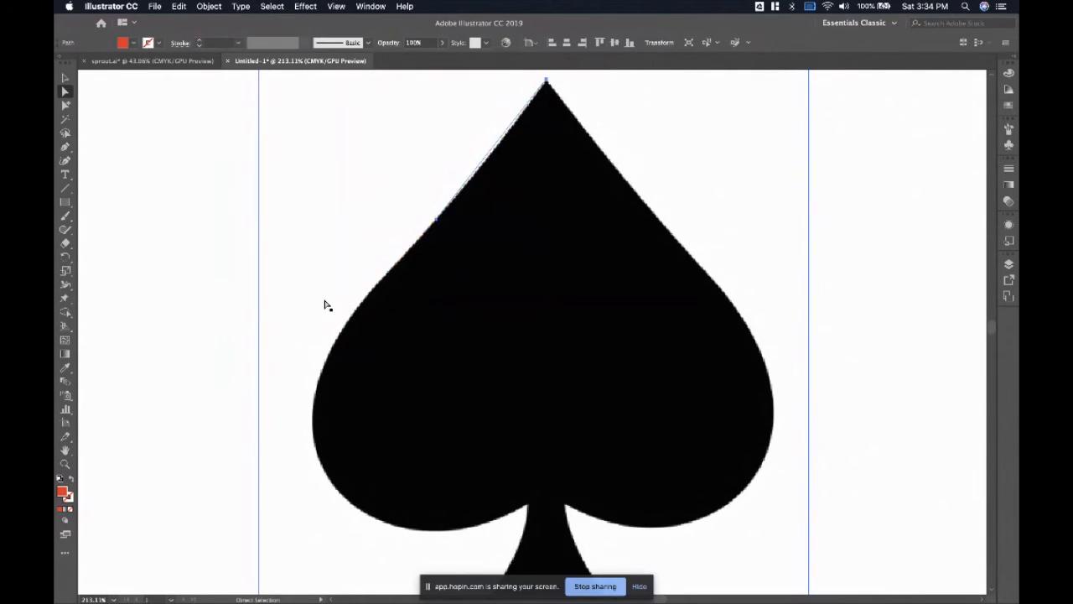
{"action": "scroll", "coordinate": [325, 304], "scroll_direction": "up", "scroll_amount": 2}
{"action": "scroll", "coordinate": [325, 304], "scroll_direction": "right", "scroll_amount": 2}
{"action": "key", "text": "super+z"}
- Restart the red-filled Pen path at the spade's tip and place anchors down its upper left edge
{"action": "key", "text": "p"}
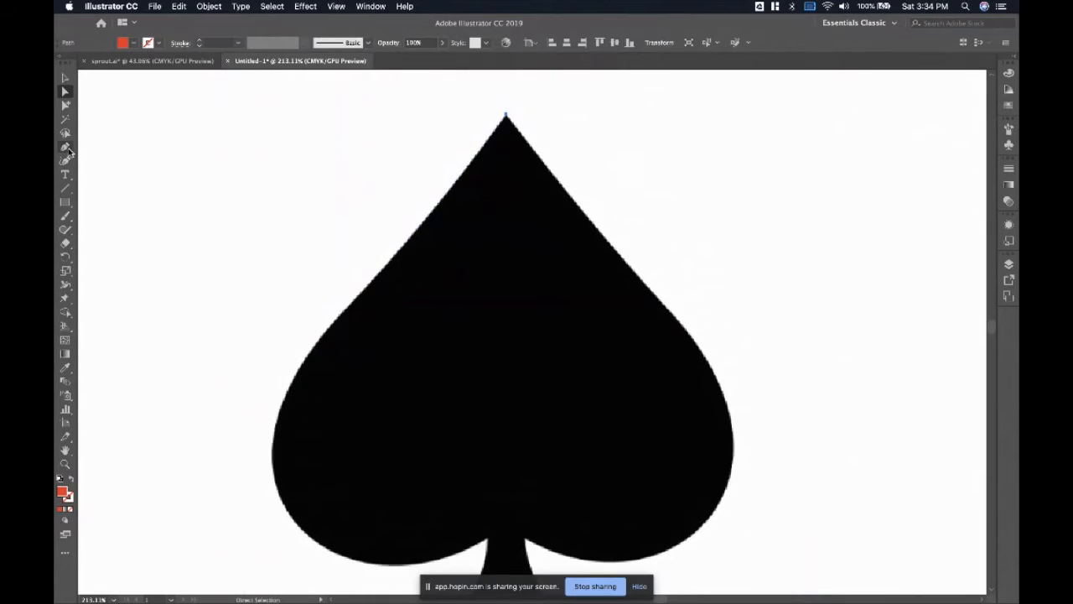
{"action": "scroll", "coordinate": [500, 201], "scroll_direction": "up", "scroll_amount": 2}
{"action": "scroll", "coordinate": [499, 201], "scroll_direction": "up", "scroll_amount": 2}
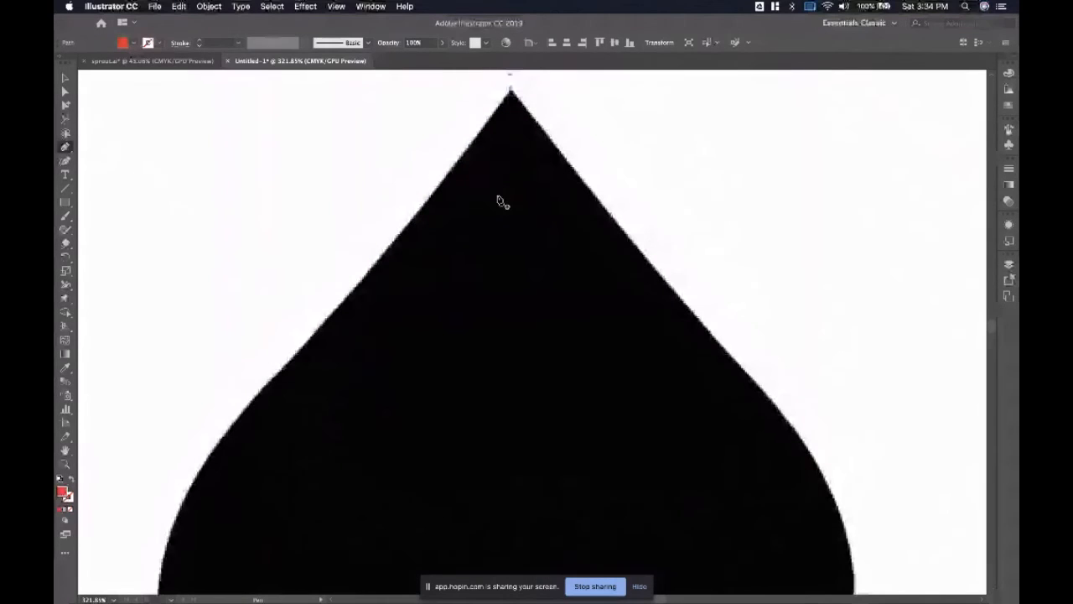
{"action": "scroll", "coordinate": [499, 201], "scroll_direction": "left", "scroll_amount": 1}
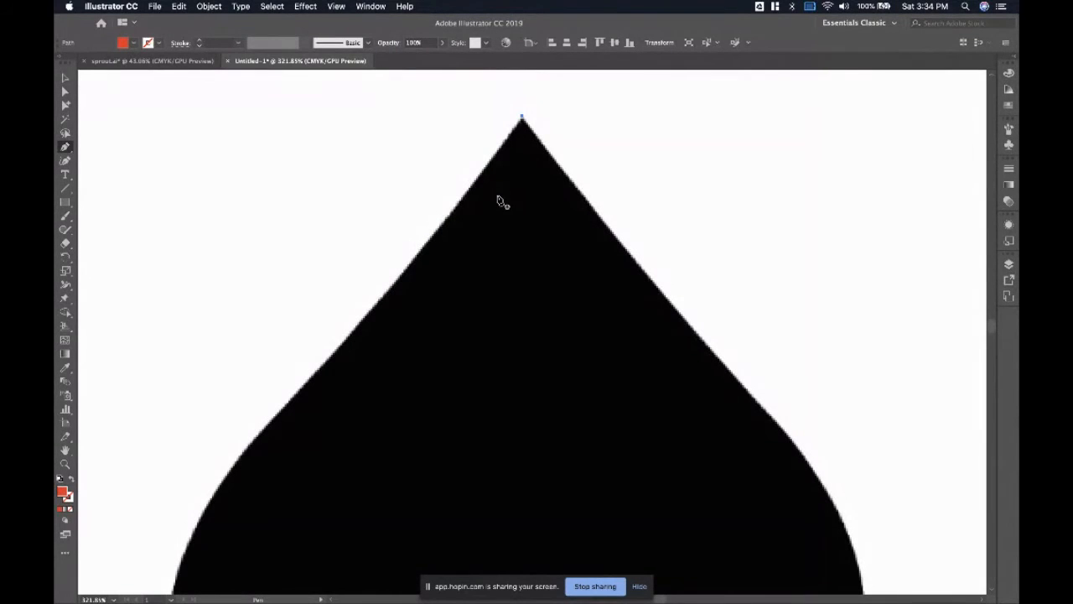
{"action": "left_click", "coordinate": [522, 118]}
{"action": "left_click", "coordinate": [522, 119]}
{"action": "left_click", "coordinate": [356, 327]}
{"action": "scroll", "coordinate": [357, 330], "scroll_direction": "up", "scroll_amount": 2}
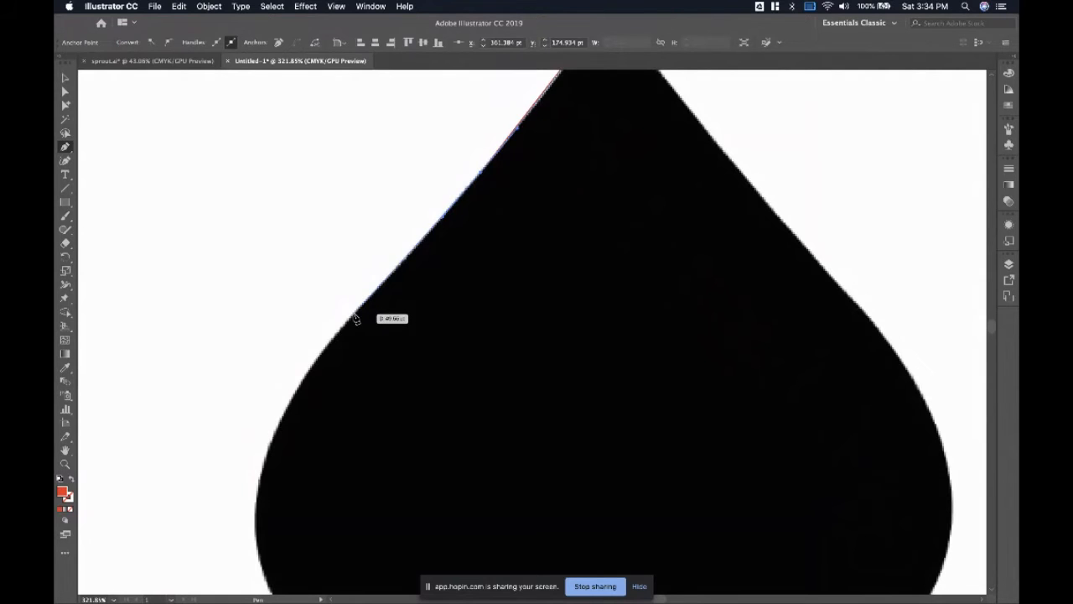
{"action": "scroll", "coordinate": [354, 314], "scroll_direction": "down", "scroll_amount": 5}
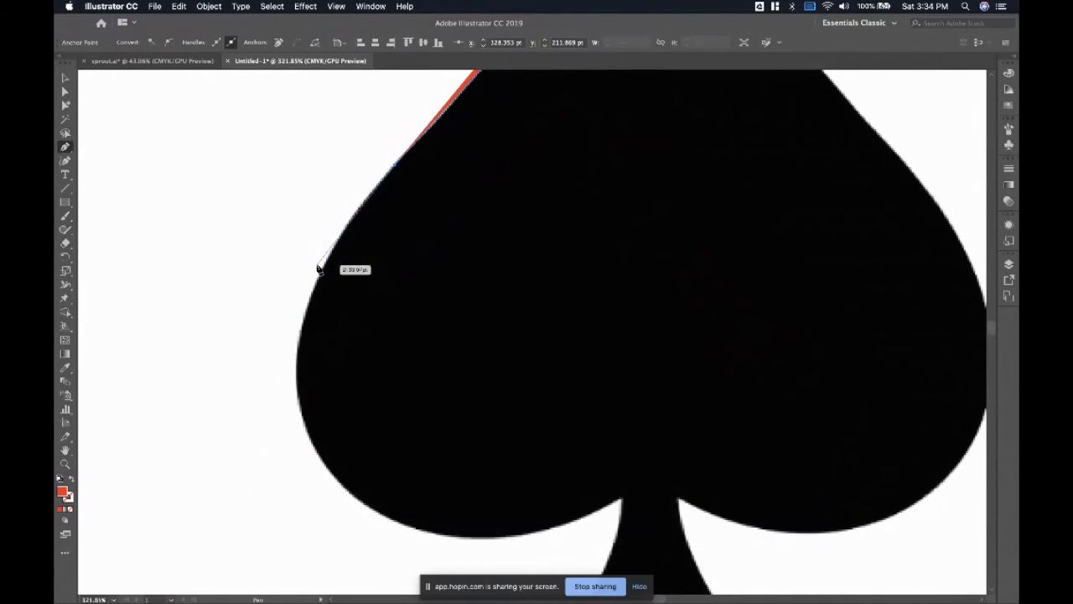
- Continue the Pen path with smooth curved anchors around the outer bulge of the spade's left lobe to its lower edge
{"action": "left_click_drag", "start_coordinate": [316, 294], "coordinate": [281, 370]}
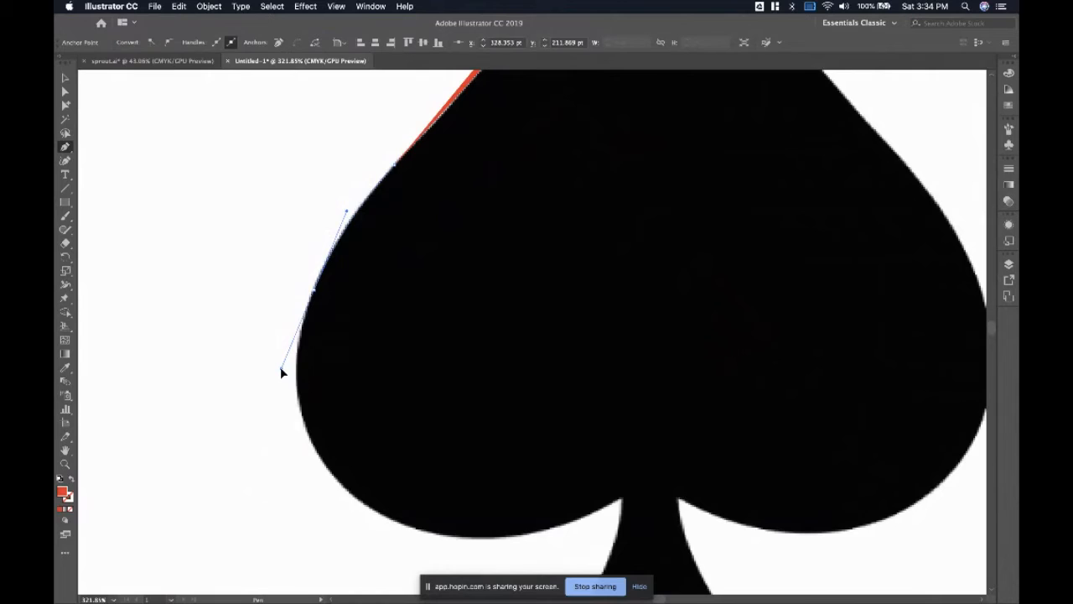
{"action": "left_click_drag", "start_coordinate": [281, 368], "coordinate": [283, 369]}
{"action": "left_click_drag", "start_coordinate": [283, 373], "coordinate": [282, 369]}
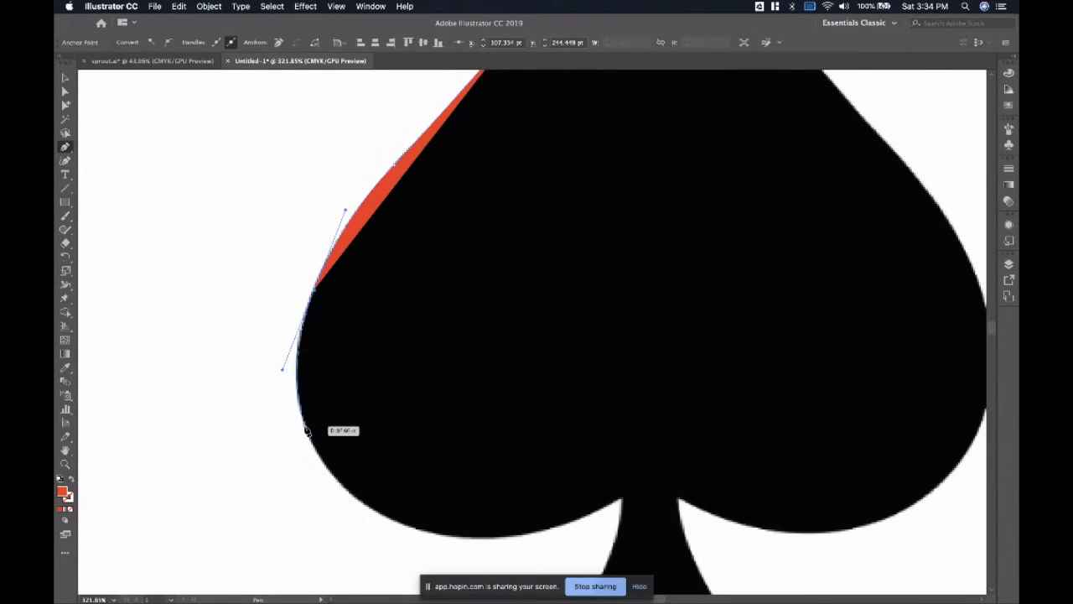
{"action": "scroll", "coordinate": [308, 415], "scroll_direction": "down", "scroll_amount": 3}
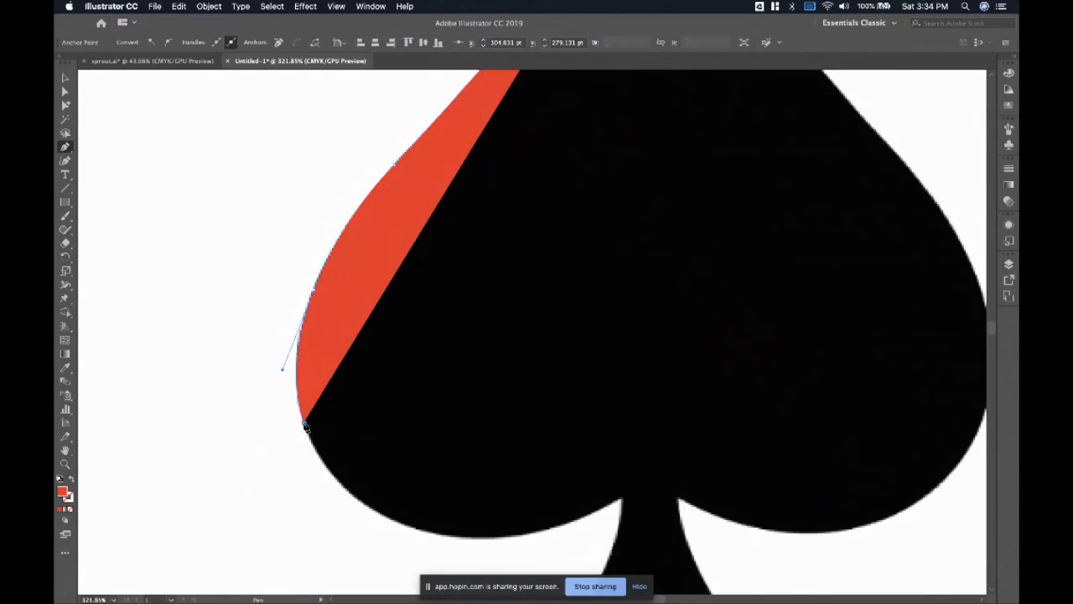
{"action": "left_click_drag", "start_coordinate": [311, 394], "coordinate": [352, 423]}
- Curve the path along the underside of the left lobe and place an anchor where the lobe meets the stem
{"action": "scroll", "coordinate": [354, 426], "scroll_direction": "down", "scroll_amount": 3}
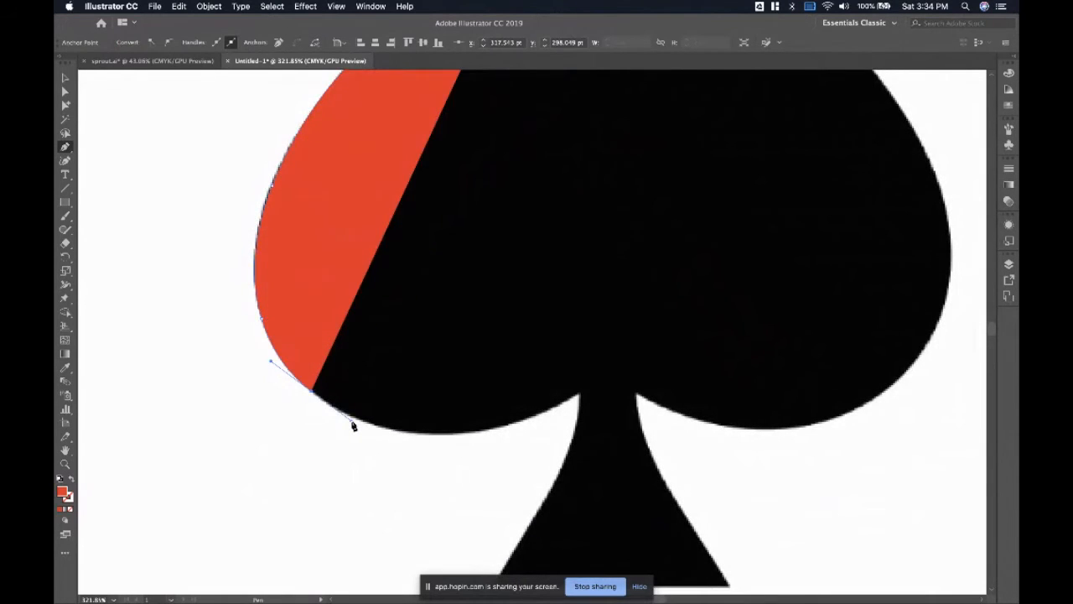
{"action": "left_click_drag", "start_coordinate": [429, 350], "coordinate": [493, 338]}
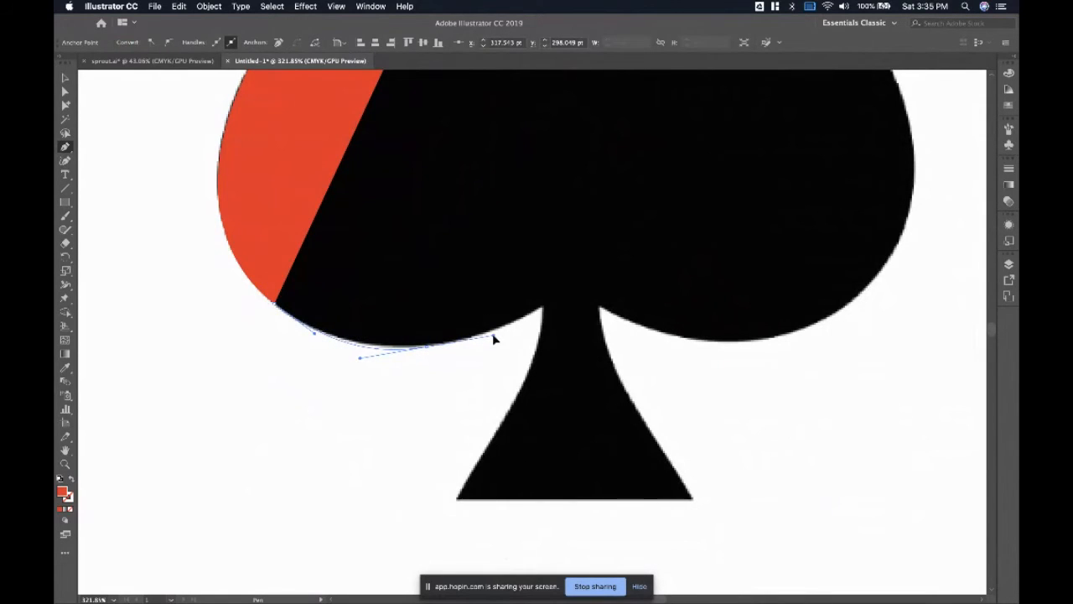
{"action": "mouse_move", "coordinate": [492, 333]}
{"action": "left_mouse_down"}
{"action": "mouse_move", "coordinate": [494, 383]}
{"action": "mouse_move", "coordinate": [492, 341]}
{"action": "left_mouse_up"}
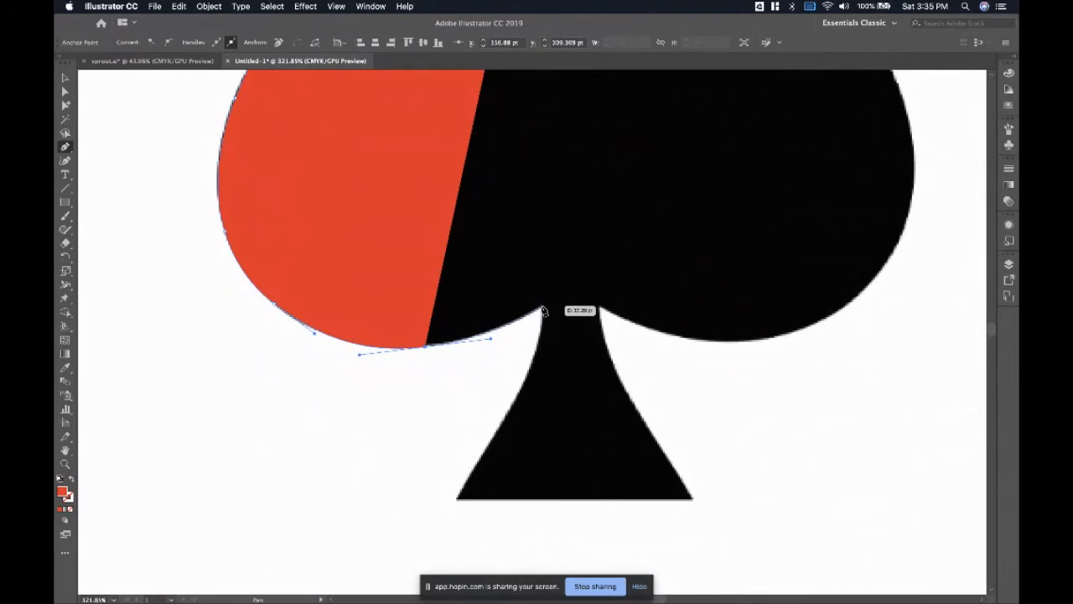
{"action": "left_click", "coordinate": [541, 310]}
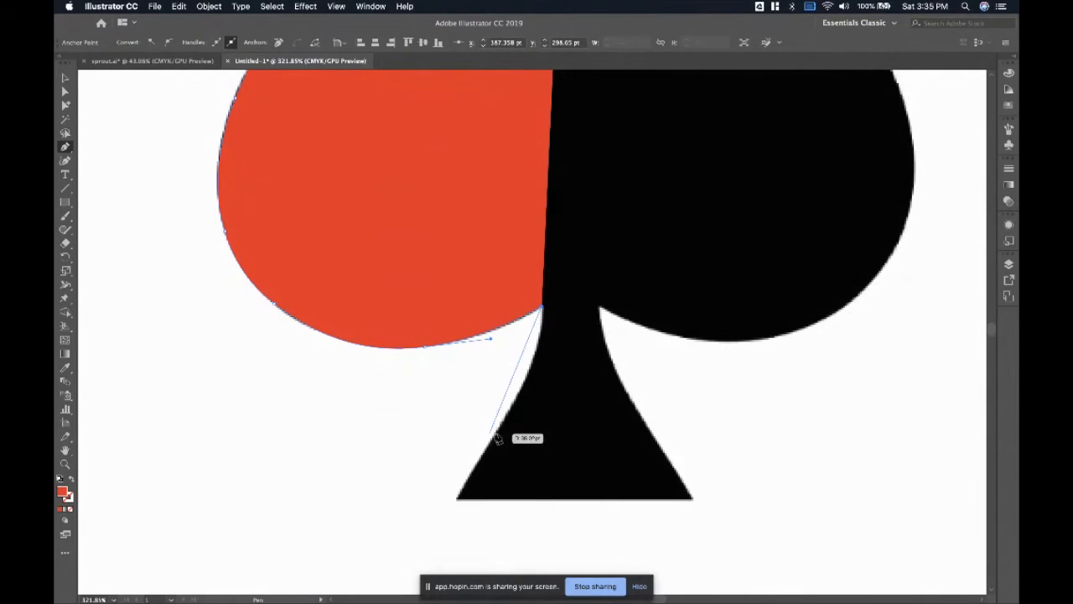
{"action": "left_click_drag", "start_coordinate": [500, 429], "coordinate": [471, 464]}
{"action": "left_click", "coordinate": [452, 495]}
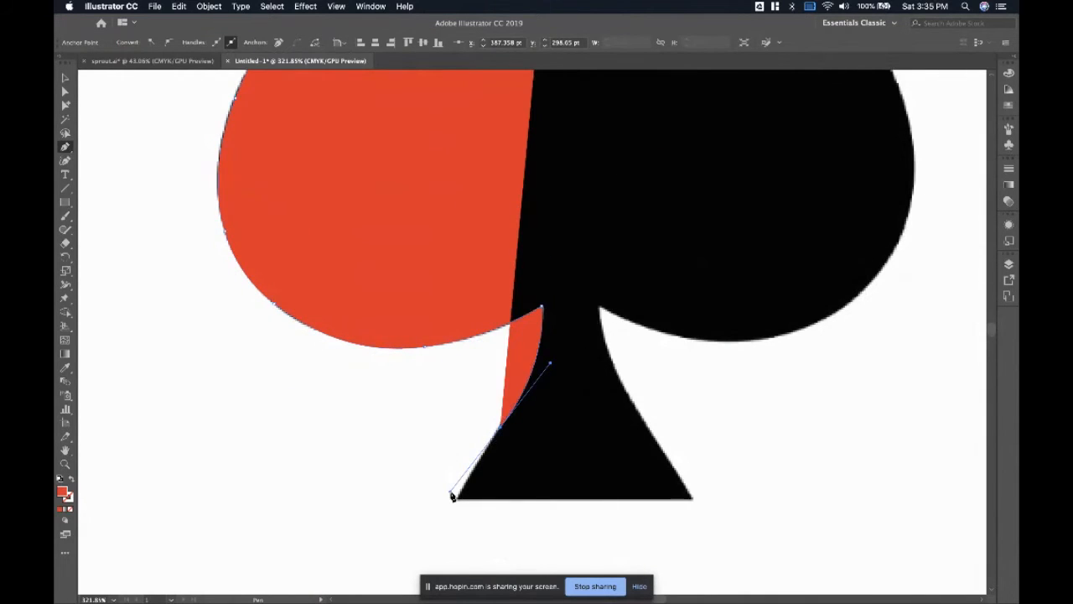
{"action": "key", "text": "super"}
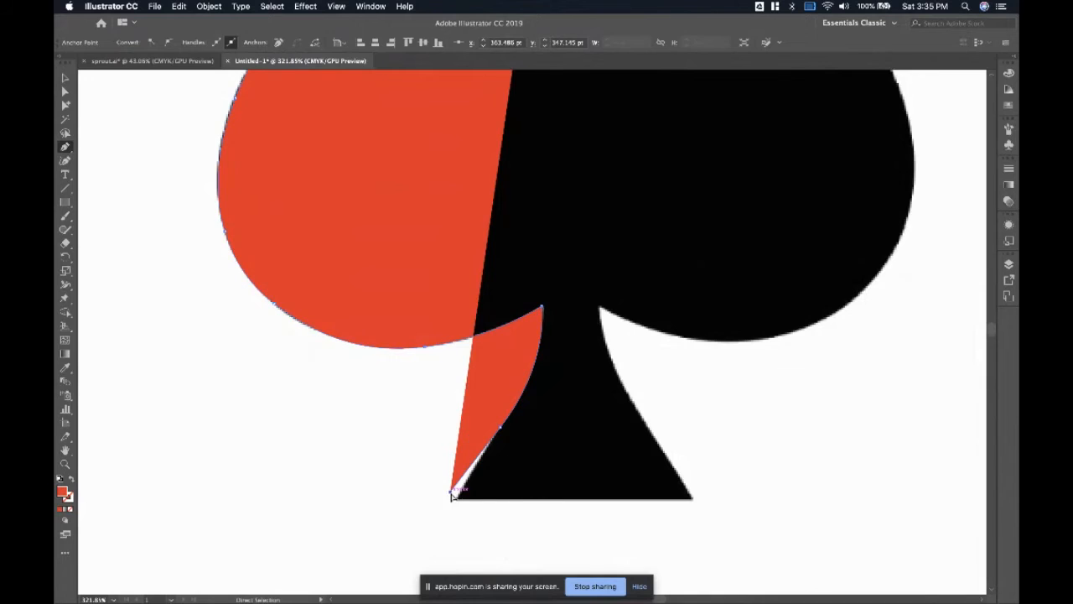
- Trace the stem's left side with a curve to the base corner, extend the path to the base's centre and end it
{"action": "mouse_move", "coordinate": [452, 495]}
{"action": "left_mouse_down"}
{"action": "mouse_move", "coordinate": [519, 410]}
{"action": "mouse_move", "coordinate": [455, 455]}
{"action": "mouse_move", "coordinate": [494, 444]}
{"action": "mouse_move", "coordinate": [436, 501]}
{"action": "mouse_move", "coordinate": [474, 479]}
{"action": "left_mouse_up"}
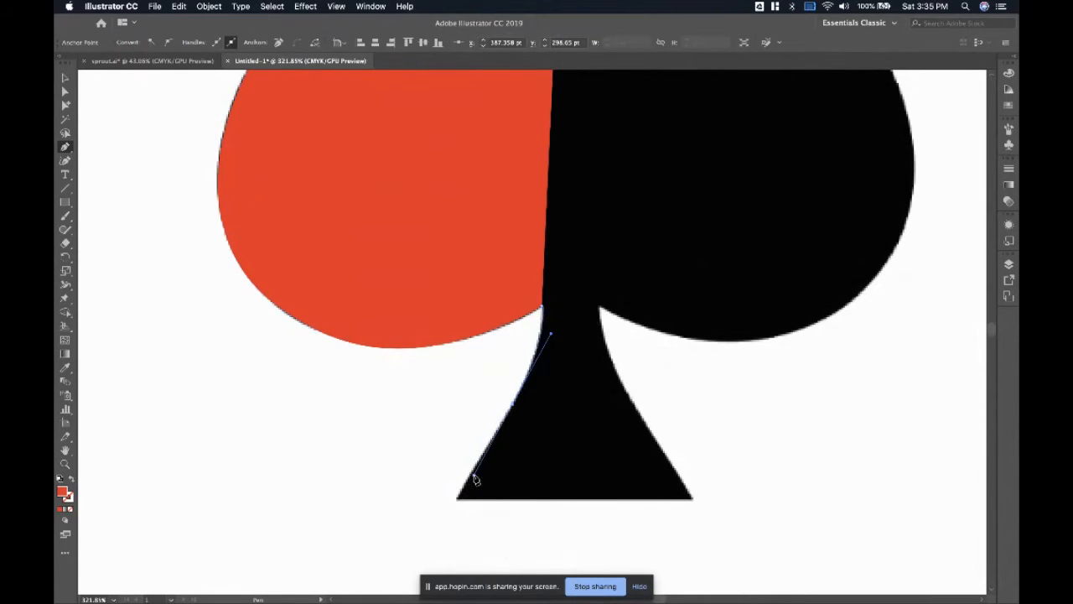
{"action": "left_click", "coordinate": [456, 497]}
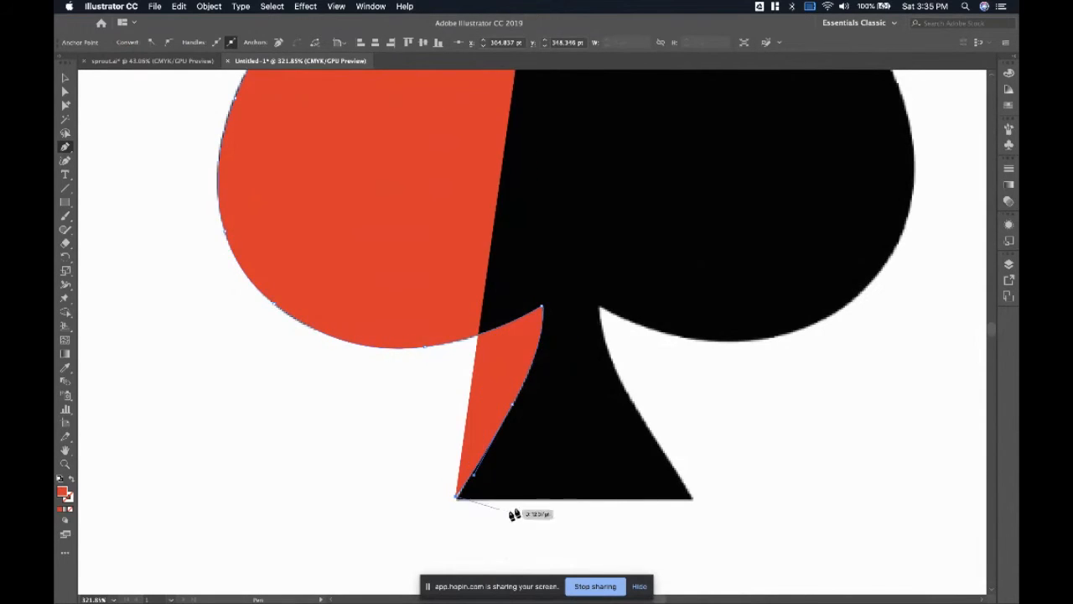
{"action": "left_click", "coordinate": [574, 499]}
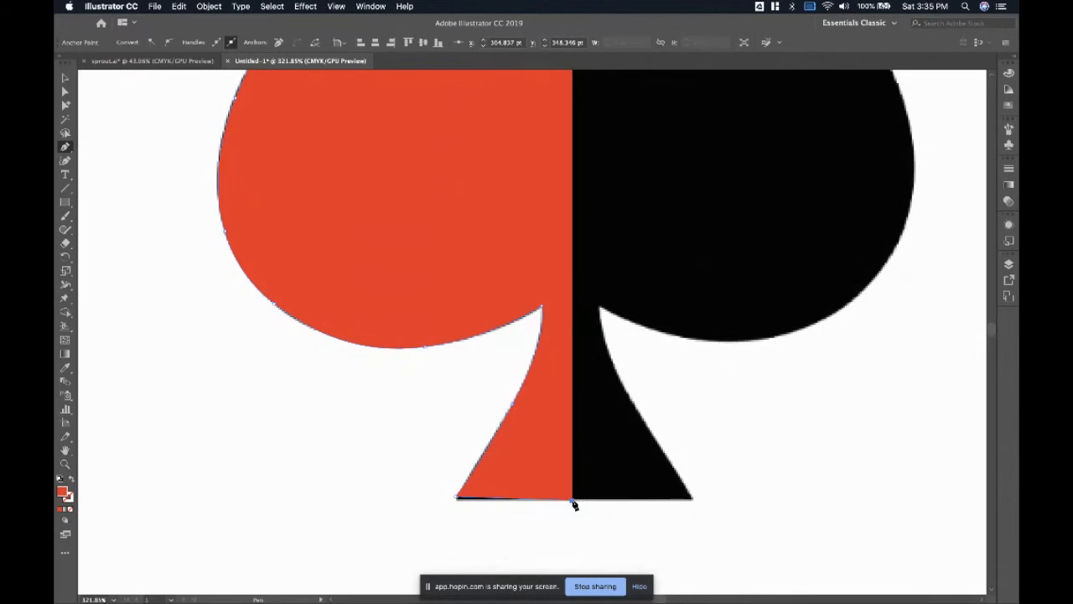
{"action": "scroll", "coordinate": [575, 504], "scroll_direction": "down", "scroll_amount": 5}
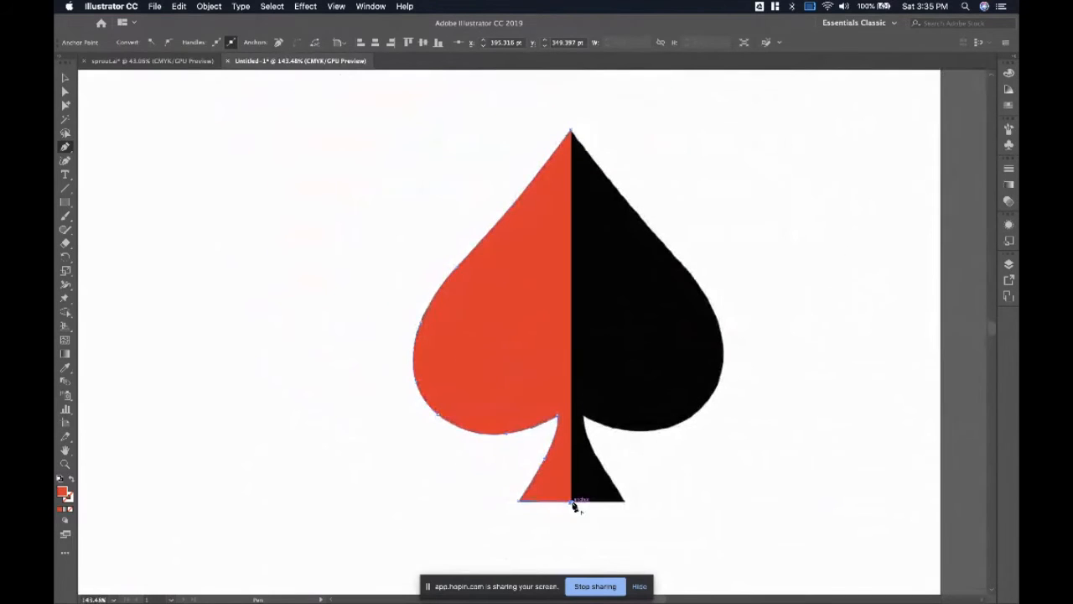
{"action": "scroll", "coordinate": [572, 504], "scroll_direction": "right", "scroll_amount": 1}
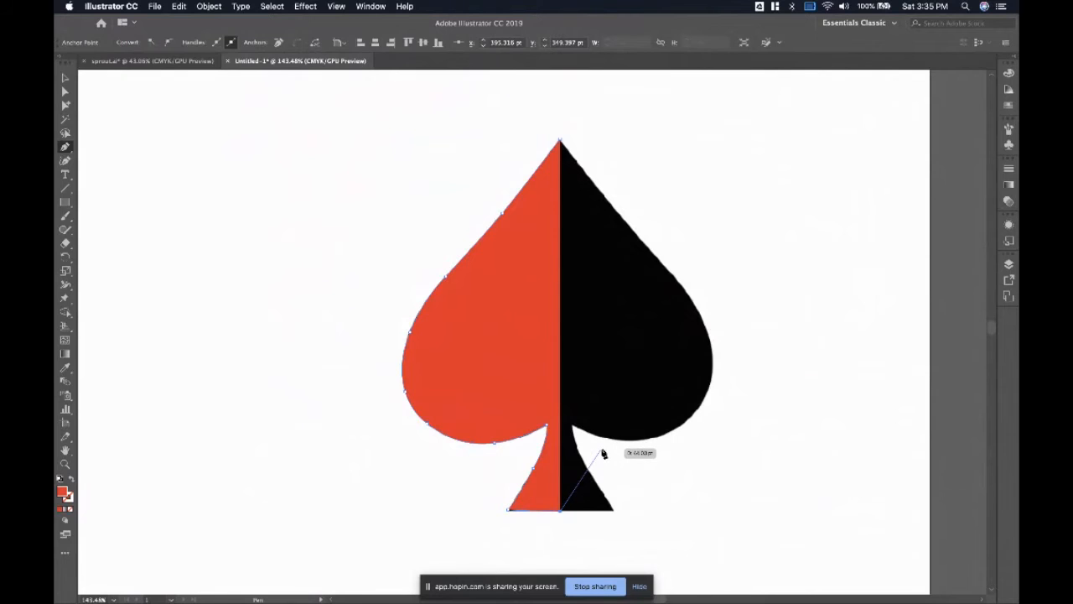
{"action": "key", "text": "Escape"}
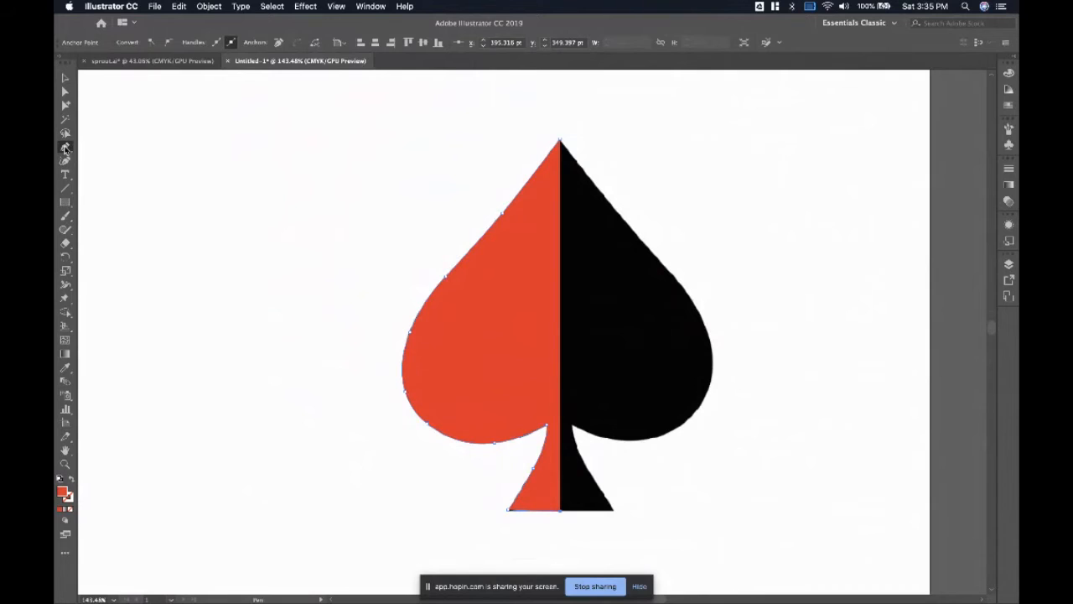
- Swap the half-spade's red fill to the stroke, set the stroke weight to 4 pt and deselect the path
{"action": "left_click", "coordinate": [71, 481]}
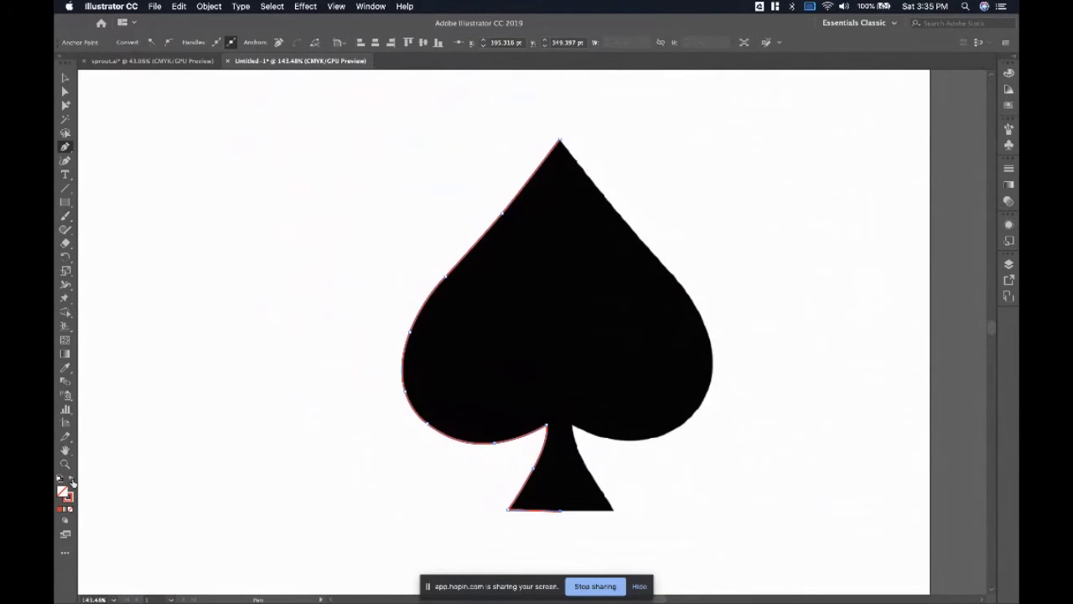
{"action": "left_click", "coordinate": [71, 481]}
{"action": "left_click", "coordinate": [71, 481]}
{"action": "left_click", "coordinate": [66, 77]}
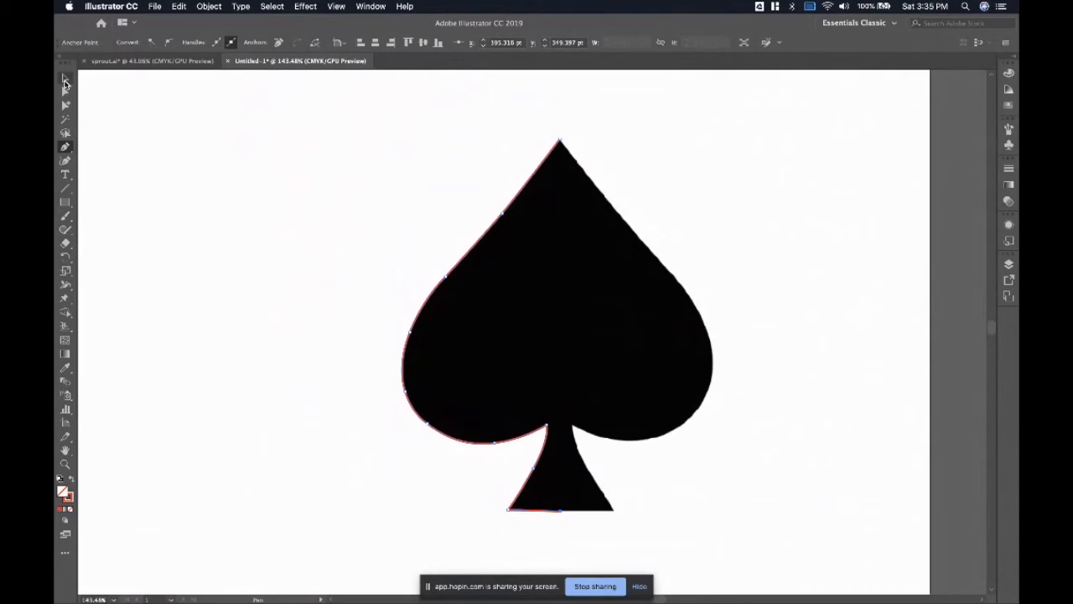
{"action": "left_click", "coordinate": [1009, 170]}
{"action": "left_click", "coordinate": [889, 178]}
{"action": "left_click", "coordinate": [890, 178]}
{"action": "left_click", "coordinate": [889, 178]}
{"action": "left_click", "coordinate": [806, 279]}
- Duplicate the half-spade outline horizontally over the right half of the reference spade
{"action": "scroll", "coordinate": [806, 279], "scroll_direction": "down", "scroll_amount": 2}
{"action": "scroll", "coordinate": [805, 279], "scroll_direction": "left", "scroll_amount": 2}
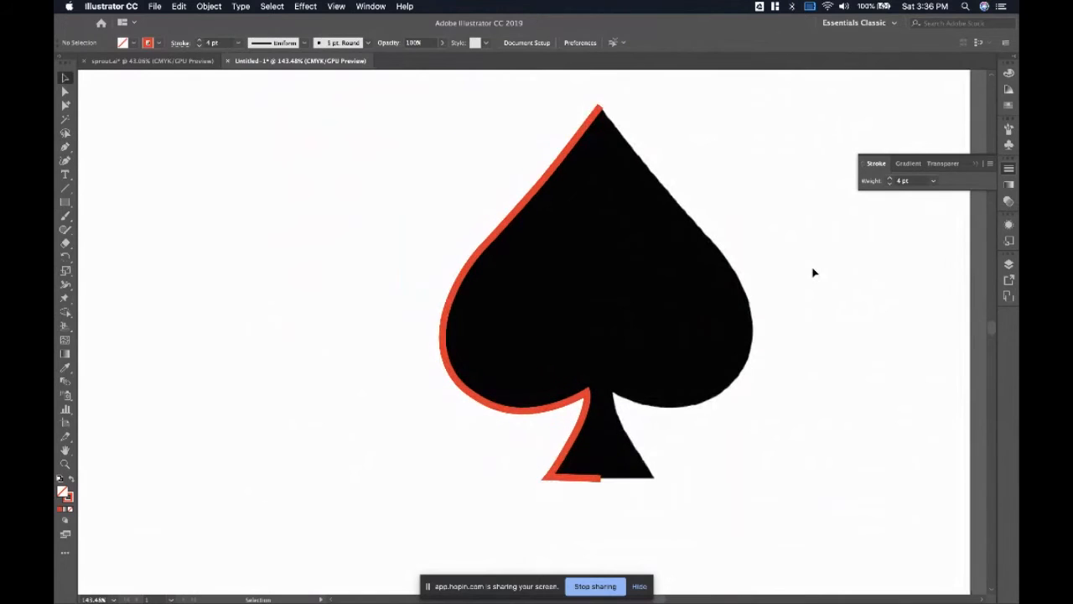
{"action": "scroll", "coordinate": [812, 273], "scroll_direction": "up", "scroll_amount": 2}
{"action": "scroll", "coordinate": [812, 272], "scroll_direction": "up", "scroll_amount": 3}
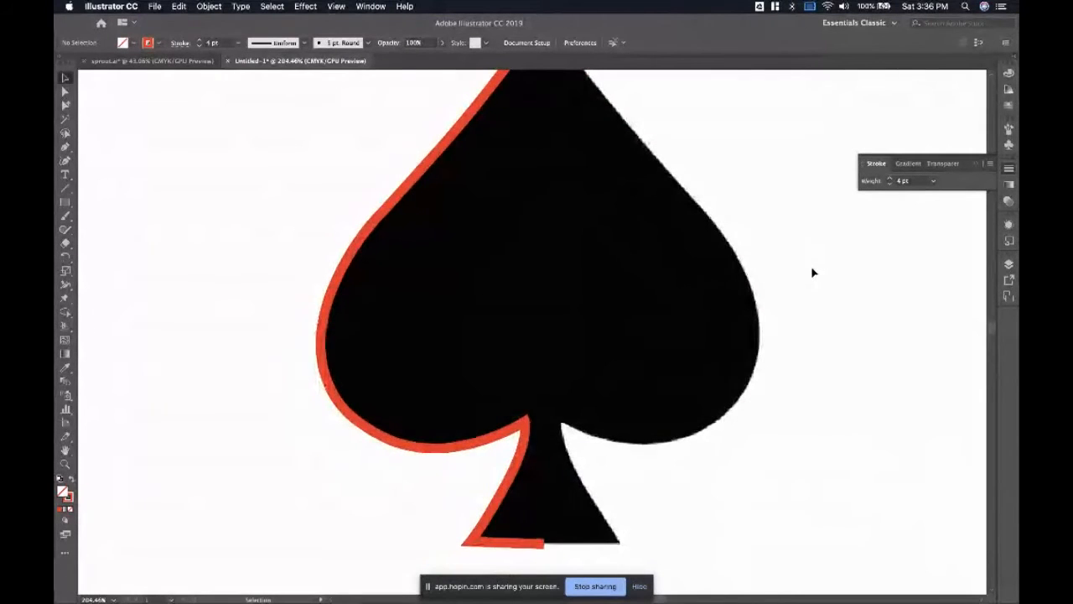
{"action": "scroll", "coordinate": [812, 273], "scroll_direction": "down", "scroll_amount": 3}
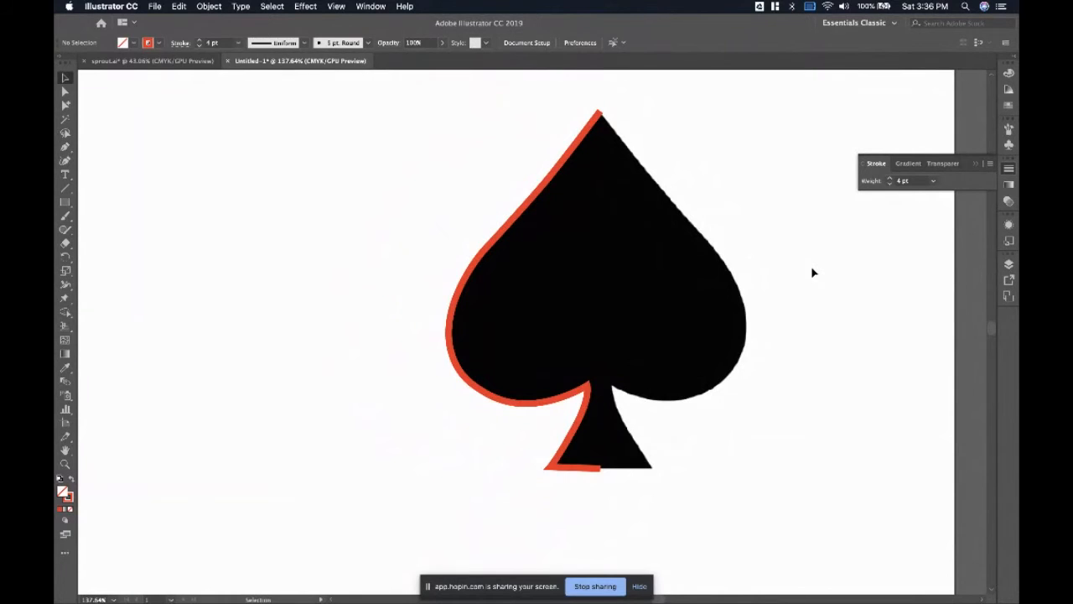
{"action": "scroll", "coordinate": [812, 272], "scroll_direction": "right", "scroll_amount": 1}
{"action": "scroll", "coordinate": [813, 273], "scroll_direction": "up", "scroll_amount": 1}
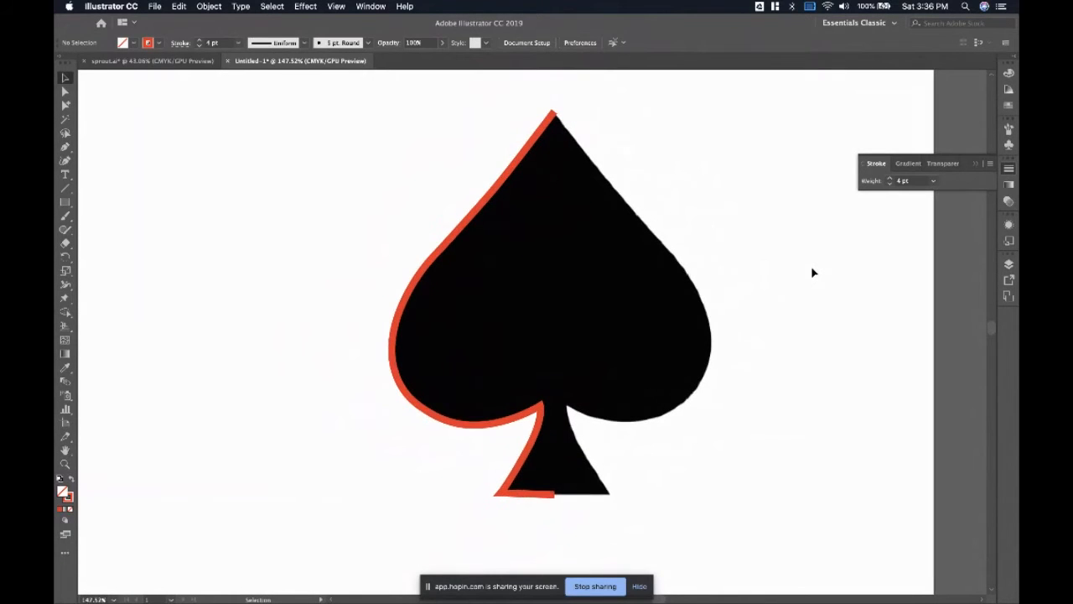
{"action": "left_click", "coordinate": [395, 356]}
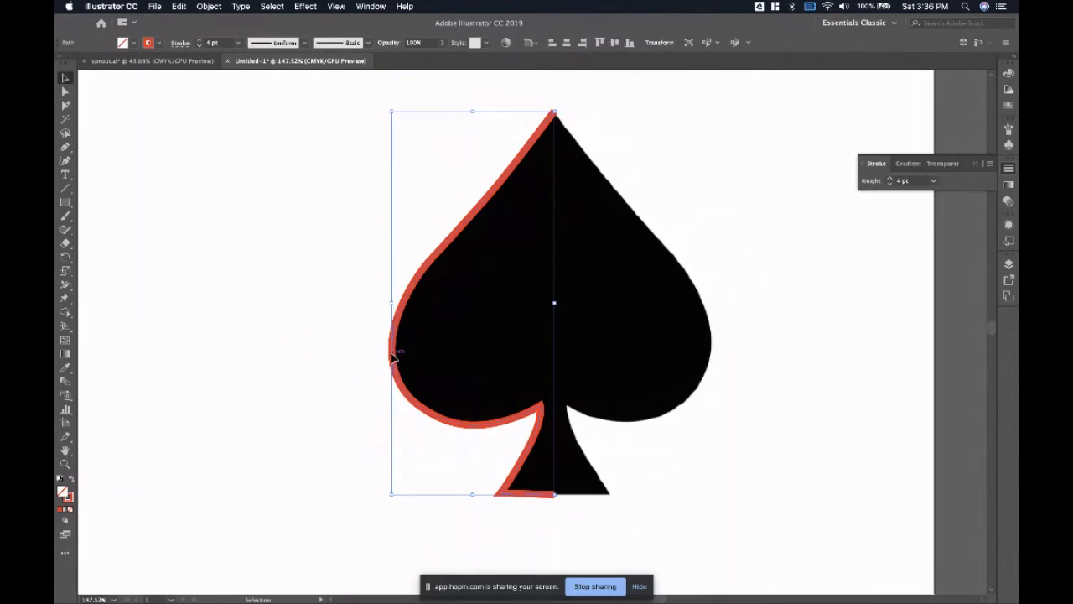
{"action": "left_click_drag", "start_coordinate": [392, 356], "coordinate": [591, 339], "text": "alt"}
{"action": "key", "text": "super+z"}
{"action": "left_click_drag", "start_coordinate": [398, 330], "coordinate": [578, 333]}
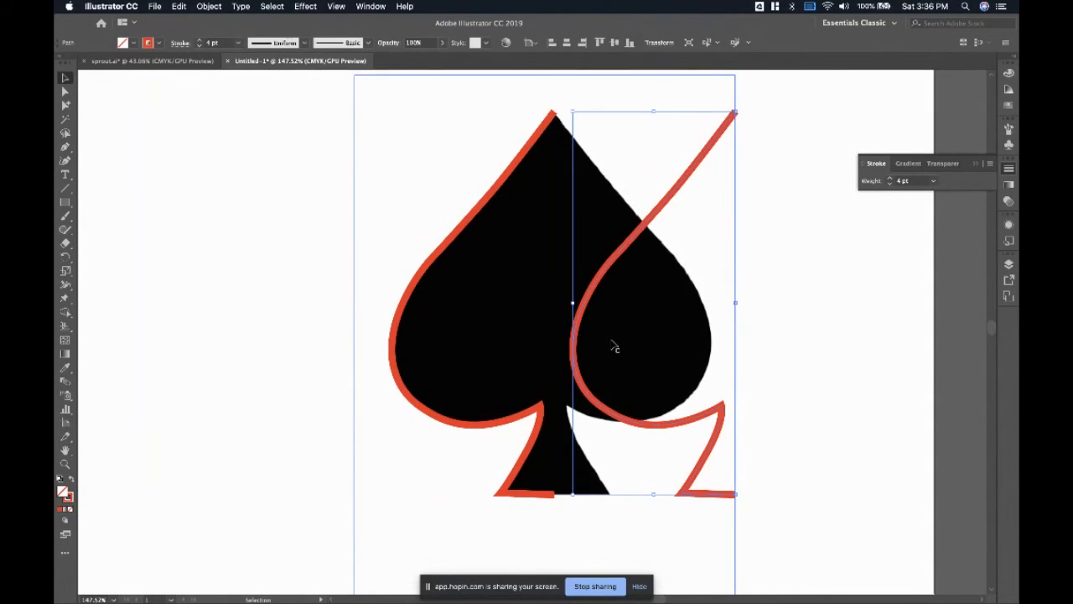
- Reflect the duplicated half-spade outline across the vertical axis with the preview enabled
{"action": "right_click", "coordinate": [611, 342]}
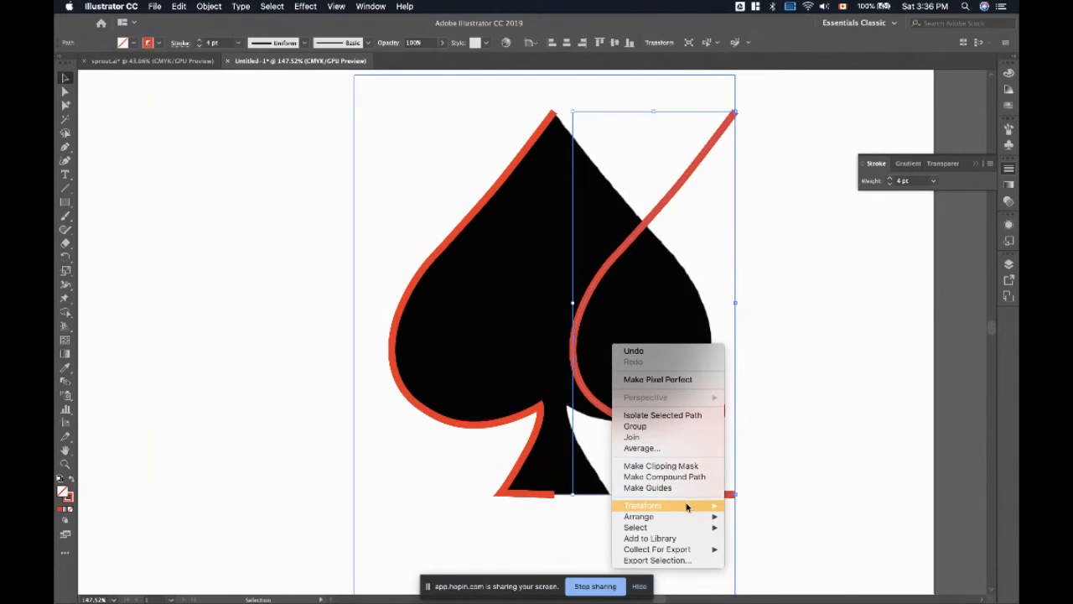
{"action": "mouse_move", "coordinate": [713, 506]}
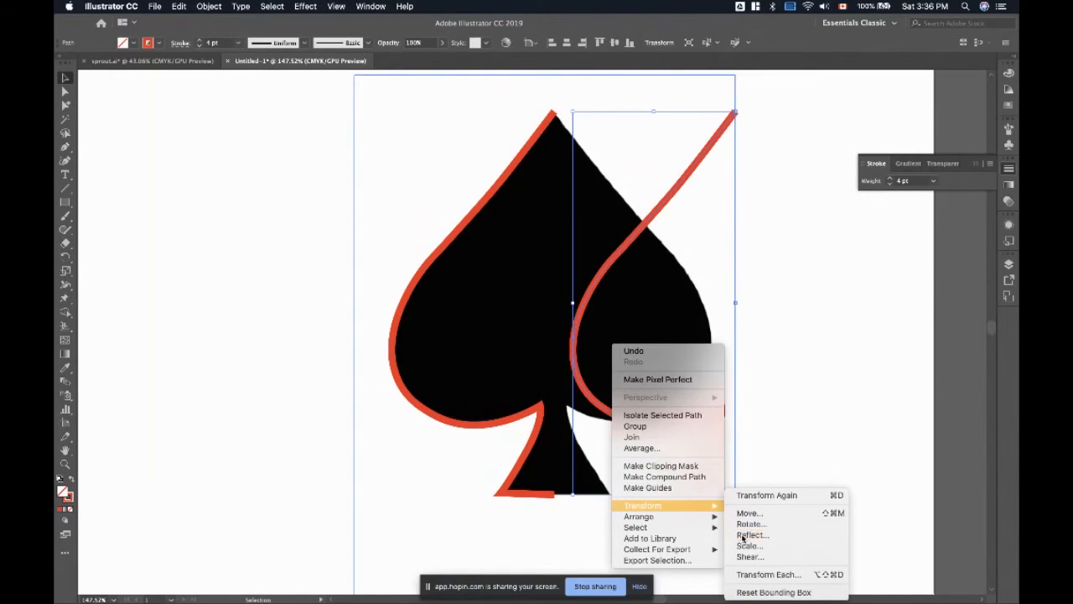
{"action": "left_click", "coordinate": [746, 534]}
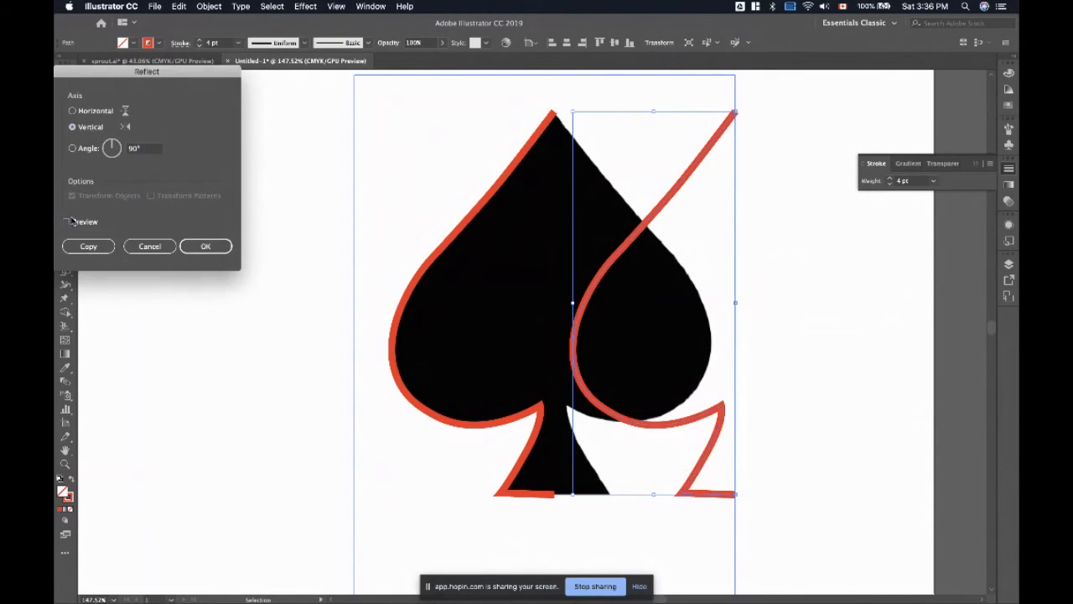
{"action": "left_click", "coordinate": [71, 222]}
{"action": "left_click", "coordinate": [205, 246]}
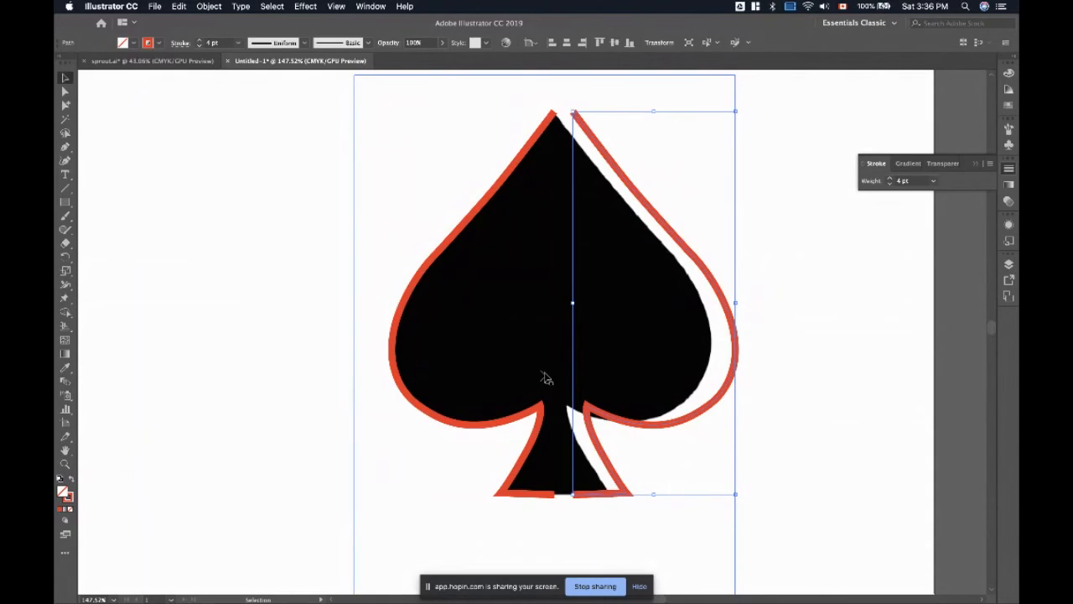
- Move the mirrored half horizontally so that it meets the original half at the spade's tip and base
{"action": "key", "text": "ctrl+Left"}
{"action": "mouse_move", "coordinate": [638, 428]}
{"action": "left_mouse_down"}
{"action": "mouse_move", "coordinate": [631, 422]}
{"action": "mouse_move", "coordinate": [644, 425]}
{"action": "left_mouse_up"}
{"action": "key", "text": "ctrl+Right"}
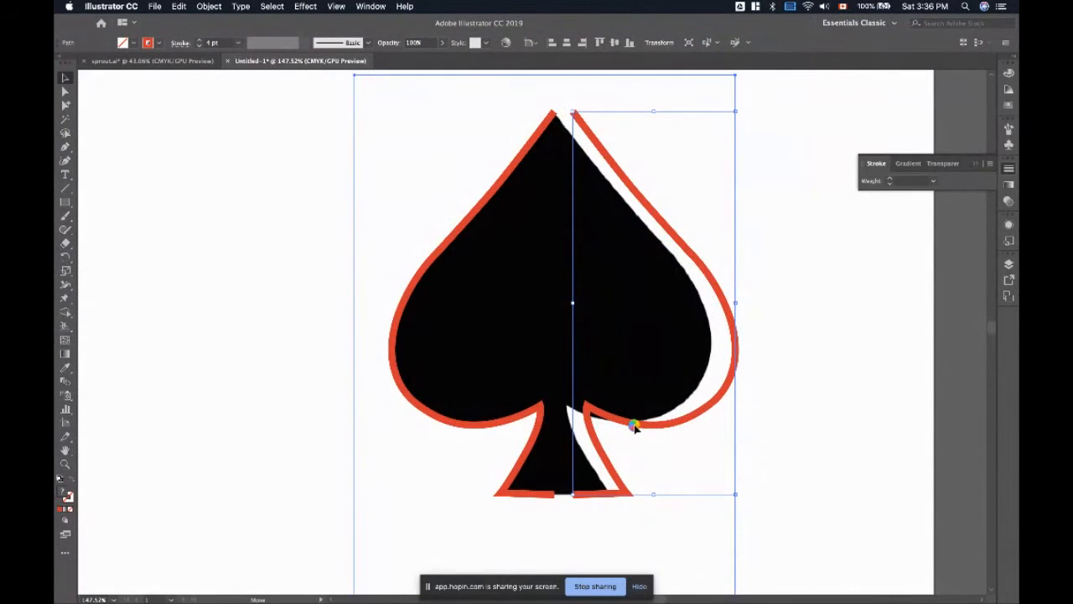
{"action": "left_click", "coordinate": [786, 433]}
{"action": "left_click_drag", "start_coordinate": [688, 425], "coordinate": [667, 422]}
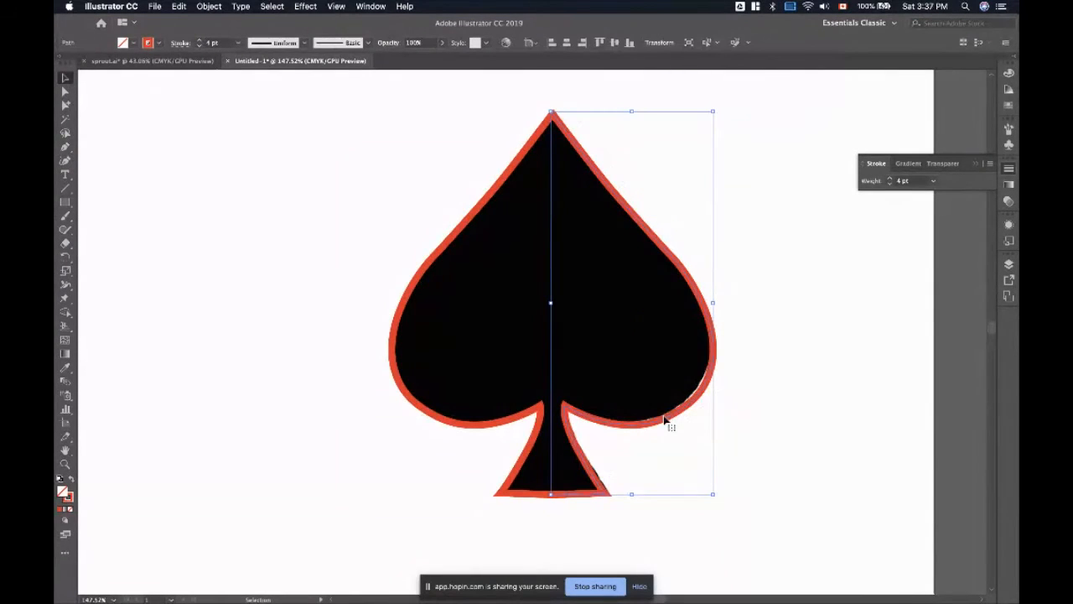
{"action": "left_click", "coordinate": [755, 437]}
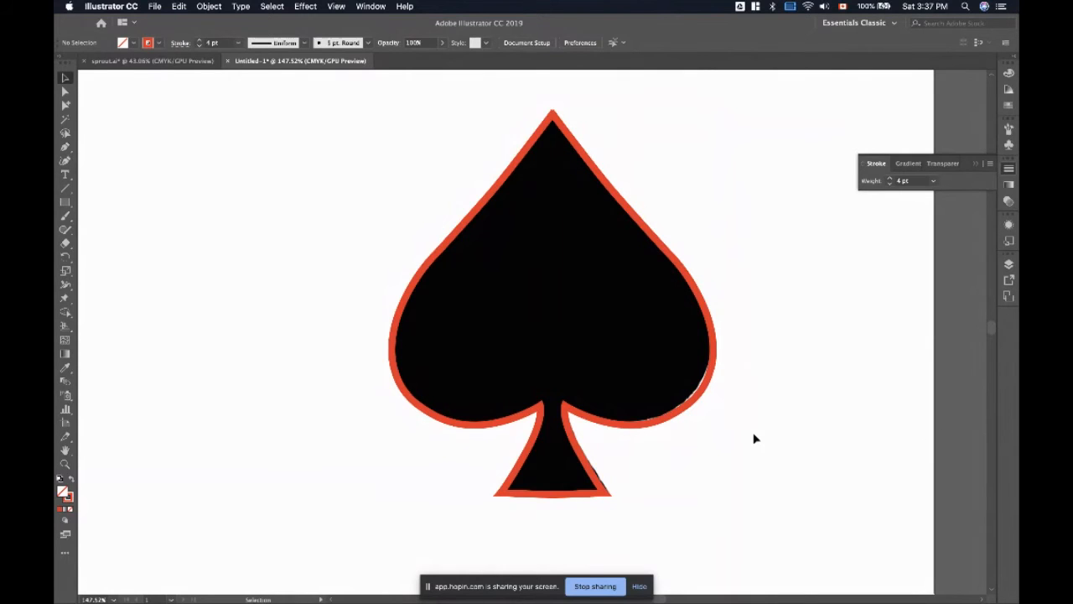
{"action": "left_click", "coordinate": [572, 411]}
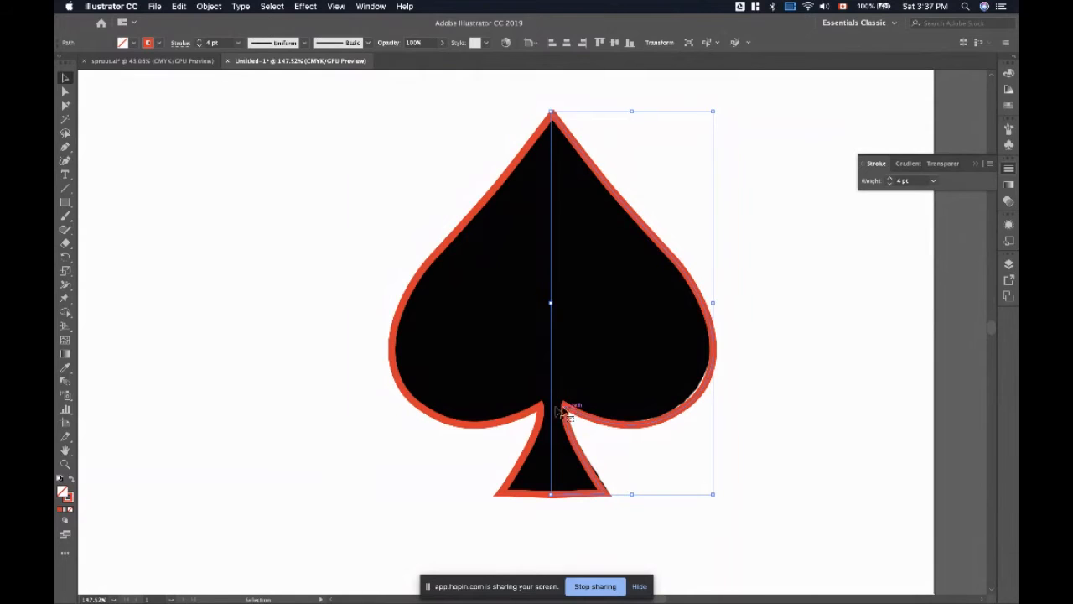
{"action": "left_click", "coordinate": [524, 416], "text": "shift"}
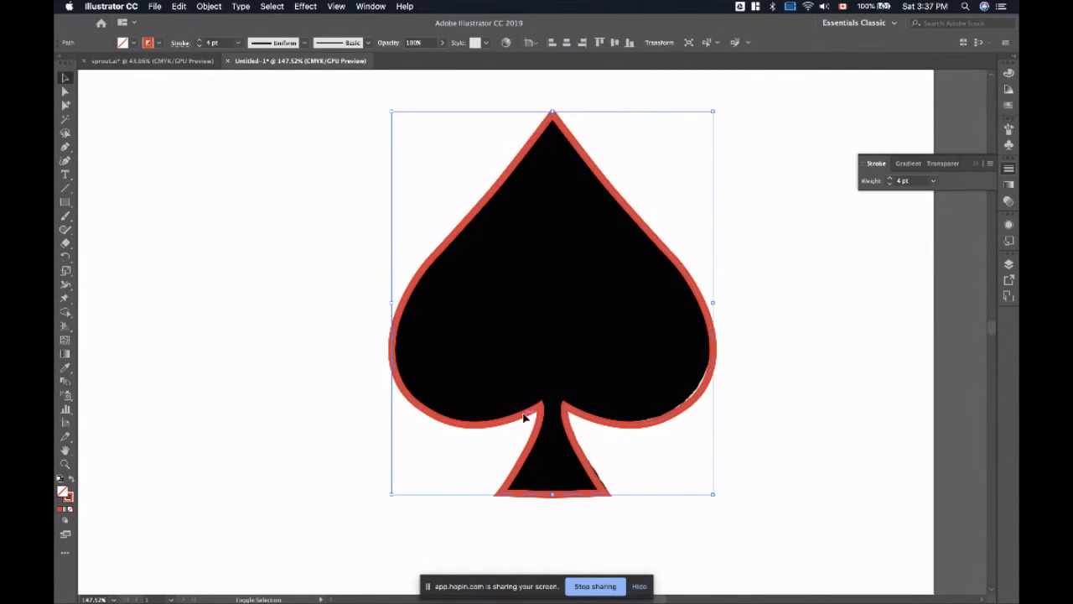
{"action": "left_click", "coordinate": [757, 495]}
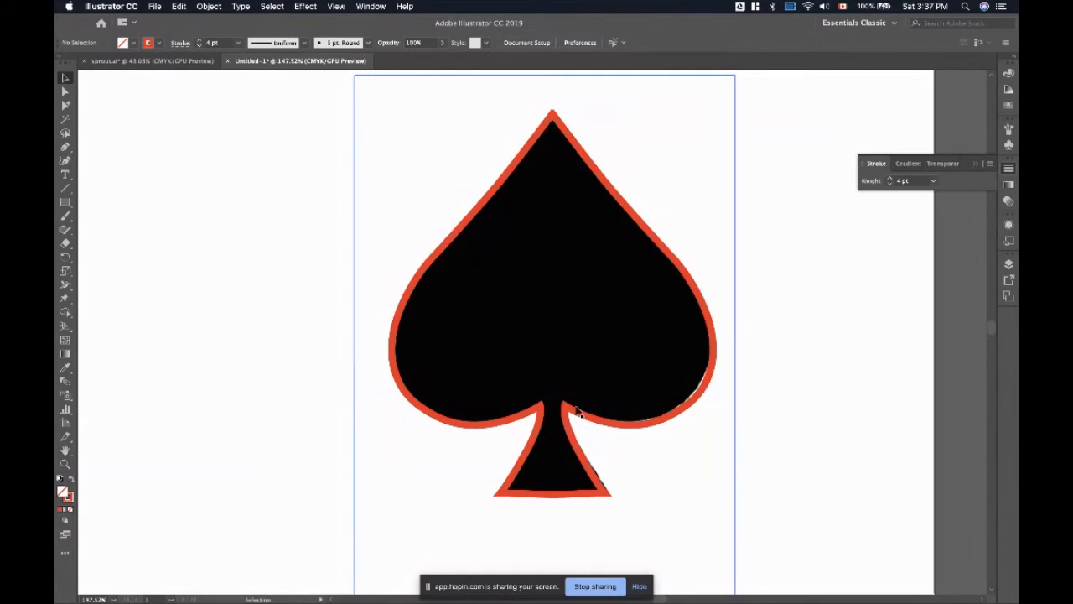
- Move the mirrored right half slightly outward, leaving a narrow gap between the two halves at the tip and base
{"action": "left_click_drag", "start_coordinate": [584, 416], "coordinate": [606, 431]}
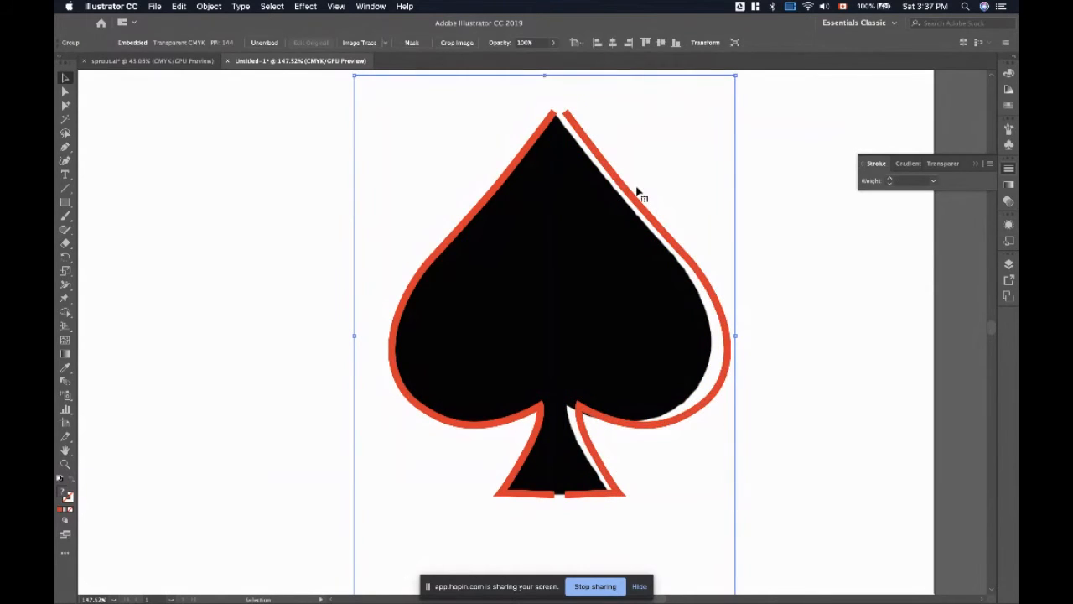
{"action": "scroll", "coordinate": [541, 148], "scroll_direction": "down", "scroll_amount": 1}
{"action": "scroll", "coordinate": [542, 148], "scroll_direction": "right", "scroll_amount": 1}
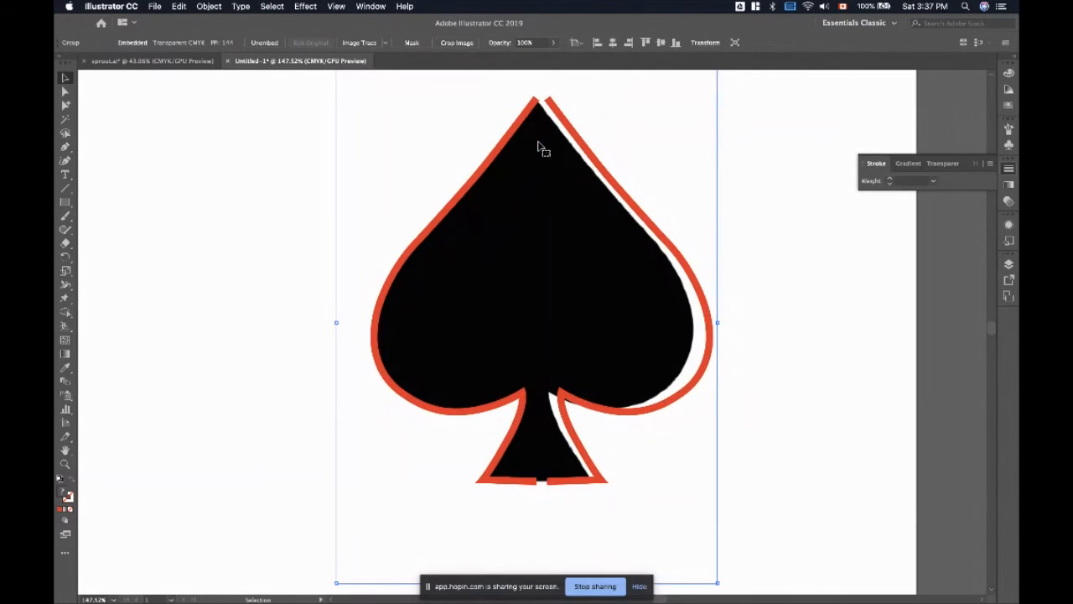
- Bridge the gap at the spade's base with the Pen tool by connecting the two halves' bottom endpoints
{"action": "left_click", "coordinate": [65, 146]}
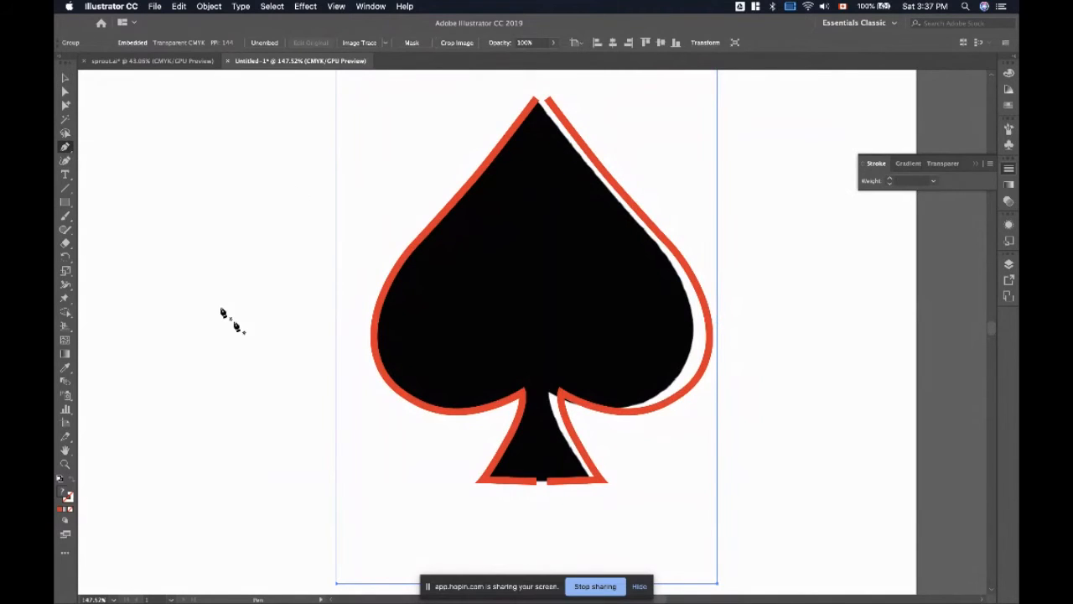
{"action": "scroll", "coordinate": [424, 407], "scroll_direction": "up", "scroll_amount": 3}
{"action": "scroll", "coordinate": [423, 408], "scroll_direction": "down", "scroll_amount": 3}
{"action": "scroll", "coordinate": [424, 407], "scroll_direction": "right", "scroll_amount": 3}
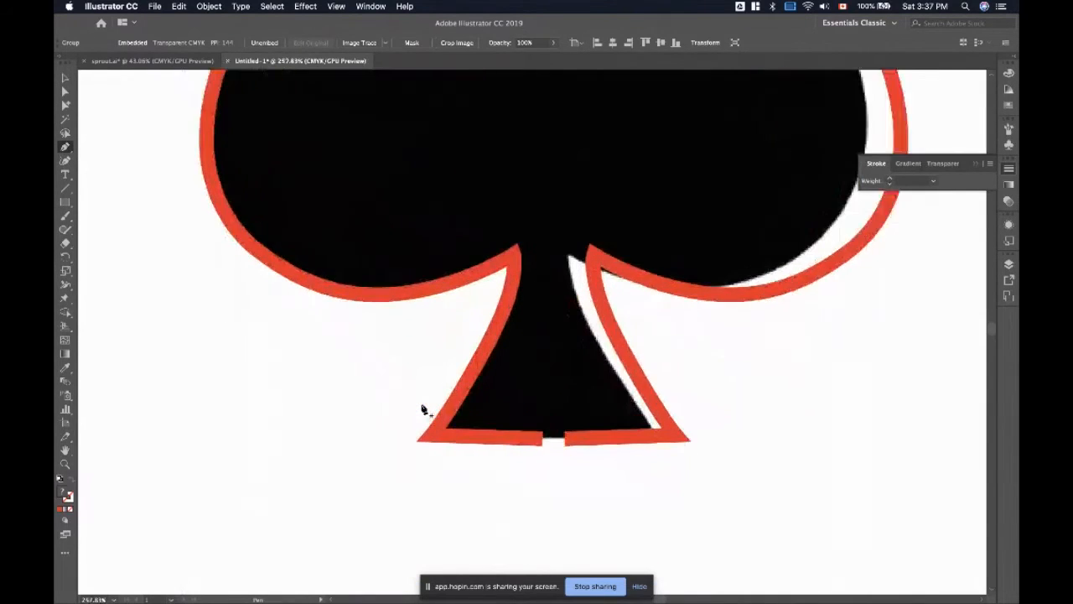
{"action": "scroll", "coordinate": [424, 409], "scroll_direction": "up", "scroll_amount": 5}
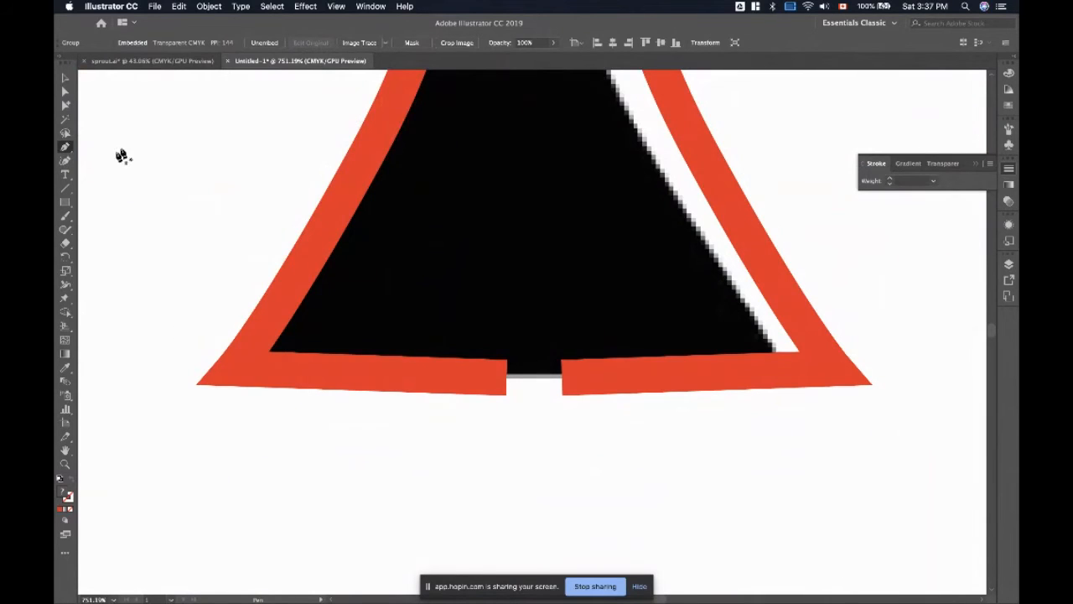
{"action": "left_click", "coordinate": [505, 383]}
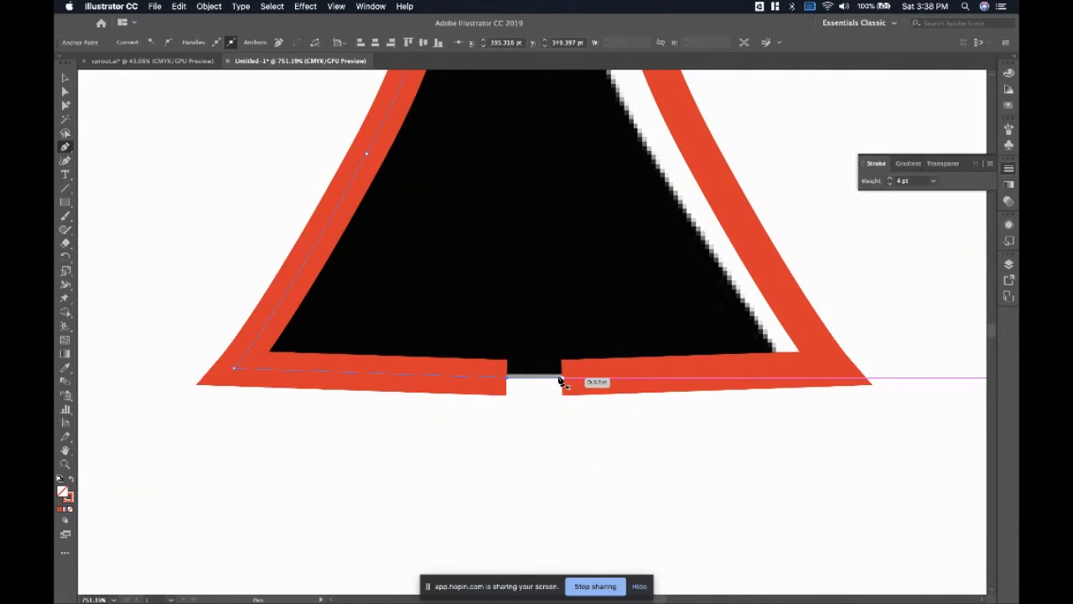
{"action": "left_click", "coordinate": [560, 380]}
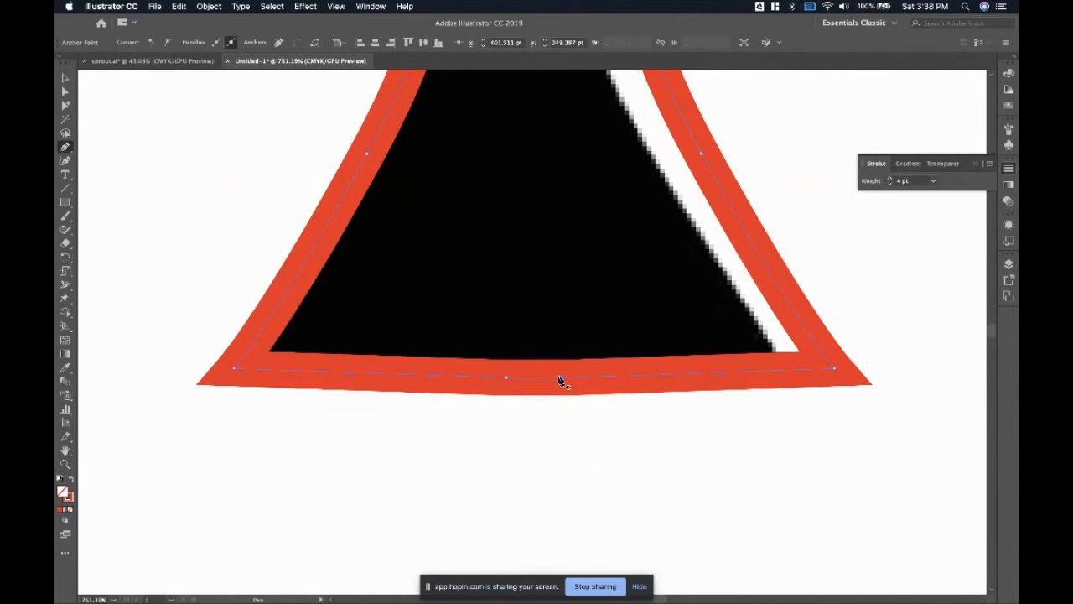
- Try to join the outline's open ends at the tip with the whole path selected
{"action": "scroll", "coordinate": [575, 460], "scroll_direction": "up", "scroll_amount": 5}
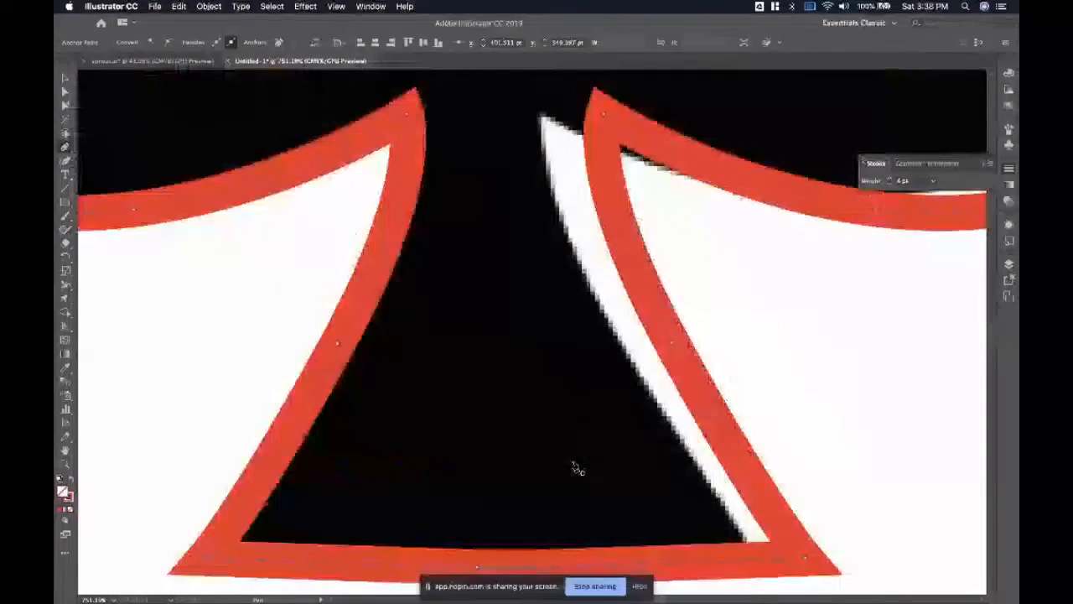
{"action": "scroll", "coordinate": [575, 469], "scroll_direction": "down", "scroll_amount": 6}
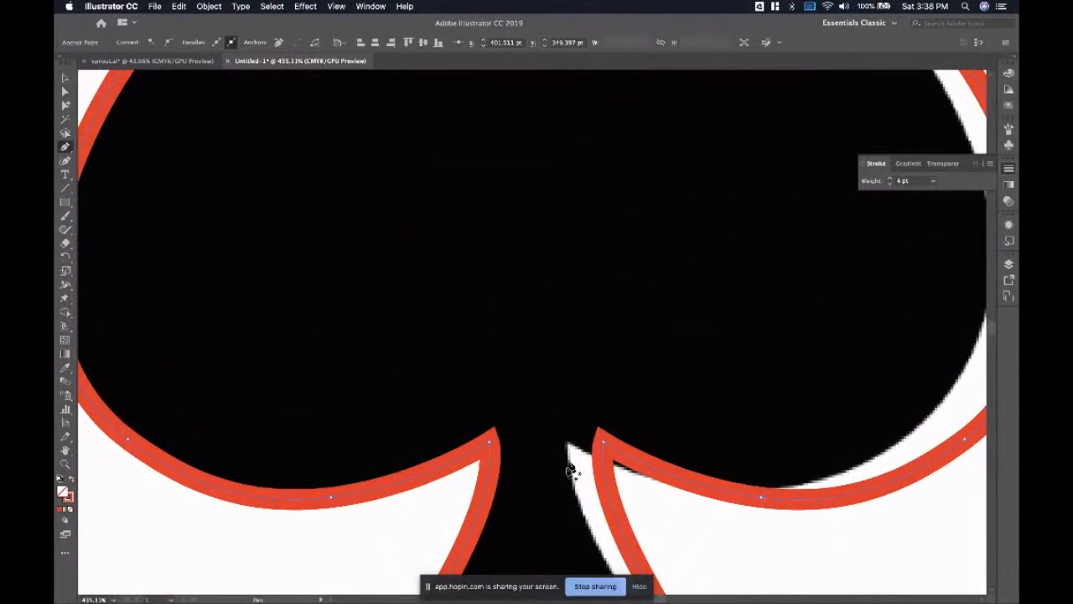
{"action": "scroll", "coordinate": [572, 471], "scroll_direction": "down", "scroll_amount": 6}
{"action": "left_click", "coordinate": [58, 80]}
{"action": "scroll", "coordinate": [699, 328], "scroll_direction": "up", "scroll_amount": 3}
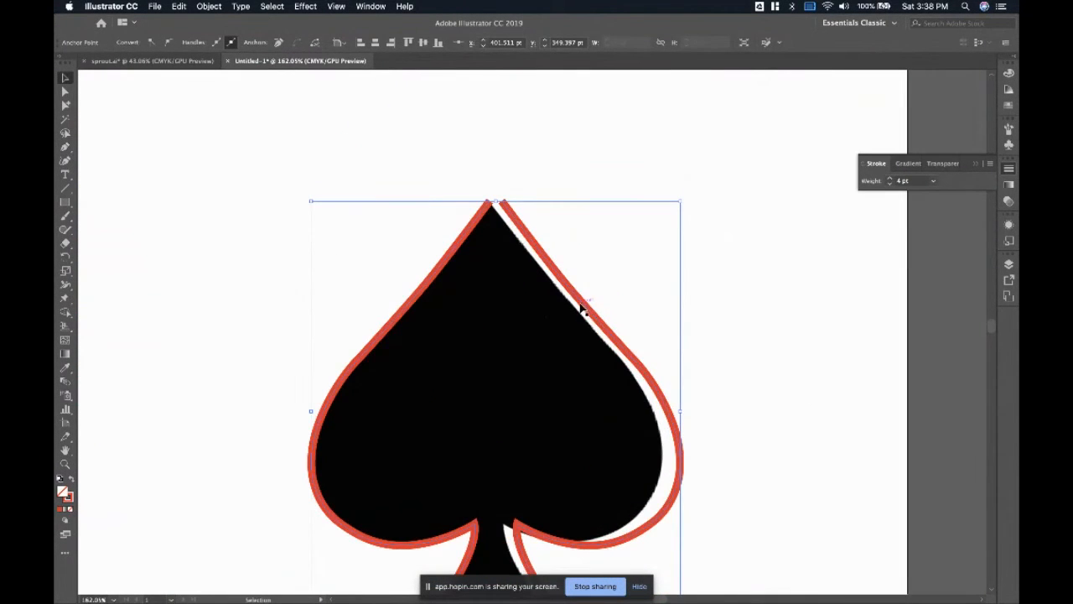
{"action": "right_click", "coordinate": [581, 308]}
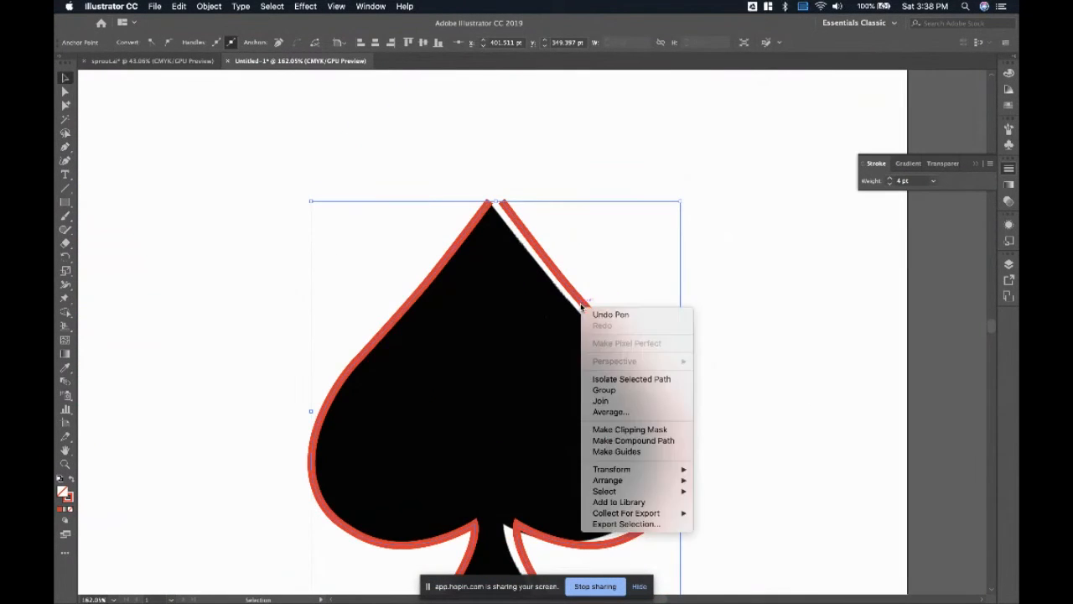
{"action": "left_click", "coordinate": [623, 404]}
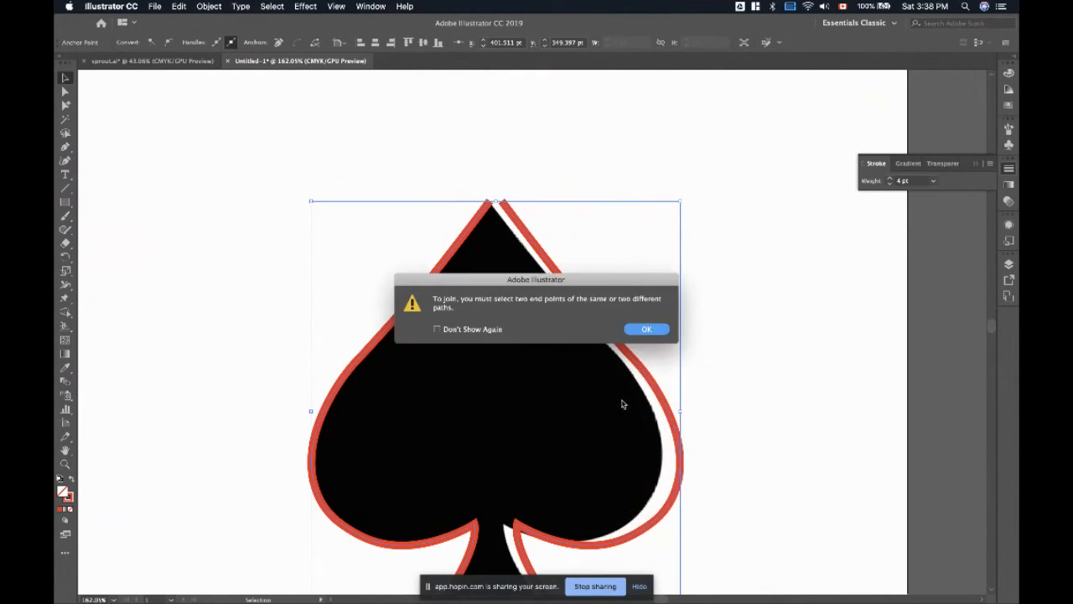
{"action": "left_click", "coordinate": [646, 330]}
{"action": "left_click", "coordinate": [759, 347]}
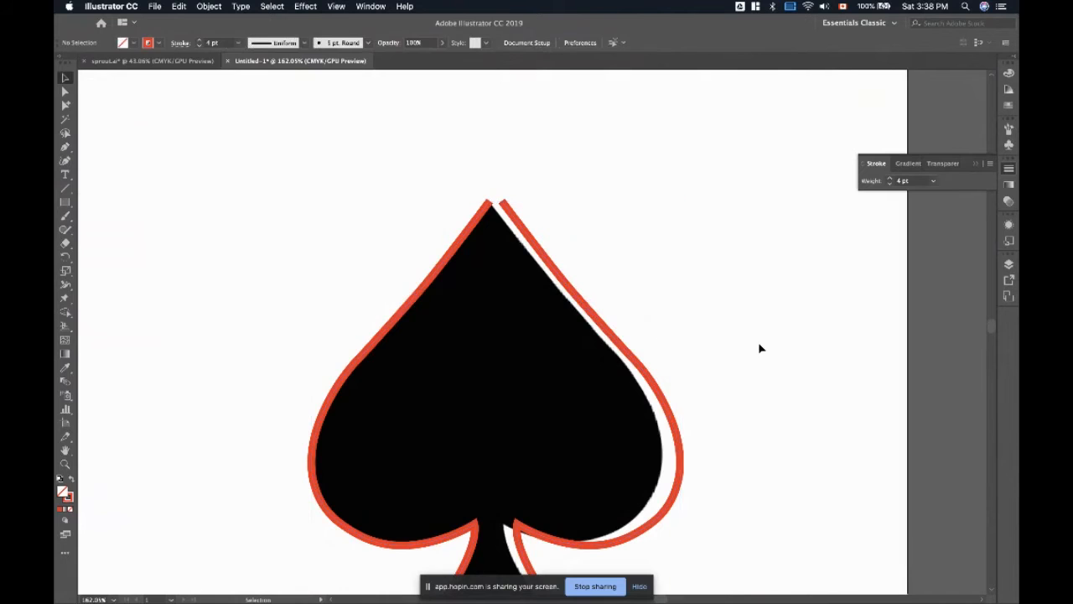
- Join the two open endpoints at the spade's tip after selecting only those anchor points
{"action": "left_click", "coordinate": [66, 90]}
{"action": "scroll", "coordinate": [355, 247], "scroll_direction": "left", "scroll_amount": 1}
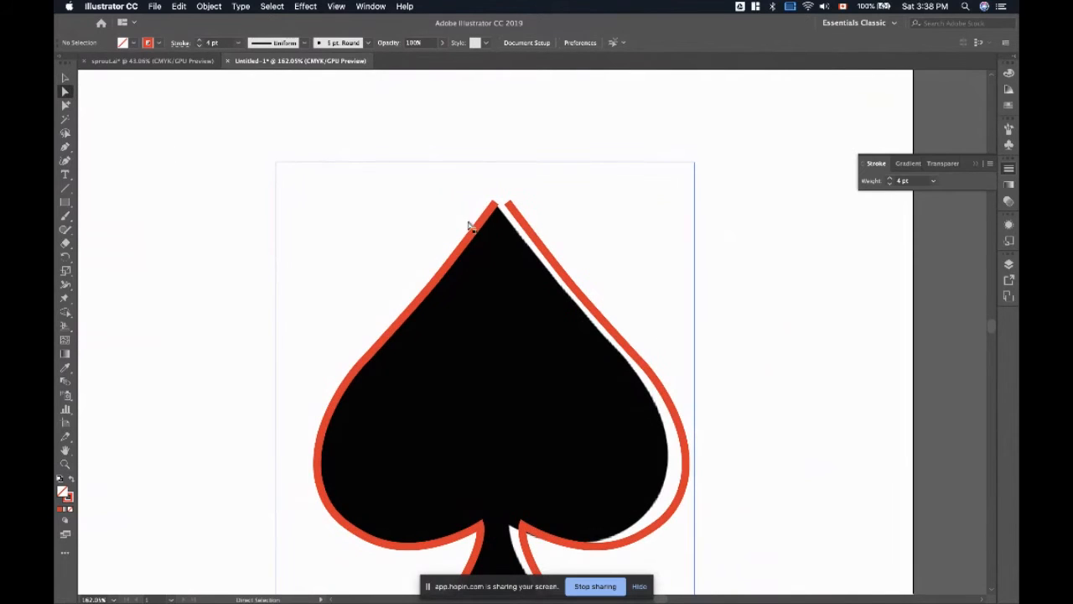
{"action": "left_click", "coordinate": [497, 207]}
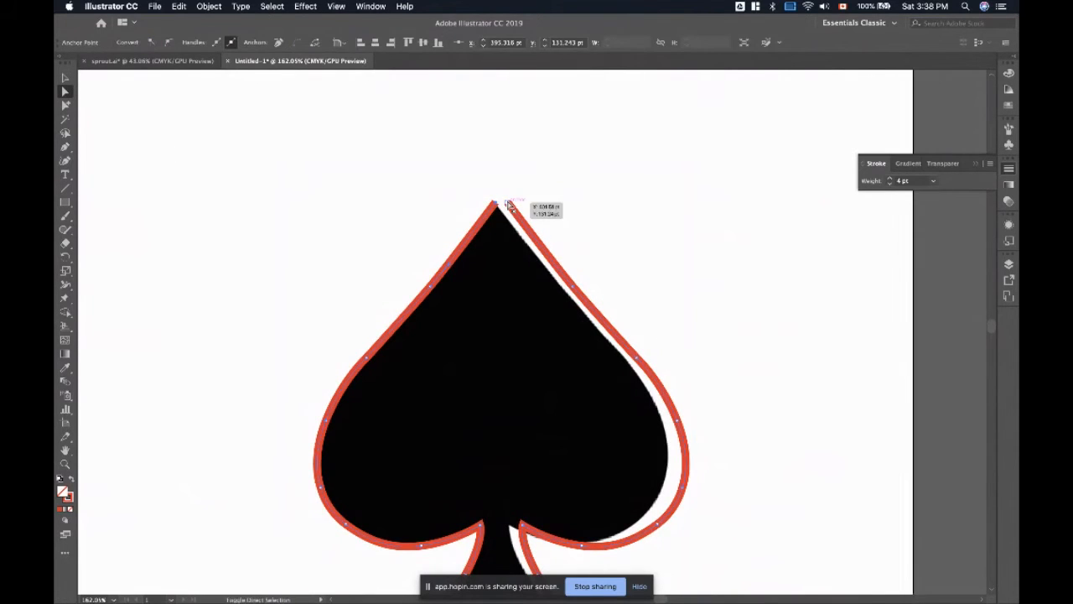
{"action": "left_click", "coordinate": [509, 206]}
{"action": "right_click", "coordinate": [513, 214]}
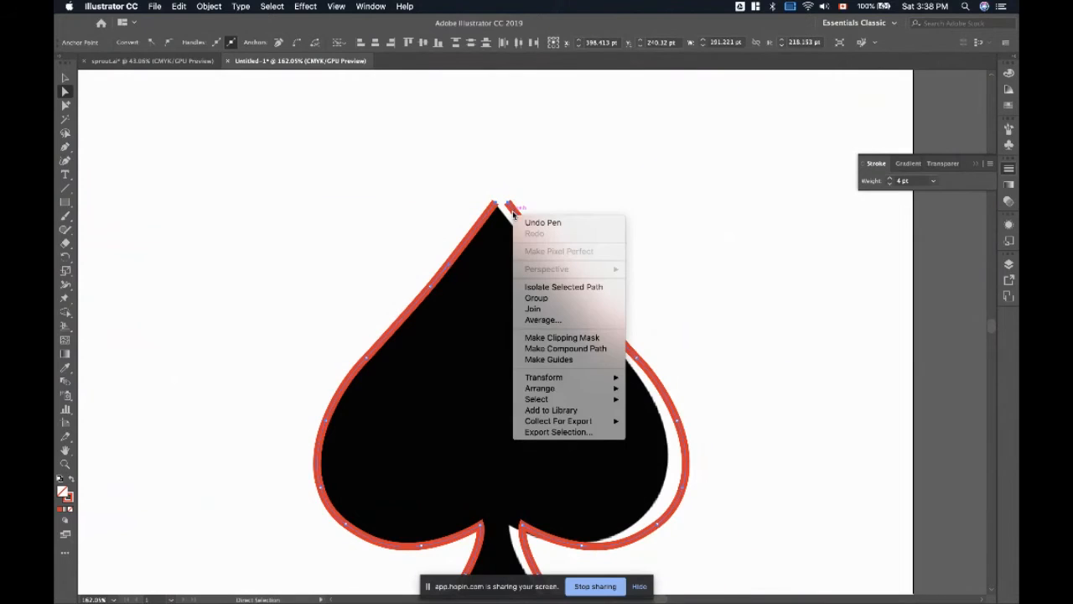
{"action": "left_click", "coordinate": [543, 310]}
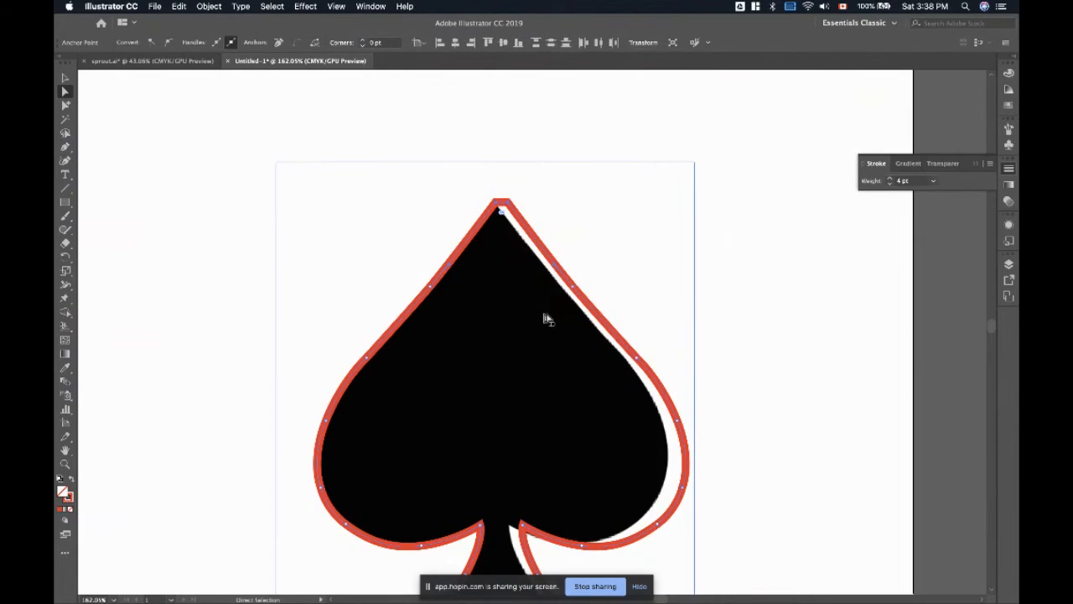
{"action": "left_click", "coordinate": [729, 343]}
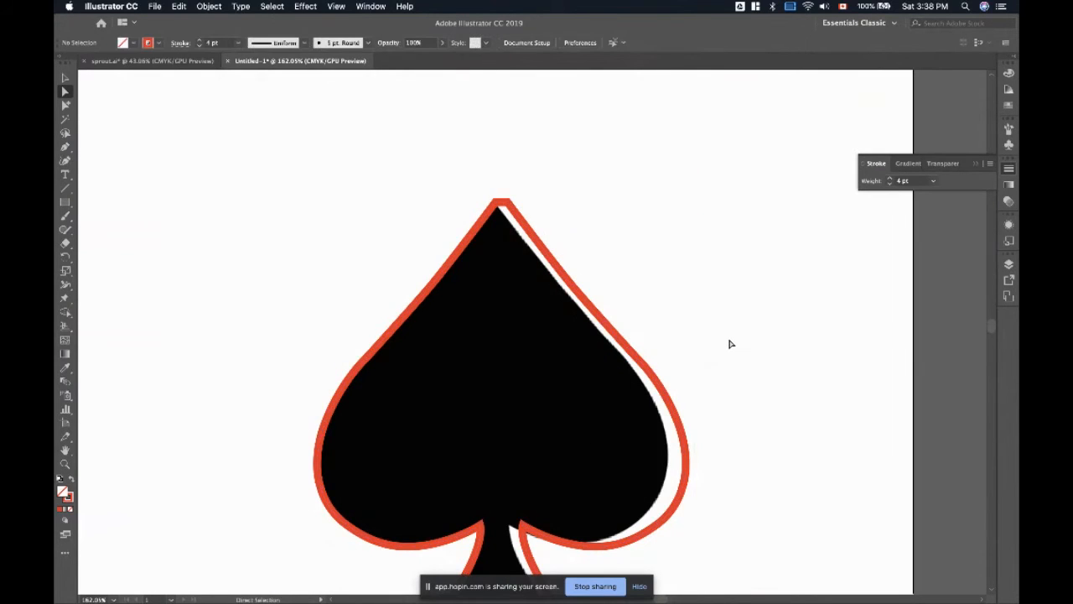
- Select the entire red spade outline and move it clear of the black reference spade, to its left
{"action": "scroll", "coordinate": [730, 343], "scroll_direction": "down", "scroll_amount": 2}
{"action": "left_click", "coordinate": [695, 334]}
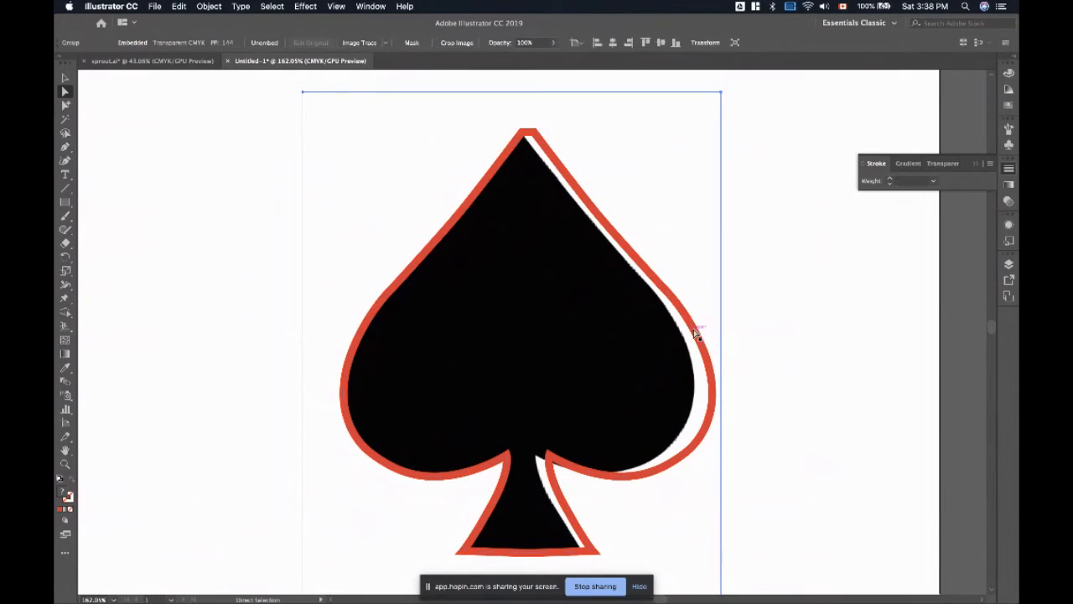
{"action": "left_click", "coordinate": [696, 332]}
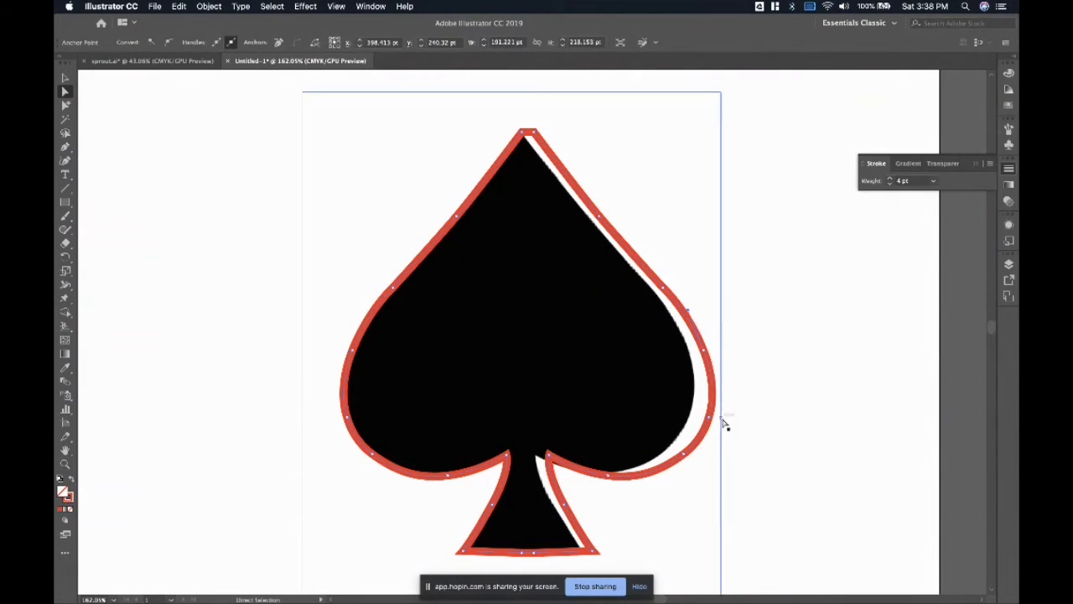
{"action": "left_click", "coordinate": [65, 78]}
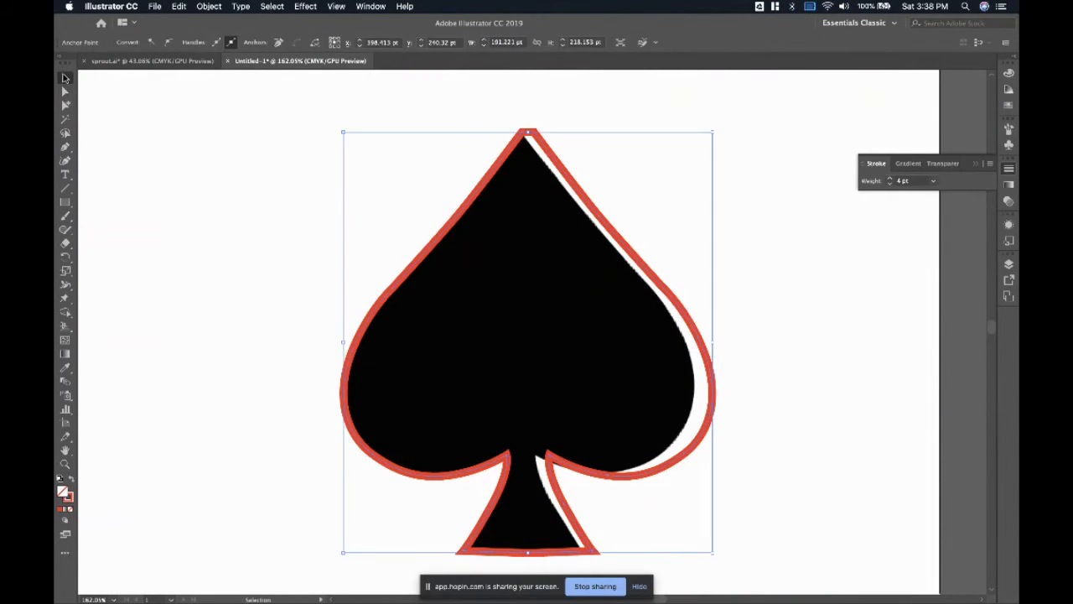
{"action": "left_click_drag", "start_coordinate": [709, 367], "coordinate": [703, 370]}
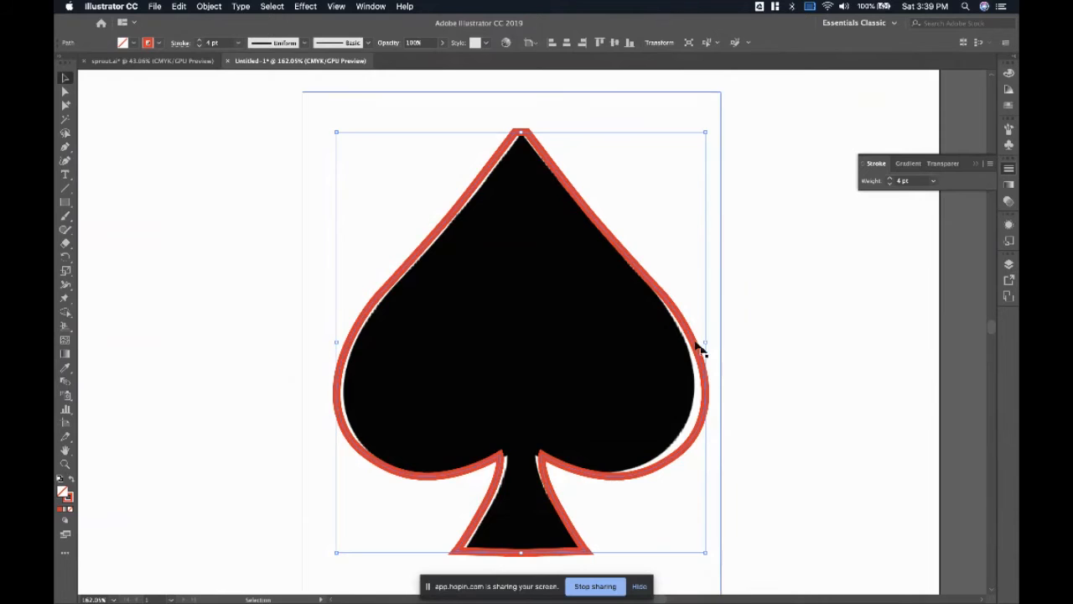
{"action": "left_click_drag", "start_coordinate": [657, 289], "coordinate": [243, 333]}
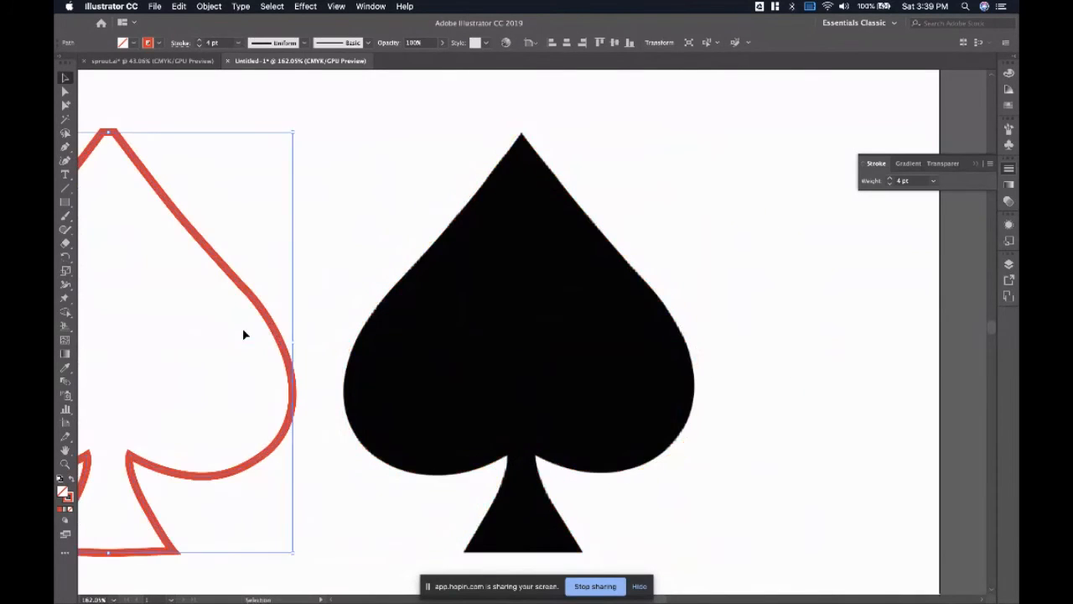
- Apply Image Trace with the default preset to the black spade reference image
{"action": "left_click", "coordinate": [314, 410]}
{"action": "scroll", "coordinate": [514, 347], "scroll_direction": "left", "scroll_amount": 2}
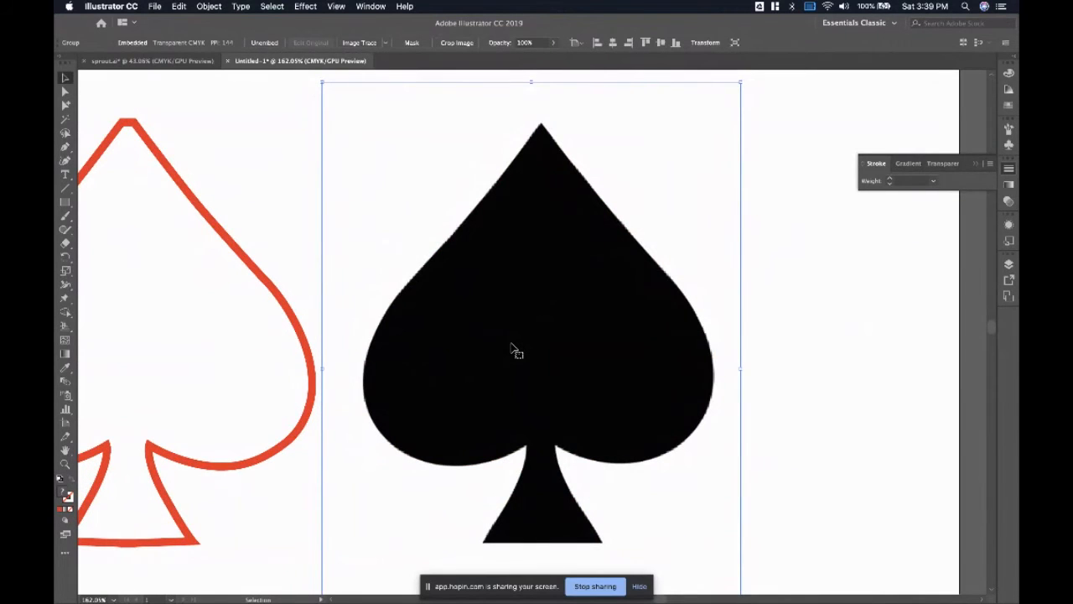
{"action": "scroll", "coordinate": [513, 350], "scroll_direction": "down", "scroll_amount": 1}
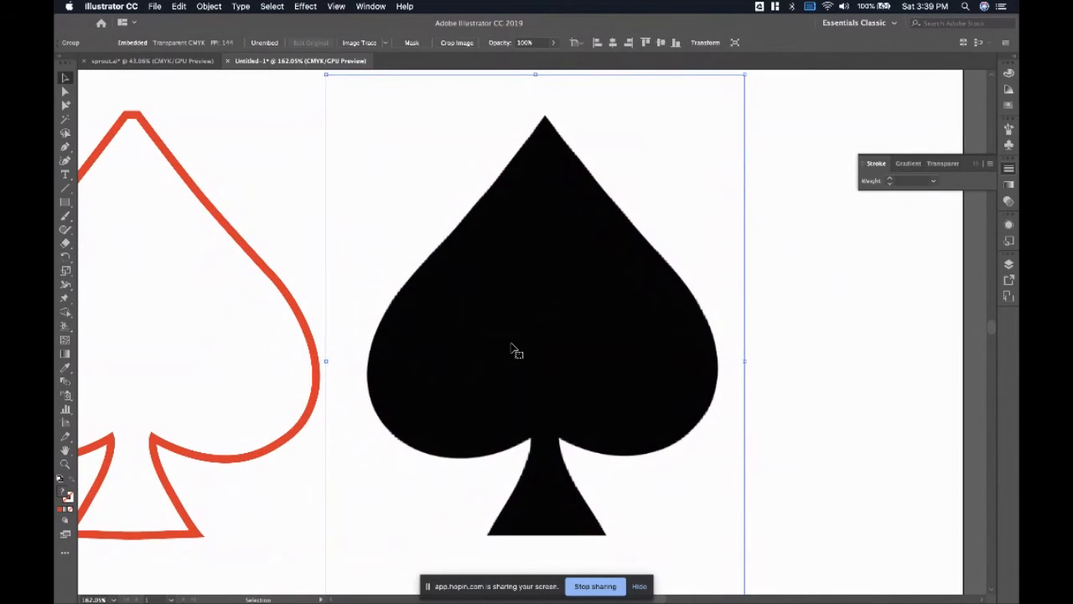
{"action": "left_click", "coordinate": [356, 46]}
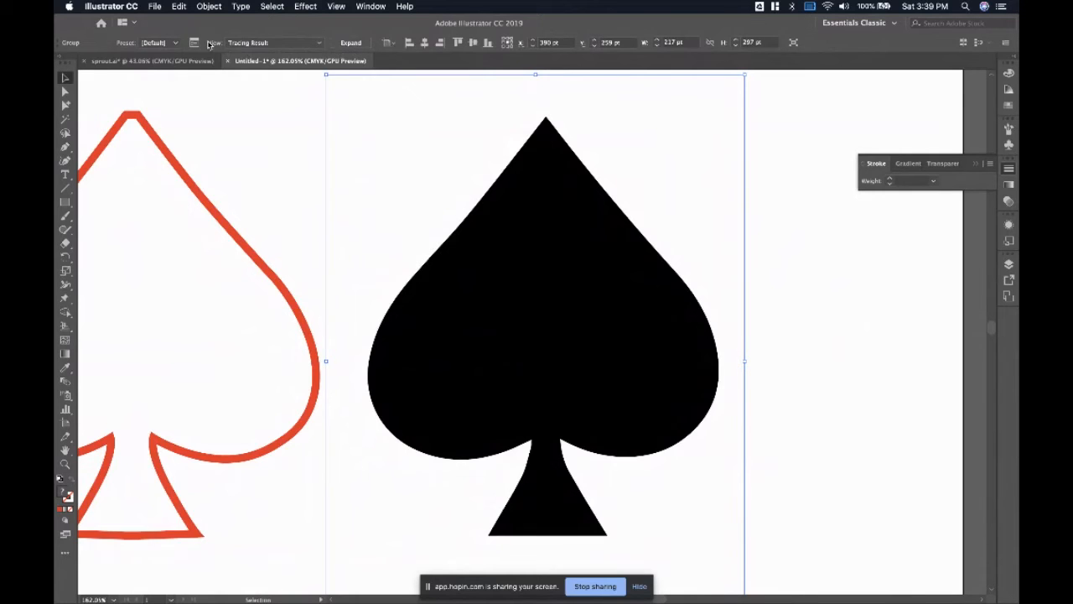
- View the trace as Tracing Result with Outlines and expand it into vector paths
{"action": "left_click", "coordinate": [254, 43]}
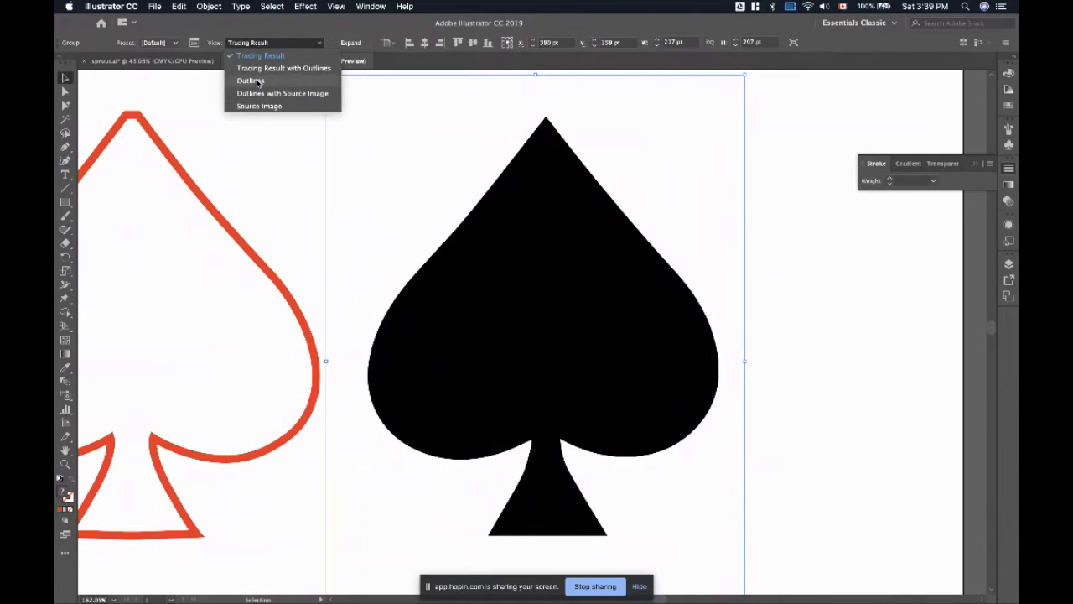
{"action": "left_click", "coordinate": [260, 68]}
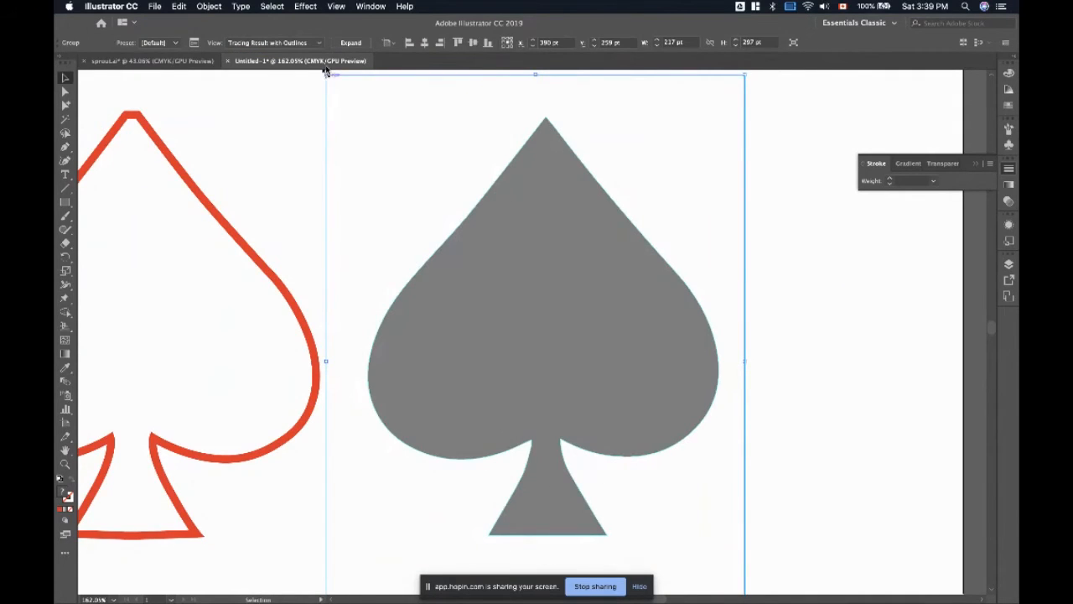
{"action": "left_click", "coordinate": [351, 43]}
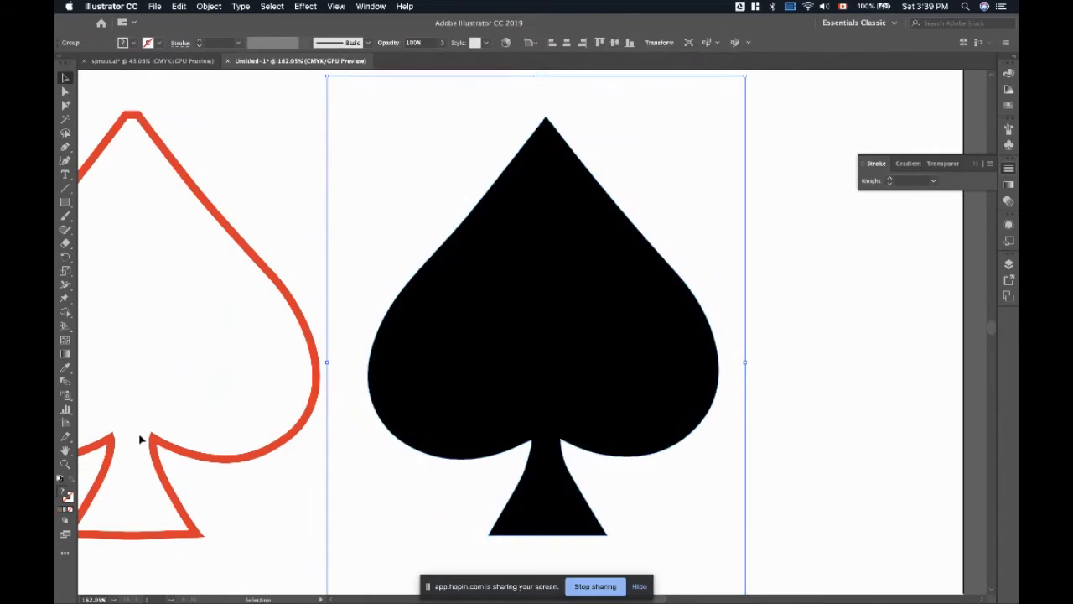
- Isolate the expanded black spade group, leave isolation, and try moving the group before undoing the move
{"action": "double_click", "coordinate": [421, 349]}
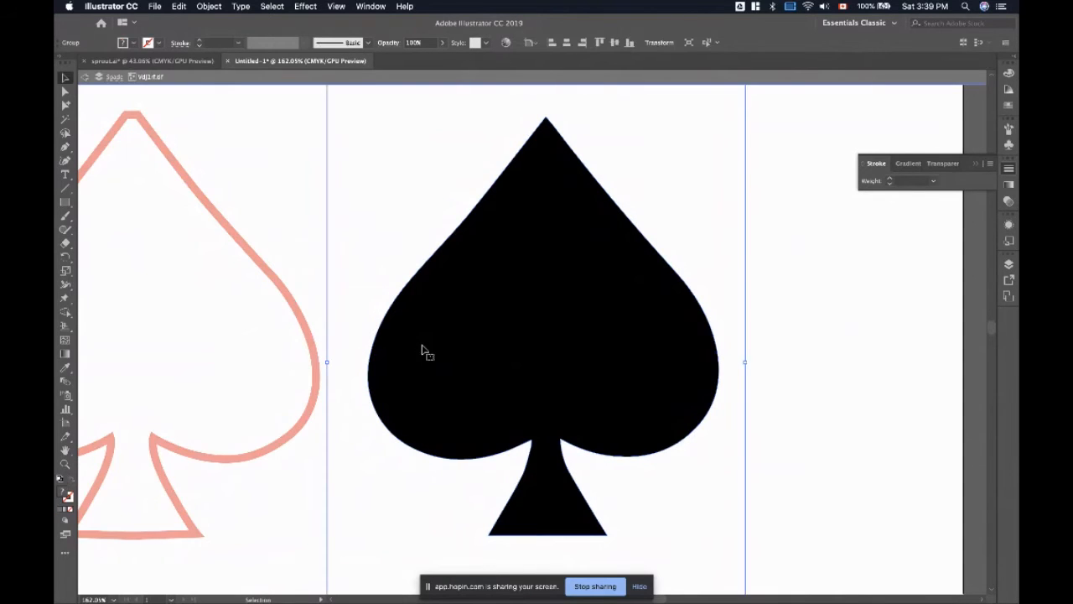
{"action": "left_click", "coordinate": [85, 79]}
{"action": "left_click_drag", "start_coordinate": [461, 277], "coordinate": [713, 379]}
{"action": "key", "text": "super+z"}
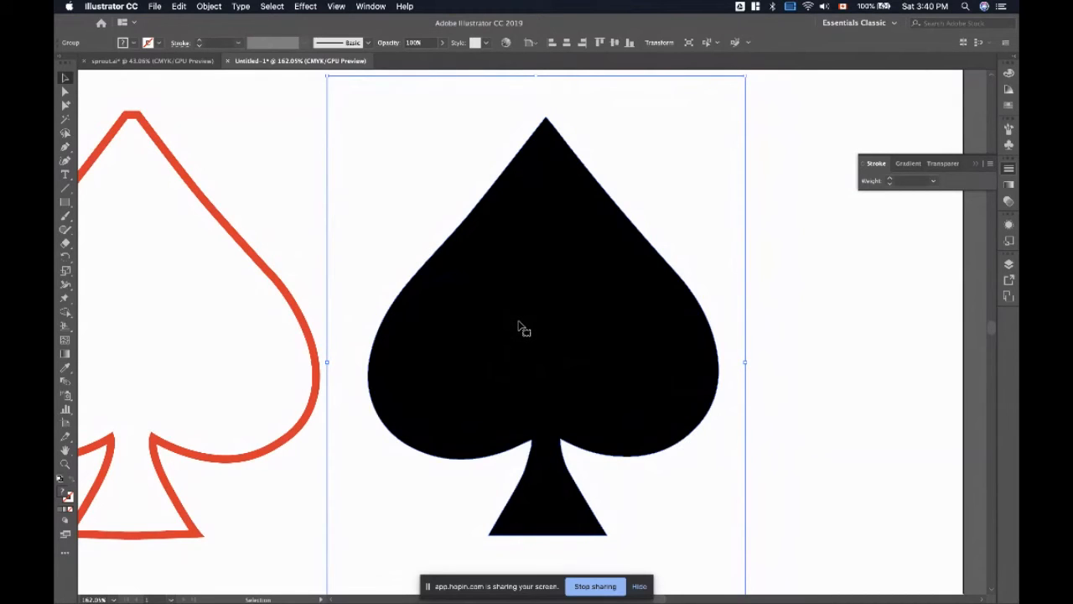
- Isolate the expanded spade down to its nested group, and return to the full artwork with nothing selected
{"action": "double_click", "coordinate": [491, 366]}
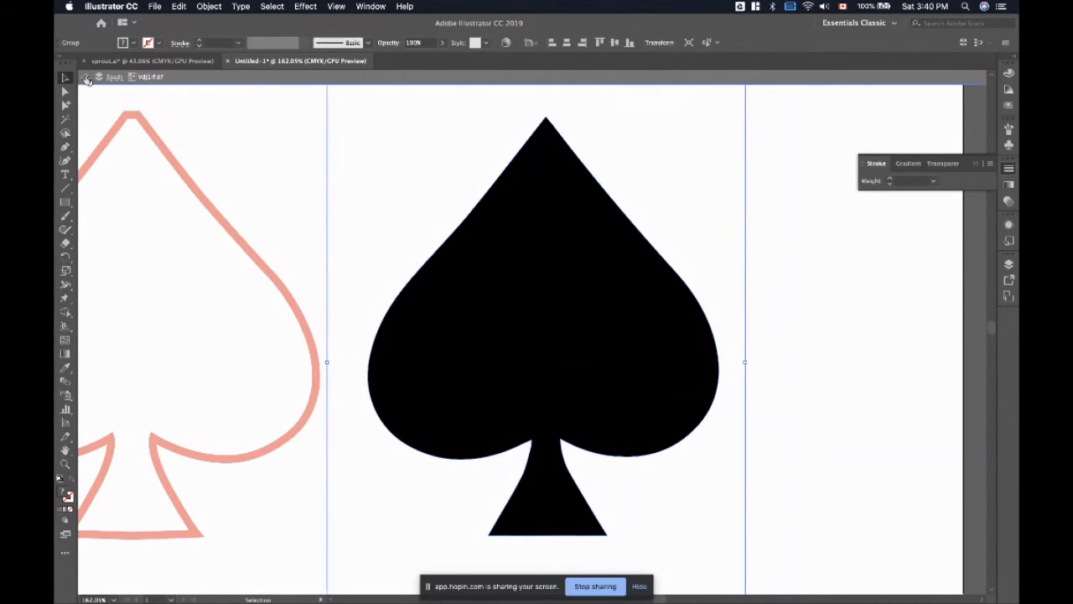
{"action": "left_click", "coordinate": [86, 77]}
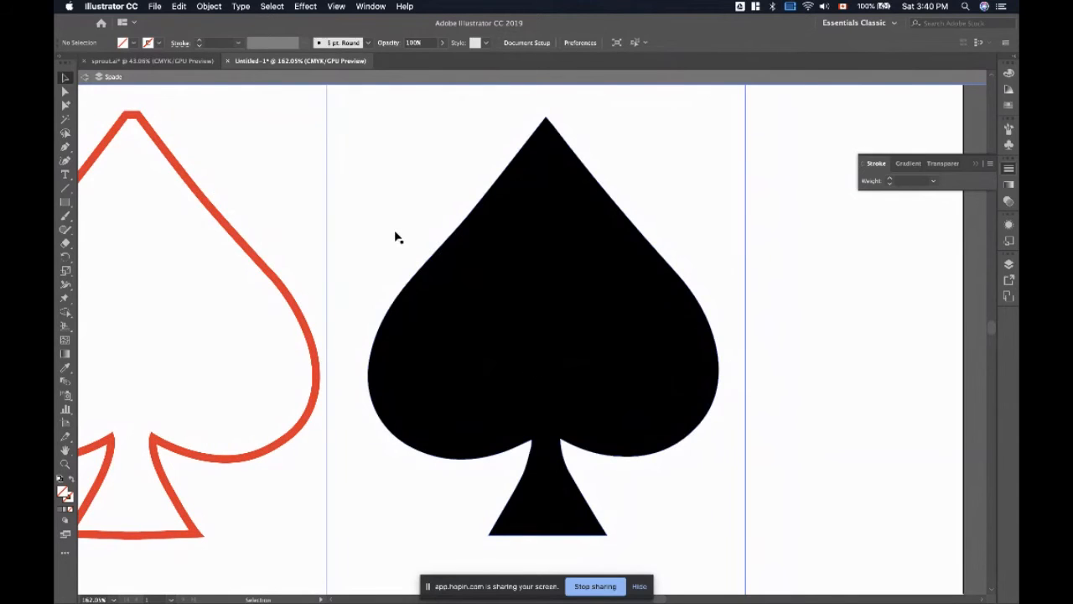
{"action": "left_click", "coordinate": [85, 77]}
{"action": "left_click", "coordinate": [454, 390]}
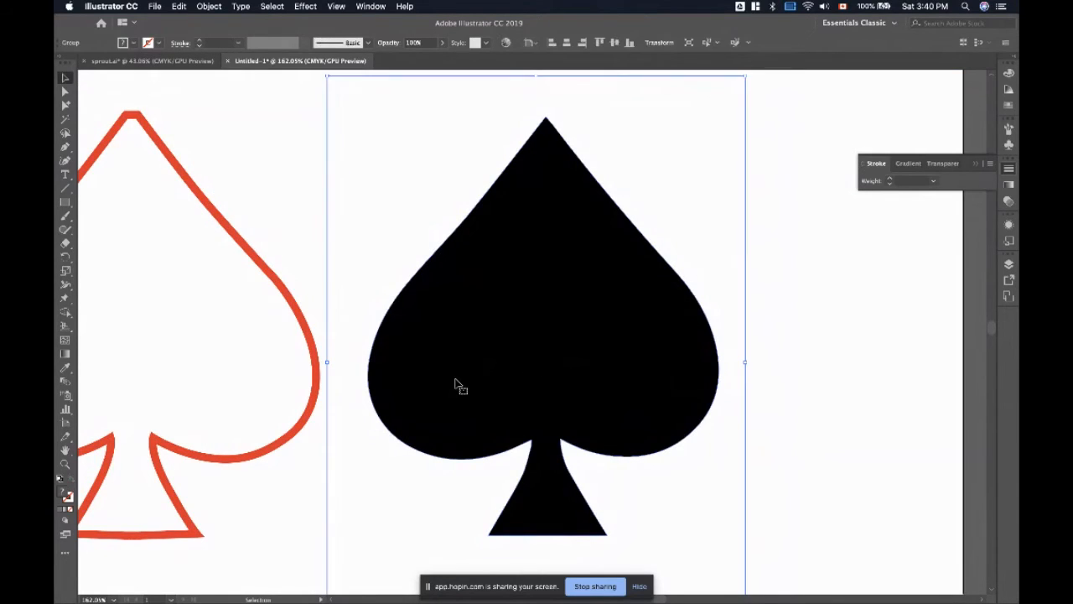
{"action": "double_click", "coordinate": [457, 384]}
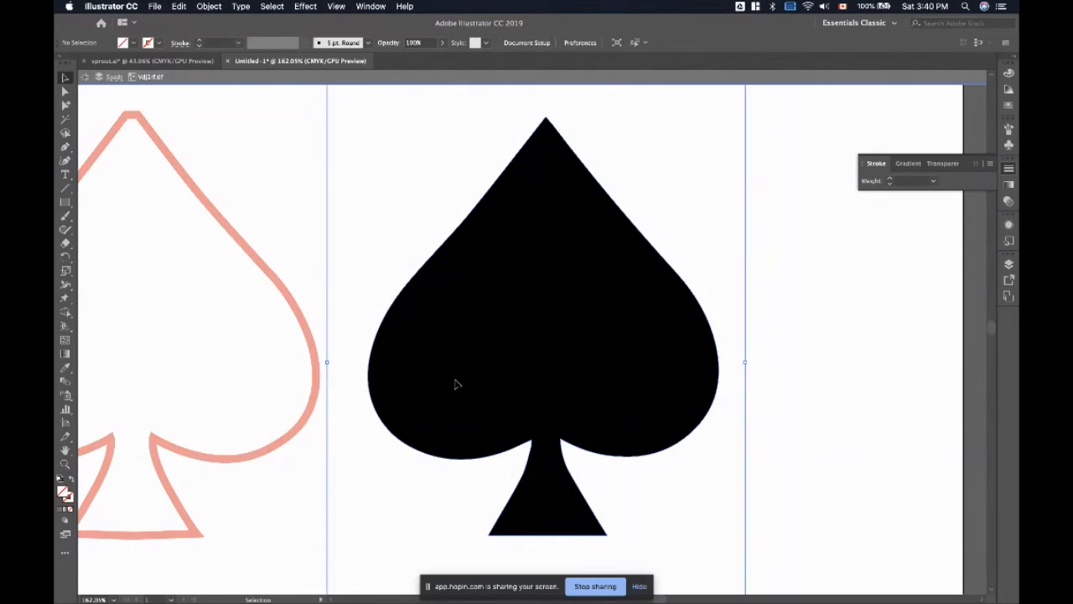
{"action": "double_click", "coordinate": [456, 381]}
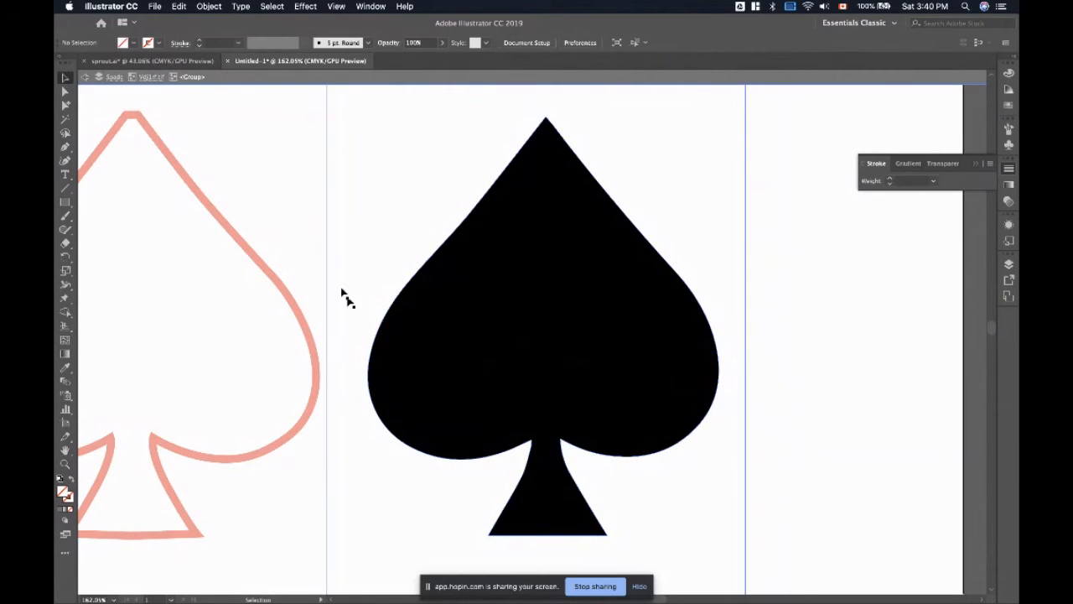
{"action": "left_click", "coordinate": [83, 77]}
- Directly select the traced black spade path and try to fill it with red FF0000
{"action": "left_click", "coordinate": [66, 90]}
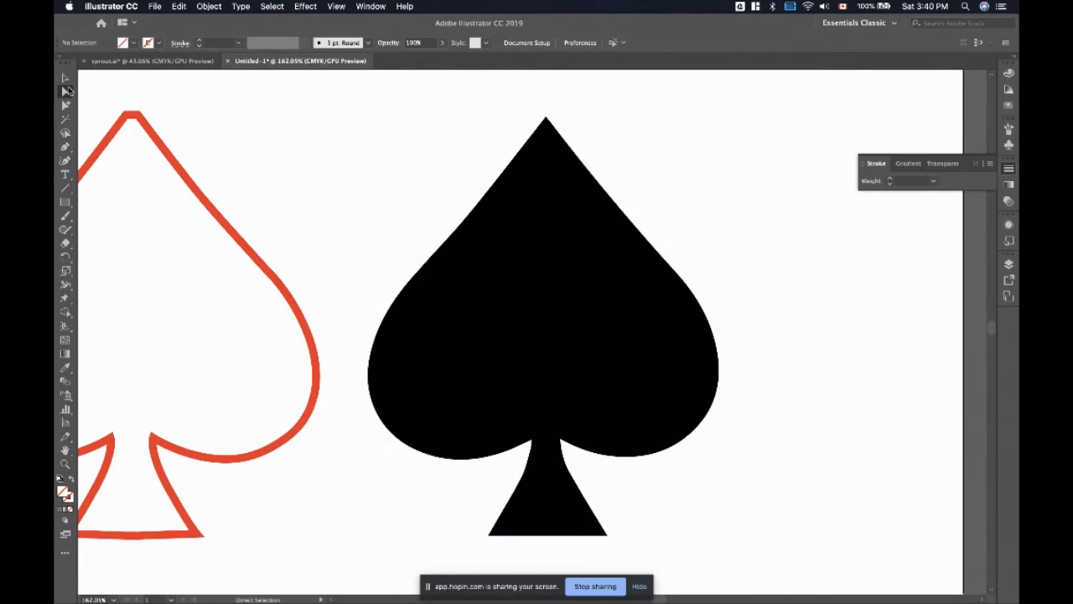
{"action": "left_click", "coordinate": [476, 308]}
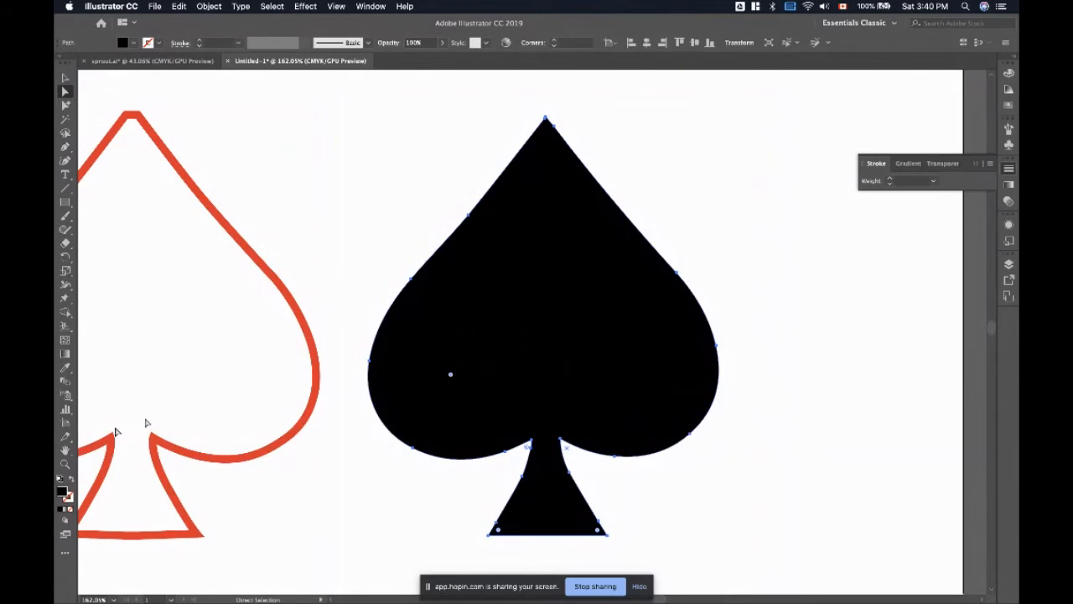
{"action": "double_click", "coordinate": [65, 492]}
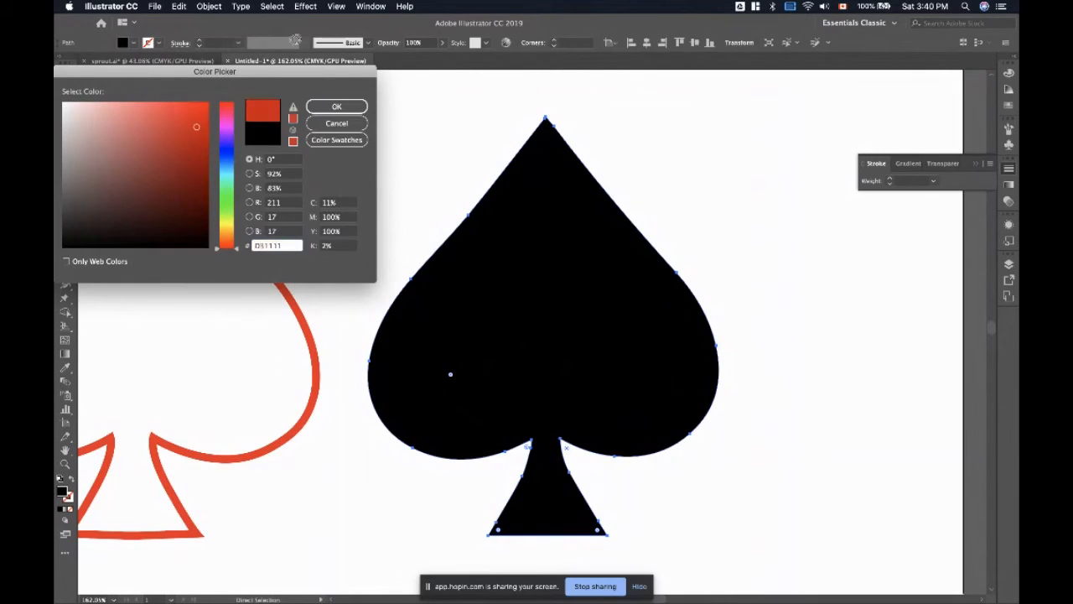
{"action": "left_click", "coordinate": [204, 104]}
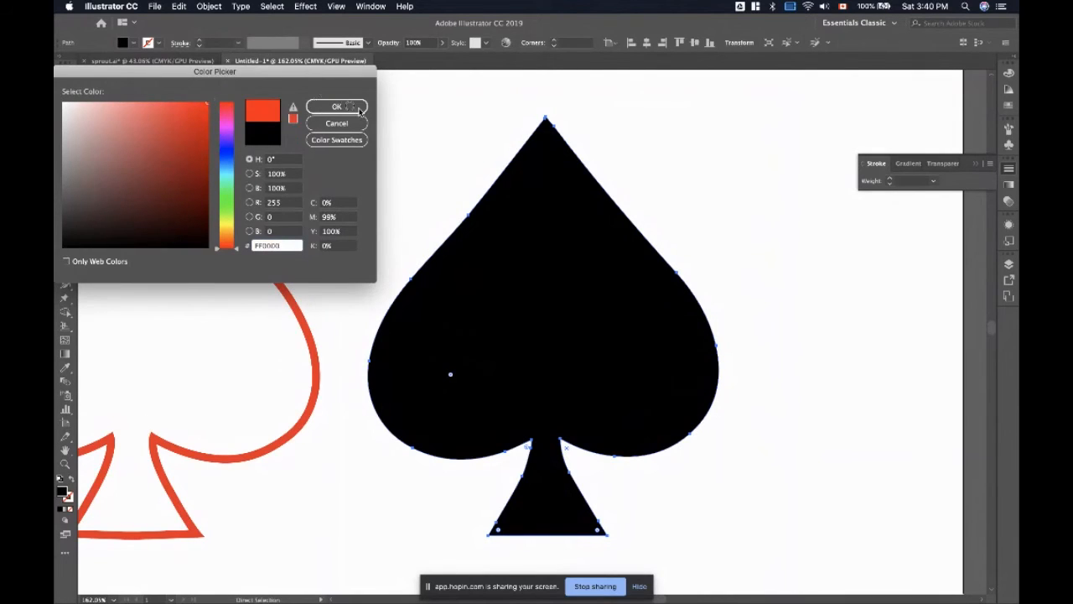
{"action": "left_click", "coordinate": [360, 110]}
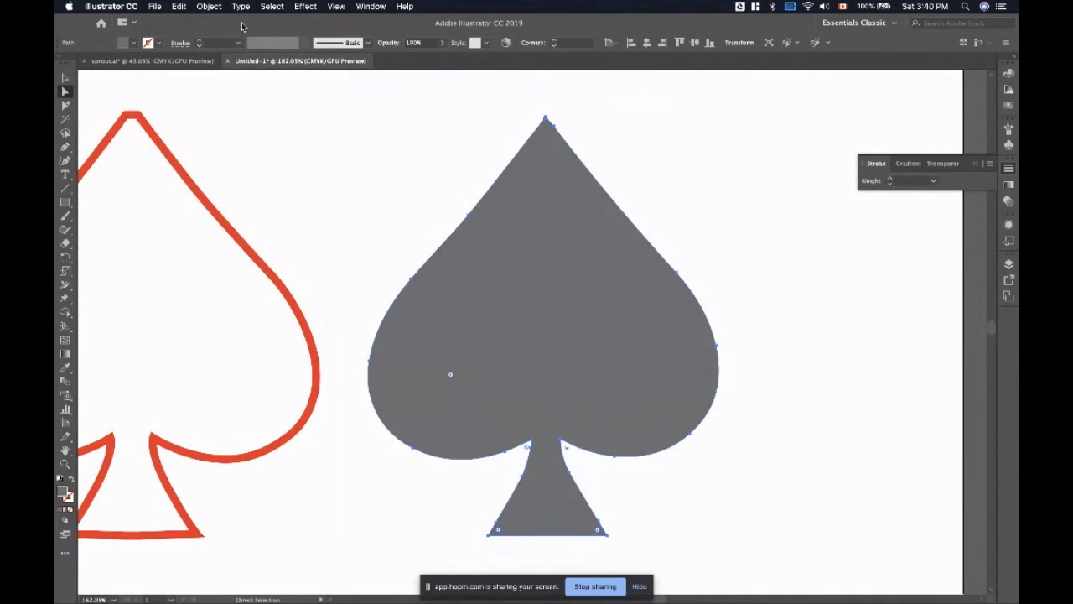
- Convert the selected spade's colors to CMYK
{"action": "left_click", "coordinate": [214, 6]}
{"action": "mouse_move", "coordinate": [181, 6]}
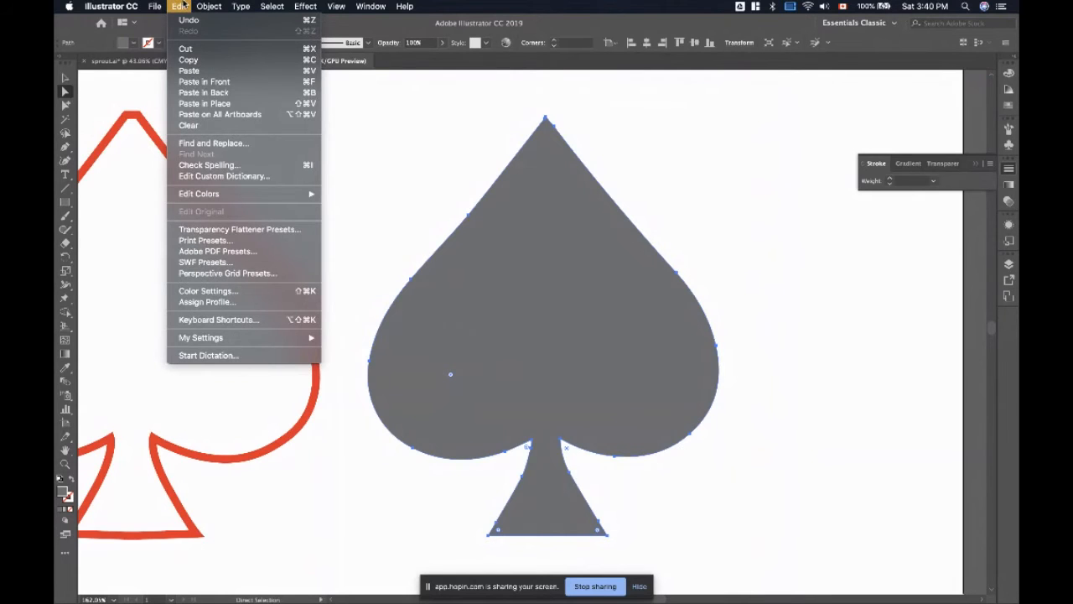
{"action": "mouse_move", "coordinate": [229, 198]}
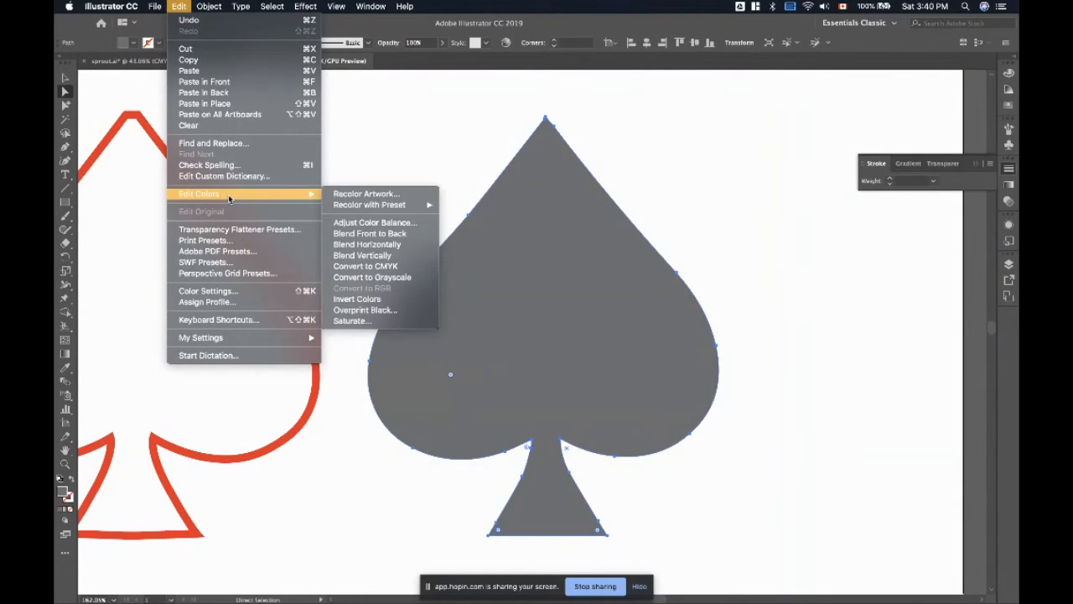
{"action": "left_click", "coordinate": [381, 266]}
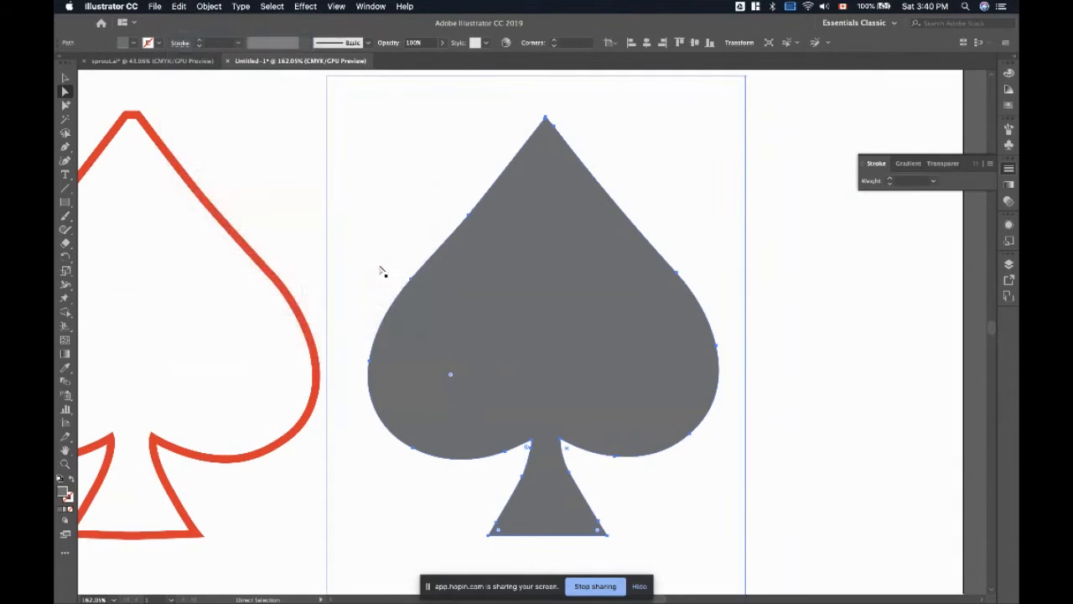
- Fill the gray spade with fully saturated blue 0049FF, and shift that fill's hue to red
{"action": "double_click", "coordinate": [62, 491]}
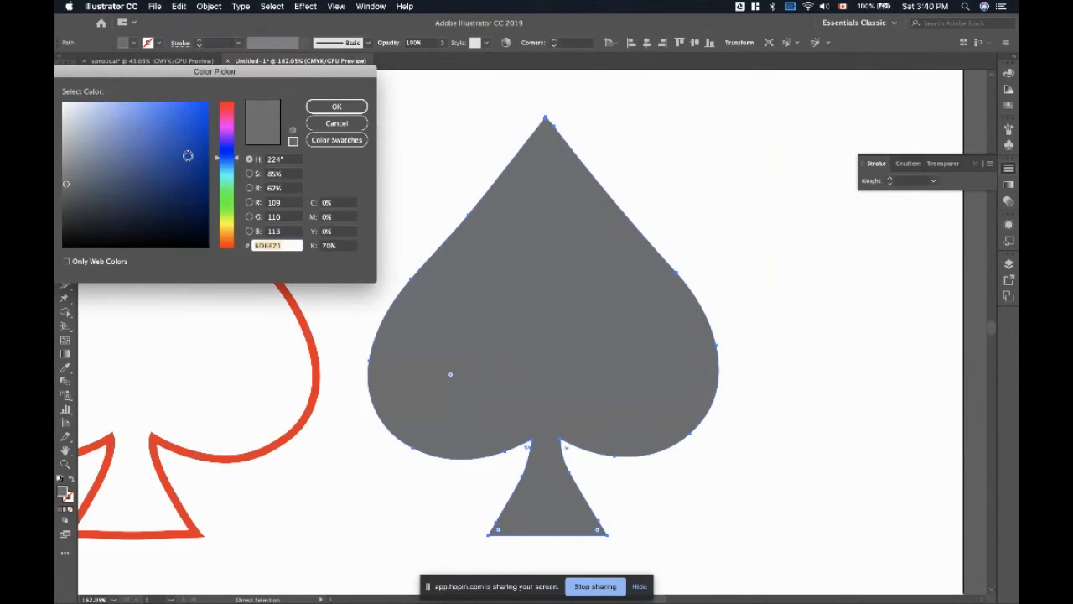
{"action": "left_click_drag", "start_coordinate": [188, 156], "coordinate": [207, 104]}
{"action": "left_click", "coordinate": [335, 109]}
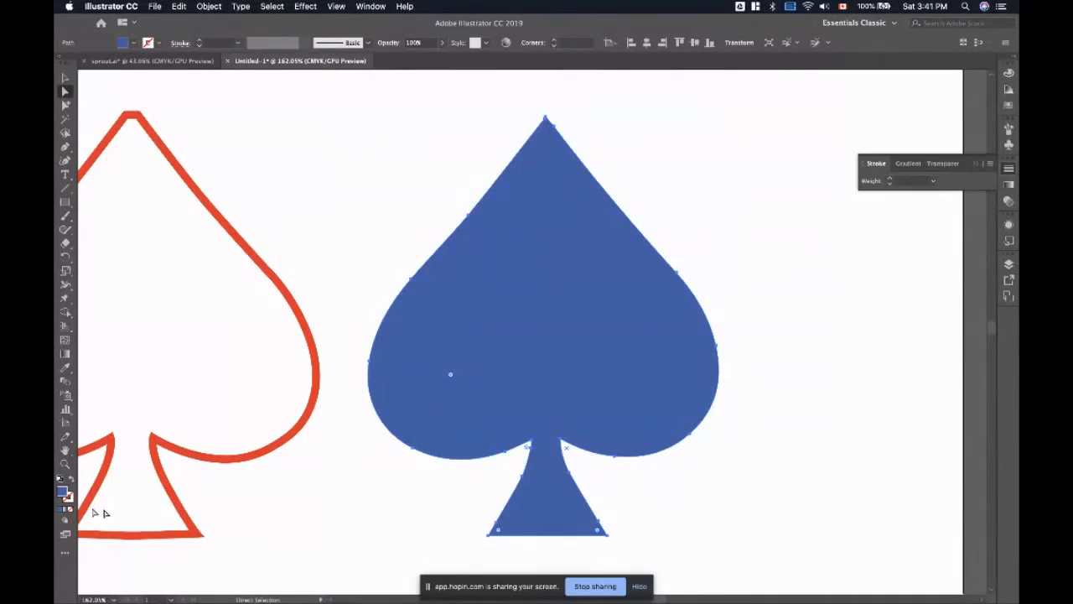
{"action": "double_click", "coordinate": [62, 491]}
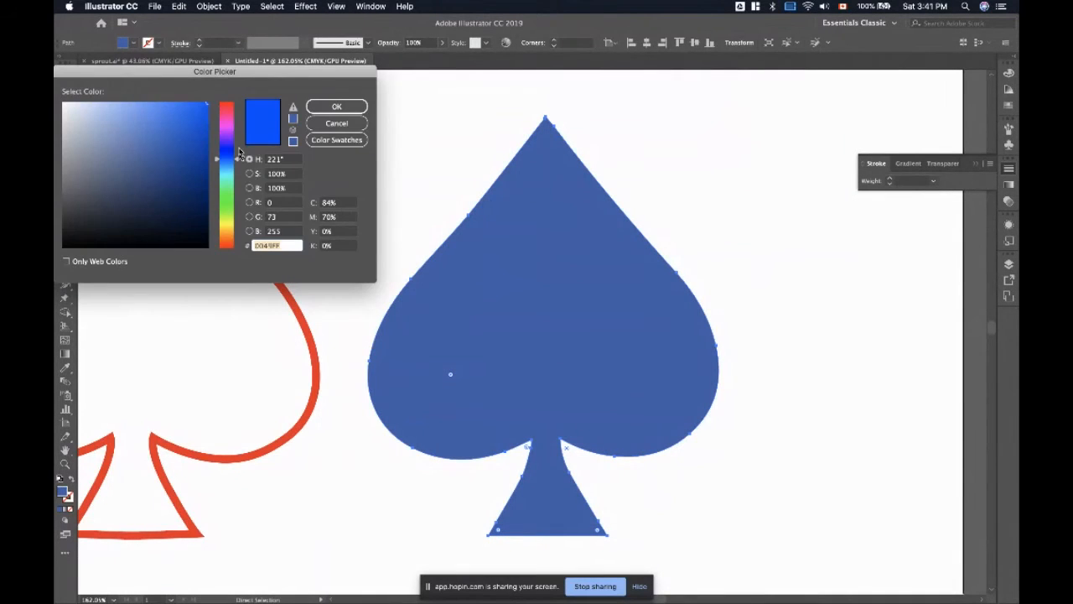
{"action": "left_click", "coordinate": [226, 104]}
{"action": "left_click", "coordinate": [328, 107]}
{"action": "left_click", "coordinate": [273, 187]}
{"action": "left_click", "coordinate": [487, 307]}
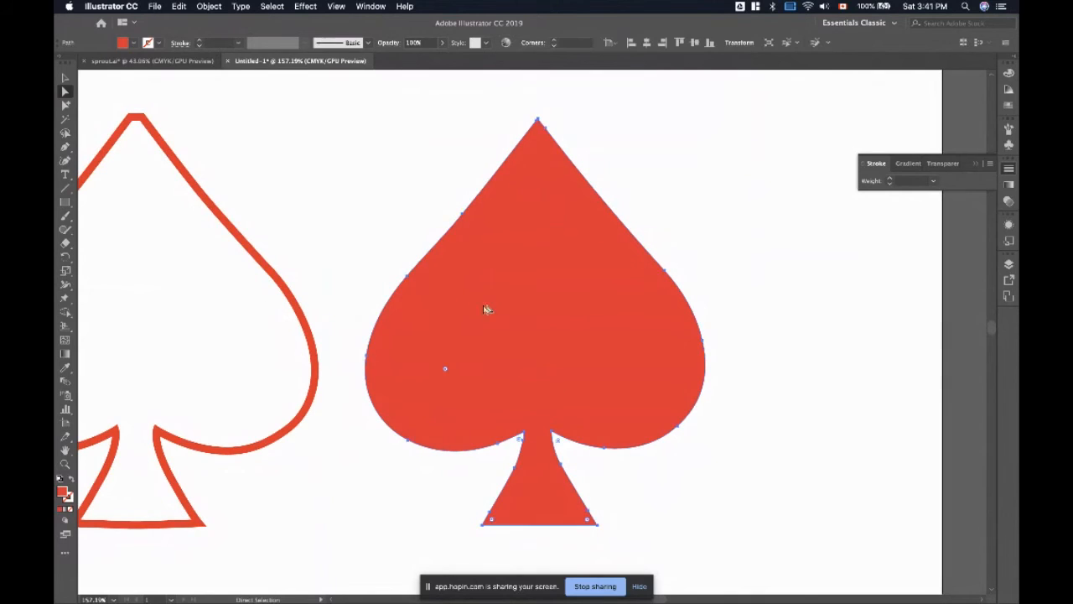
- Look up the Convert to CMYK color option without applying it, and leave the artwork deselected
{"action": "left_click", "coordinate": [208, 6]}
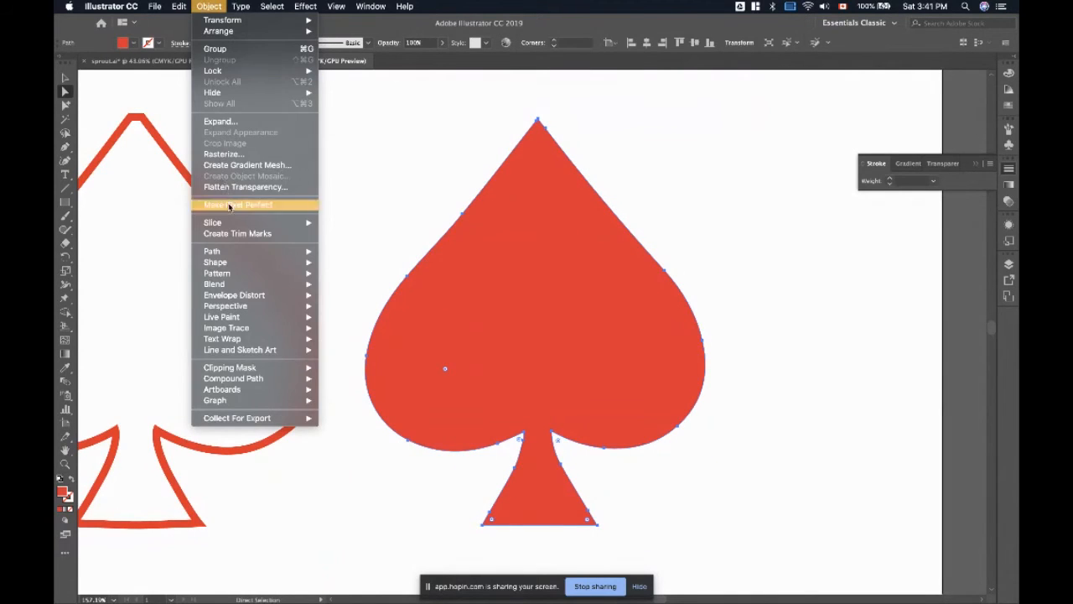
{"action": "mouse_move", "coordinate": [179, 5]}
{"action": "mouse_move", "coordinate": [223, 194]}
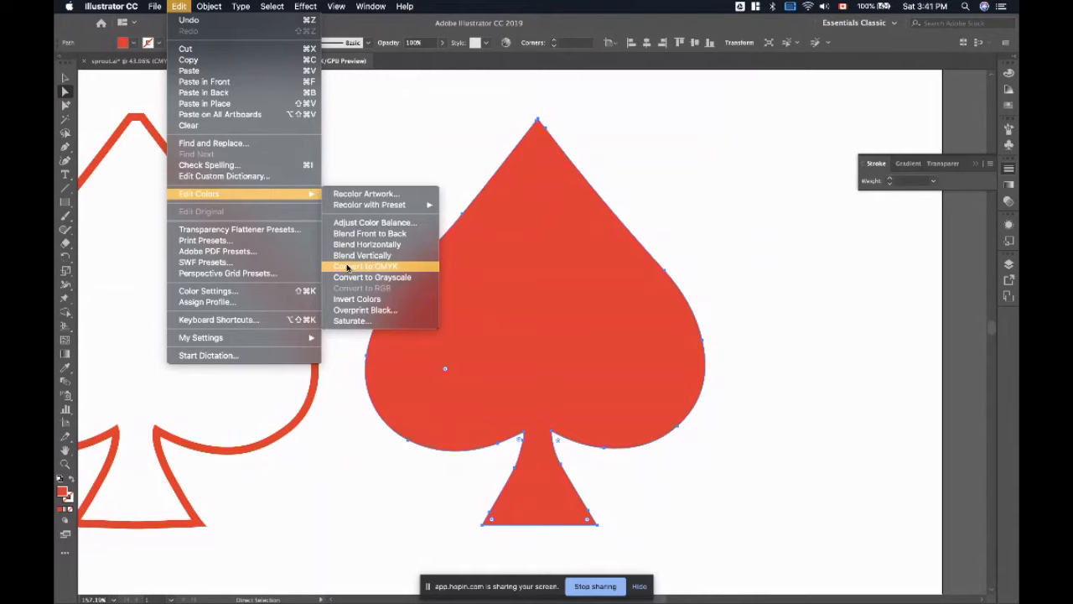
{"action": "left_click", "coordinate": [444, 103]}
{"action": "left_click", "coordinate": [381, 151]}
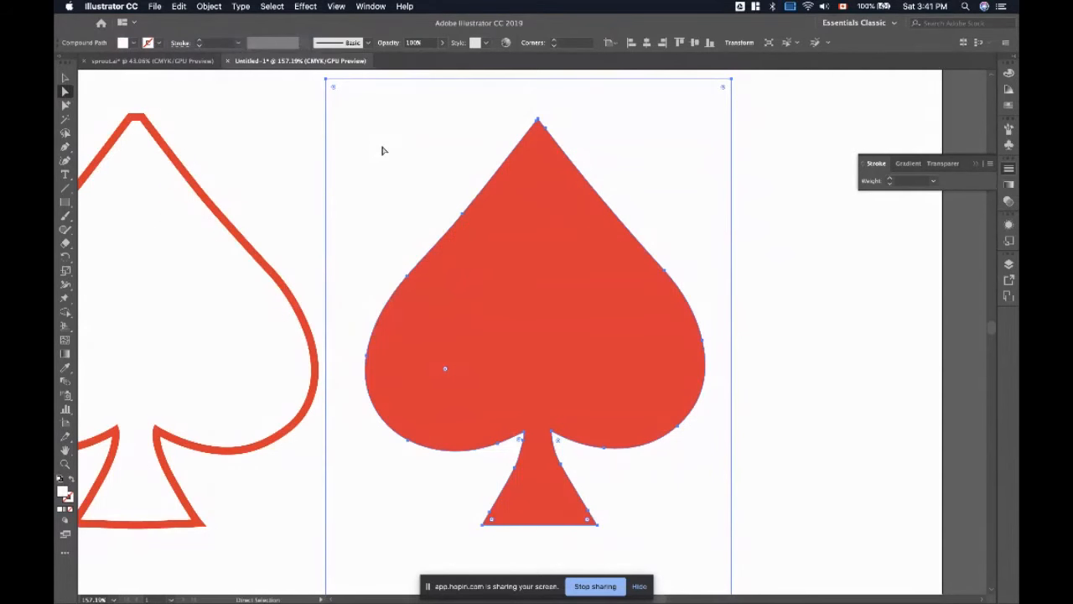
{"action": "scroll", "coordinate": [381, 150], "scroll_direction": "down", "scroll_amount": 3}
{"action": "left_click", "coordinate": [228, 97]}
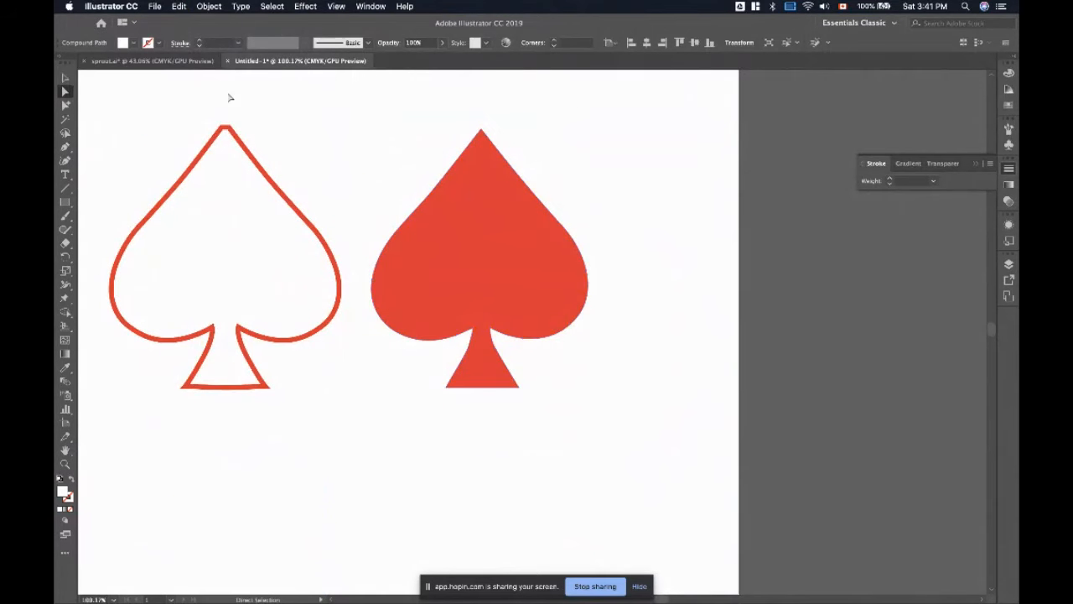
{"action": "left_click", "coordinate": [580, 423]}
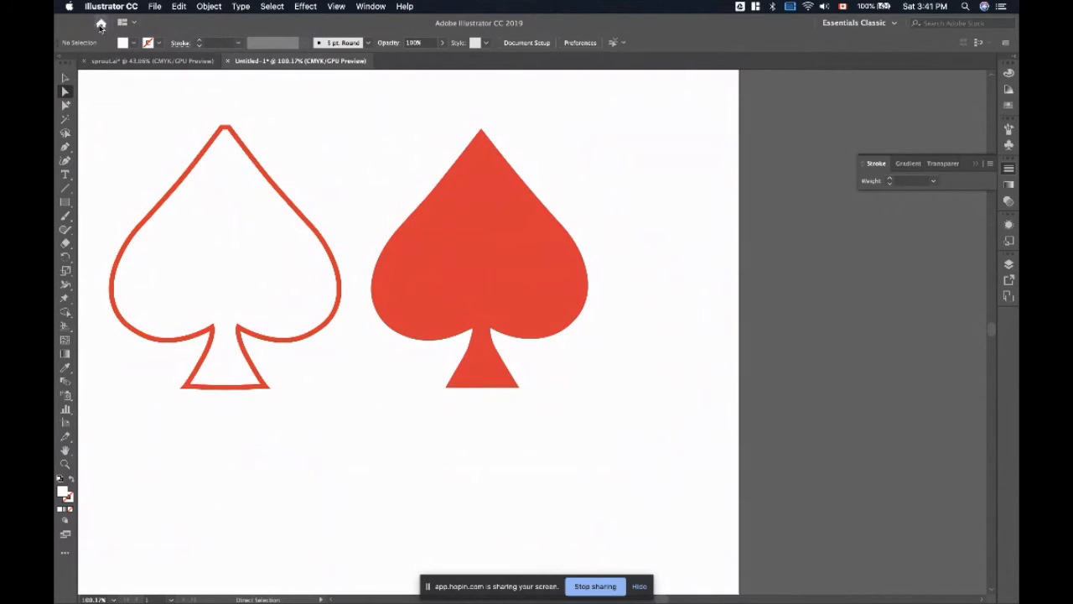
- Move the traced spade group off the artboard and back onto it beside the outlined spade
{"action": "left_click", "coordinate": [65, 79]}
{"action": "left_click", "coordinate": [467, 162]}
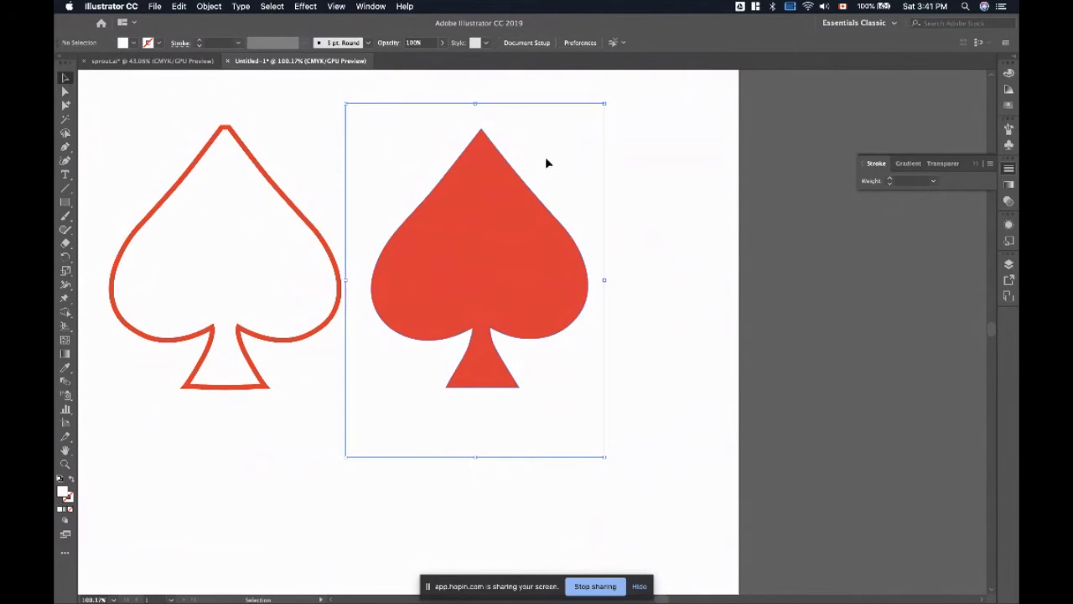
{"action": "left_click_drag", "start_coordinate": [517, 168], "coordinate": [946, 235]}
{"action": "scroll", "coordinate": [675, 259], "scroll_direction": "right", "scroll_amount": 3}
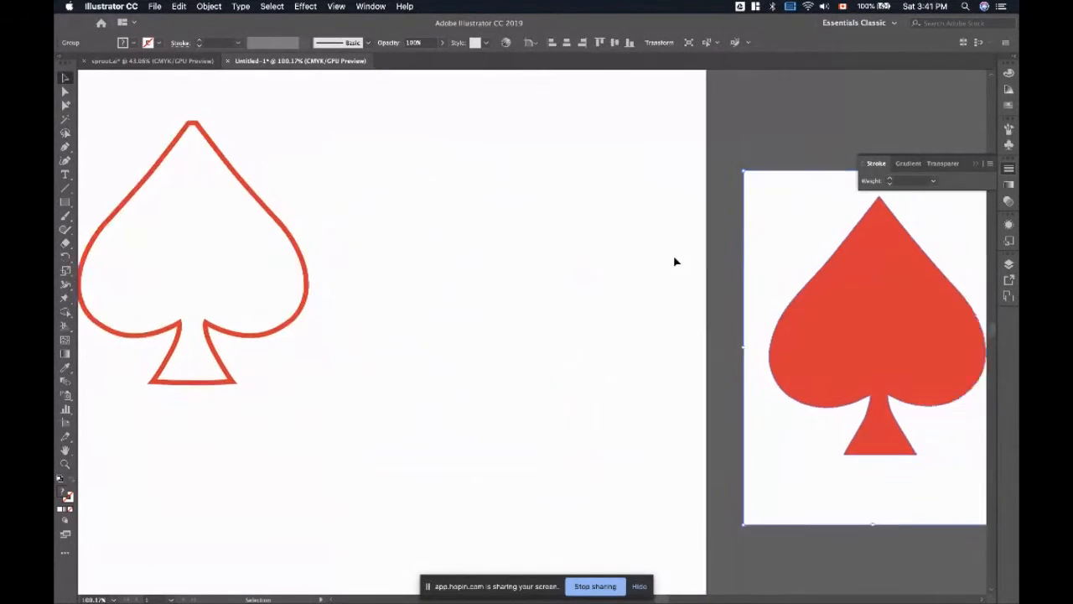
{"action": "left_click", "coordinate": [657, 138]}
{"action": "left_click_drag", "start_coordinate": [683, 205], "coordinate": [290, 139]}
- Delete the white background path around the filled red spade, then select the remaining spade to check it and deselect it
{"action": "key", "text": "a"}
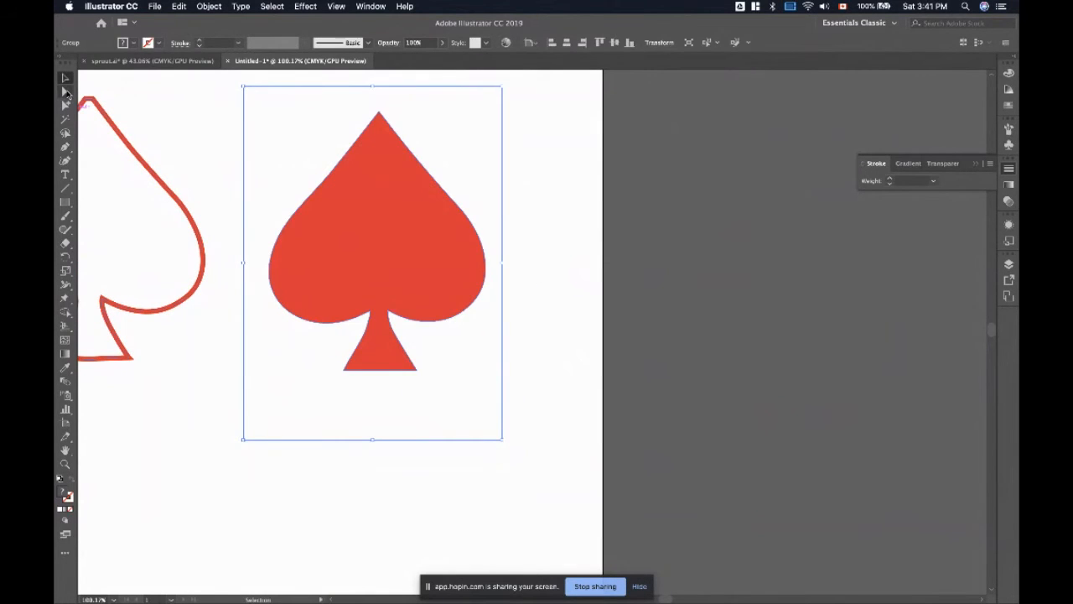
{"action": "left_click", "coordinate": [693, 305]}
{"action": "left_click", "coordinate": [479, 173]}
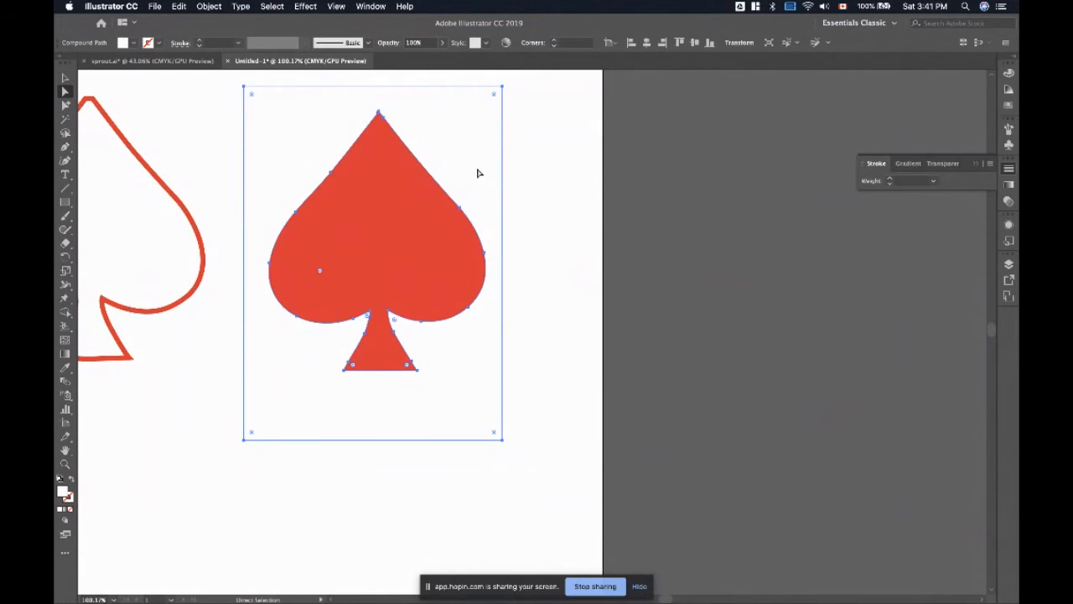
{"action": "key", "text": "Delete"}
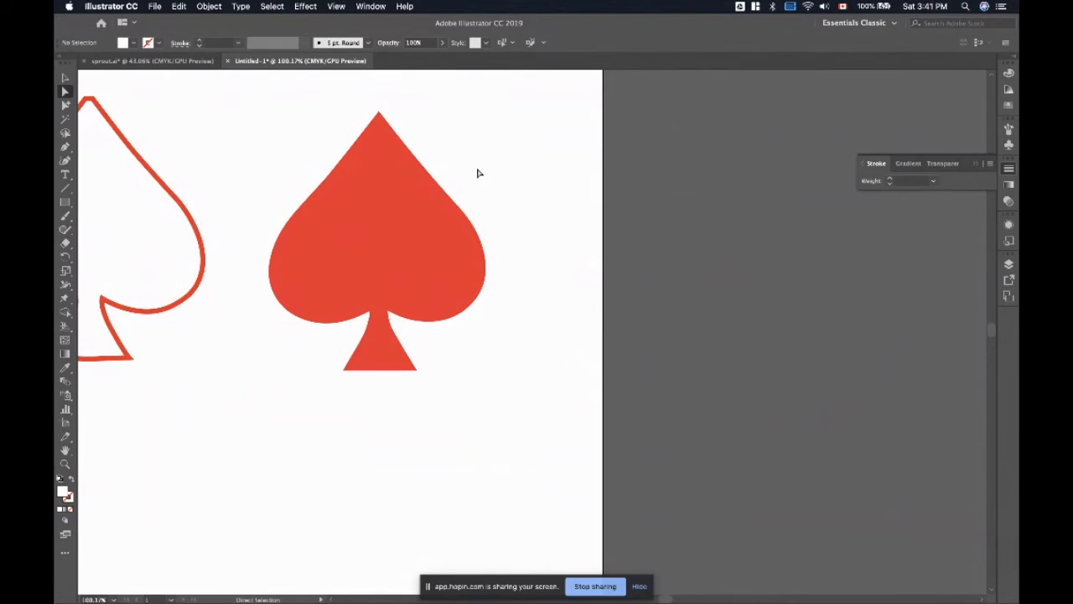
{"action": "key", "text": "v"}
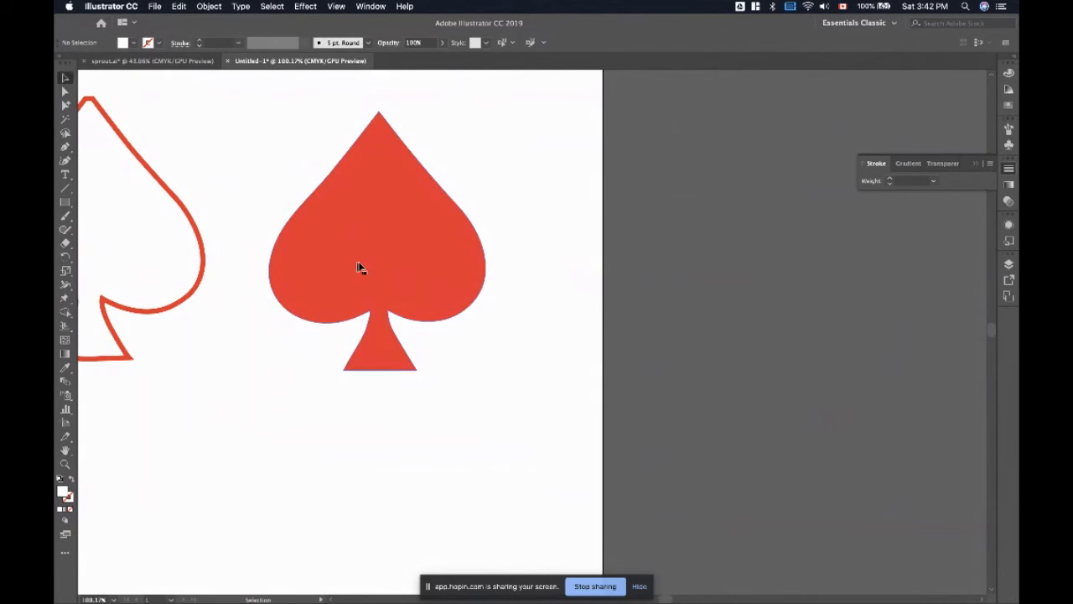
{"action": "left_click", "coordinate": [359, 268]}
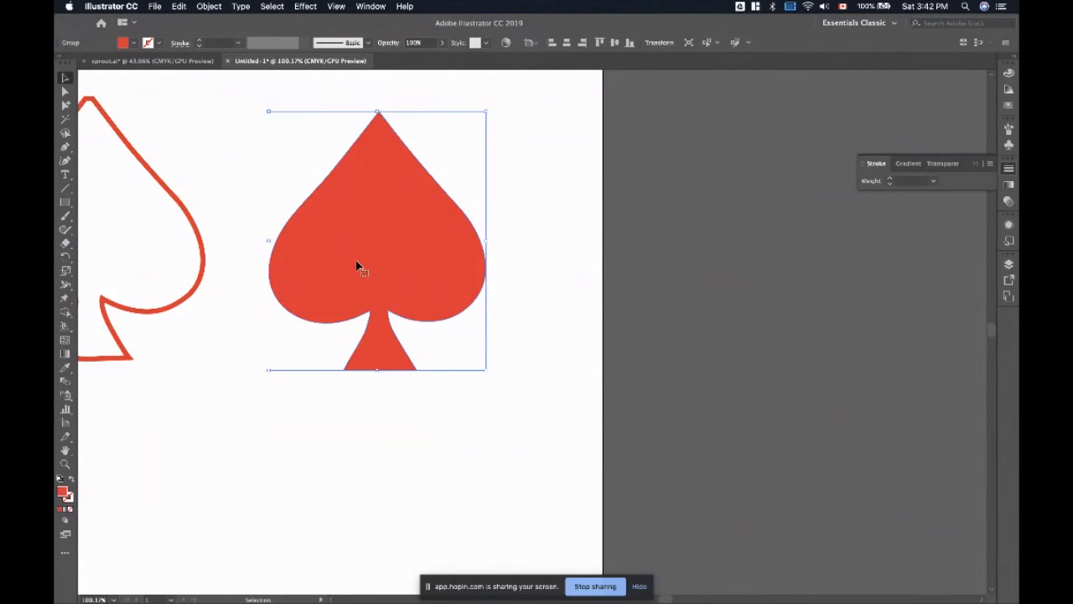
{"action": "left_click", "coordinate": [384, 429]}
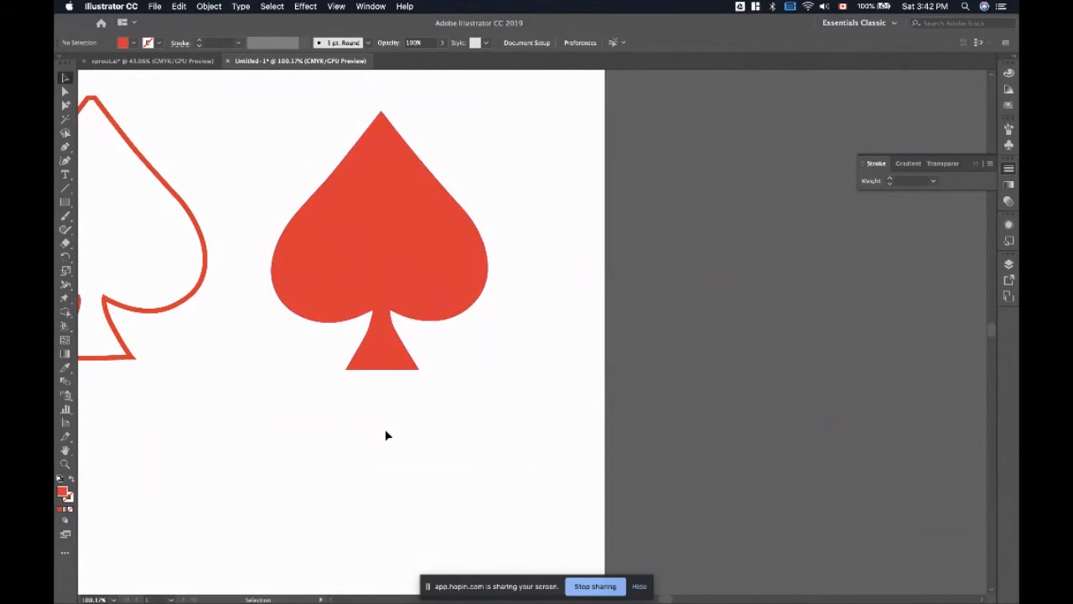
{"action": "scroll", "coordinate": [385, 428], "scroll_direction": "down", "scroll_amount": 3}
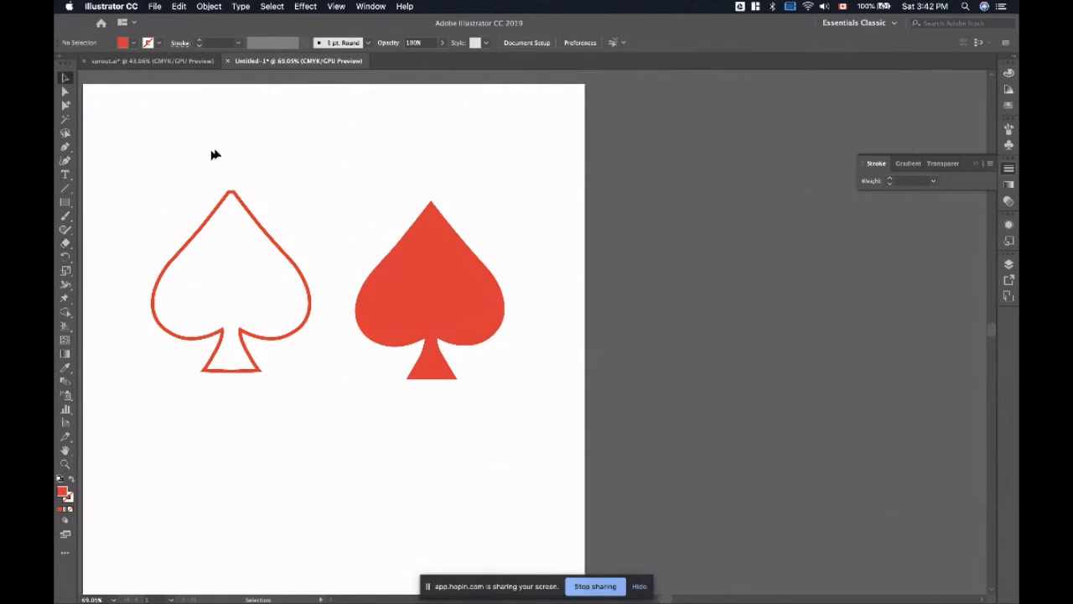
{"action": "left_click", "coordinate": [66, 187]}
{"action": "left_click_drag", "start_coordinate": [373, 182], "coordinate": [328, 371]}
{"action": "key", "text": "super+z"}
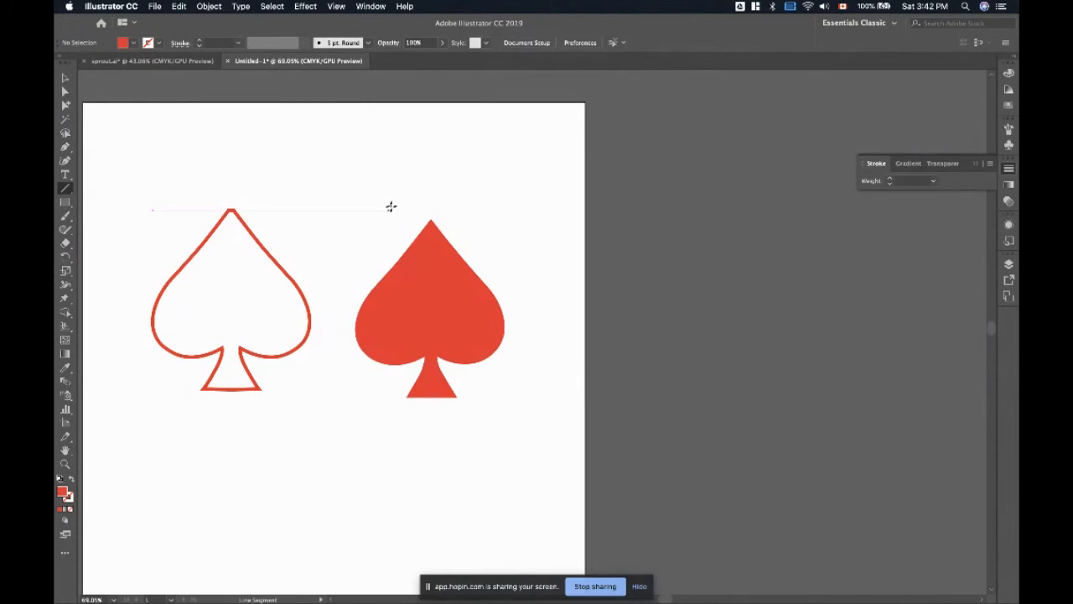
{"action": "left_click", "coordinate": [358, 219]}
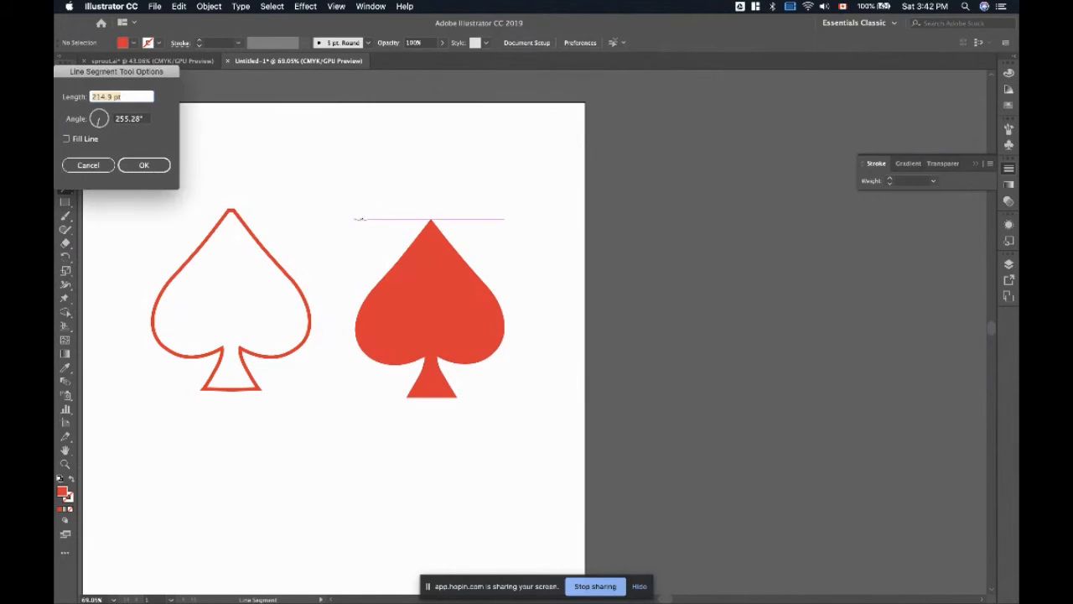
{"action": "left_click", "coordinate": [111, 167]}
- Draw a 45-degree diagonal line across the filled red spade and give it a stroke color from the red end of the spectrum
{"action": "left_click_drag", "start_coordinate": [367, 205], "coordinate": [557, 382]}
{"action": "key", "text": "shift"}
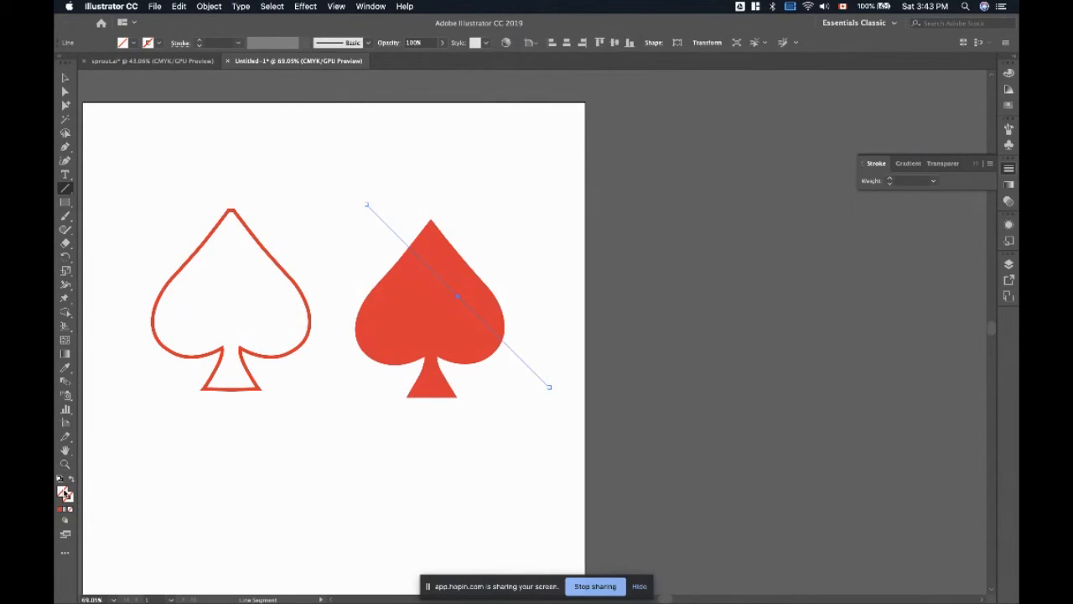
{"action": "left_click", "coordinate": [71, 497]}
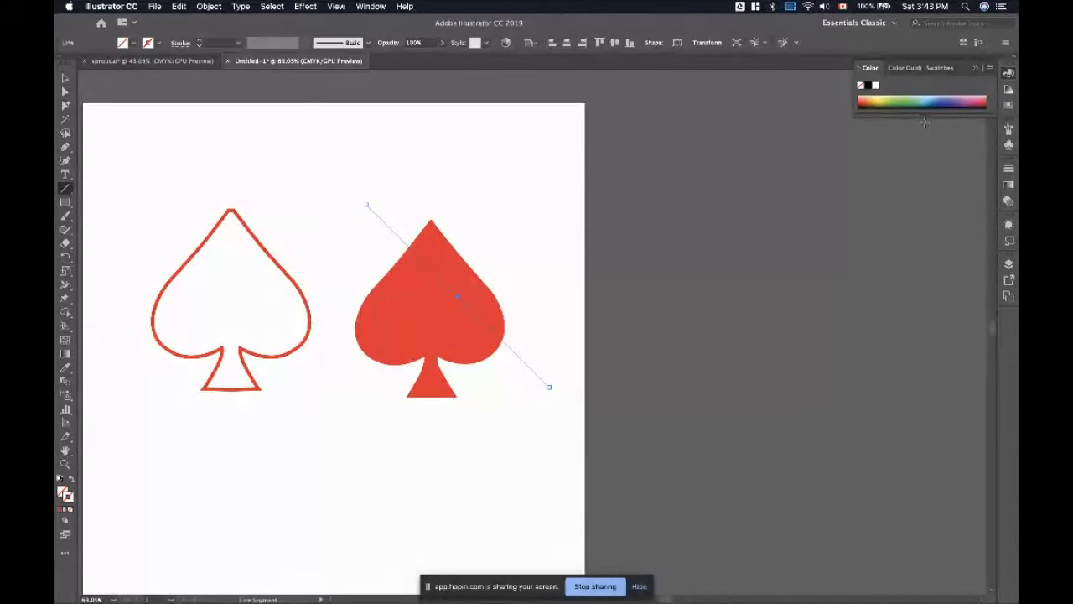
{"action": "left_click", "coordinate": [866, 98]}
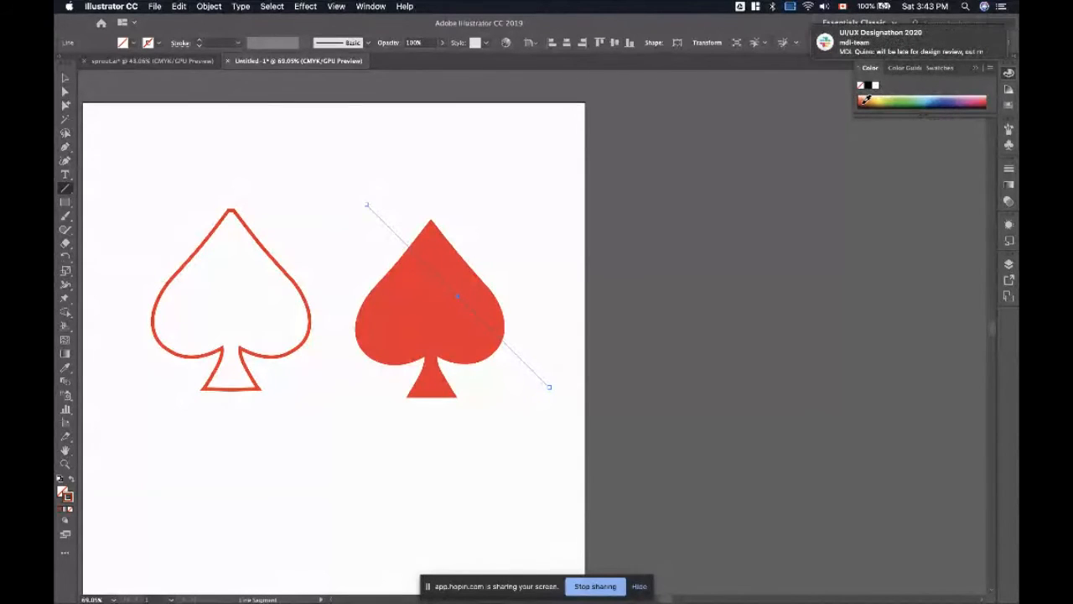
{"action": "left_click", "coordinate": [866, 98]}
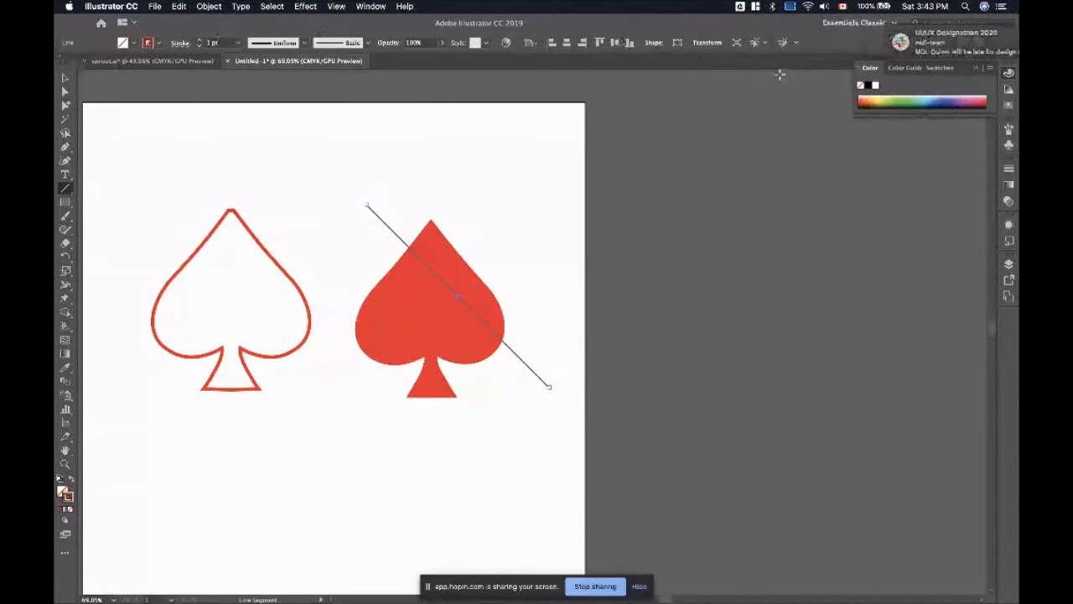
- Display the color swatches, enlarge their area to show the color groups, and return to the Selection tool
{"action": "left_click", "coordinate": [1010, 107]}
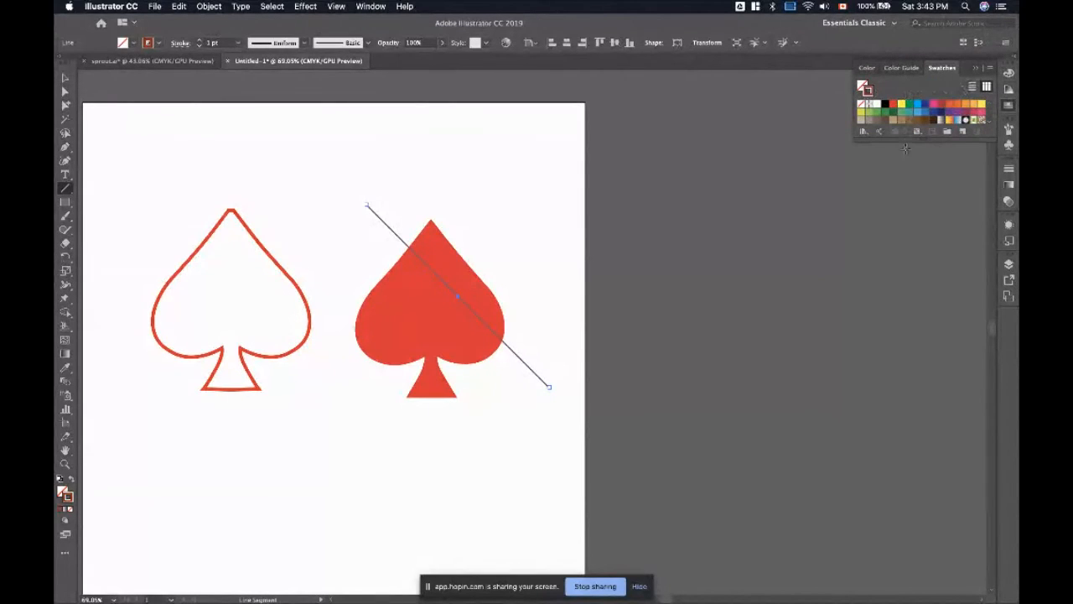
{"action": "left_click_drag", "start_coordinate": [914, 140], "coordinate": [908, 169]}
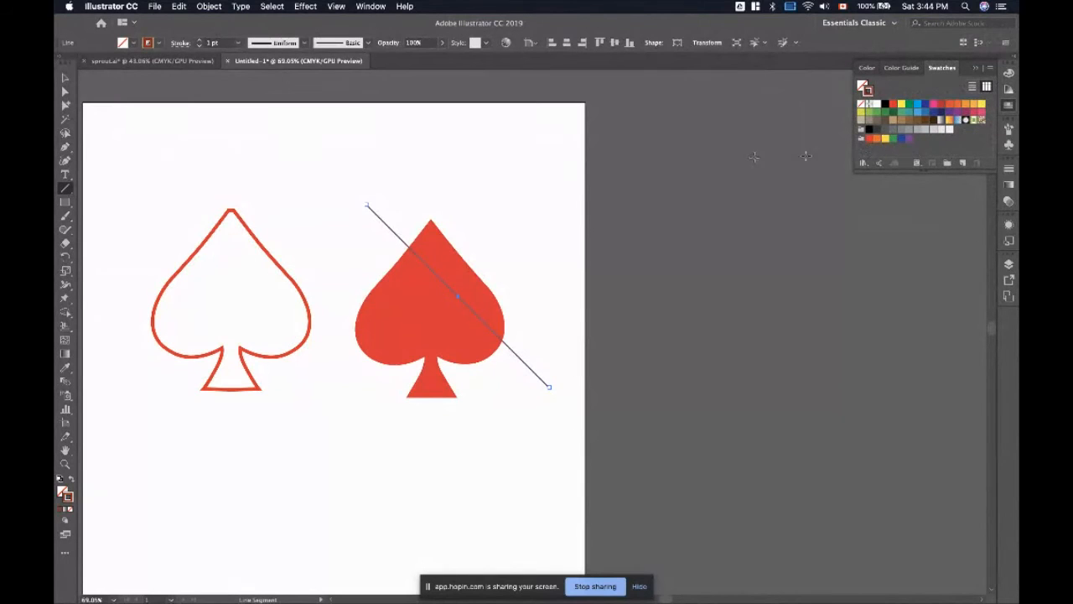
{"action": "left_click", "coordinate": [66, 77]}
{"action": "left_click", "coordinate": [425, 295]}
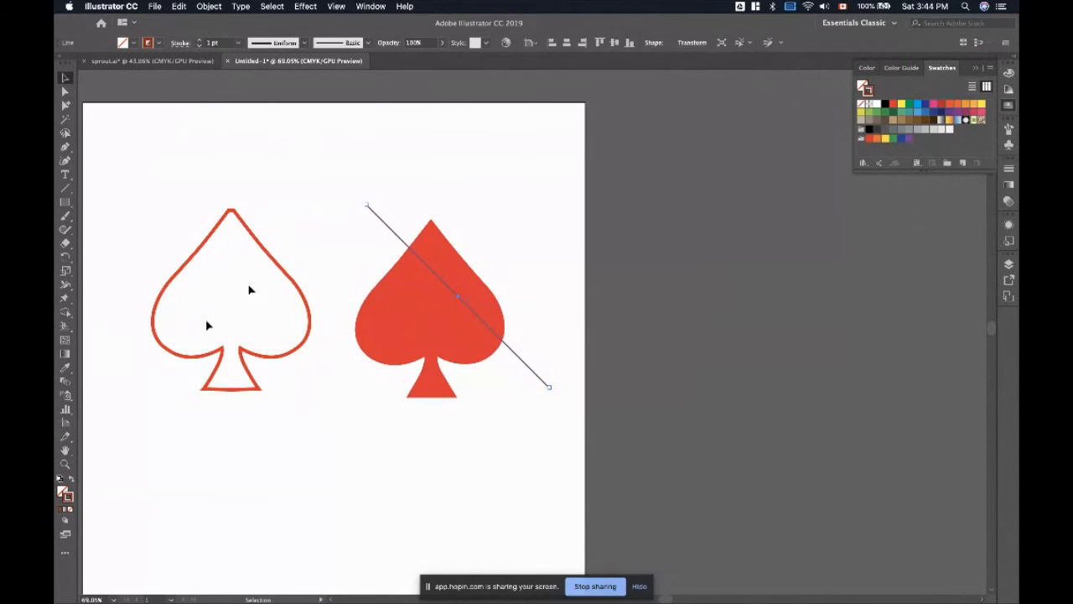
- Increase the diagonal line's stroke weight to 14 pt and deselect it
{"action": "left_click", "coordinate": [199, 39]}
{"action": "left_click", "coordinate": [198, 40]}
{"action": "left_click", "coordinate": [199, 39]}
{"action": "left_click", "coordinate": [198, 40]}
{"action": "left_click", "coordinate": [199, 40]}
{"action": "left_click", "coordinate": [198, 39]}
{"action": "left_click", "coordinate": [198, 40]}
{"action": "left_click", "coordinate": [198, 39]}
{"action": "left_click", "coordinate": [198, 39]}
{"action": "left_click", "coordinate": [197, 39]}
{"action": "left_click", "coordinate": [198, 40]}
{"action": "left_click", "coordinate": [198, 40]}
{"action": "left_click", "coordinate": [198, 39]}
{"action": "left_click", "coordinate": [364, 280]}
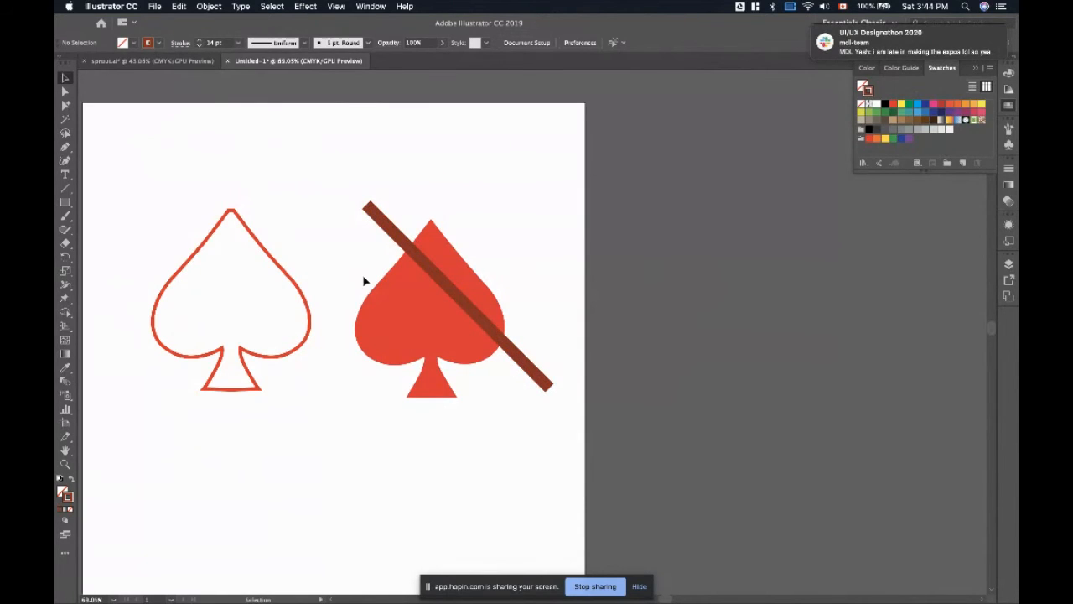
- Duplicate the thick diagonal line by hand several times across and below the filled spade
{"action": "left_click", "coordinate": [415, 253]}
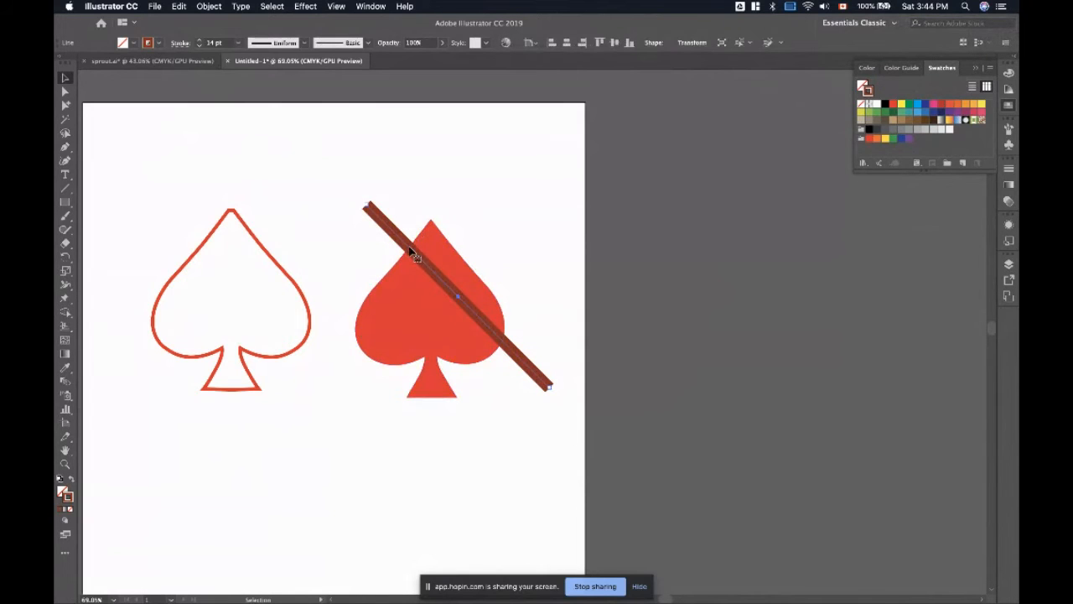
{"action": "left_click_drag", "start_coordinate": [414, 254], "coordinate": [403, 265]}
{"action": "left_click_drag", "start_coordinate": [401, 263], "coordinate": [364, 327]}
{"action": "left_click", "coordinate": [575, 495]}
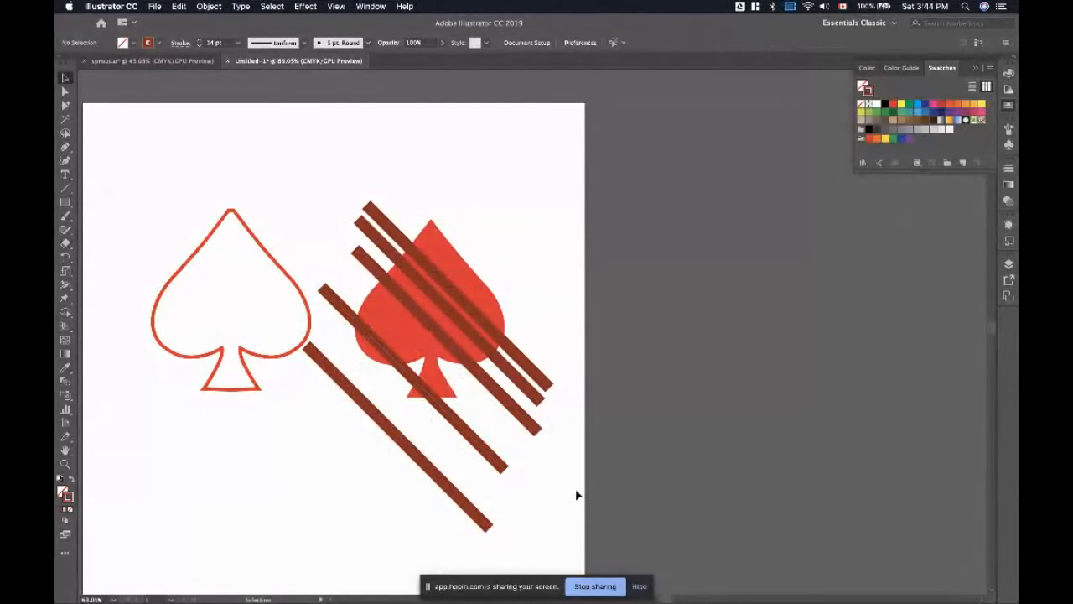
- Undo all the hand-placed copies of the diagonal line
{"action": "key", "text": "super+z"}
{"action": "key", "text": "super+z"}
{"action": "key", "text": "super+z"}
{"action": "key", "text": "super+z"}
{"action": "key", "text": "super+z"}
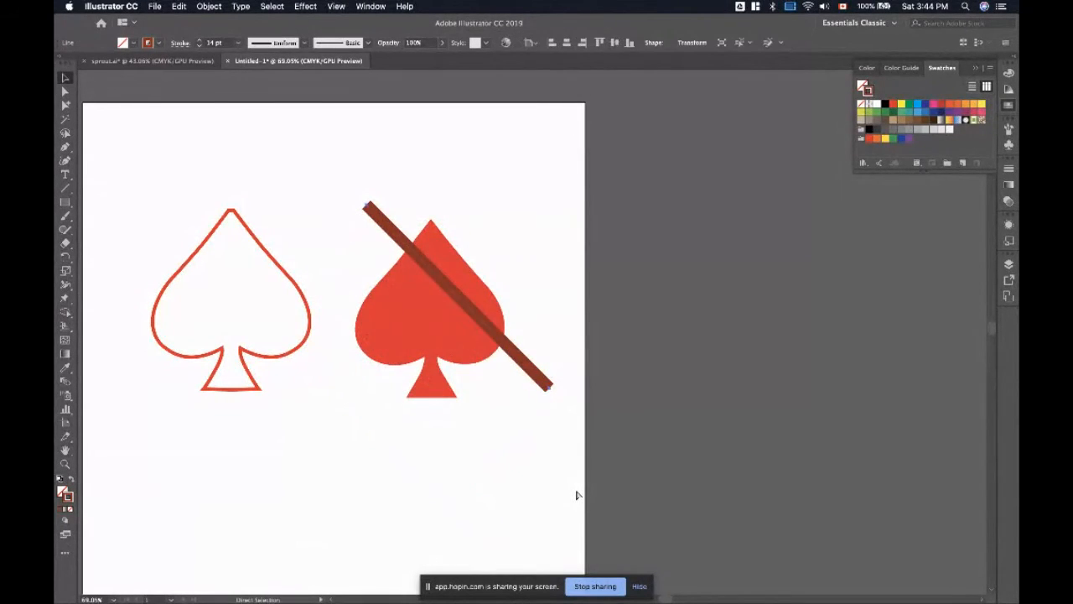
- Move the diagonal line just beyond the filled spade's upper-right edge and place a duplicate along its lower-left side
{"action": "left_click", "coordinate": [588, 320]}
{"action": "left_click_drag", "start_coordinate": [513, 356], "coordinate": [545, 319]}
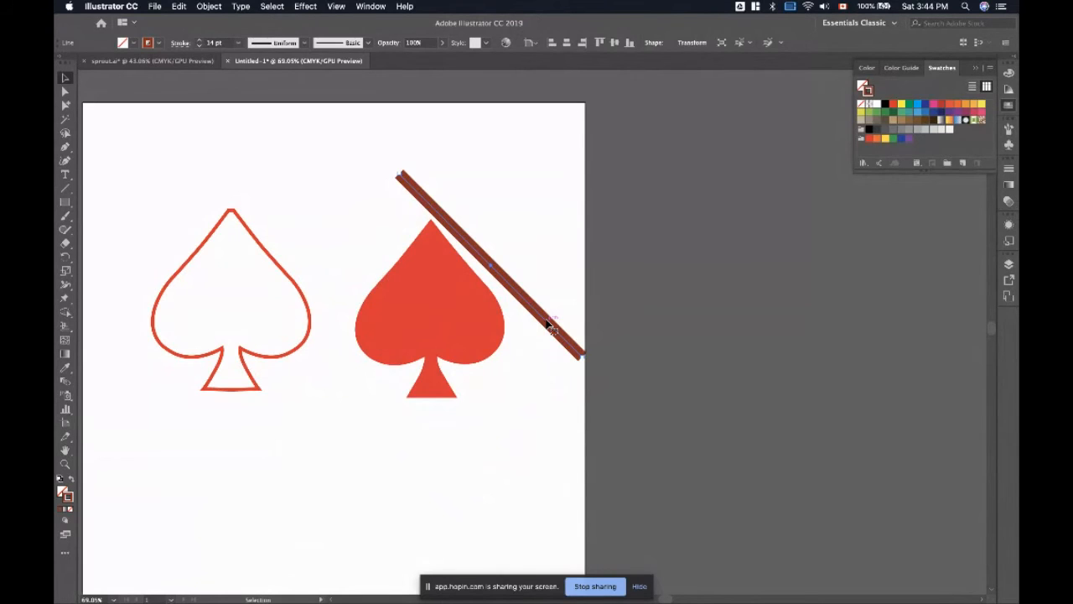
{"action": "left_click_drag", "start_coordinate": [548, 324], "coordinate": [445, 446]}
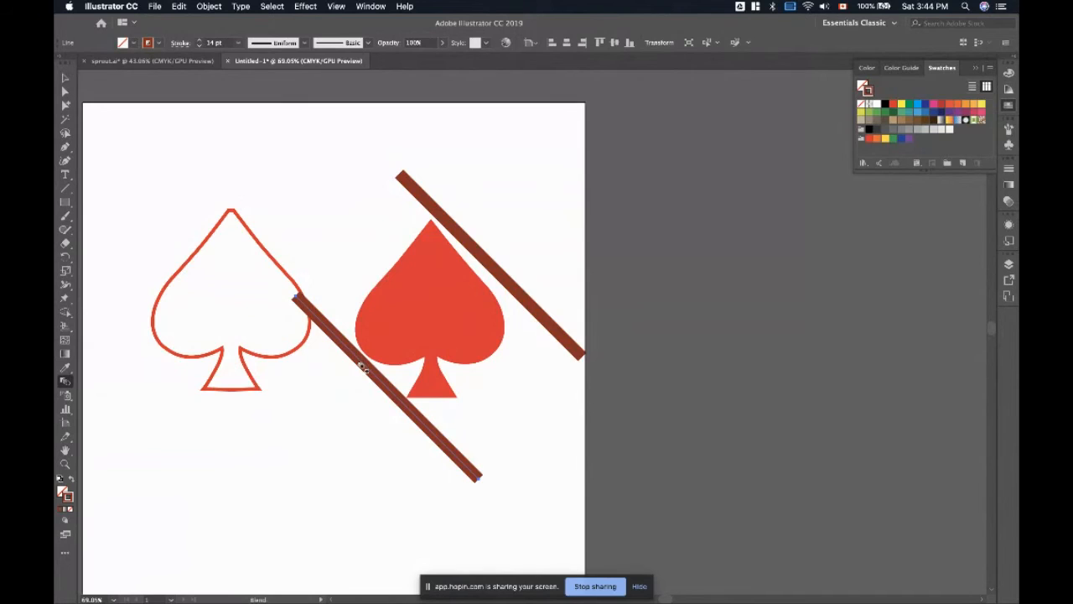
- Blend the two diagonal lines using Specified Steps spacing with 4 steps, and deselect the result
{"action": "left_click", "coordinate": [362, 367]}
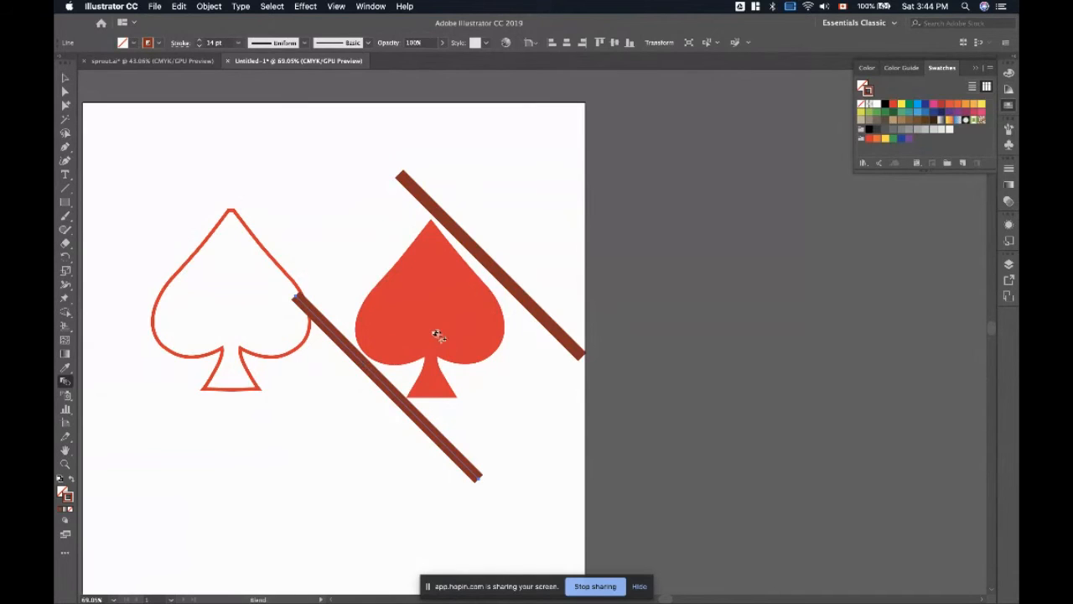
{"action": "left_click", "coordinate": [482, 258]}
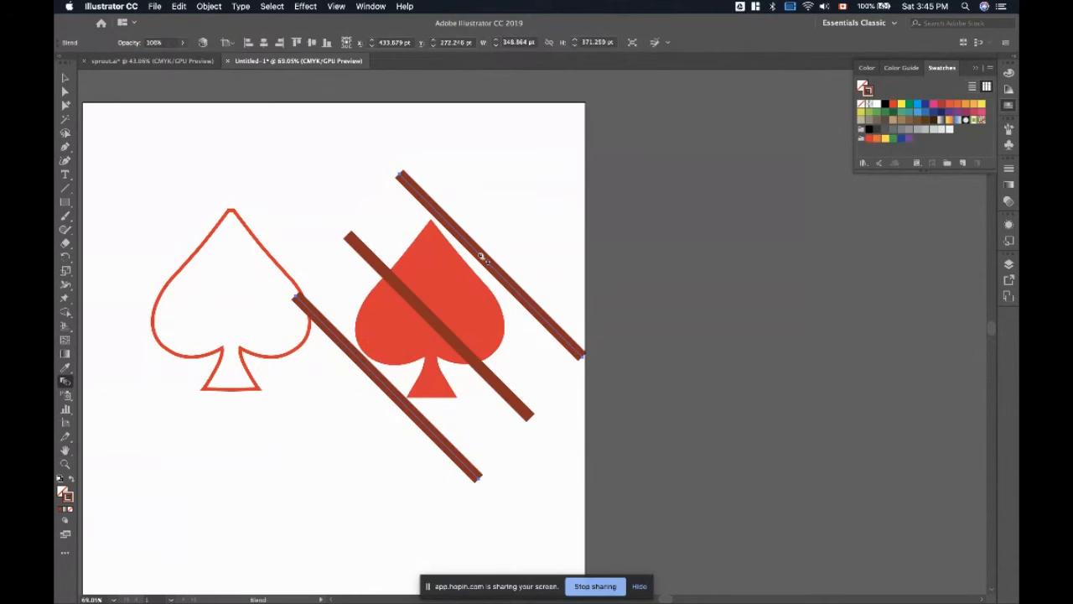
{"action": "left_click", "coordinate": [65, 381]}
{"action": "double_click", "coordinate": [63, 382]}
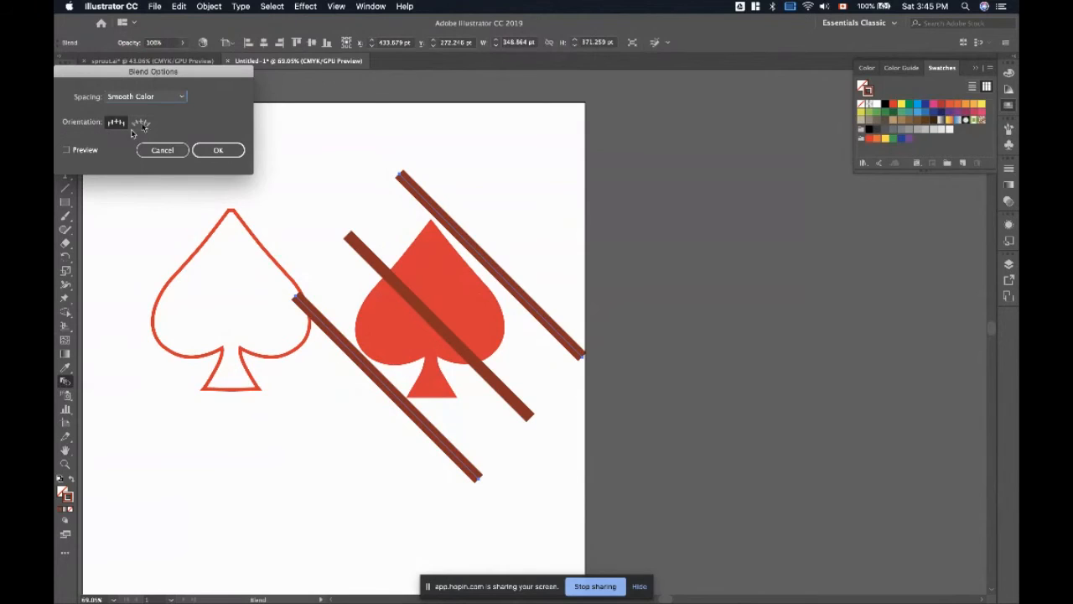
{"action": "left_click", "coordinate": [153, 98]}
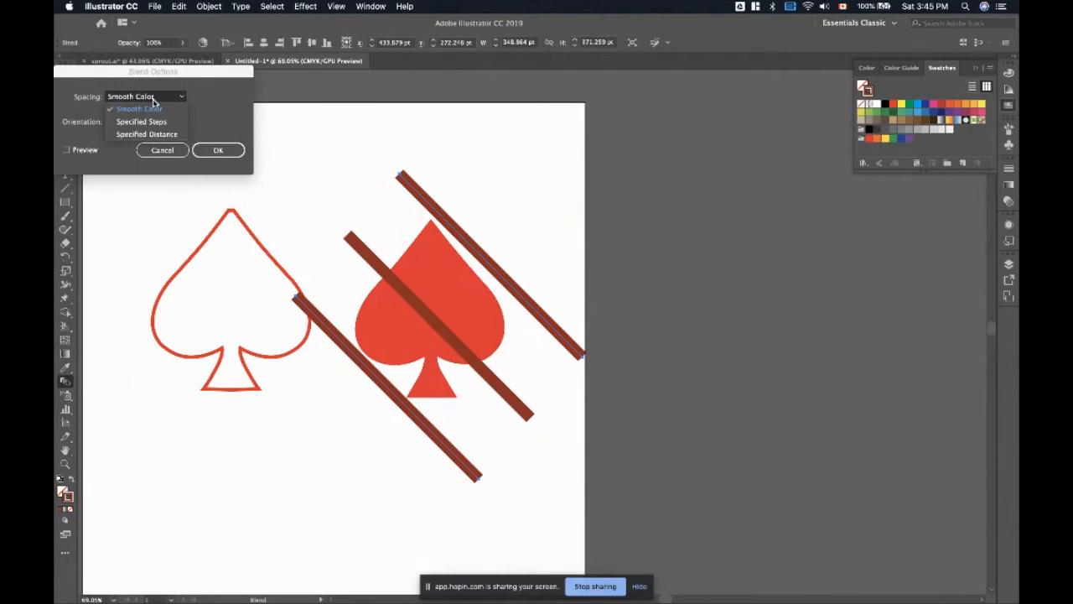
{"action": "left_click", "coordinate": [151, 123]}
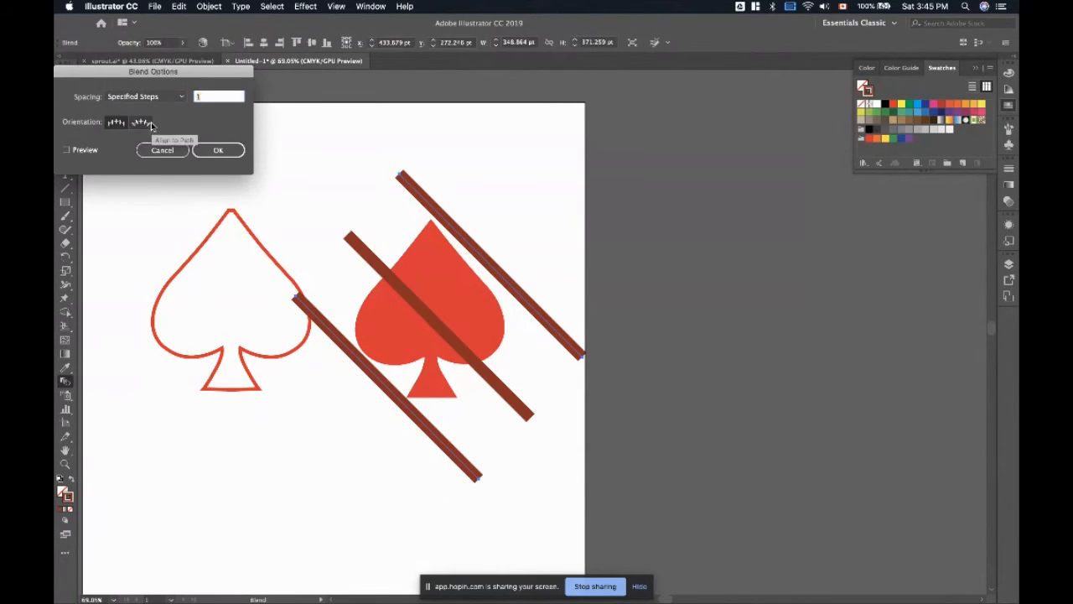
{"action": "type", "text": "4"}
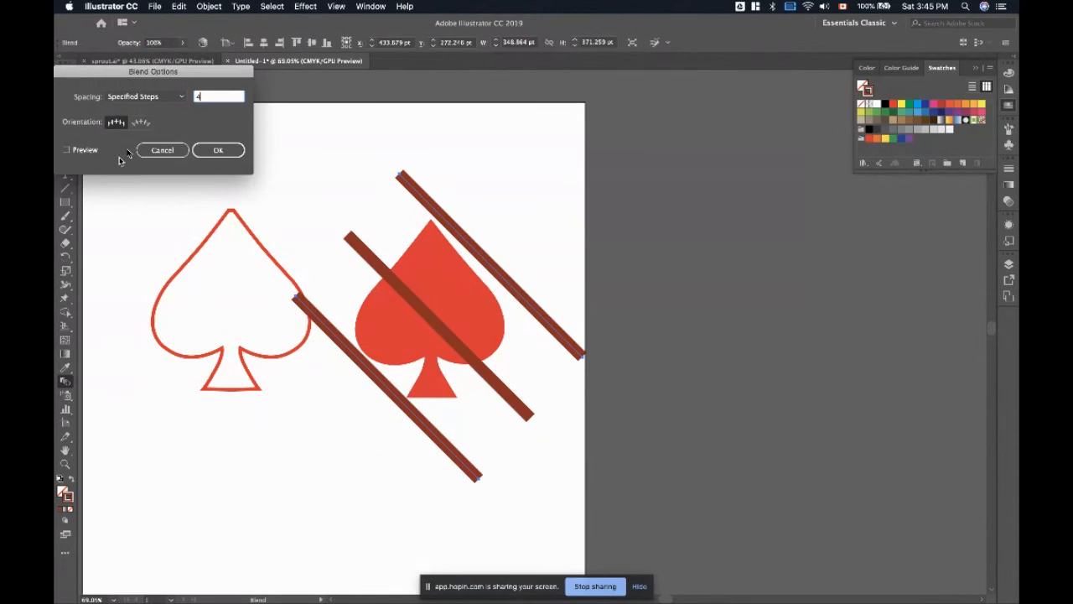
{"action": "left_click", "coordinate": [88, 152]}
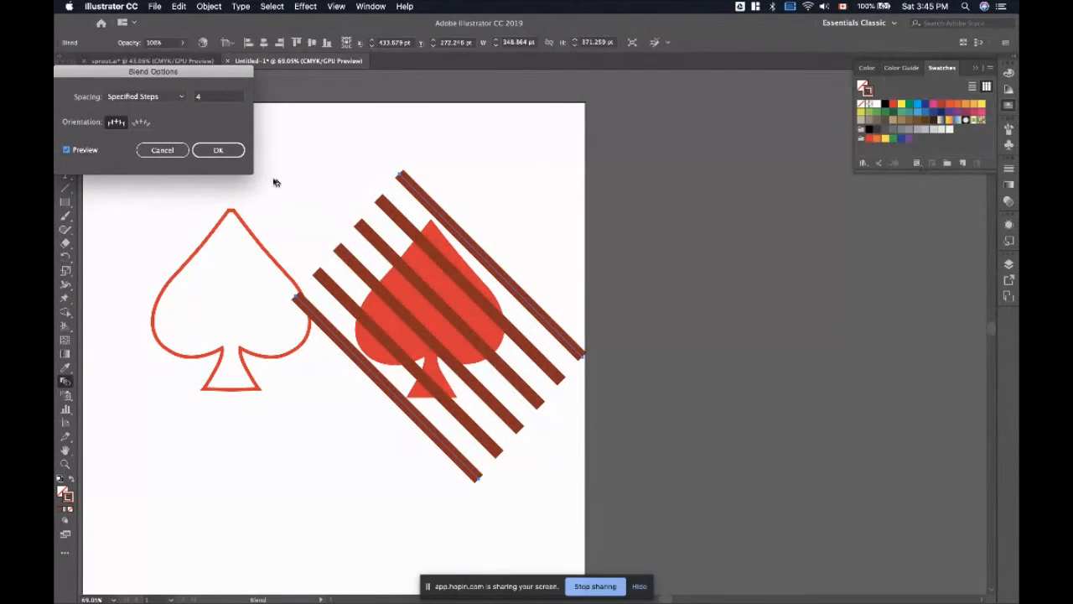
{"action": "left_click", "coordinate": [221, 148]}
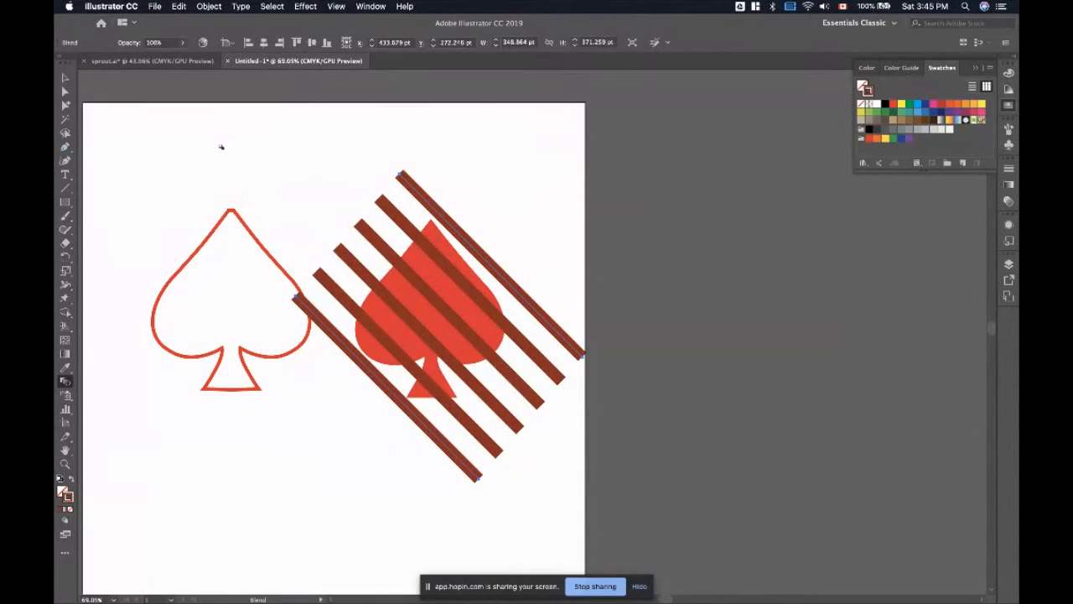
{"action": "left_click", "coordinate": [66, 78]}
{"action": "left_click", "coordinate": [212, 194]}
- Draw a square beside the artboard and give it a yellow fill with no stroke
{"action": "left_click_drag", "start_coordinate": [65, 202], "coordinate": [96, 202]}
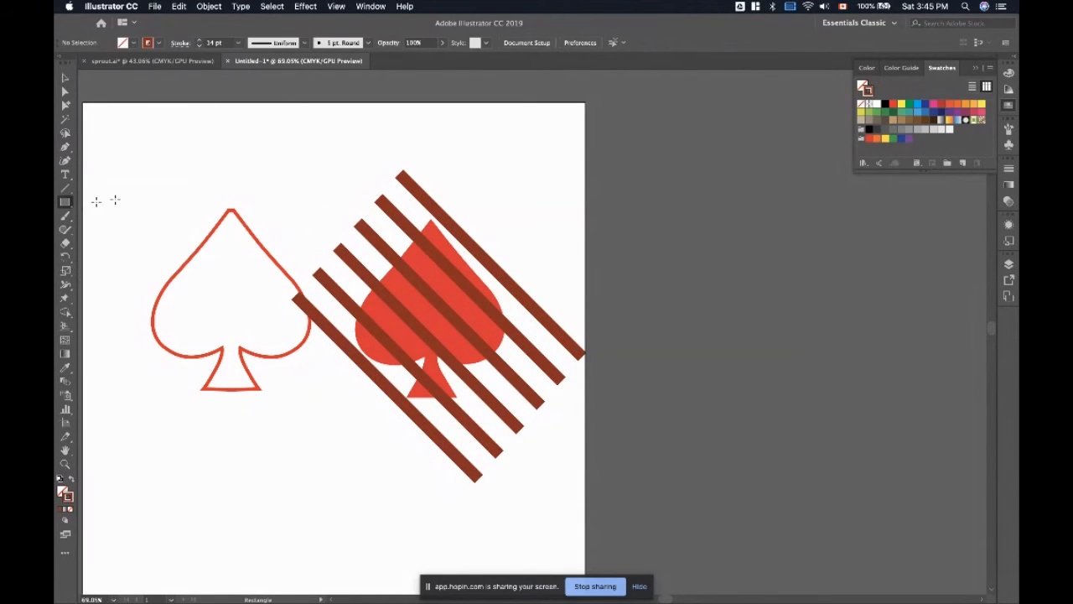
{"action": "left_click_drag", "start_coordinate": [608, 177], "coordinate": [692, 268]}
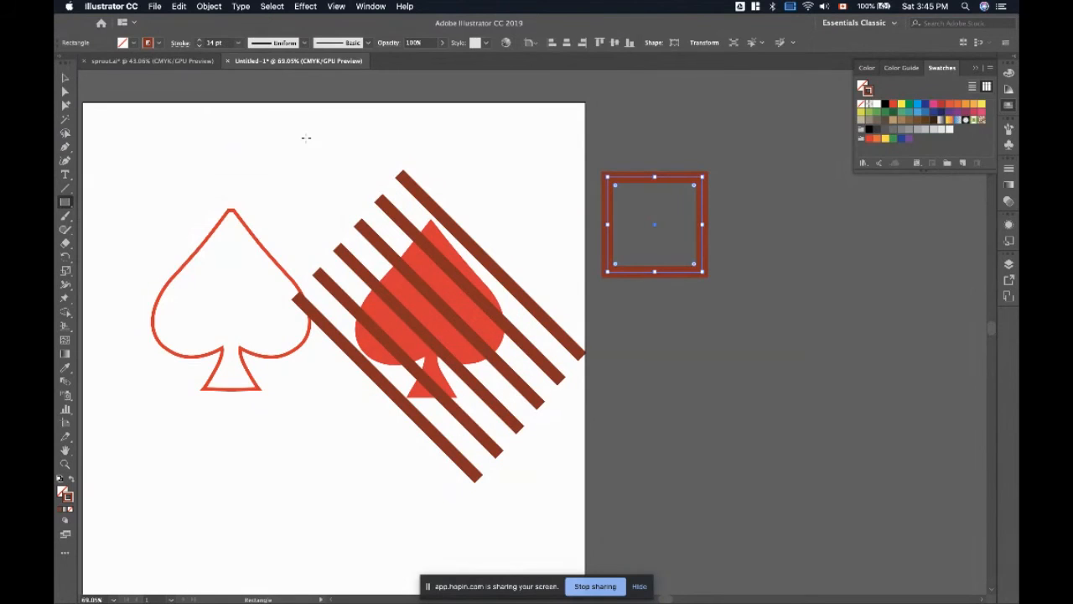
{"action": "left_click", "coordinate": [72, 483]}
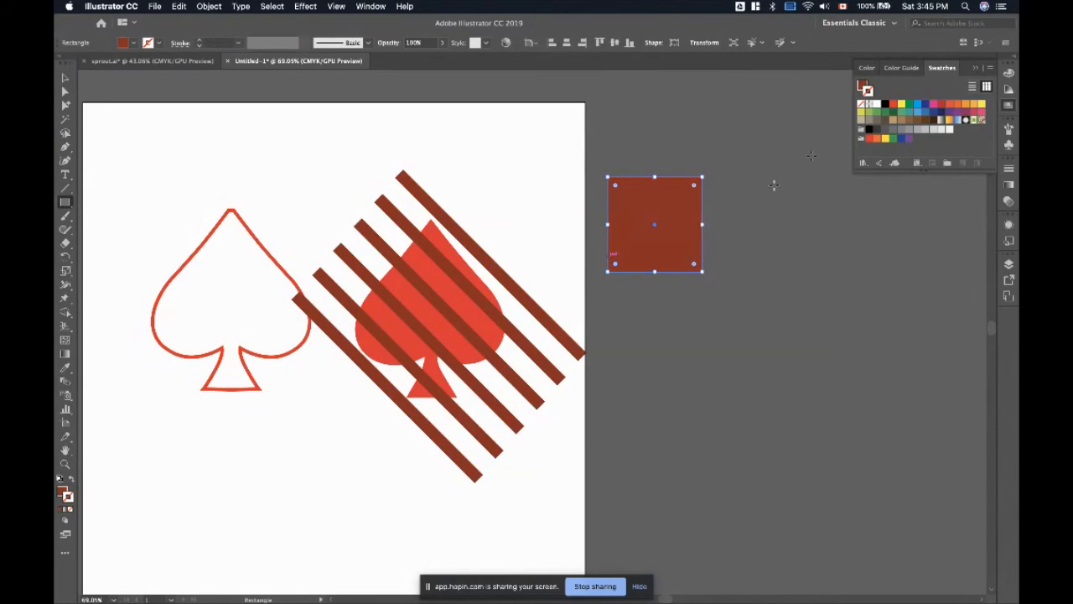
{"action": "left_click", "coordinate": [902, 104]}
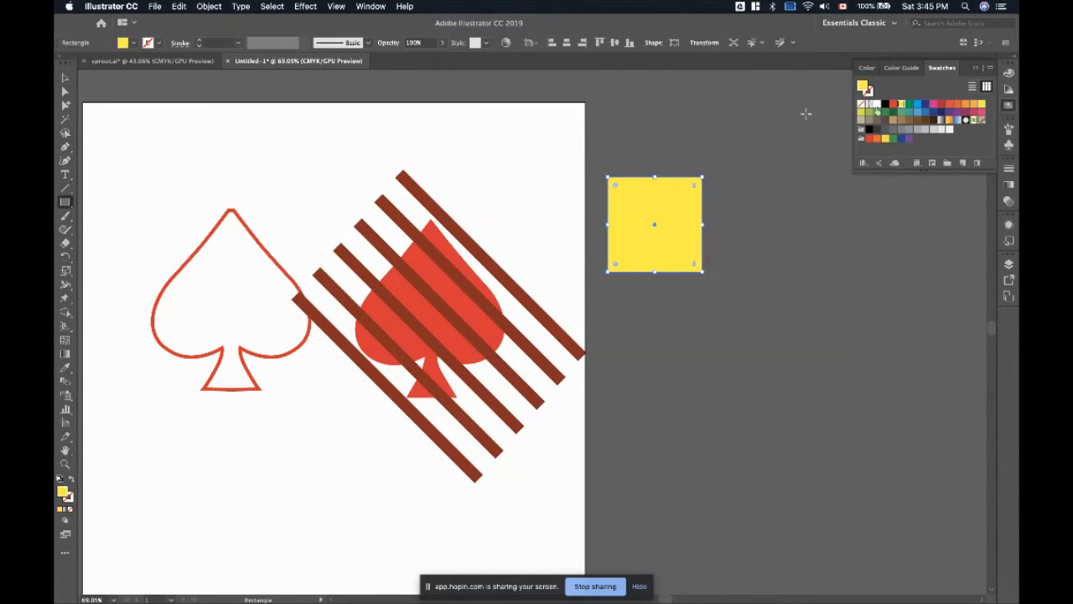
{"action": "left_click", "coordinate": [67, 79]}
{"action": "left_click", "coordinate": [742, 434]}
- Draw a five-pointed star to the right of the yellow square and fill it with blue
{"action": "left_click", "coordinate": [65, 202]}
{"action": "left_click_drag", "start_coordinate": [69, 202], "coordinate": [94, 258]}
{"action": "left_click_drag", "start_coordinate": [818, 208], "coordinate": [842, 235]}
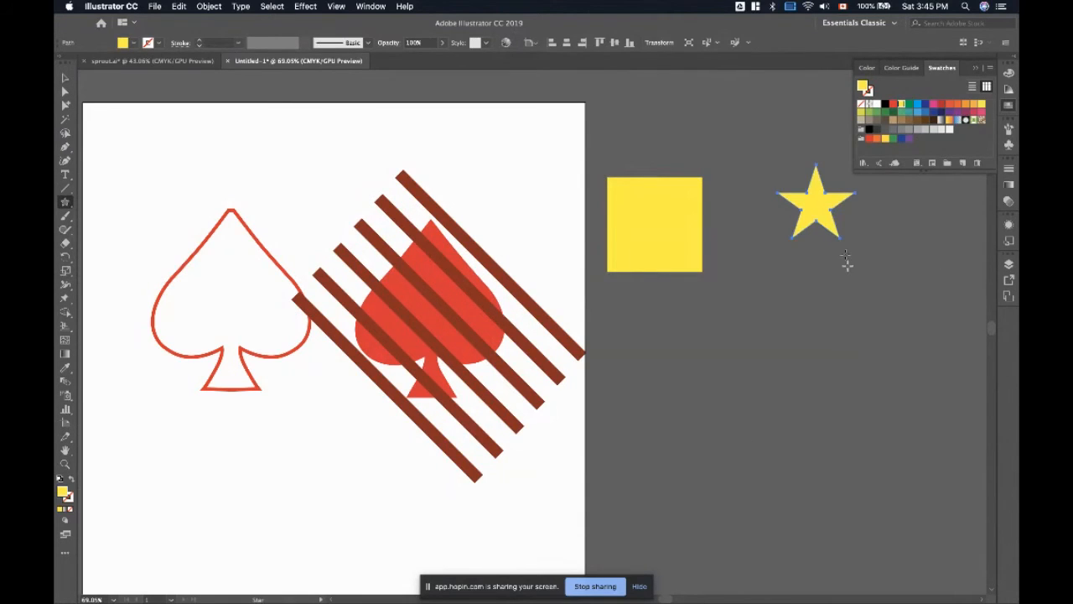
{"action": "left_click", "coordinate": [917, 104]}
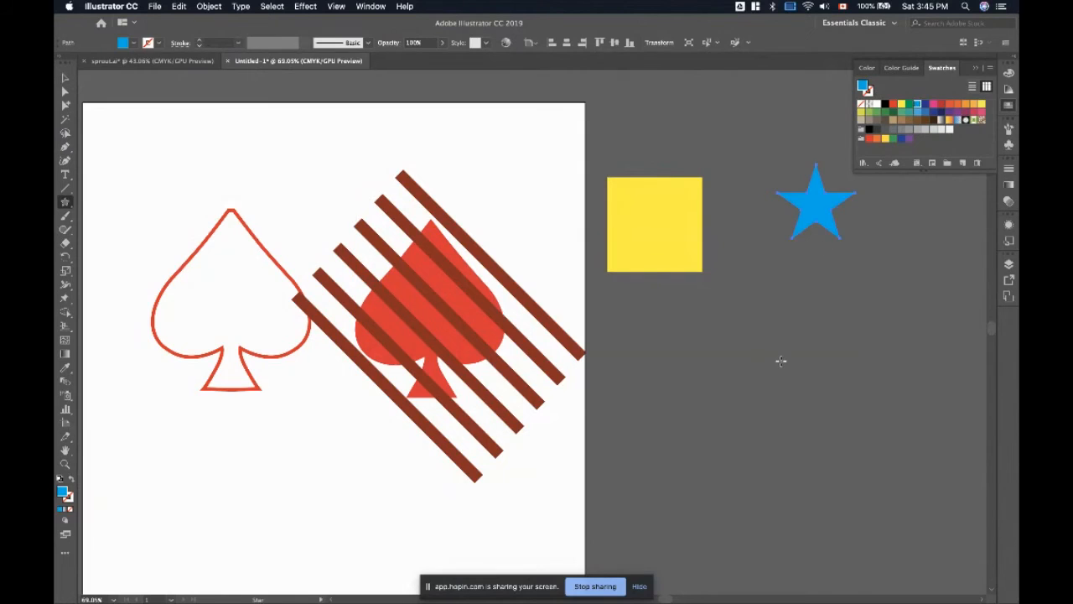
{"action": "left_click", "coordinate": [779, 360]}
{"action": "left_click", "coordinate": [502, 358]}
- Blend the blue star with the yellow square using the Blend tool
{"action": "left_click", "coordinate": [70, 79]}
{"action": "left_click", "coordinate": [65, 380]}
{"action": "left_click", "coordinate": [823, 200]}
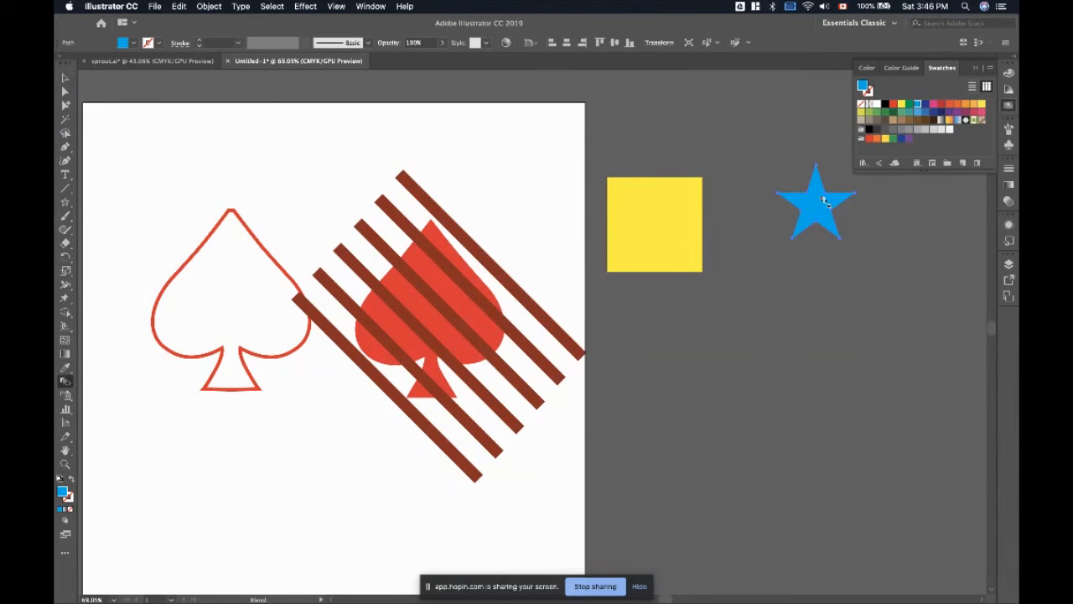
{"action": "left_click", "coordinate": [661, 237]}
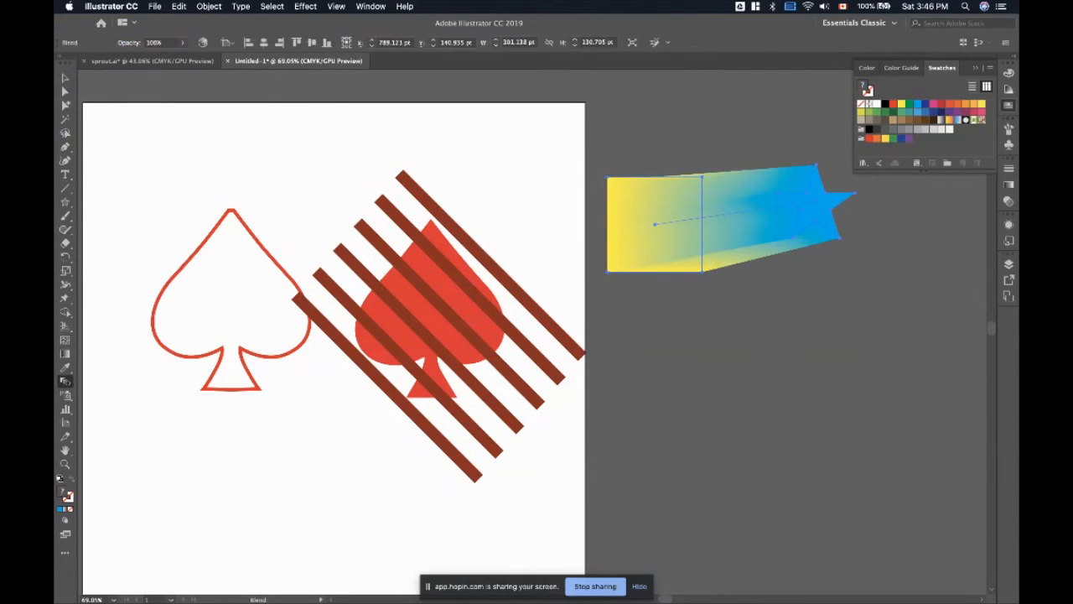
- Switch the square-and-star blend to Specified Steps, preview it with 10 steps, and apply a smaller step count
{"action": "double_click", "coordinate": [66, 379]}
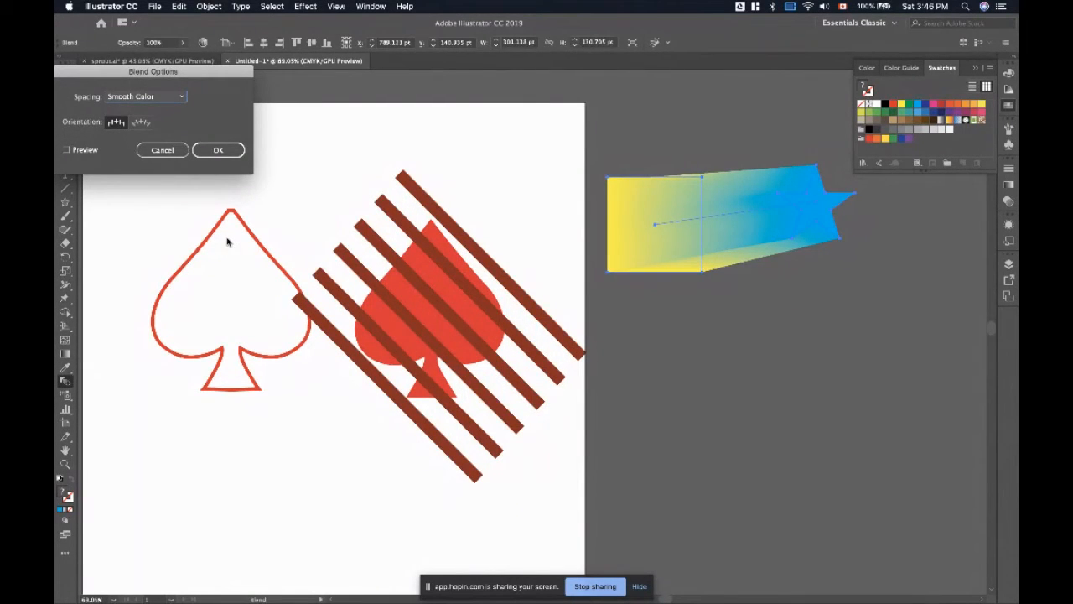
{"action": "left_click", "coordinate": [169, 98]}
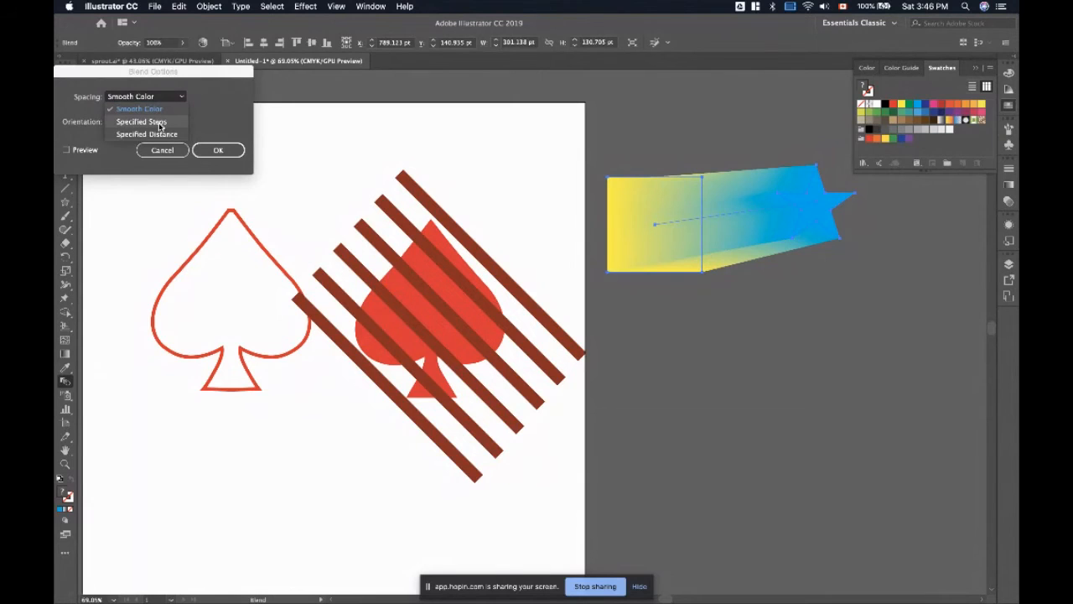
{"action": "left_click", "coordinate": [160, 123]}
{"action": "type", "text": "10"}
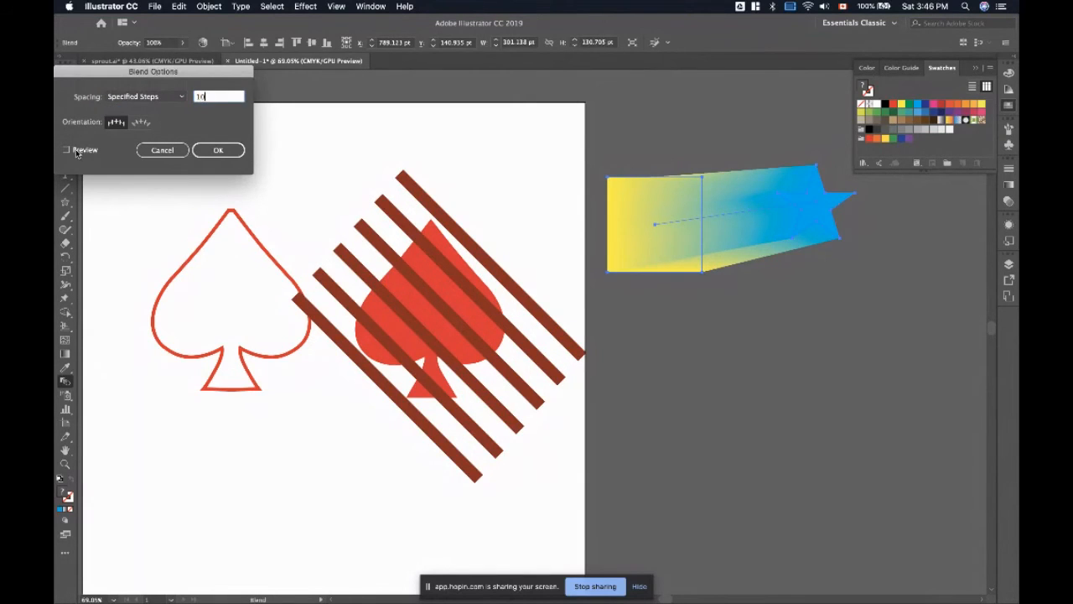
{"action": "left_click", "coordinate": [77, 152]}
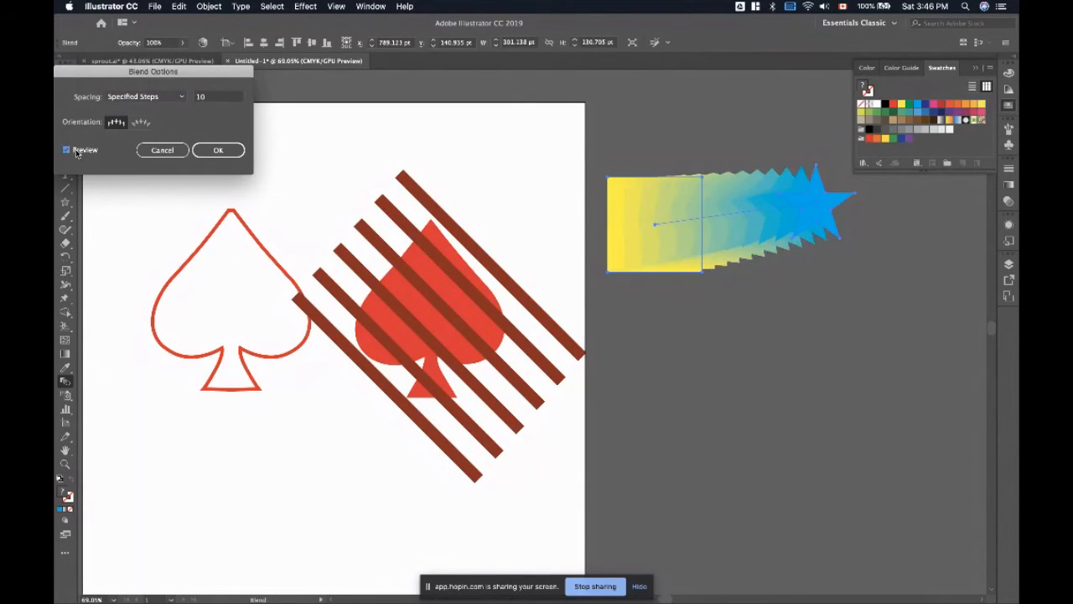
{"action": "left_click", "coordinate": [194, 93]}
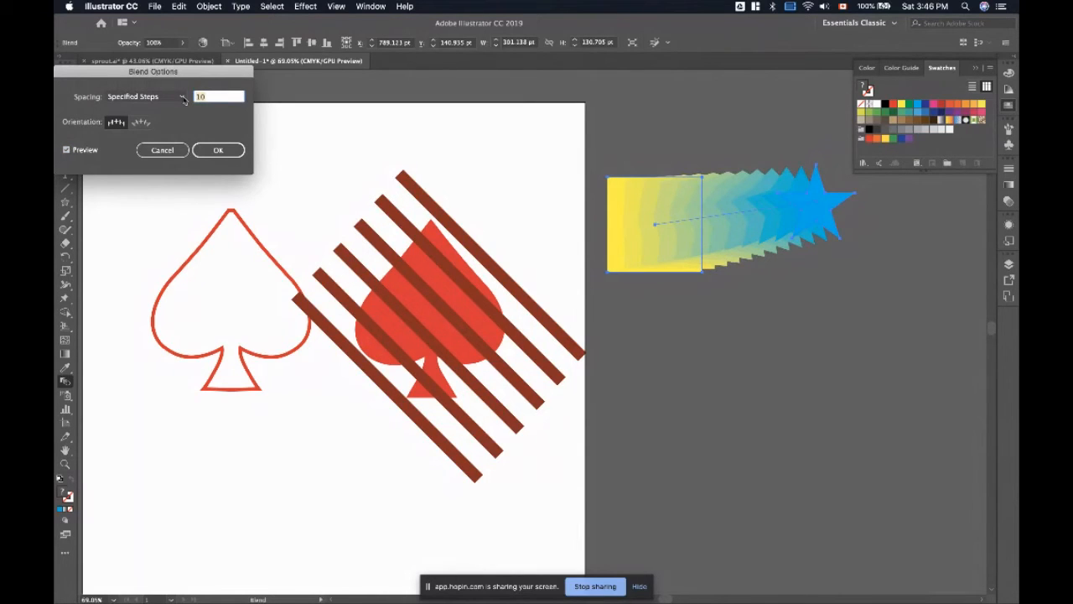
{"action": "left_click", "coordinate": [220, 150]}
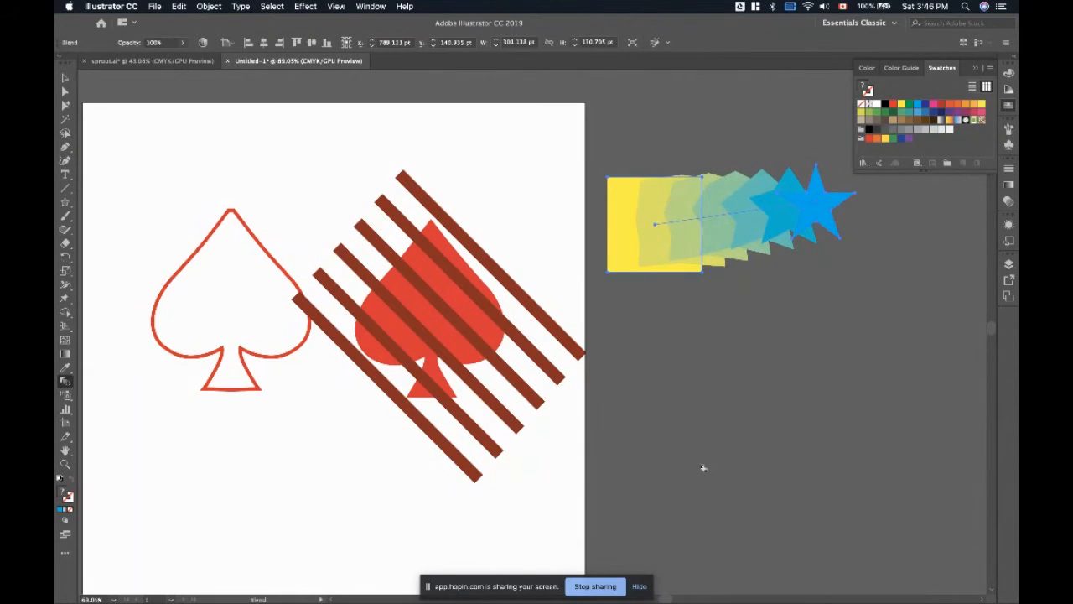
- Inspect the square-and-star blend up close and select the diagonal stripe blend over the filled spade
{"action": "scroll", "coordinate": [669, 414], "scroll_direction": "right", "scroll_amount": 3}
{"action": "scroll", "coordinate": [665, 385], "scroll_direction": "up", "scroll_amount": 3}
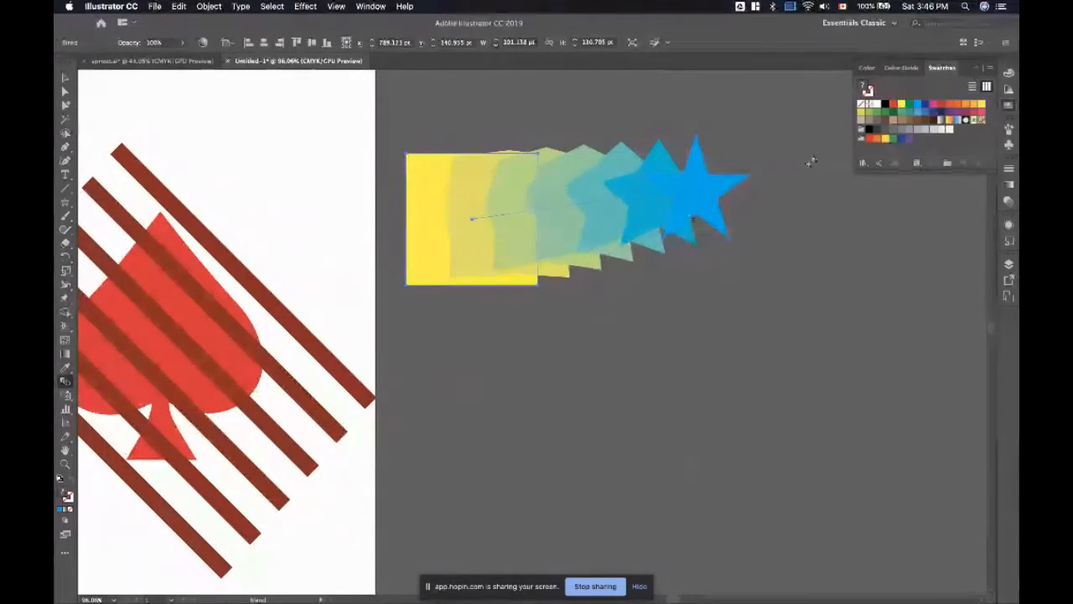
{"action": "scroll", "coordinate": [692, 384], "scroll_direction": "left", "scroll_amount": 3}
{"action": "scroll", "coordinate": [692, 384], "scroll_direction": "down", "scroll_amount": 2}
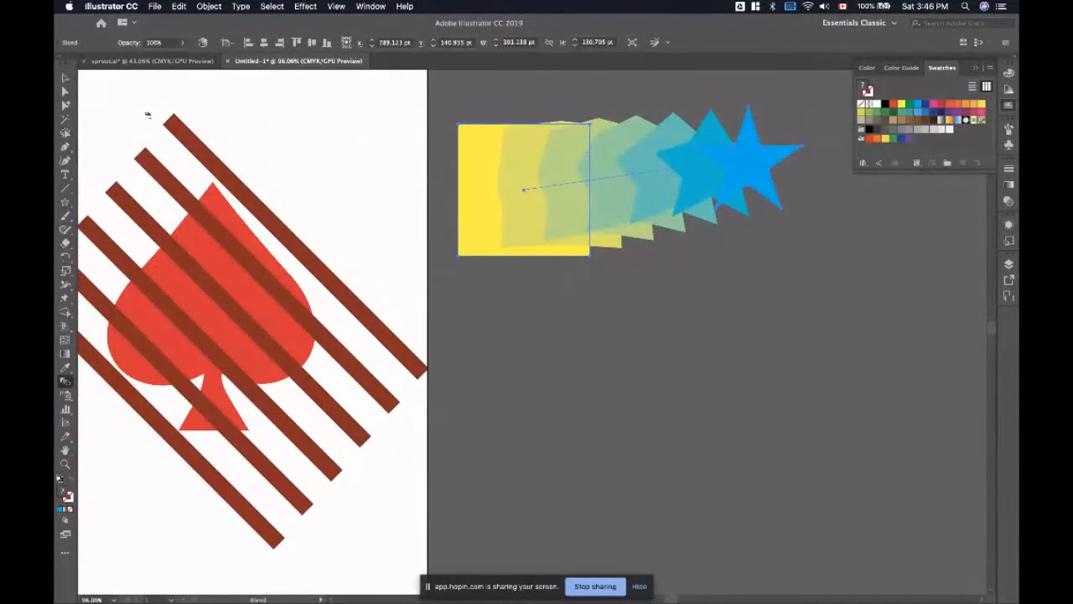
{"action": "left_click", "coordinate": [65, 78]}
{"action": "scroll", "coordinate": [375, 215], "scroll_direction": "left", "scroll_amount": 3}
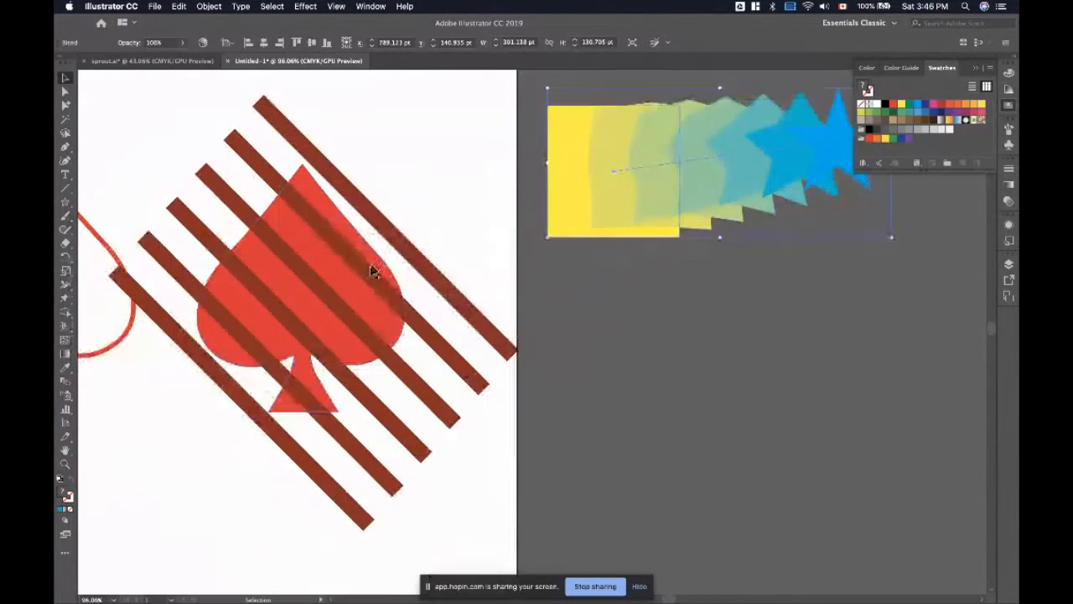
{"action": "left_click", "coordinate": [369, 276]}
{"action": "scroll", "coordinate": [369, 272], "scroll_direction": "left", "scroll_amount": 5}
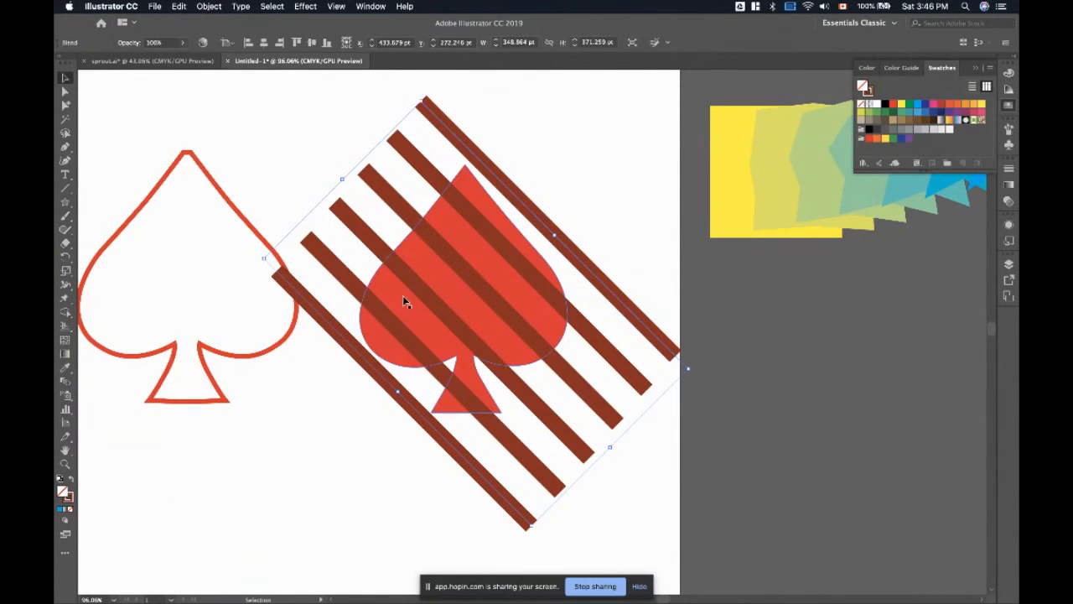
- Select the filled red spade and paste a copy in front at the same position
{"action": "left_click", "coordinate": [402, 295]}
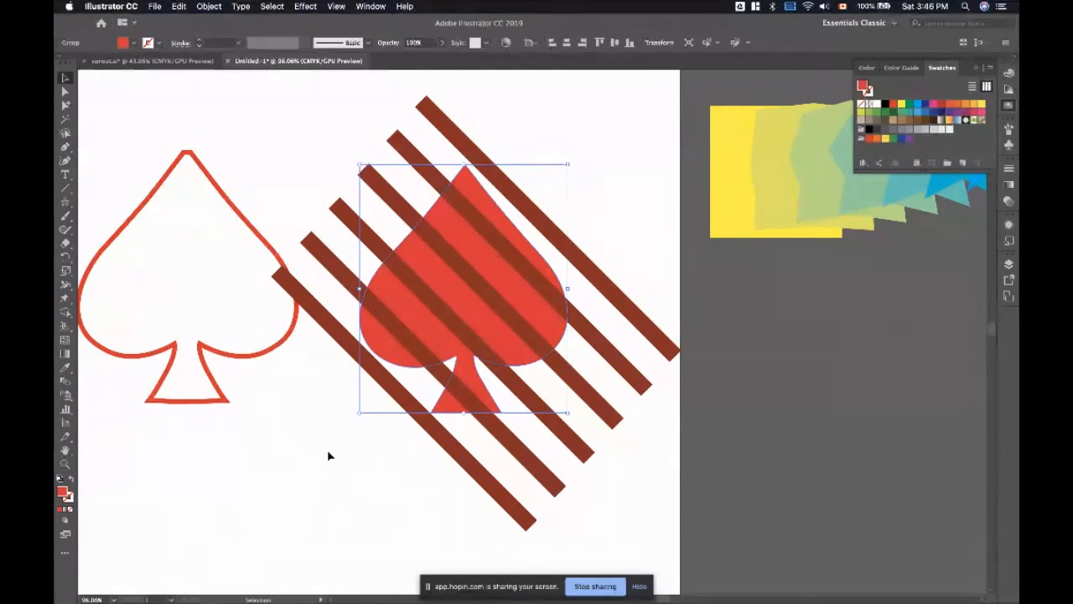
{"action": "key", "text": "a"}
{"action": "key", "text": "v"}
{"action": "left_click", "coordinate": [209, 6]}
{"action": "mouse_move", "coordinate": [185, 6]}
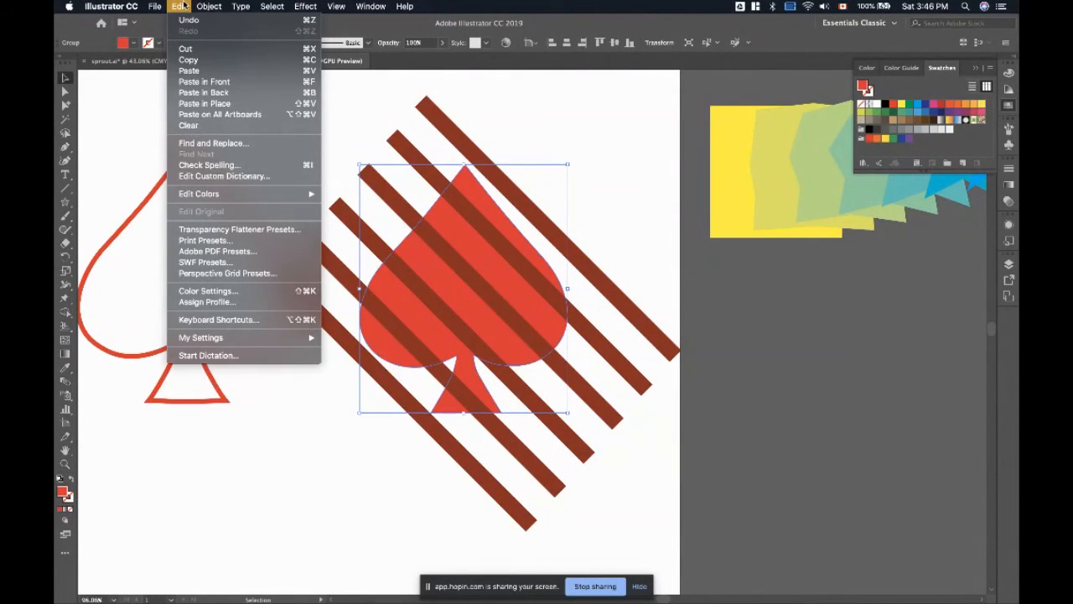
{"action": "left_click", "coordinate": [198, 85]}
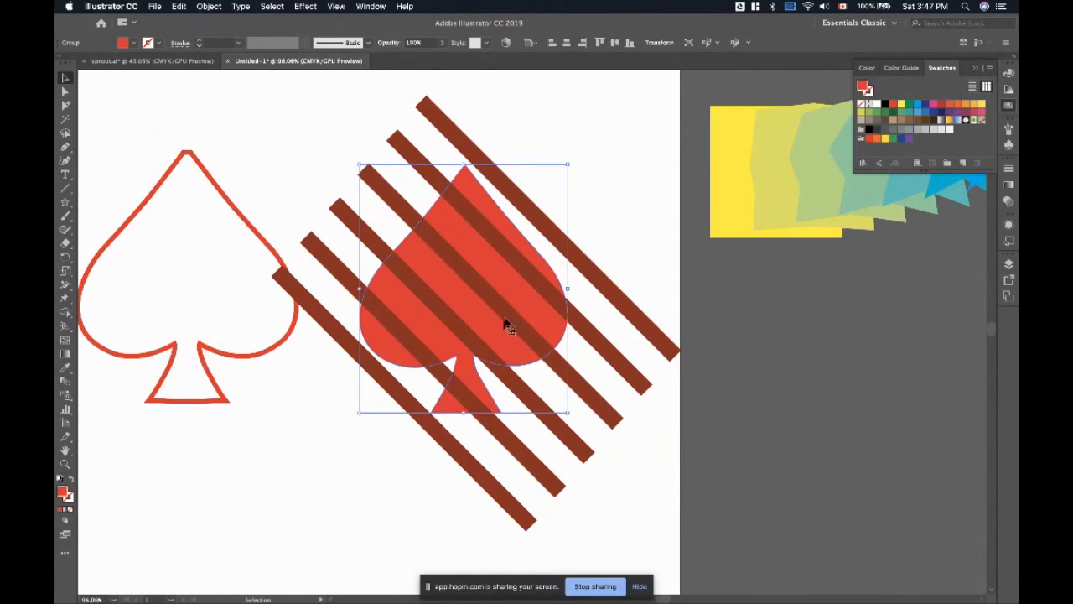
- Bring the copied spade in front of the diagonal stripes
{"action": "right_click", "coordinate": [491, 261]}
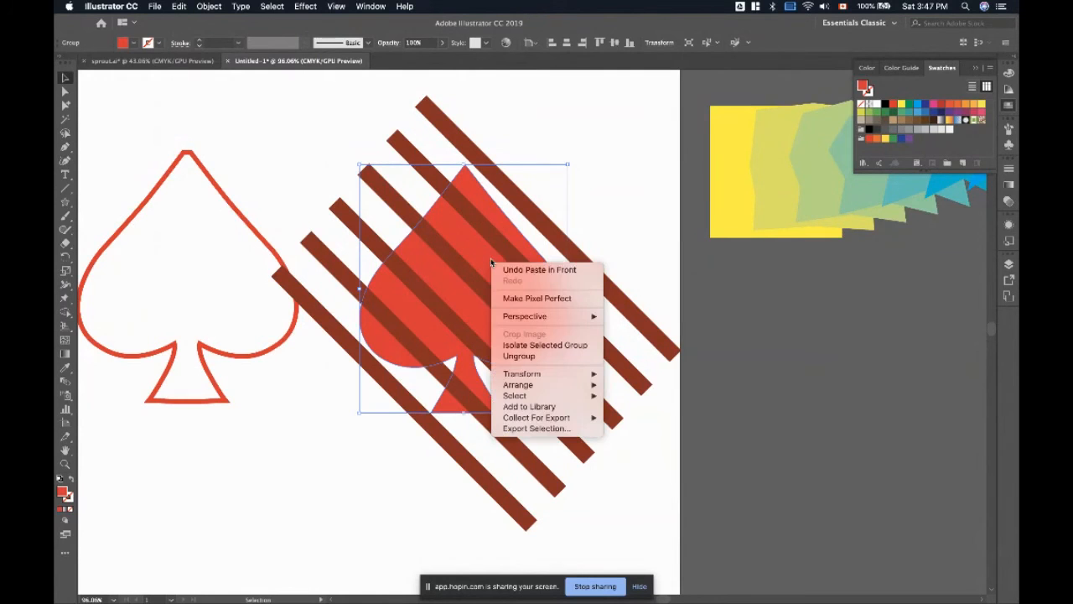
{"action": "mouse_move", "coordinate": [570, 385]}
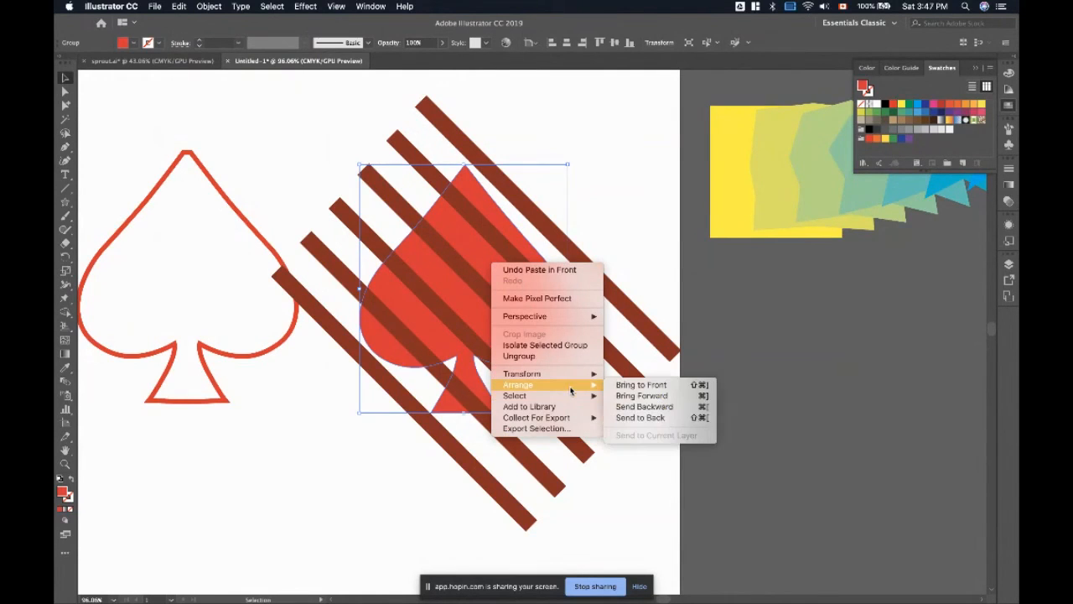
{"action": "left_click", "coordinate": [643, 392]}
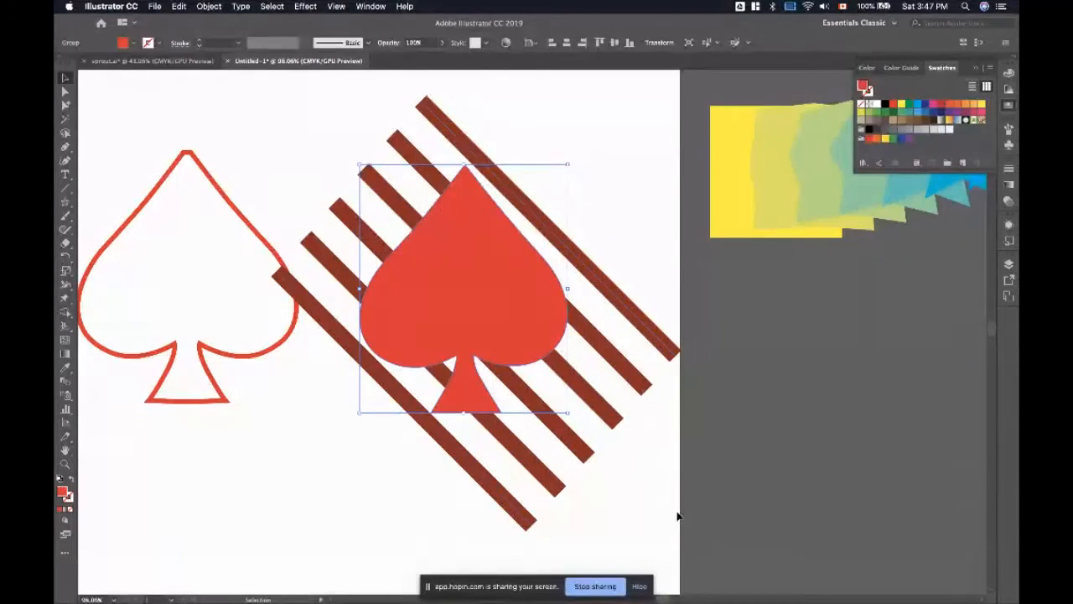
- Select the front spade together with the diagonal stripe blend and make a clipping mask from them
{"action": "left_click", "coordinate": [641, 315]}
{"action": "left_click", "coordinate": [641, 316]}
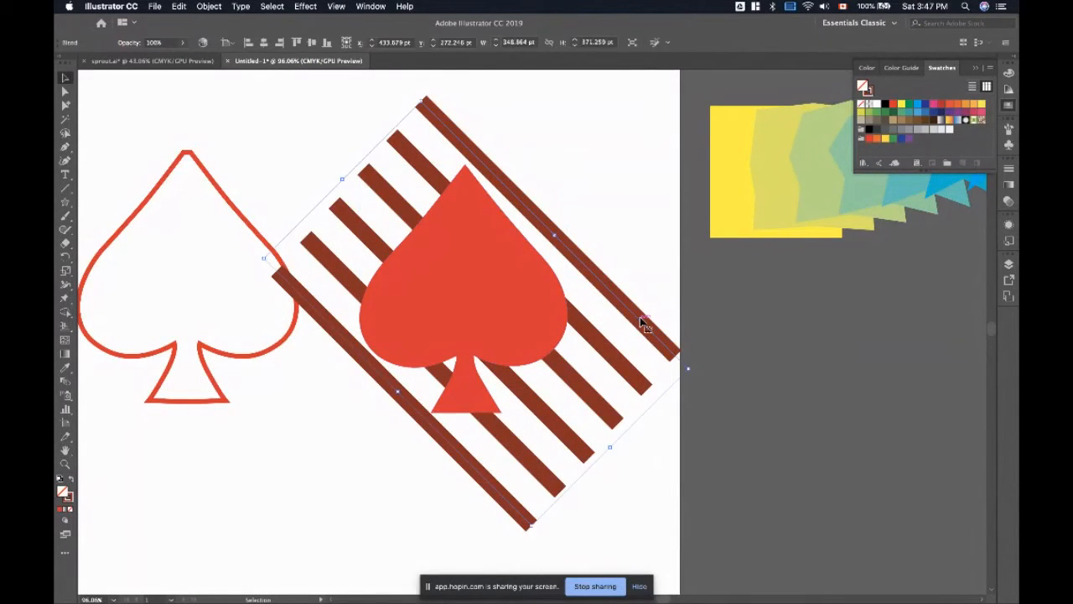
{"action": "left_click", "coordinate": [469, 276]}
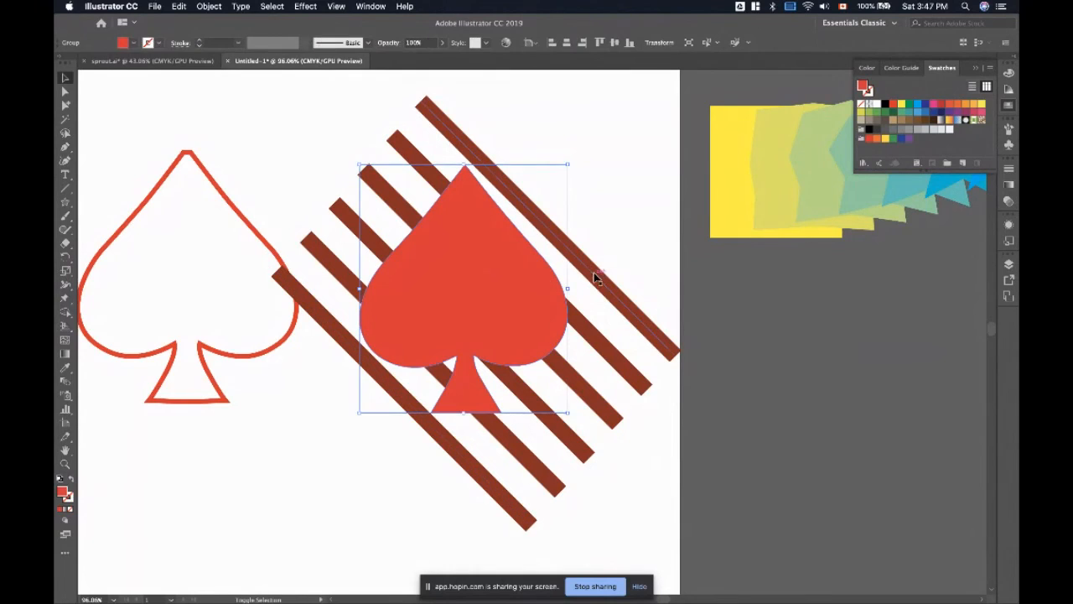
{"action": "left_click", "coordinate": [596, 276], "text": "shift"}
{"action": "left_click", "coordinate": [209, 5]}
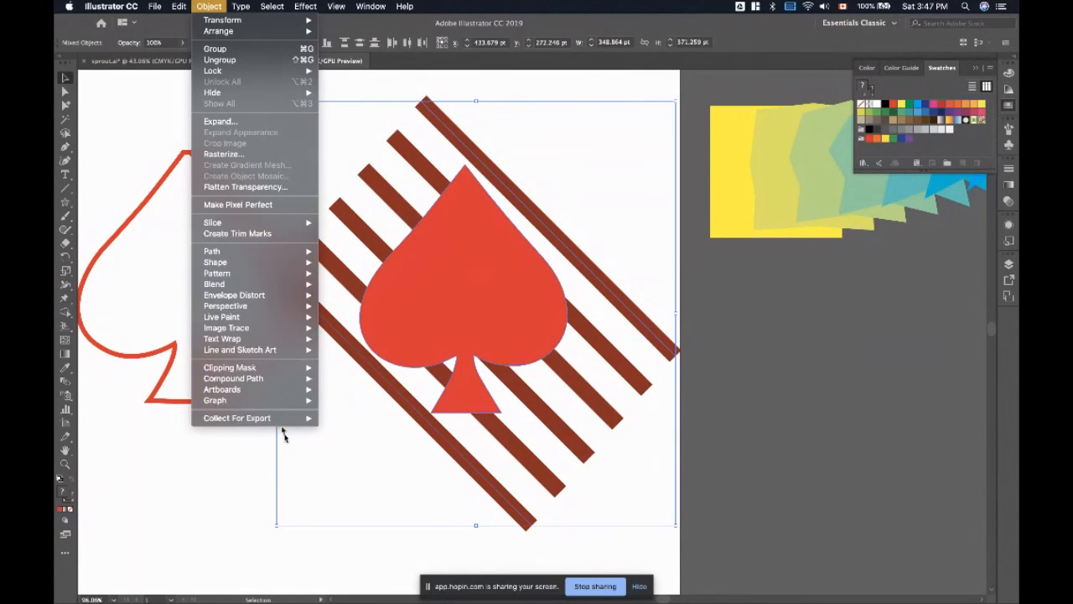
{"action": "mouse_move", "coordinate": [279, 367]}
{"action": "left_click", "coordinate": [342, 367]}
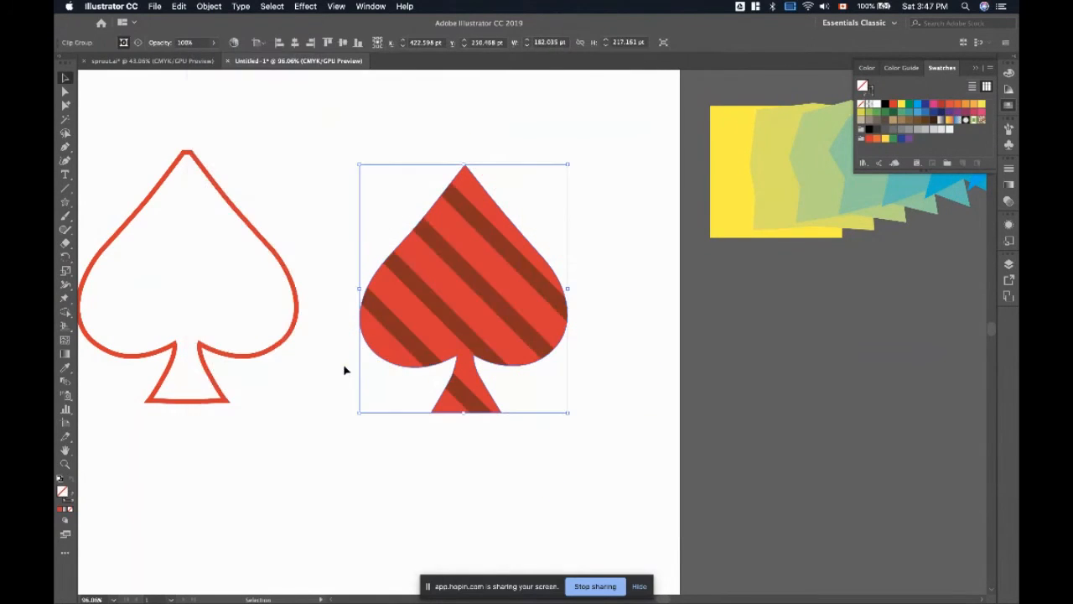
{"action": "left_click", "coordinate": [347, 462]}
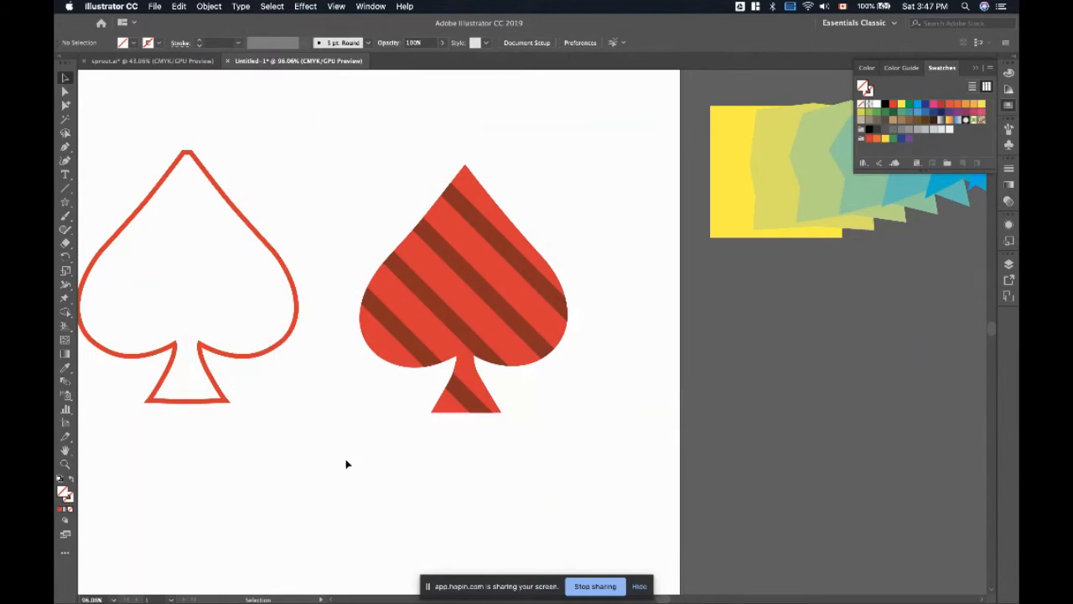
- Isolate the spade's clip group and apply a linear gradient to the stroke of the stripe blend
{"action": "left_click", "coordinate": [445, 315]}
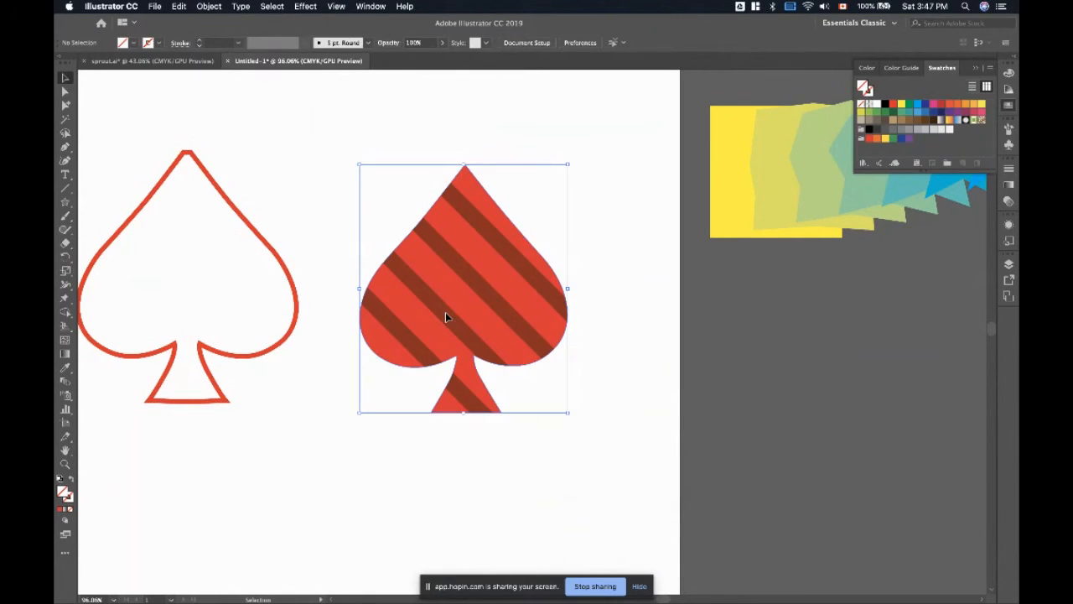
{"action": "double_click", "coordinate": [446, 312]}
{"action": "left_click", "coordinate": [445, 312]}
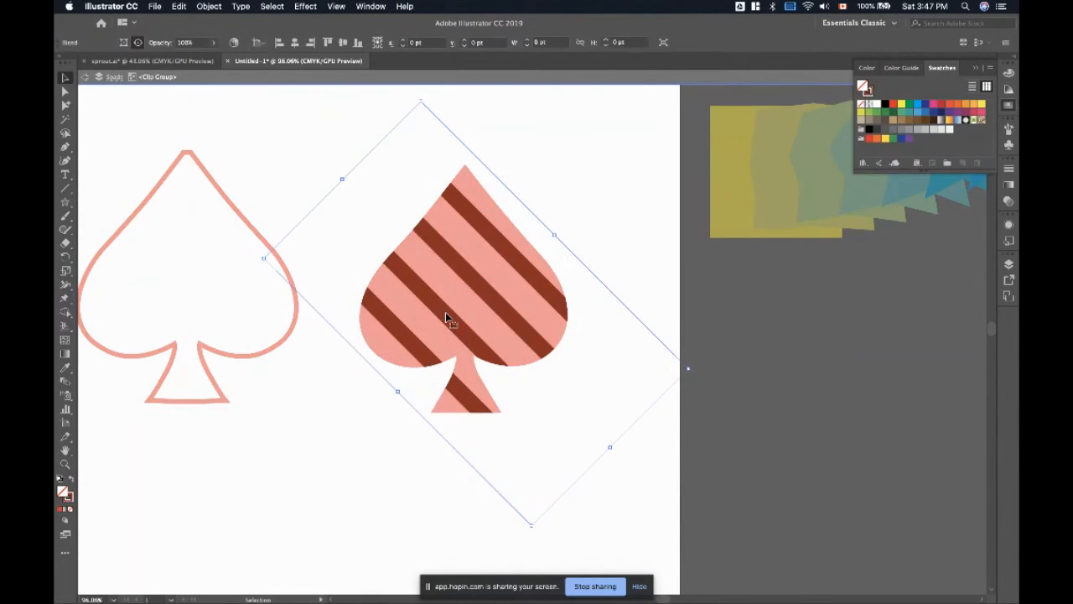
{"action": "left_click", "coordinate": [64, 508]}
{"action": "left_click", "coordinate": [67, 510]}
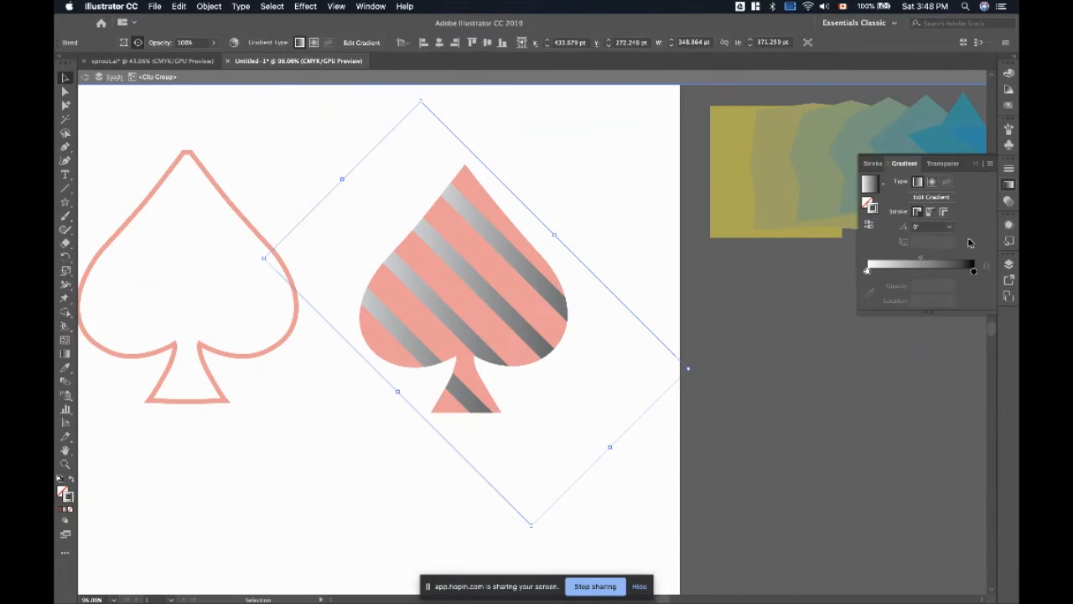
- Change the black end stop of the stripe gradient to a dark red swatch
{"action": "left_click", "coordinate": [973, 272]}
{"action": "double_click", "coordinate": [973, 272]}
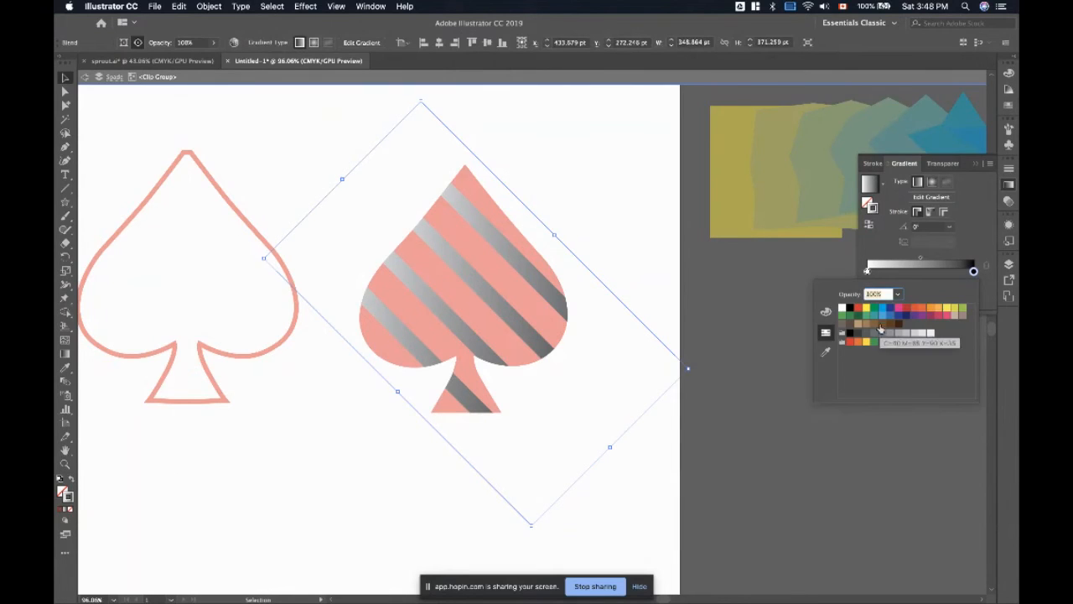
{"action": "left_click", "coordinate": [906, 308]}
- Try brown for the stripe gradient's white start stop, settle on magenta, and exit isolation mode
{"action": "left_click", "coordinate": [867, 271]}
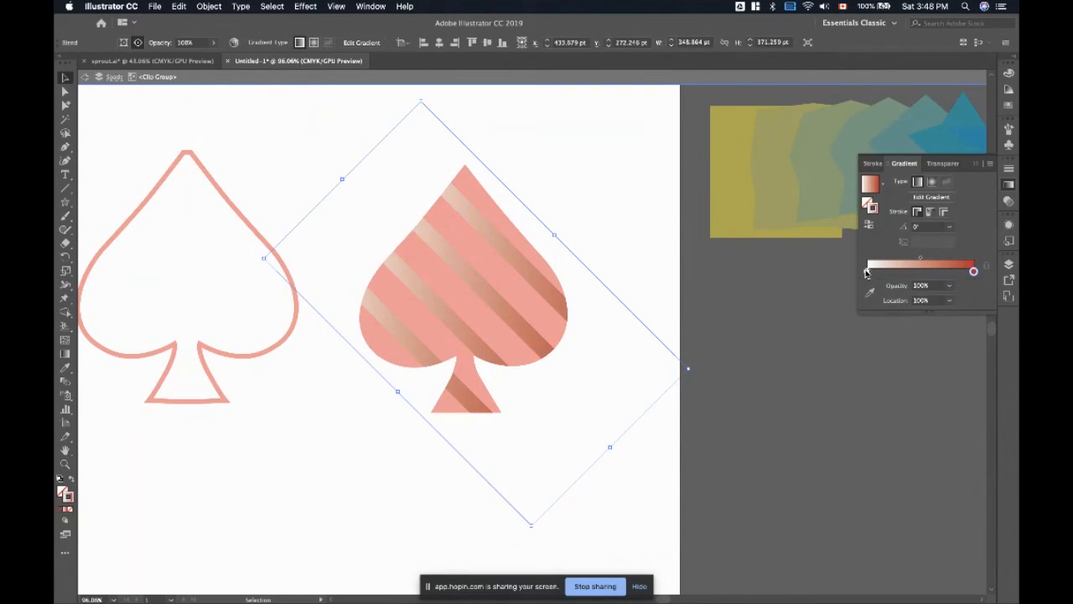
{"action": "double_click", "coordinate": [867, 271]}
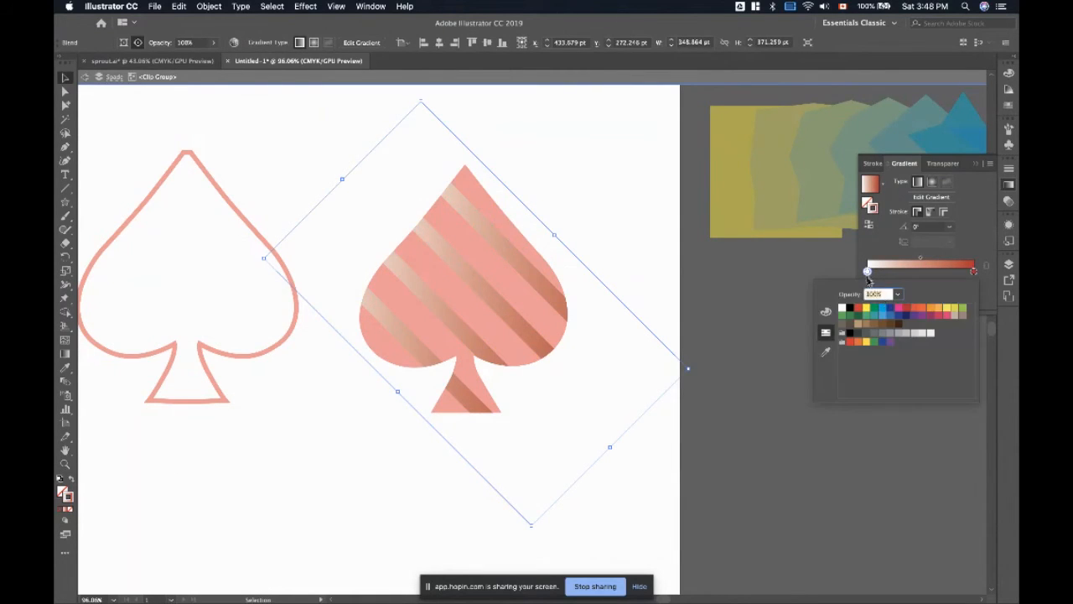
{"action": "left_click", "coordinate": [891, 325]}
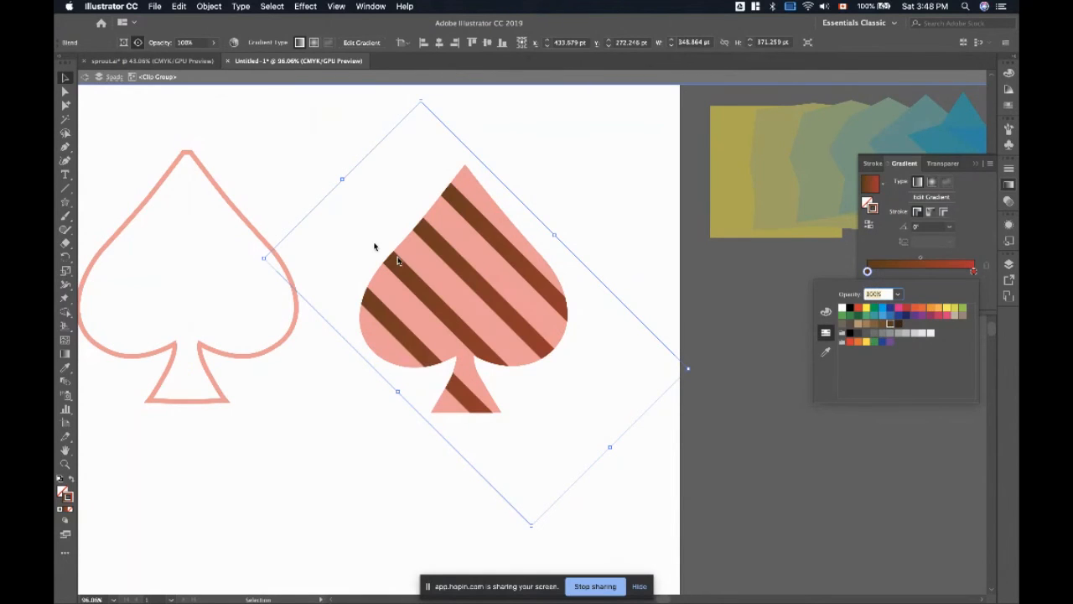
{"action": "left_click", "coordinate": [858, 309]}
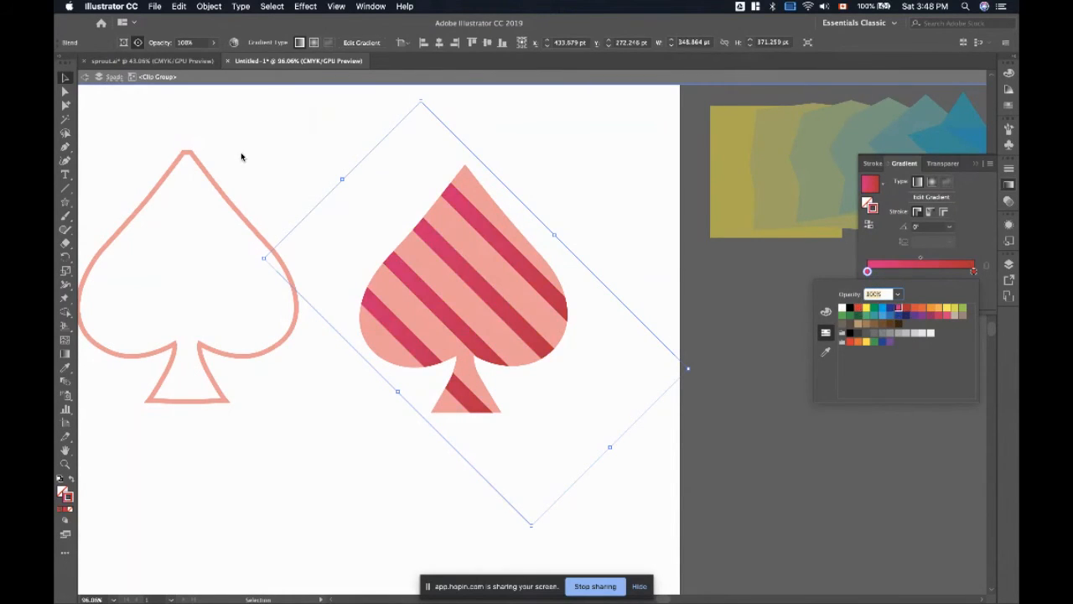
{"action": "left_click", "coordinate": [86, 79]}
{"action": "left_click", "coordinate": [86, 79]}
{"action": "scroll", "coordinate": [316, 364], "scroll_direction": "left", "scroll_amount": 3}
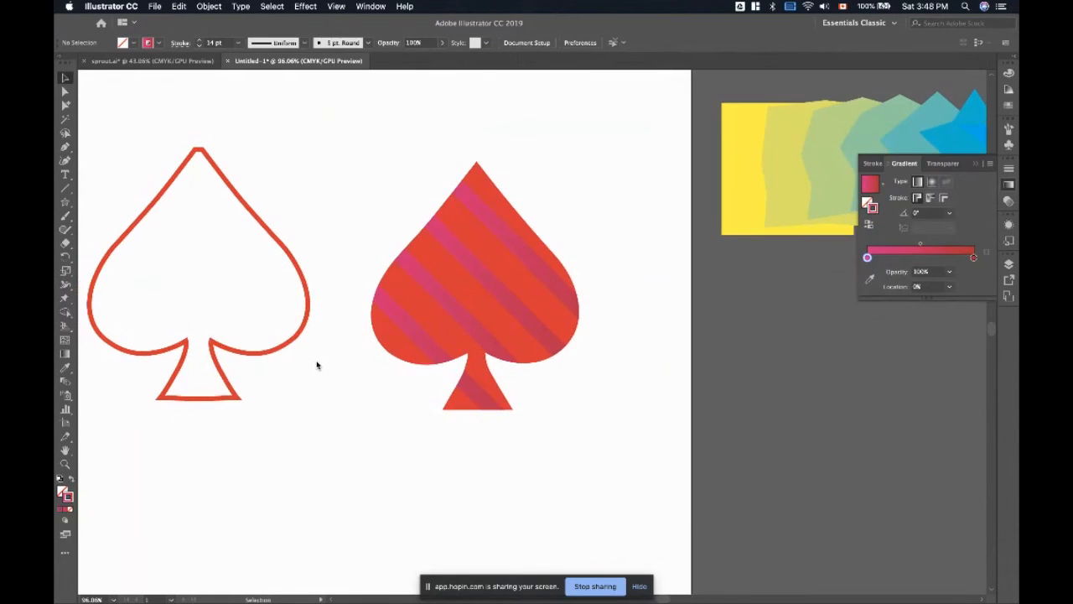
{"action": "scroll", "coordinate": [316, 365], "scroll_direction": "down", "scroll_amount": 2}
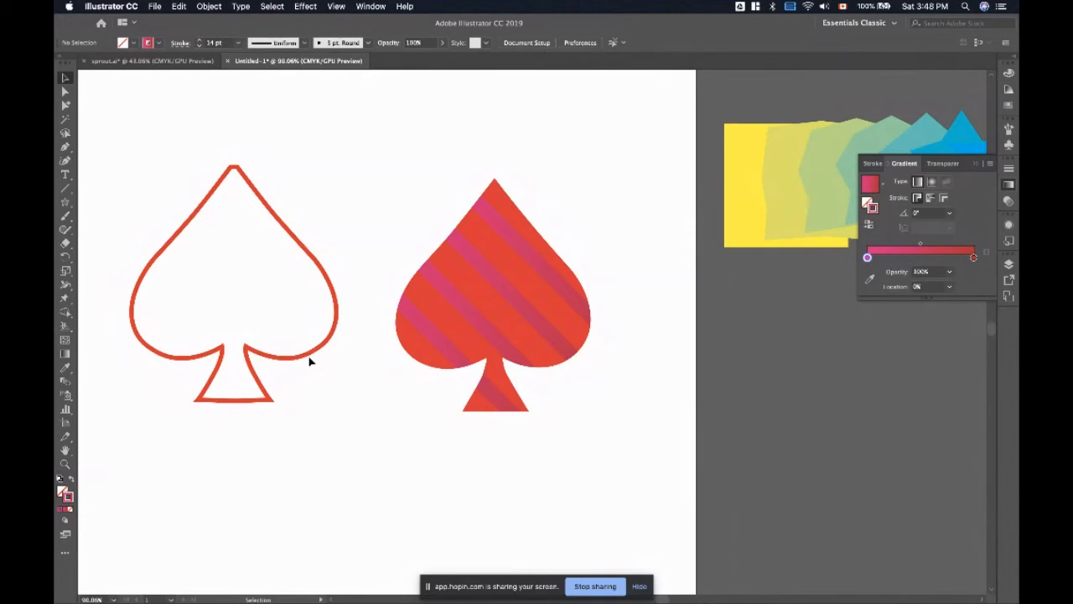
{"action": "scroll", "coordinate": [539, 471], "scroll_direction": "down", "scroll_amount": 3}
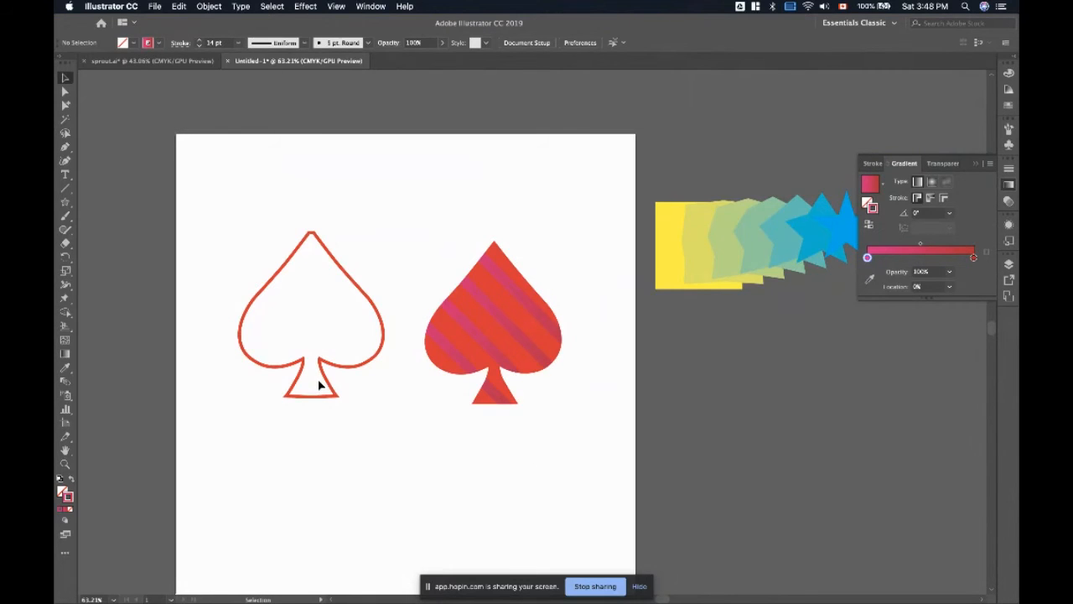
- Isolate the stripe blend again, lighten the gradient's magenta start color to pale pink with M at 42%, and exit isolation mode
{"action": "double_click", "coordinate": [475, 332]}
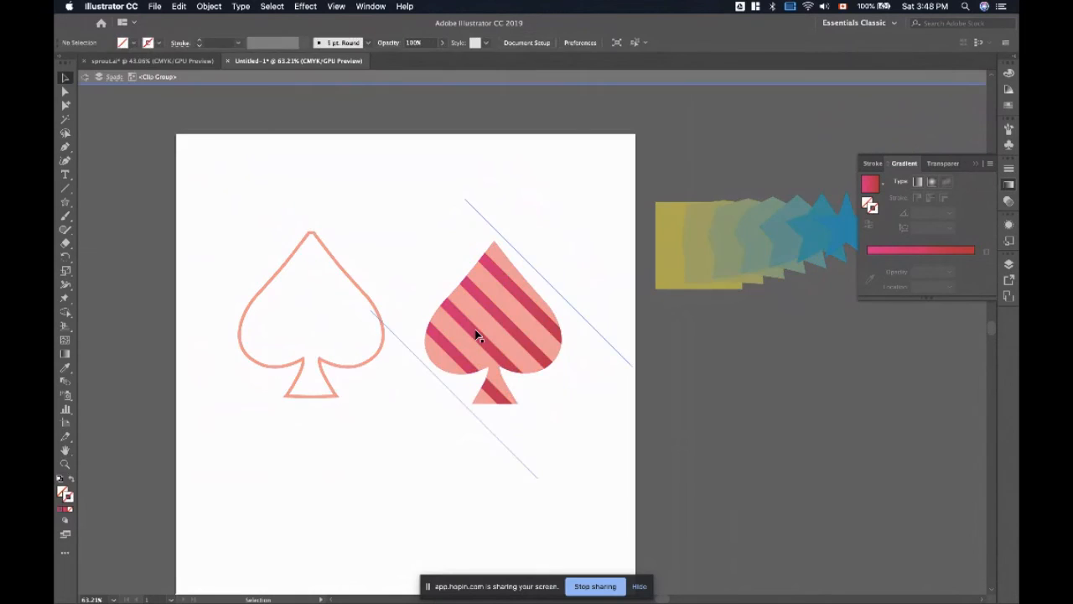
{"action": "left_click", "coordinate": [475, 332]}
{"action": "left_click", "coordinate": [870, 272]}
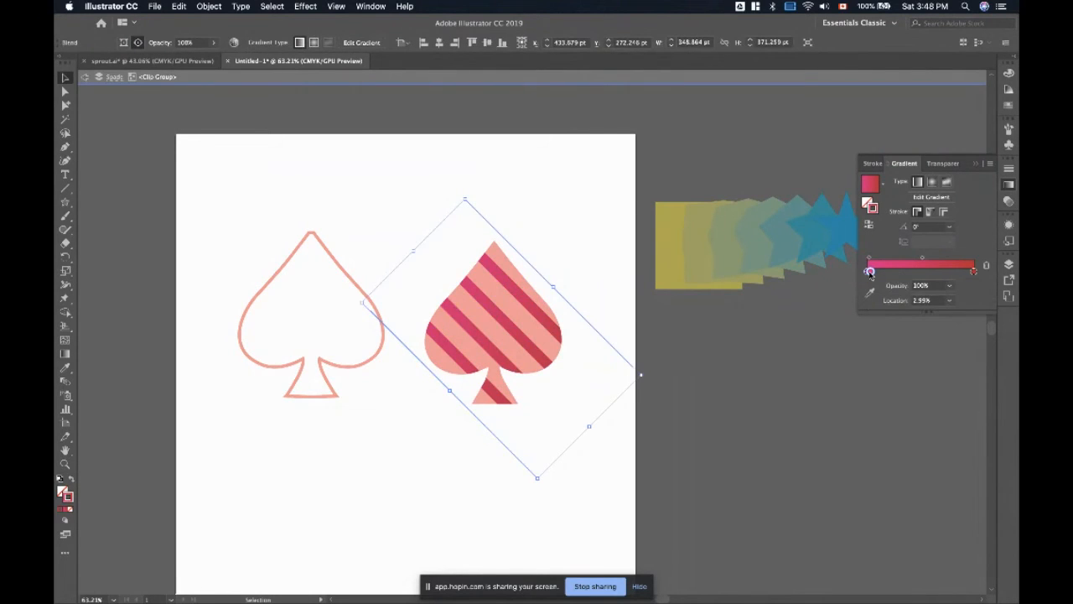
{"action": "double_click", "coordinate": [870, 271]}
{"action": "left_click", "coordinate": [825, 312]}
{"action": "left_click_drag", "start_coordinate": [926, 332], "coordinate": [905, 332]}
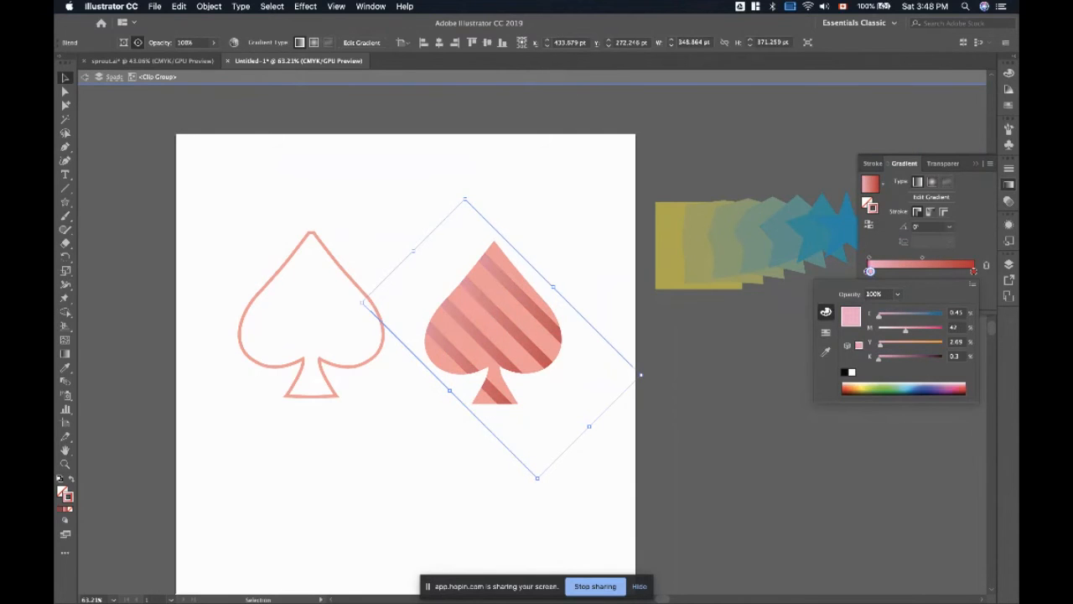
{"action": "left_click", "coordinate": [85, 77]}
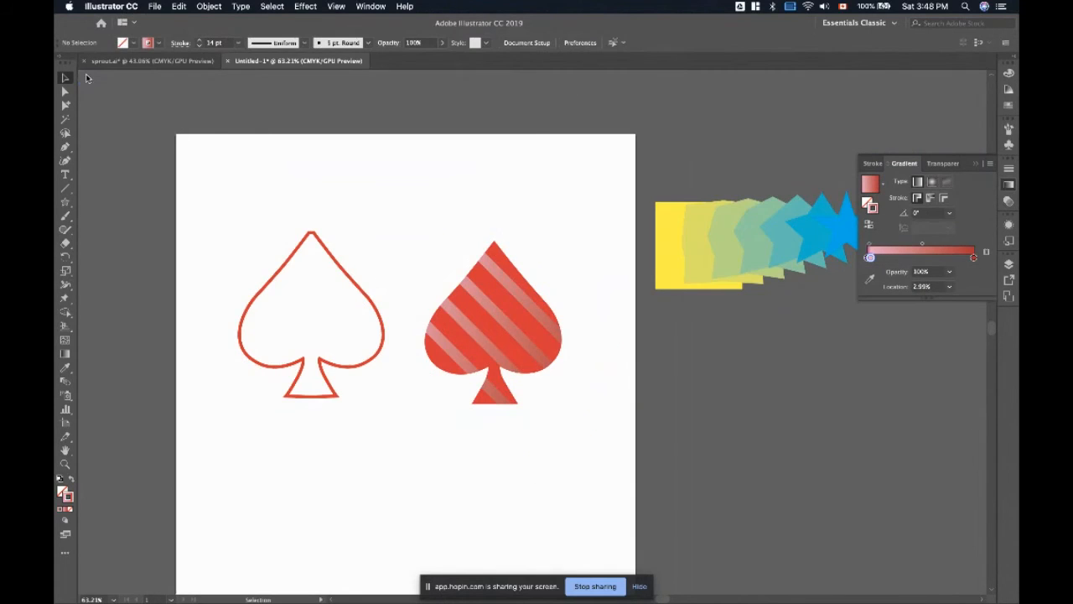
- Return to the stripe blend inside the clip group and undo the latest lightening of its gradient's start color
{"action": "double_click", "coordinate": [533, 358]}
{"action": "key", "text": "a"}
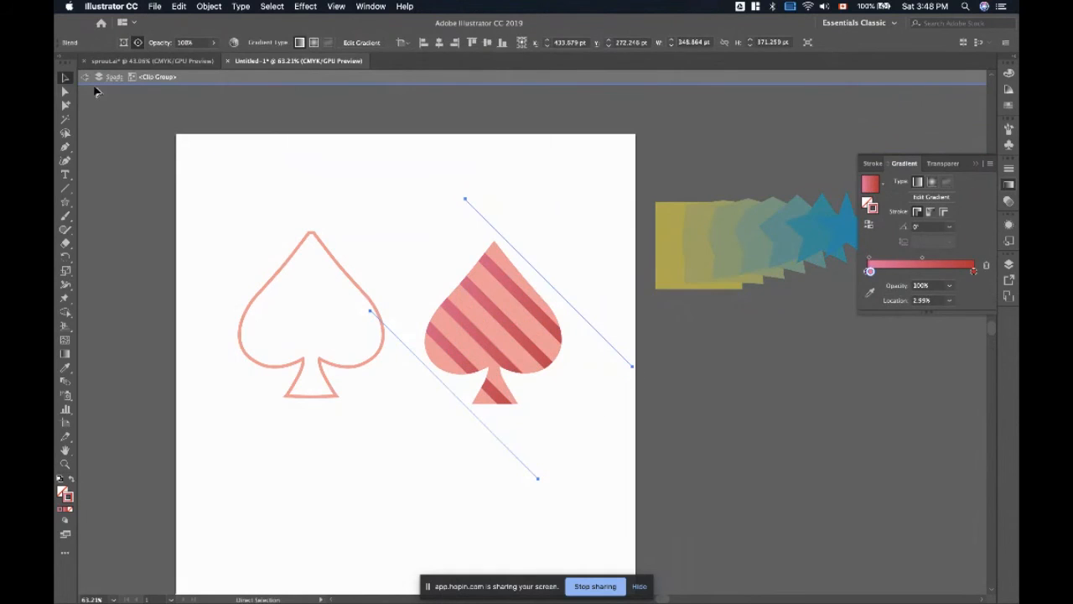
{"action": "left_click", "coordinate": [85, 77]}
{"action": "key", "text": "super+z"}
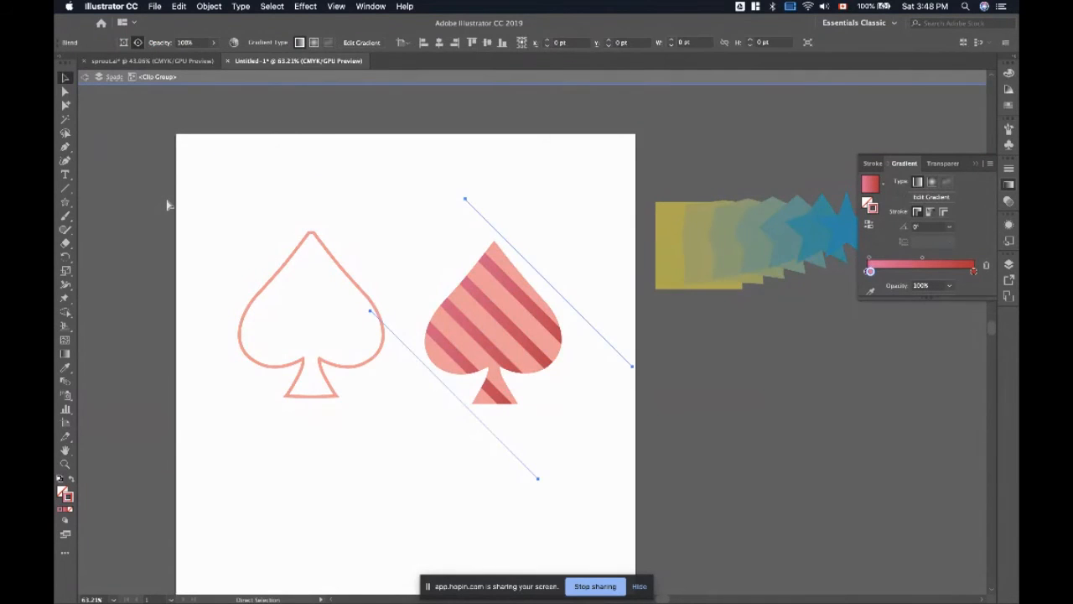
- Exit isolation mode to return from the striped blend to the full artwork
{"action": "key", "text": "v"}
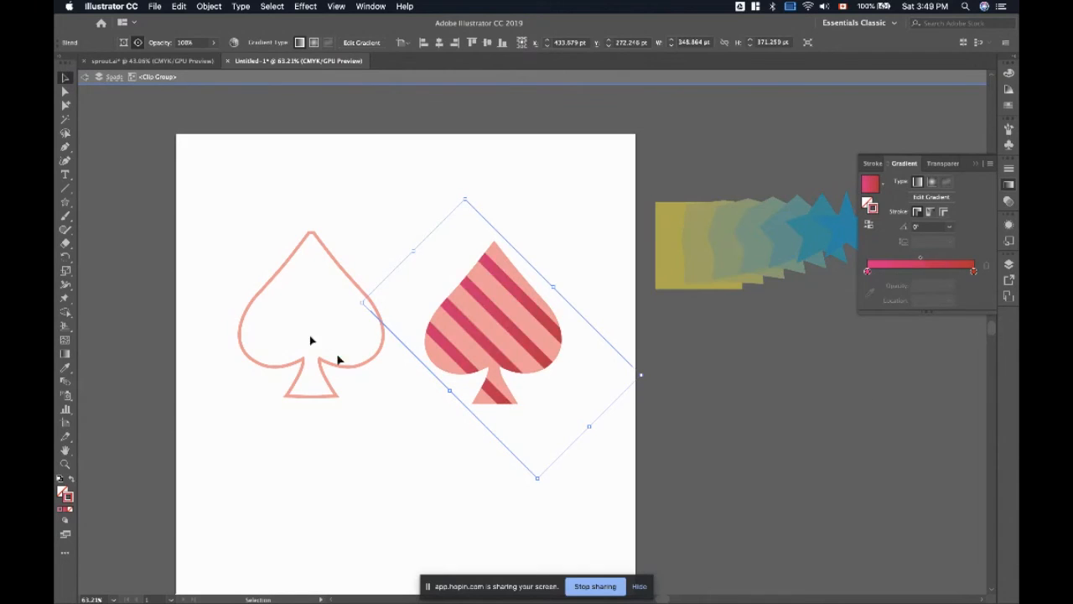
{"action": "left_click", "coordinate": [85, 78]}
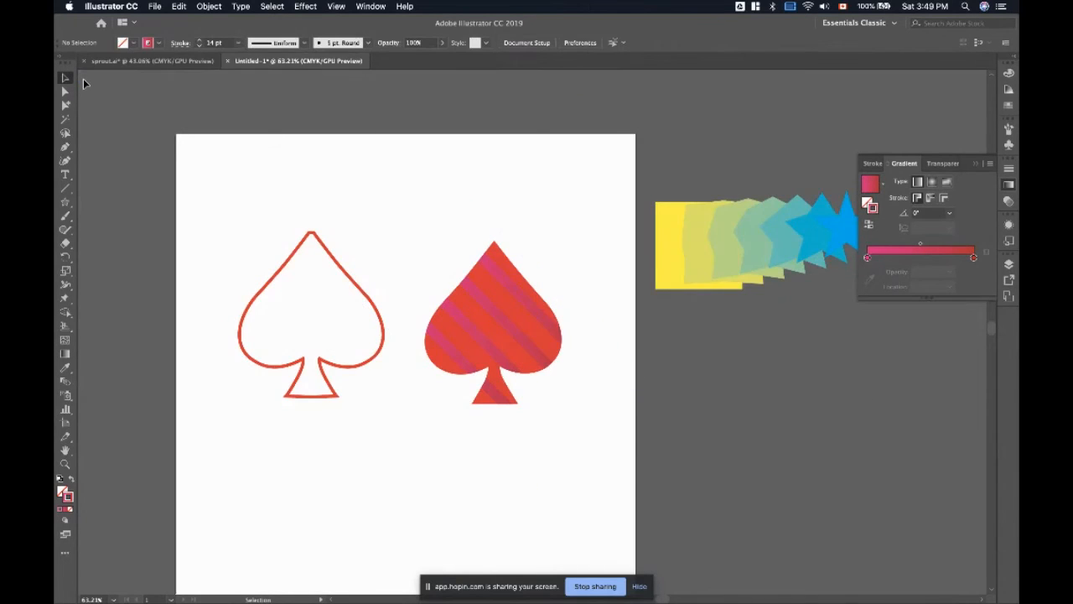
{"action": "left_click", "coordinate": [503, 357]}
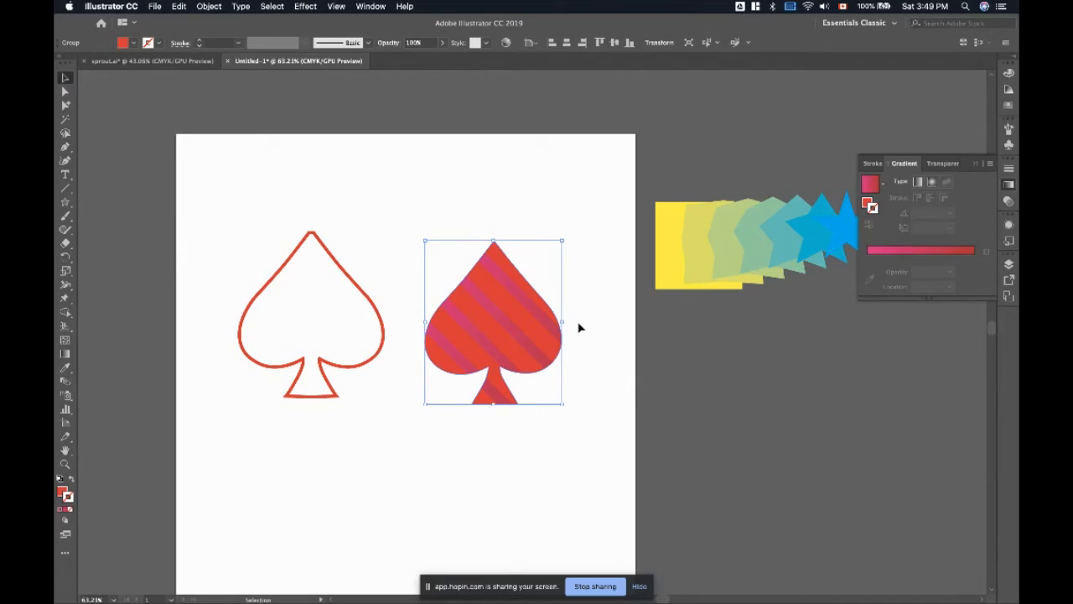
{"action": "left_click", "coordinate": [508, 43]}
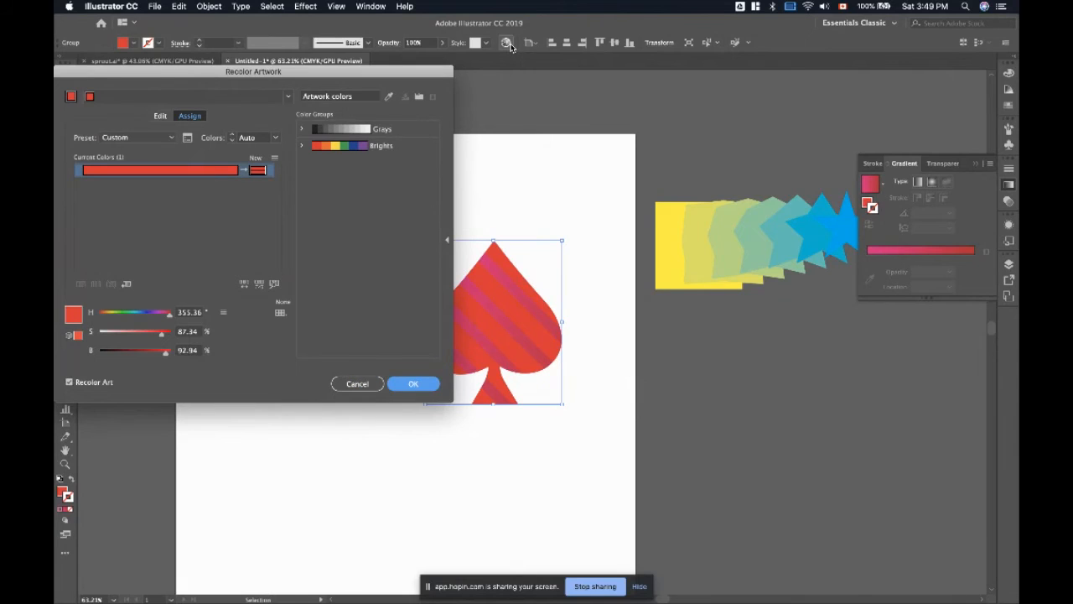
{"action": "left_click", "coordinate": [358, 384]}
- Try moving the striped overlay off the solid red spade, and undo the moves
{"action": "left_click_drag", "start_coordinate": [615, 440], "coordinate": [420, 217]}
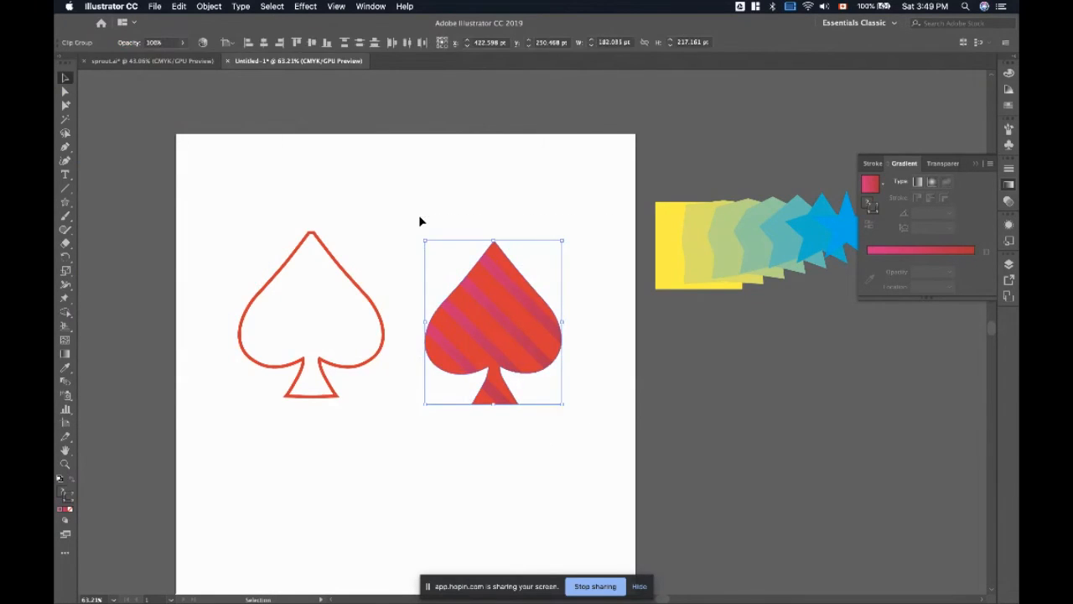
{"action": "left_click_drag", "start_coordinate": [486, 305], "coordinate": [486, 400]}
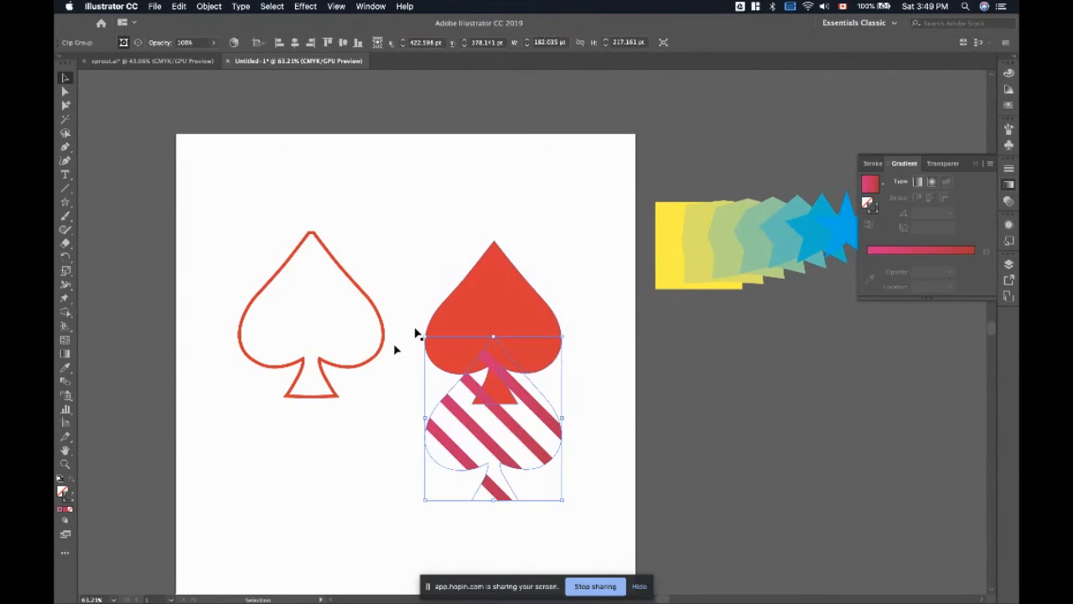
{"action": "key", "text": "super+z"}
{"action": "key", "text": "super+z"}
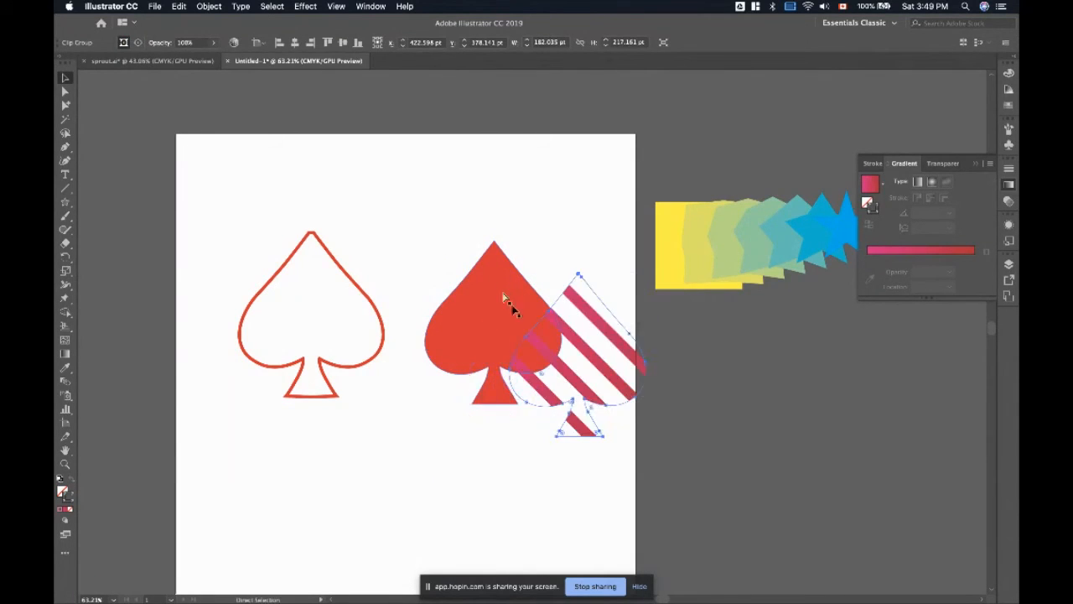
- Recolor the whole striped spade in blues, mapping the pink to hue 186, the dark red to blue and the bright red to hue 219
{"action": "left_click", "coordinate": [597, 480]}
{"action": "left_click", "coordinate": [503, 335]}
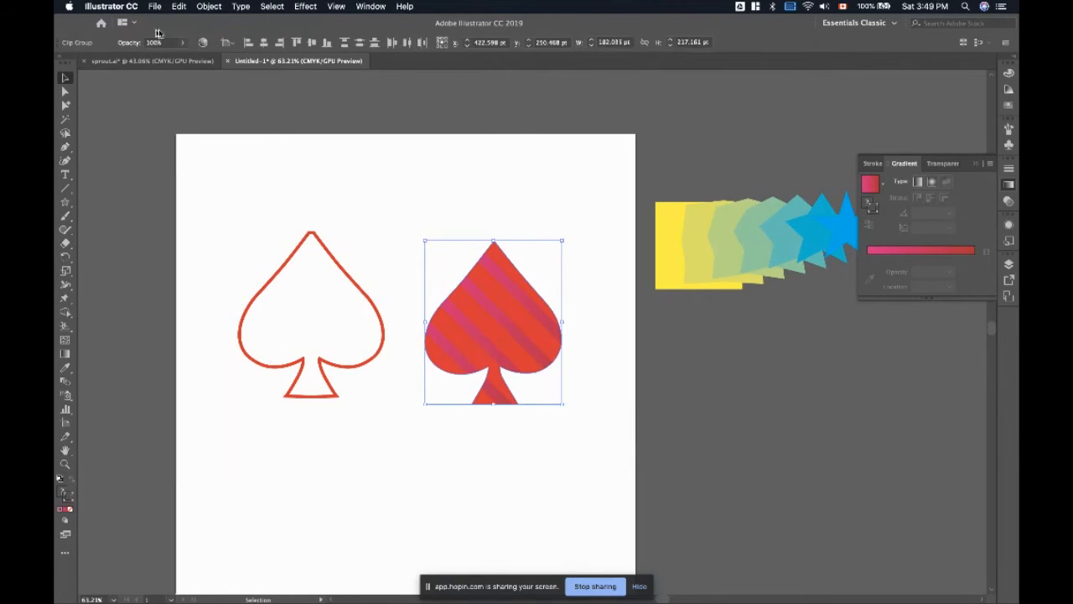
{"action": "left_click", "coordinate": [202, 42]}
{"action": "left_click_drag", "start_coordinate": [153, 71], "coordinate": [672, 142]}
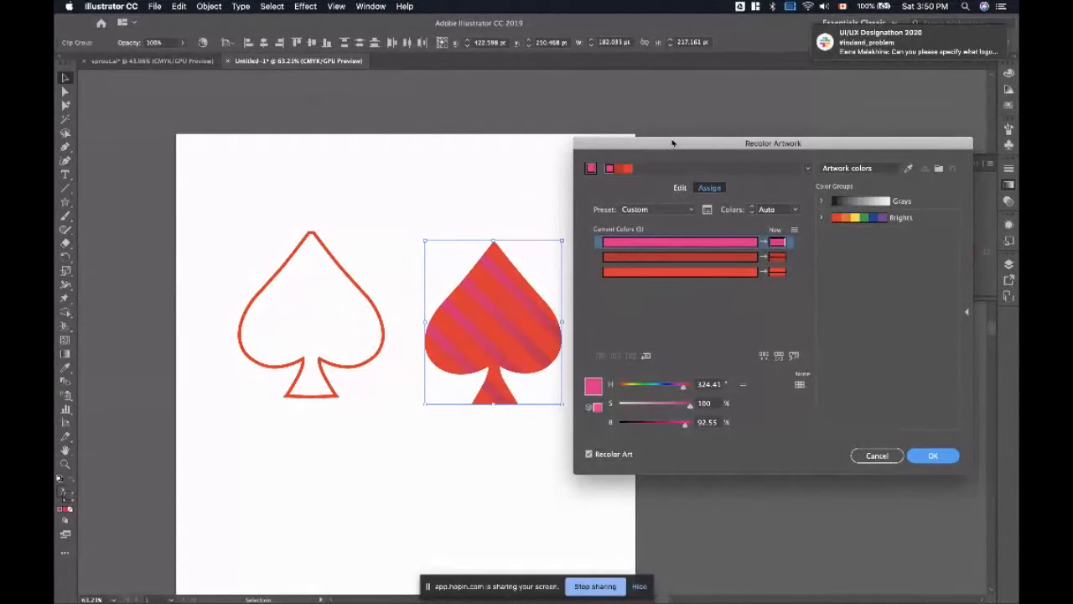
{"action": "left_click", "coordinate": [657, 385]}
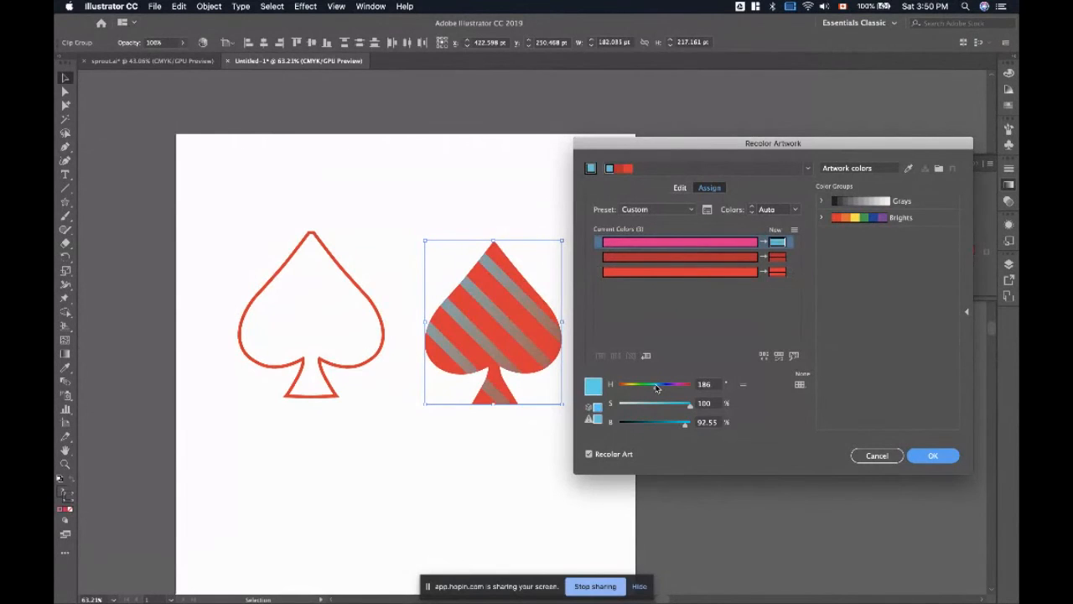
{"action": "left_click", "coordinate": [775, 258]}
{"action": "mouse_move", "coordinate": [678, 393]}
{"action": "left_mouse_down"}
{"action": "mouse_move", "coordinate": [656, 390]}
{"action": "mouse_move", "coordinate": [660, 427]}
{"action": "mouse_move", "coordinate": [663, 390]}
{"action": "left_mouse_up"}
{"action": "left_click", "coordinate": [773, 274]}
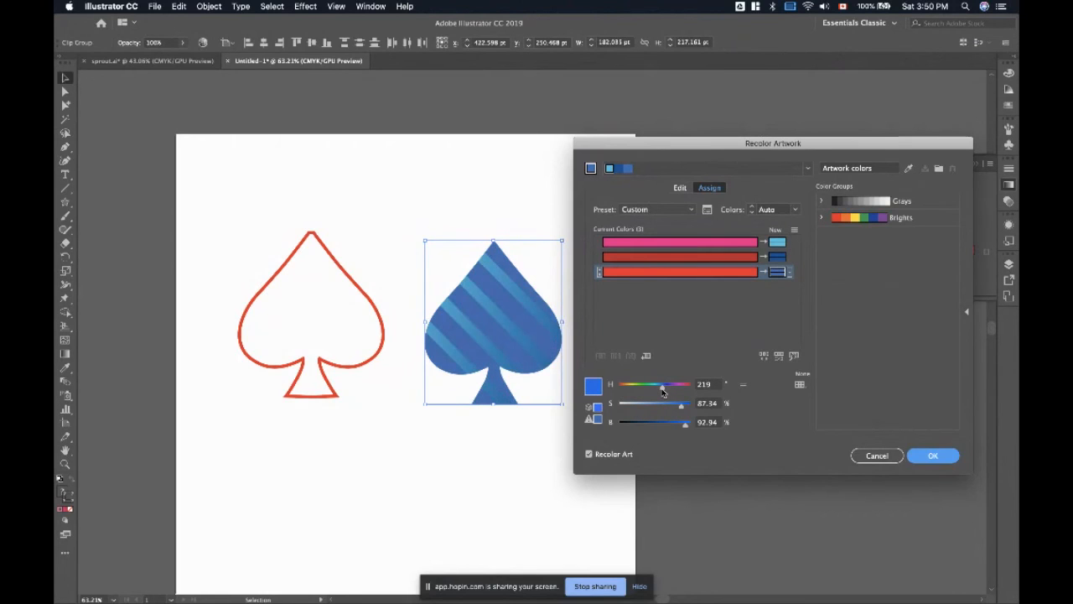
{"action": "left_click", "coordinate": [932, 453]}
{"action": "left_click", "coordinate": [701, 503]}
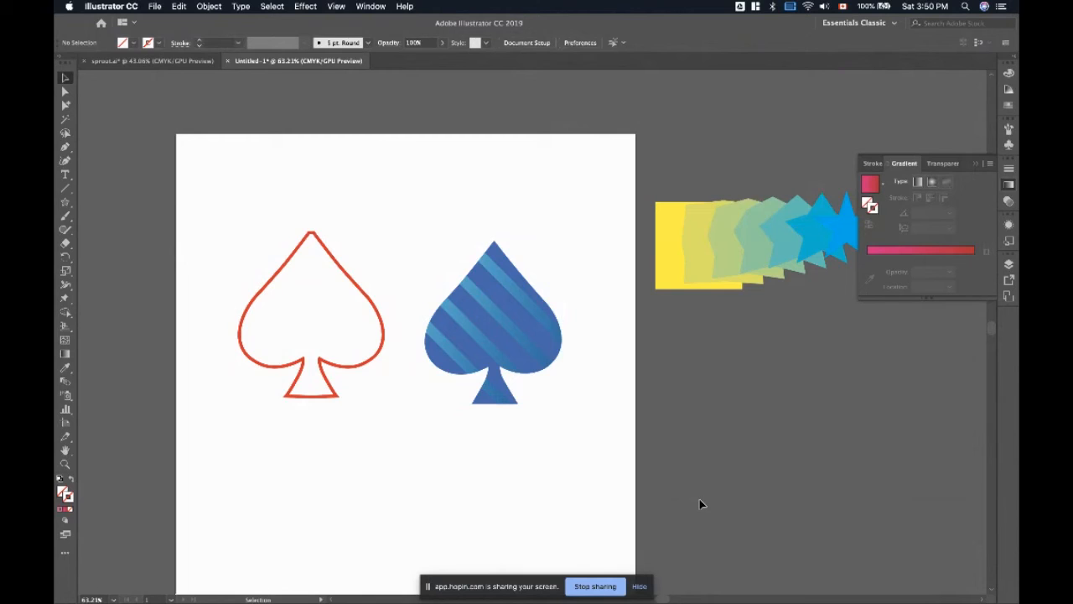
- Try placing the blue spade below the outlined one, and undo back to the red striped version
{"action": "left_click", "coordinate": [445, 270]}
{"action": "left_click_drag", "start_coordinate": [475, 308], "coordinate": [363, 424]}
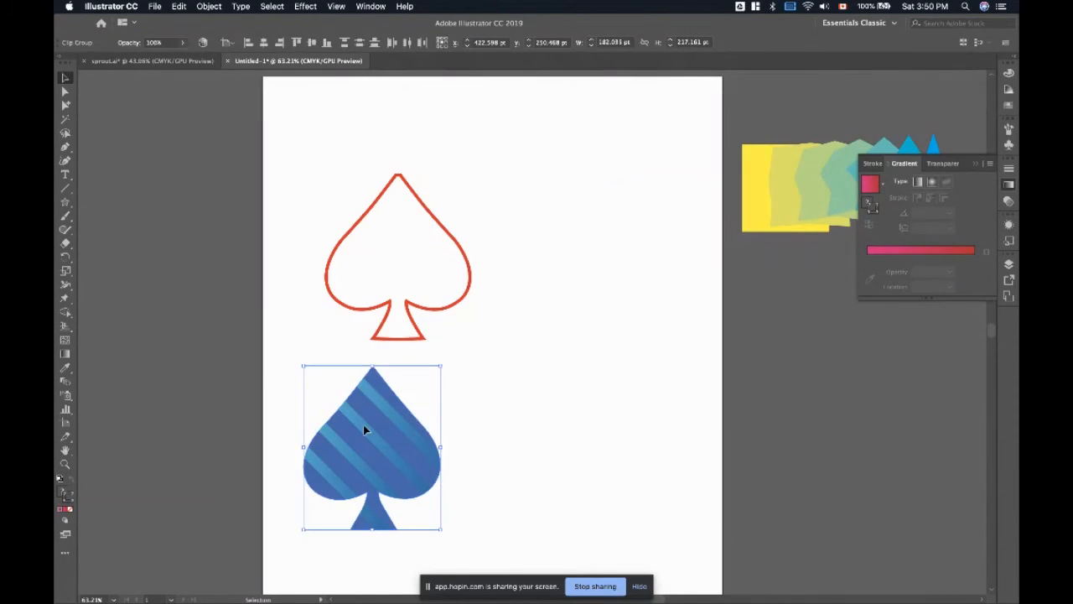
{"action": "key", "text": "super+z"}
{"action": "key", "text": "super+z"}
{"action": "left_click_drag", "start_coordinate": [633, 258], "coordinate": [352, 474]}
{"action": "key", "text": "super+z"}
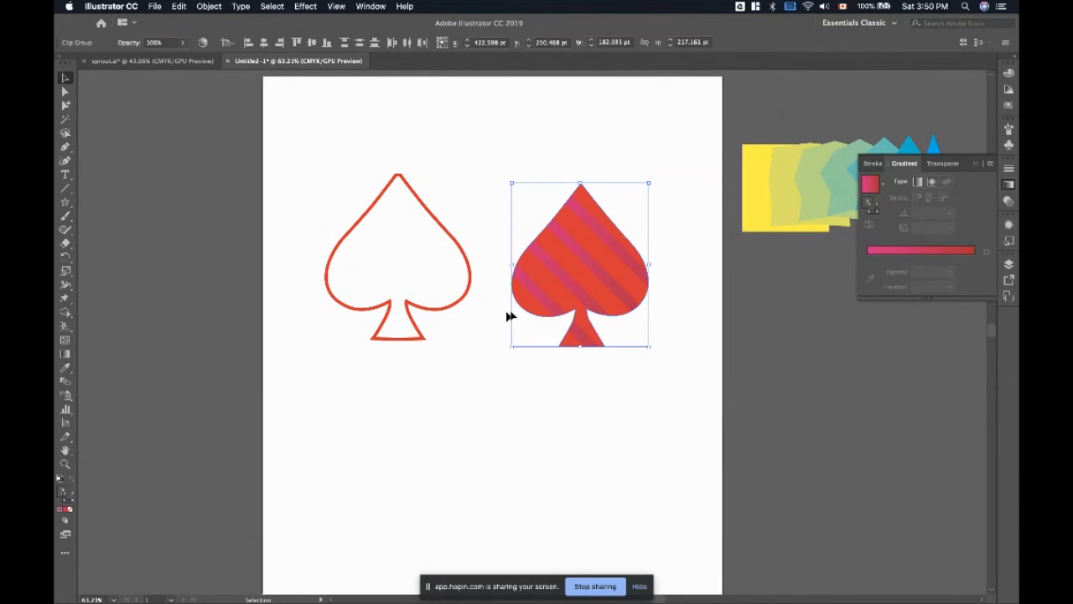
- Duplicate the red striped spade into a row of three copies beneath the original spades
{"action": "left_click_drag", "start_coordinate": [598, 257], "coordinate": [362, 459]}
{"action": "left_click_drag", "start_coordinate": [353, 460], "coordinate": [678, 462]}
{"action": "left_click", "coordinate": [516, 460]}
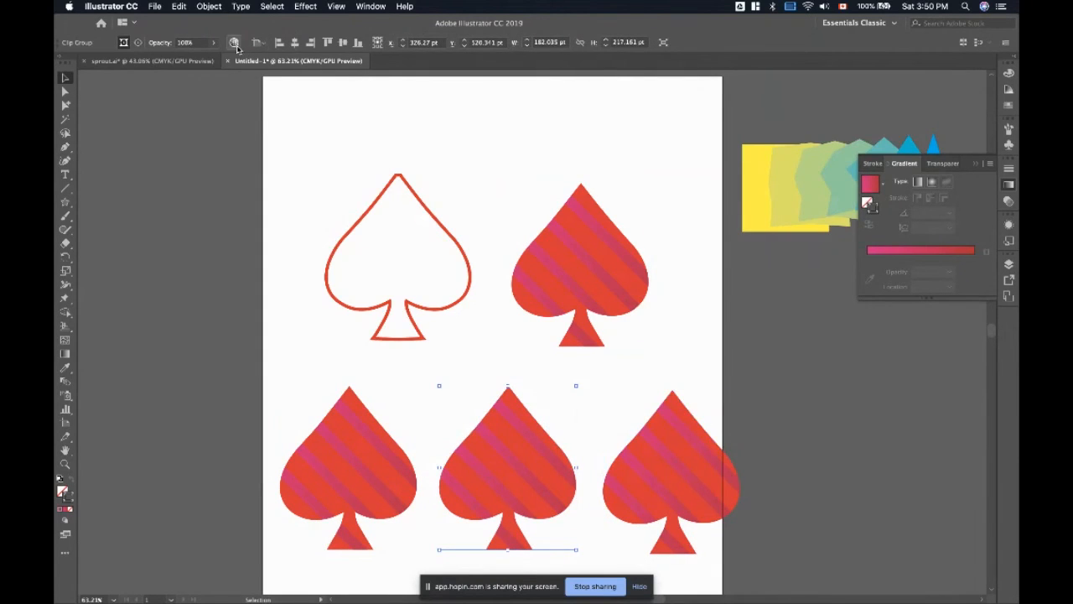
{"action": "left_click", "coordinate": [234, 43]}
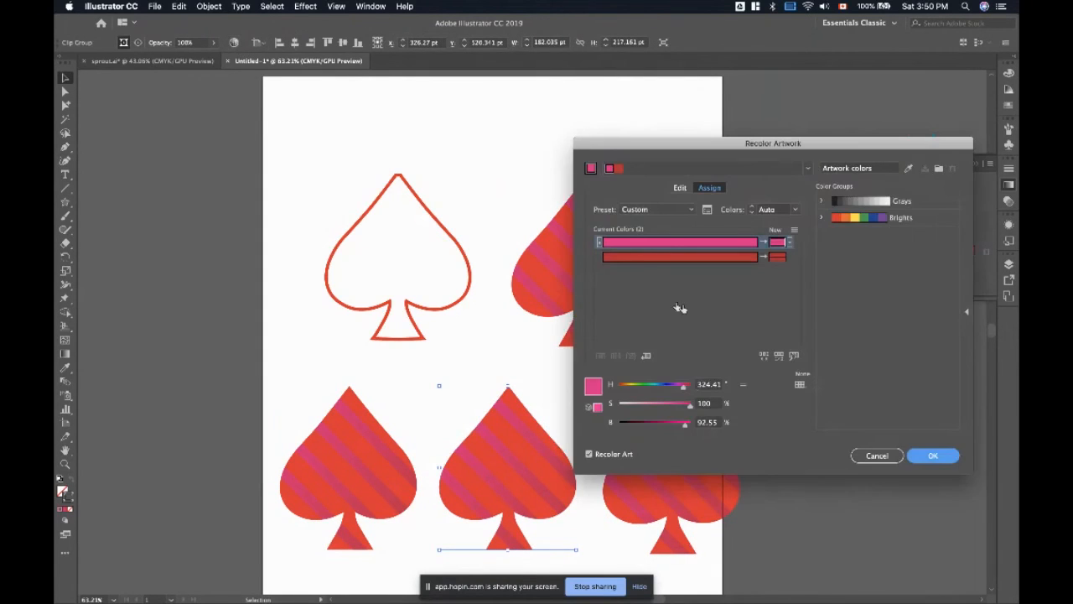
{"action": "left_click", "coordinate": [865, 455]}
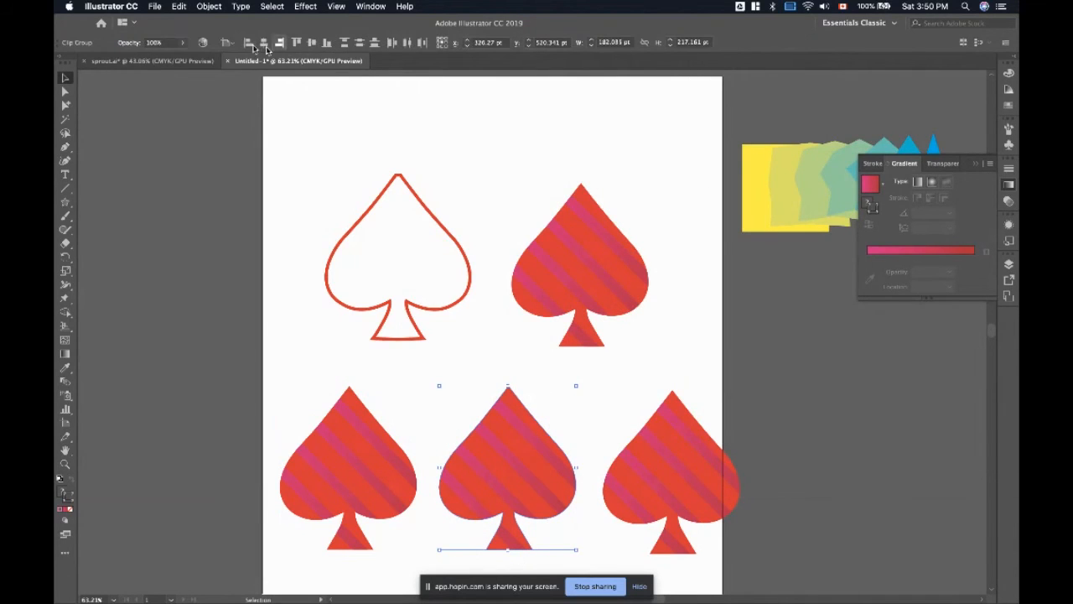
- In Recolor Artwork for the middle spade copy, shift the stripes' pink to hue 189 and the dark red to hue 241
{"action": "left_click", "coordinate": [203, 42]}
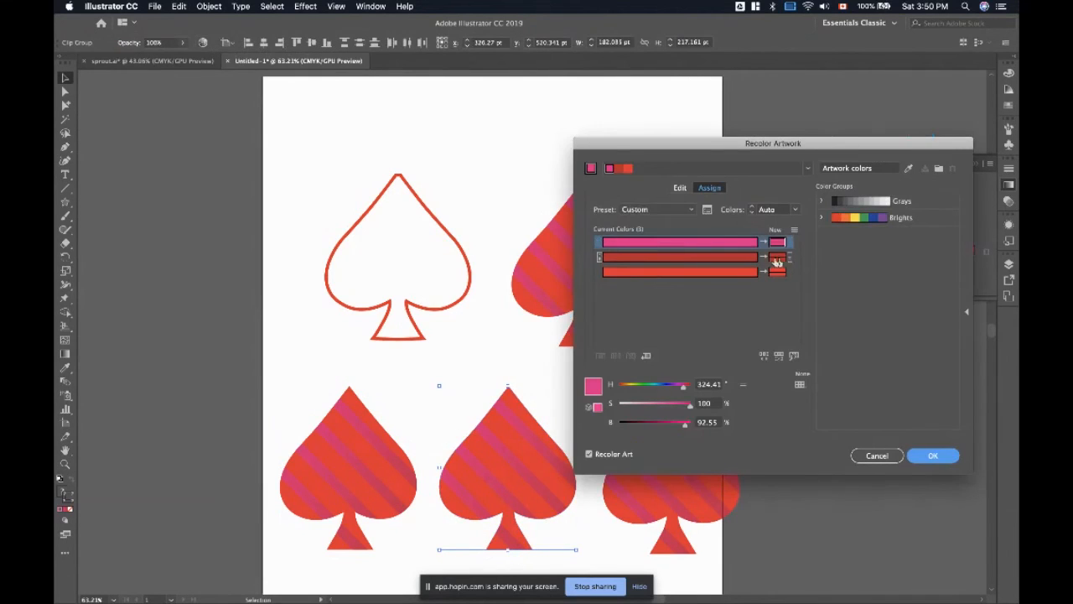
{"action": "left_click", "coordinate": [661, 385]}
{"action": "left_click", "coordinate": [776, 264]}
{"action": "left_click", "coordinate": [666, 385]}
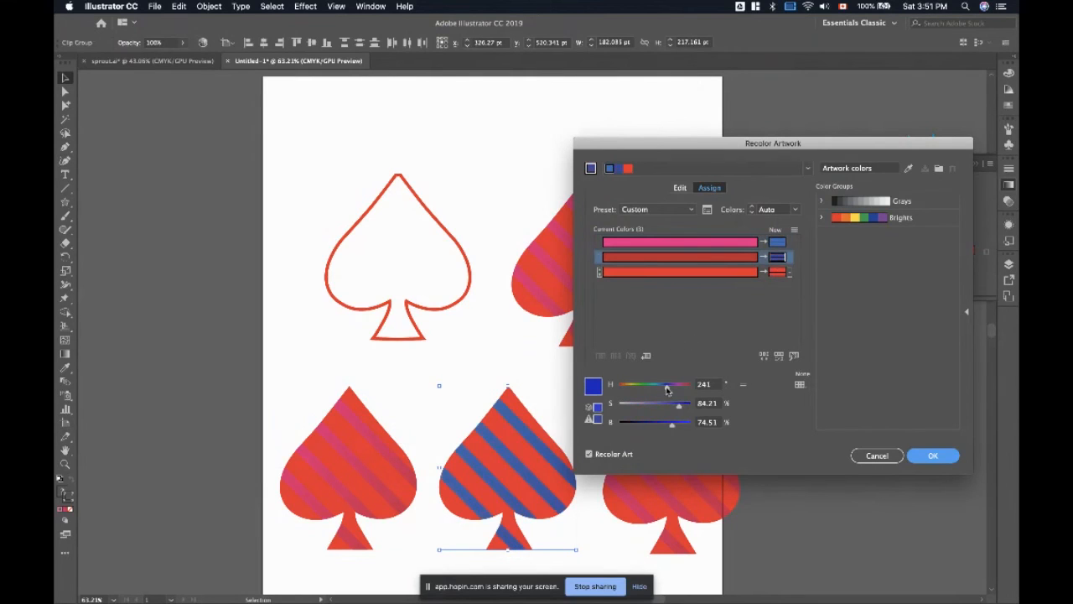
{"action": "left_click", "coordinate": [775, 242]}
{"action": "left_click", "coordinate": [654, 385]}
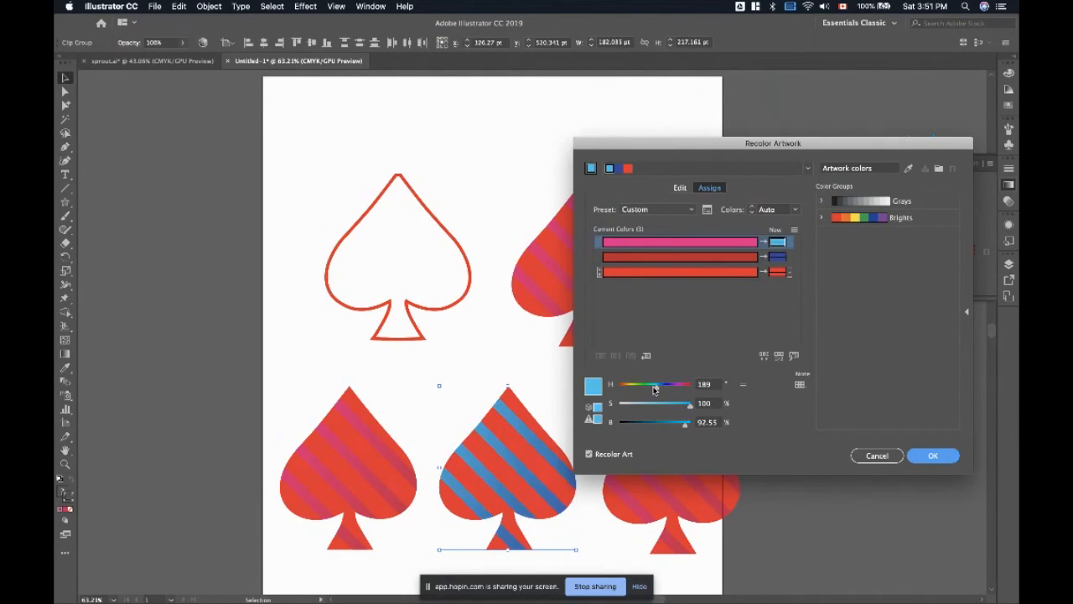
- Change the middle spade's bright red base to blue at hue 211 and apply the recoloring
{"action": "left_click", "coordinate": [777, 272]}
{"action": "left_click", "coordinate": [656, 385]}
{"action": "left_click", "coordinate": [658, 386]}
{"action": "left_click_drag", "start_coordinate": [658, 389], "coordinate": [663, 391]}
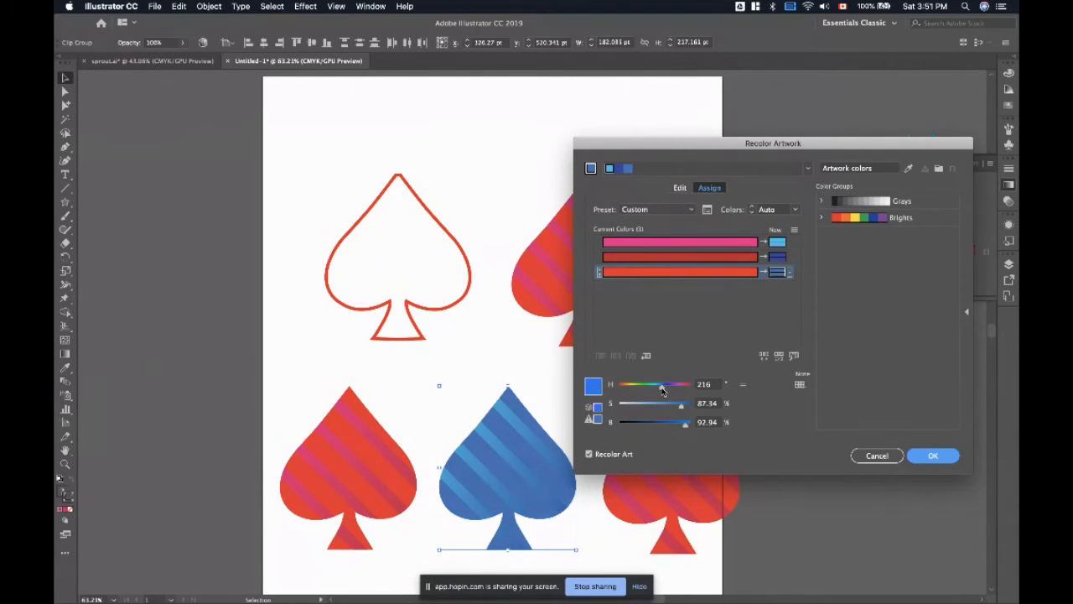
{"action": "left_click", "coordinate": [659, 388]}
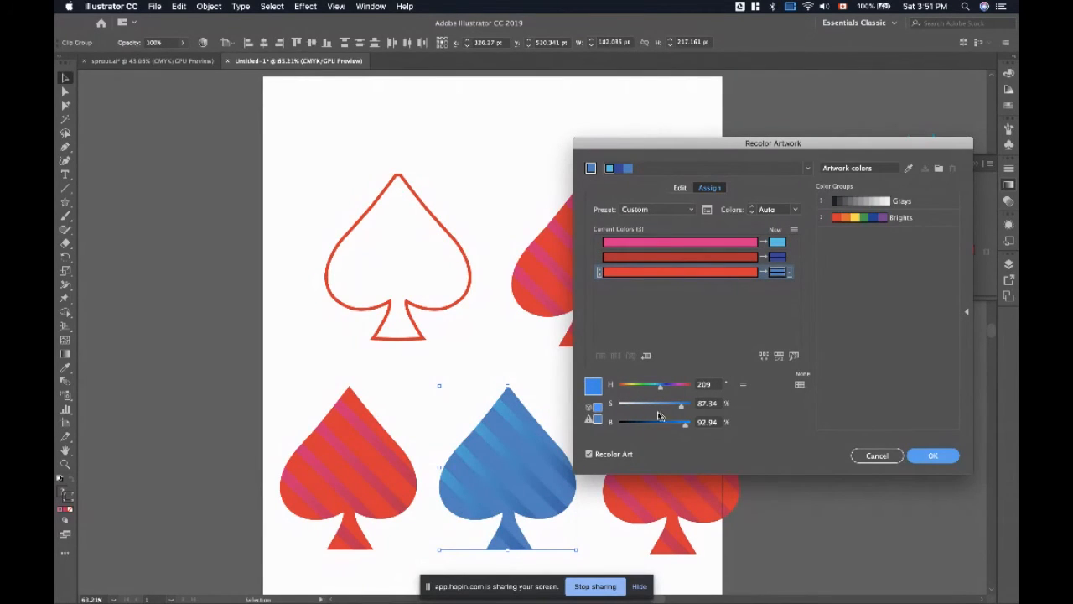
{"action": "left_click", "coordinate": [662, 388]}
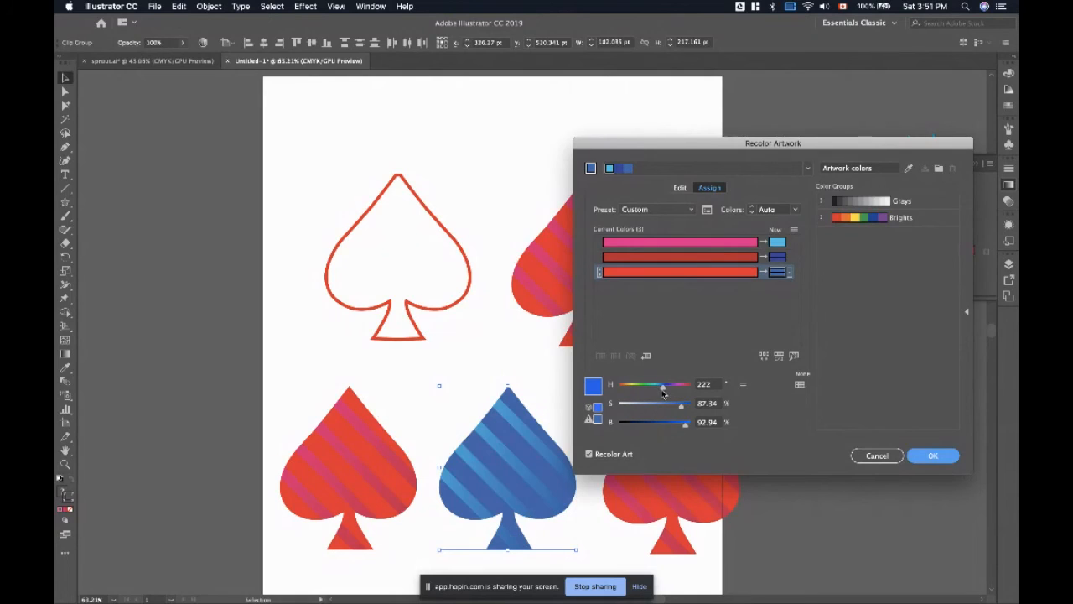
{"action": "left_click", "coordinate": [658, 388]}
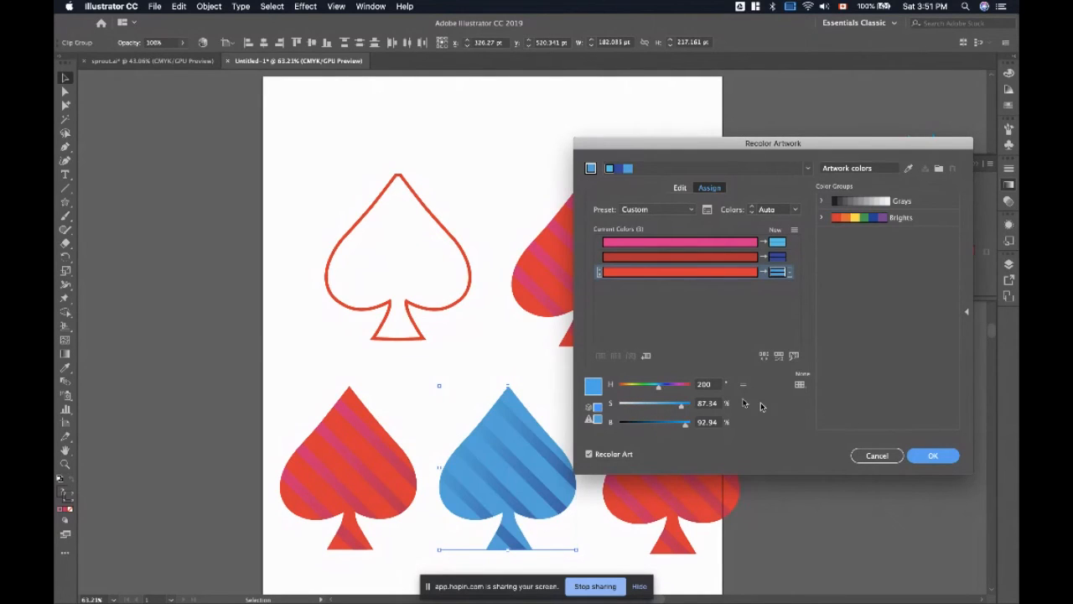
{"action": "left_click", "coordinate": [659, 387]}
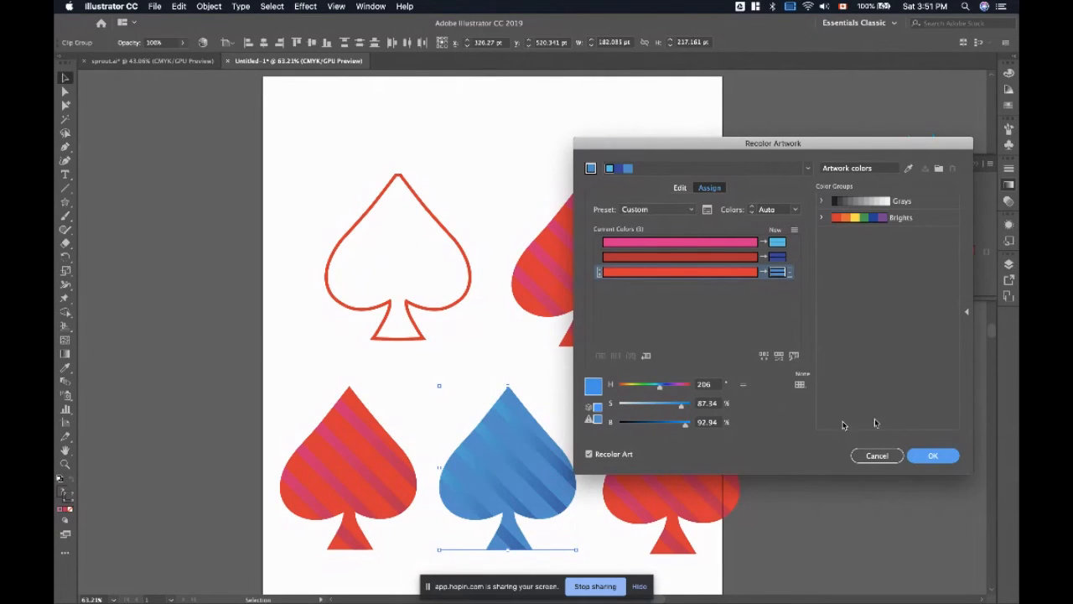
{"action": "left_click", "coordinate": [661, 388]}
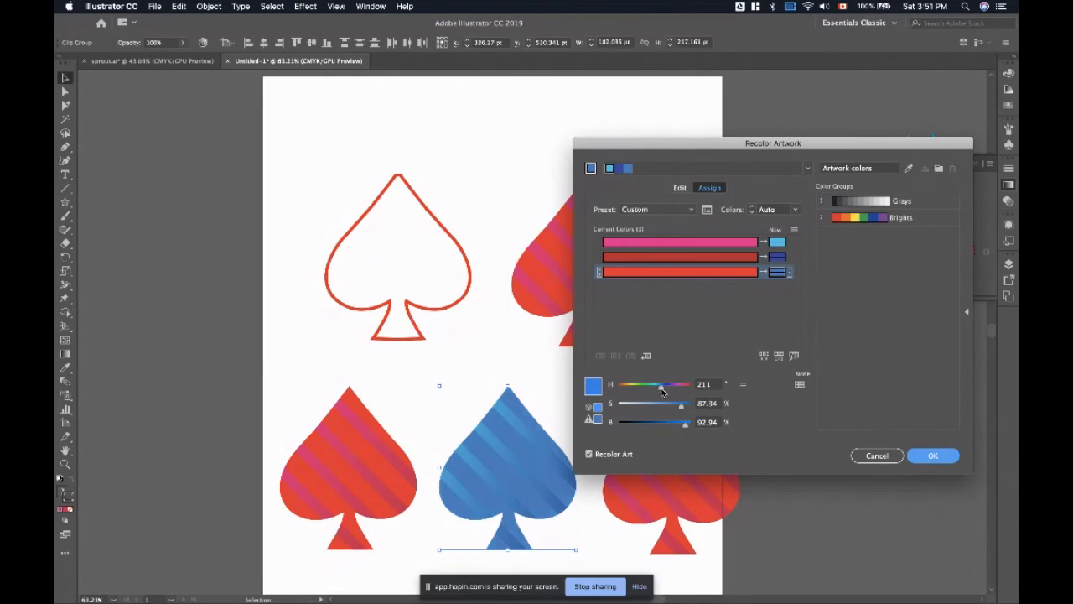
{"action": "left_click", "coordinate": [922, 457]}
- Recolor the third spade copy's stripes, mapping the pink to hue 116 and the dark red to a darkened green at hue 111
{"action": "left_click", "coordinate": [686, 470]}
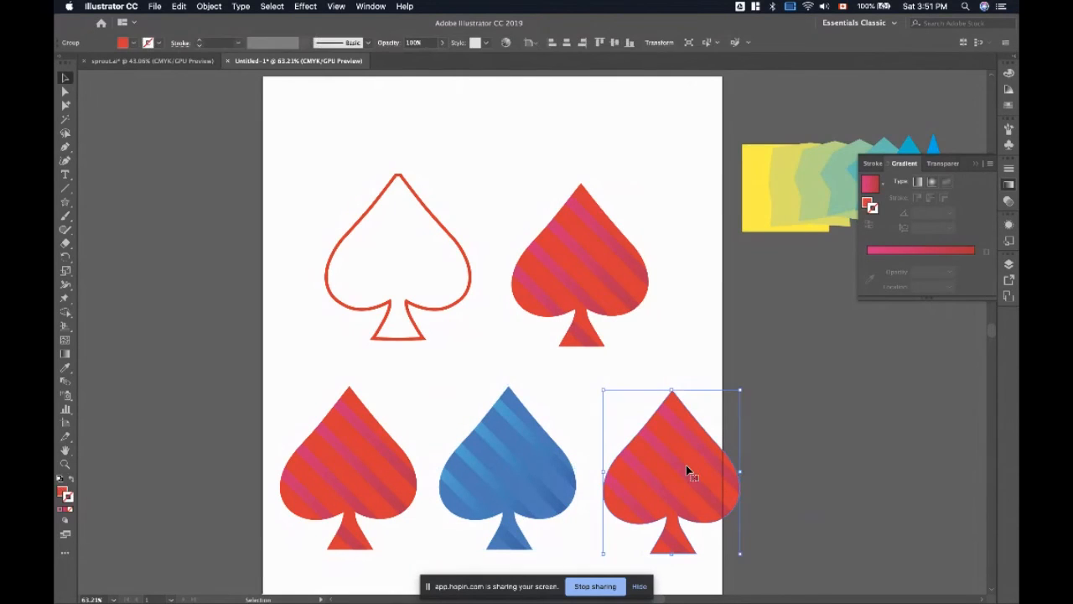
{"action": "left_click_drag", "start_coordinate": [723, 366], "coordinate": [637, 544]}
{"action": "left_click", "coordinate": [203, 43]}
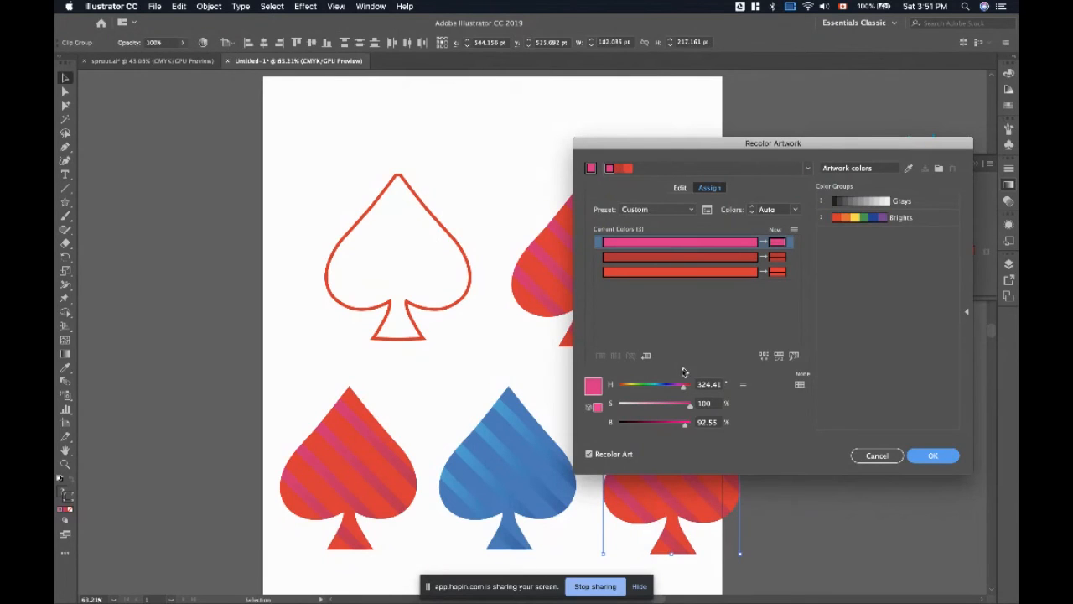
{"action": "left_click_drag", "start_coordinate": [679, 387], "coordinate": [642, 387]}
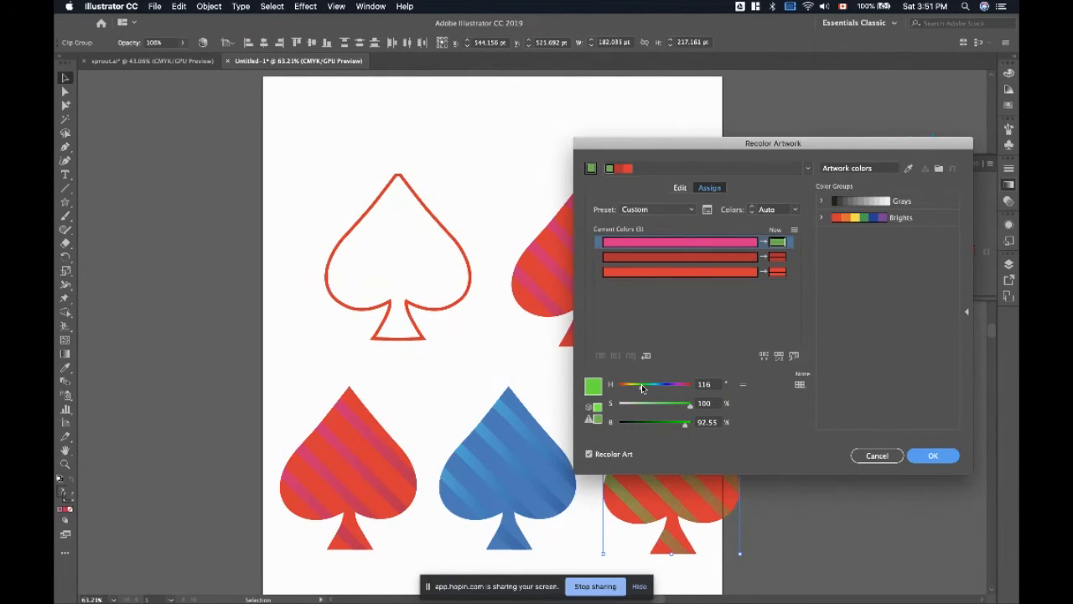
{"action": "left_click_drag", "start_coordinate": [747, 140], "coordinate": [346, 133]}
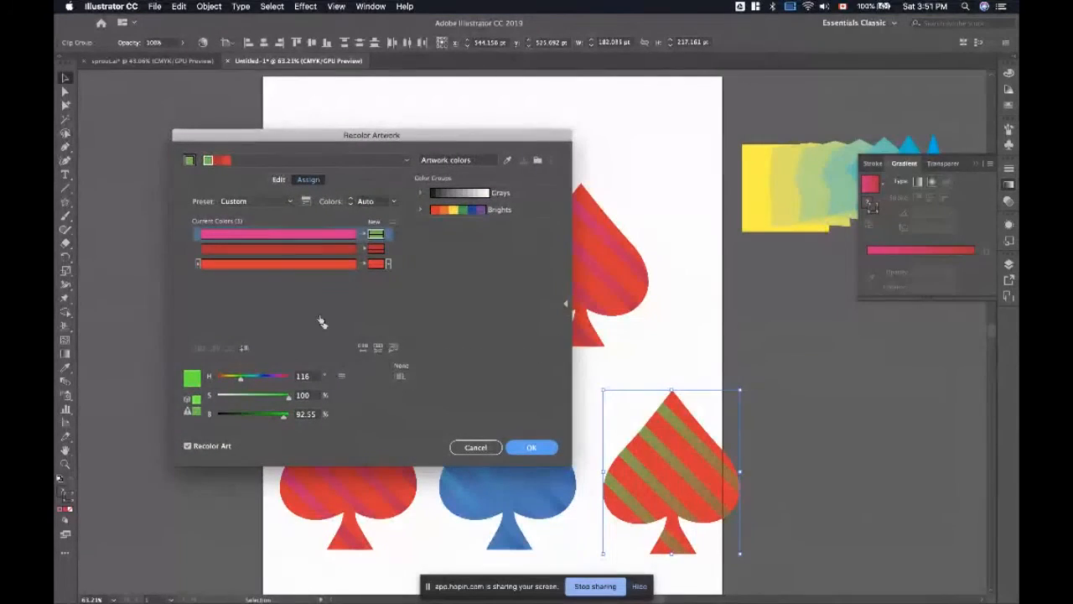
{"action": "left_click", "coordinate": [373, 248]}
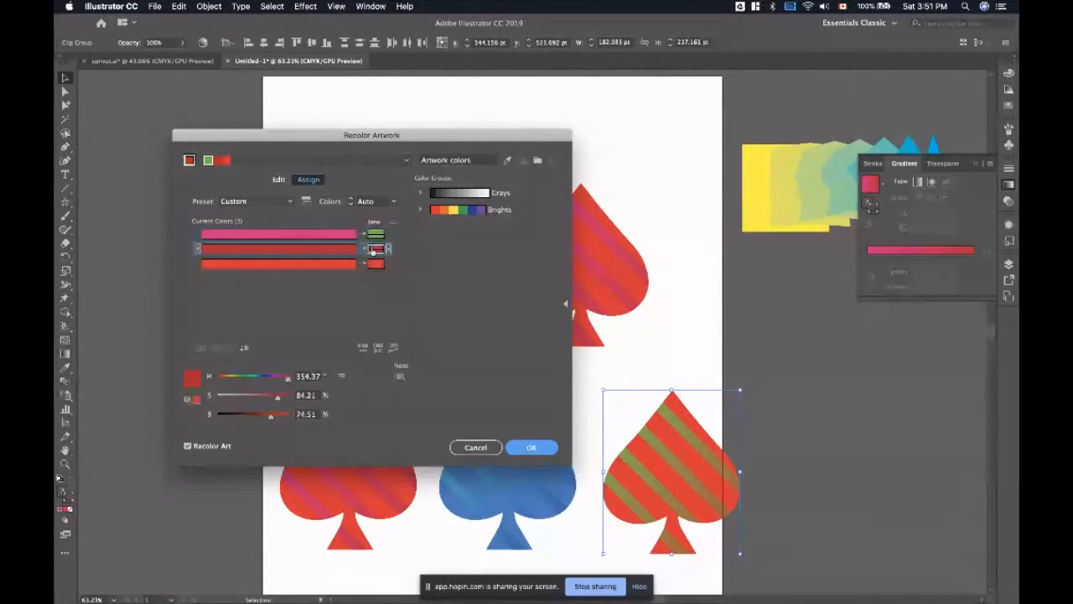
{"action": "left_click", "coordinate": [240, 379]}
{"action": "left_click_drag", "start_coordinate": [270, 415], "coordinate": [249, 416]}
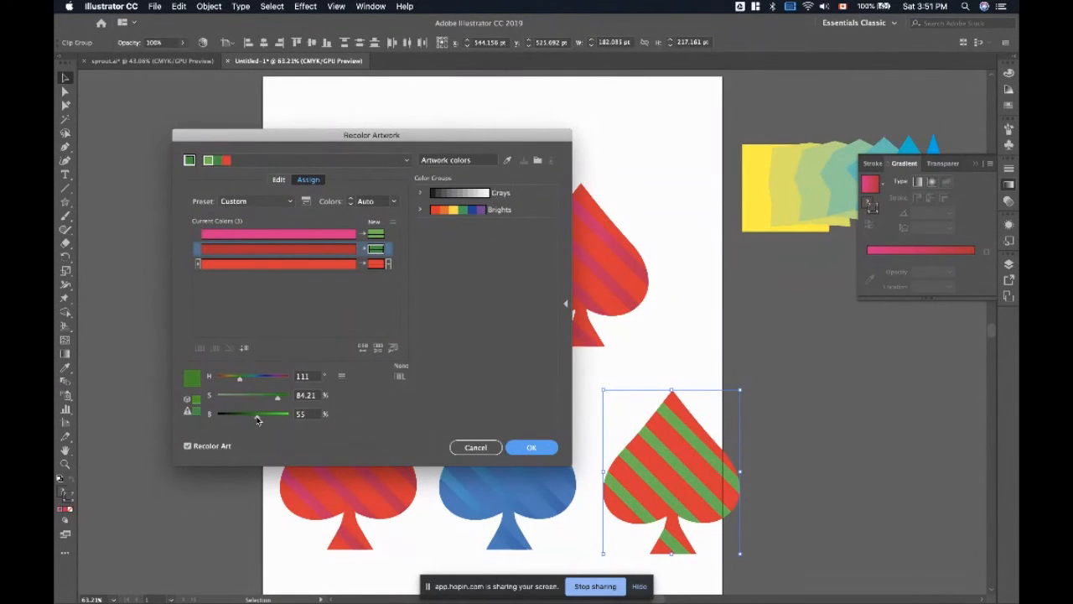
- Change the third spade's bright red base to green at hue 114, apply the recoloring and deselect the artwork
{"action": "left_click", "coordinate": [373, 264]}
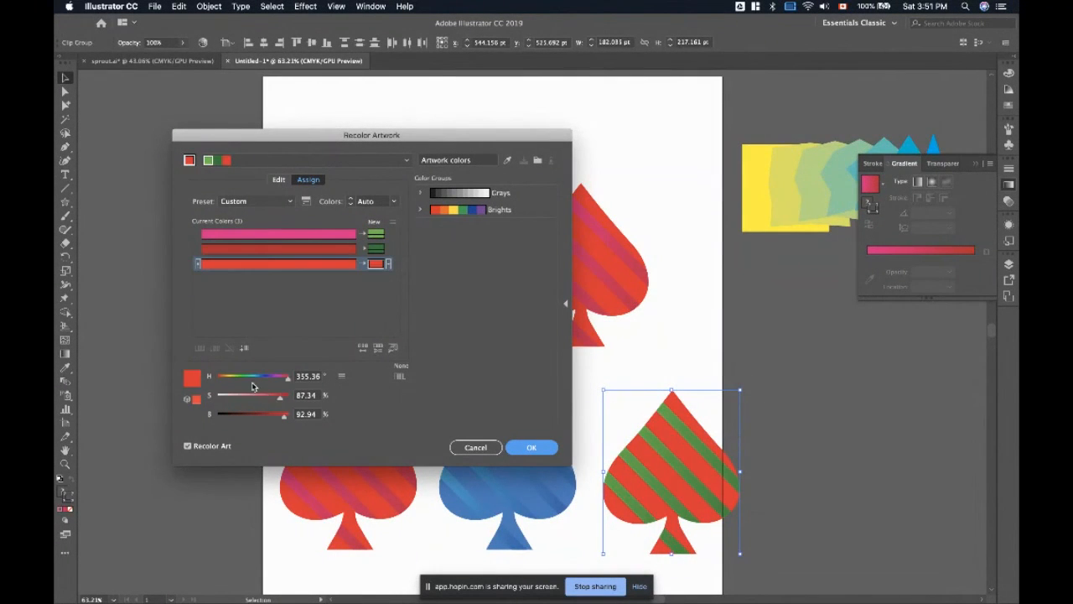
{"action": "left_click", "coordinate": [241, 379]}
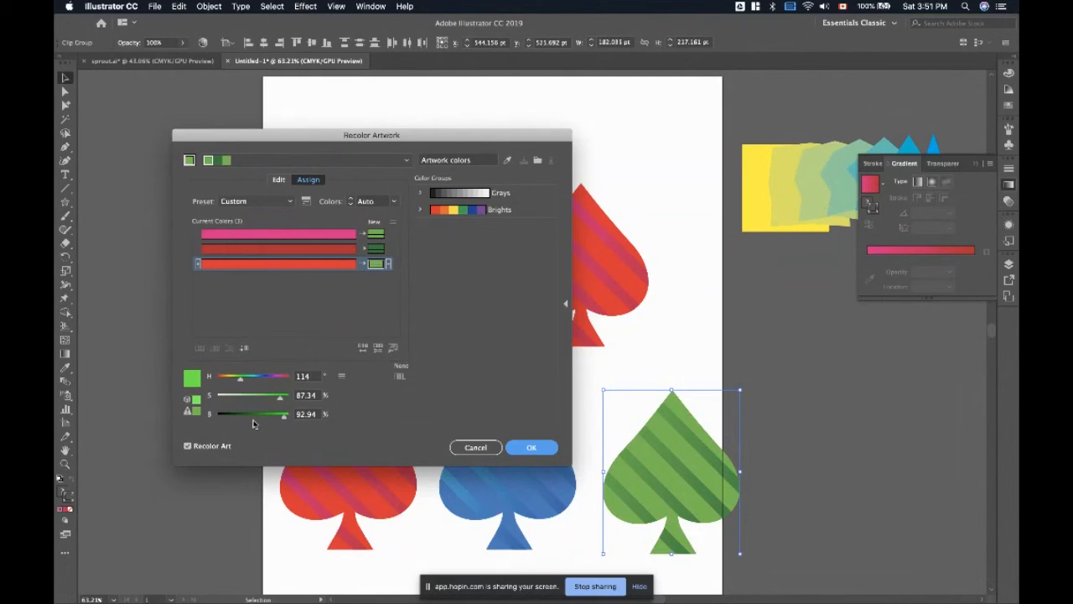
{"action": "left_click", "coordinate": [531, 447]}
{"action": "left_click", "coordinate": [653, 355]}
{"action": "scroll", "coordinate": [652, 356], "scroll_direction": "down", "scroll_amount": 2}
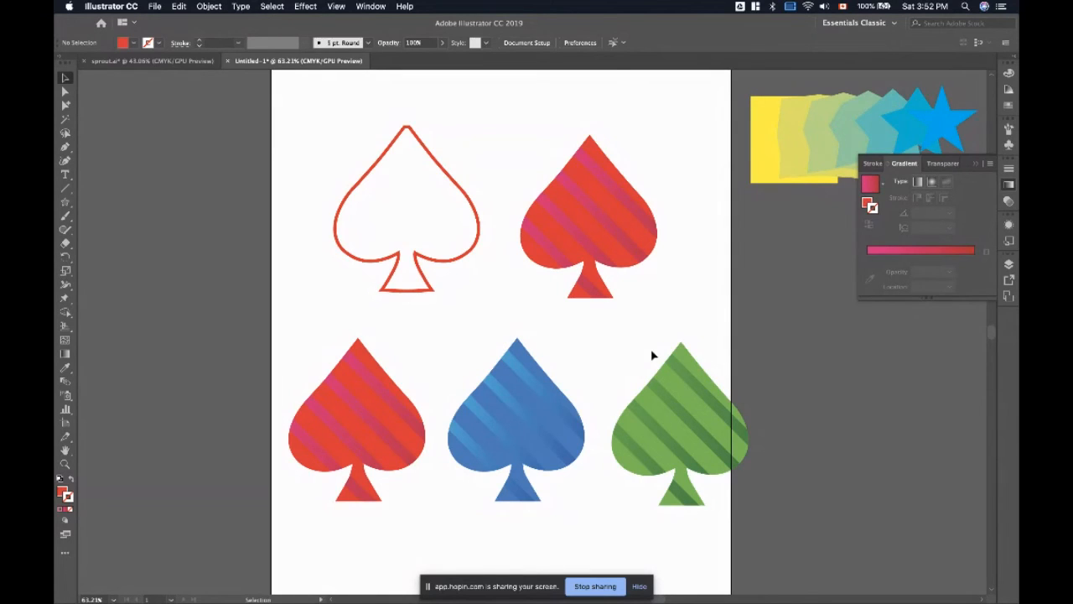
- Copy the red striped spade in the lower row and paste it onto an empty canvas area of the XD document
{"action": "left_click_drag", "start_coordinate": [275, 354], "coordinate": [402, 528]}
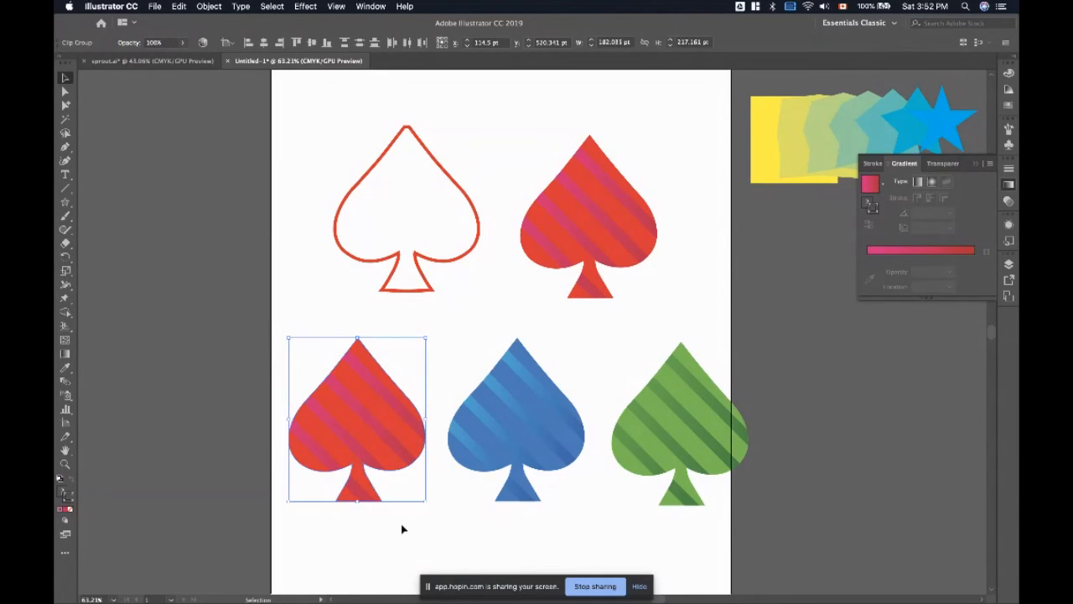
{"action": "key", "text": "ctrl+Up"}
{"action": "left_click", "coordinate": [786, 196]}
{"action": "scroll", "coordinate": [587, 235], "scroll_direction": "up", "scroll_amount": 5}
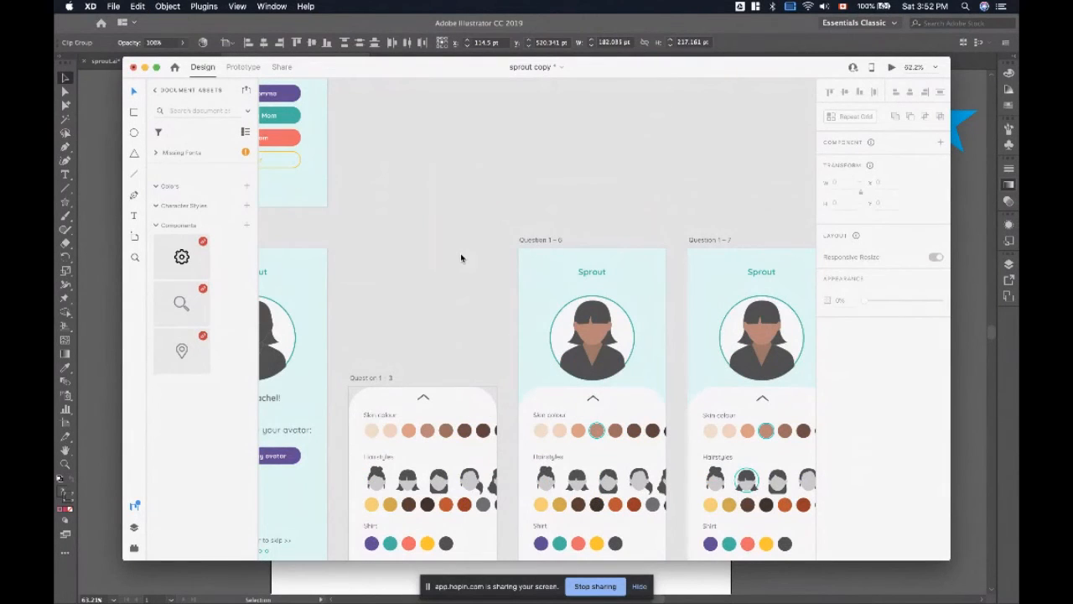
{"action": "key", "text": "super+v"}
{"action": "left_click_drag", "start_coordinate": [536, 312], "coordinate": [408, 203]}
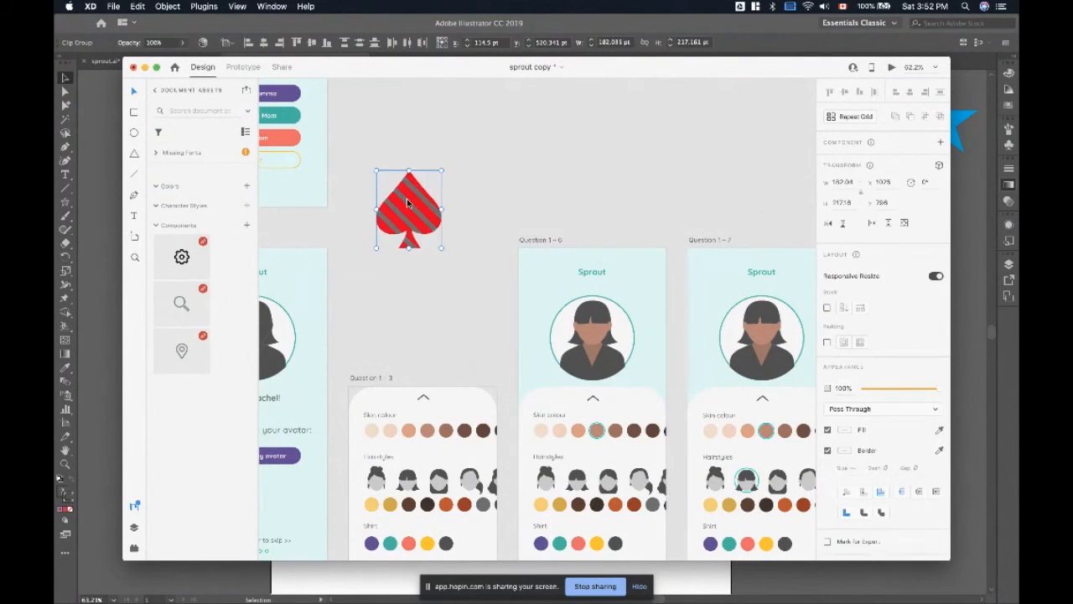
{"action": "scroll", "coordinate": [408, 202], "scroll_direction": "up", "scroll_amount": 5}
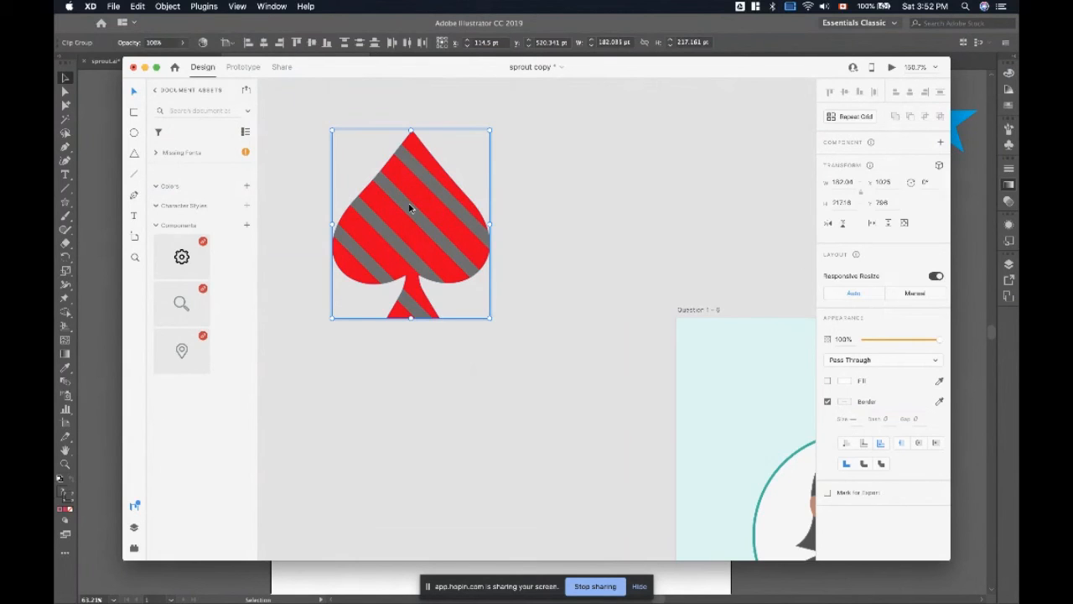
- Delete the pasted stripes and the red spade shape from the XD canvas
{"action": "key", "text": "Delete"}
{"action": "left_click", "coordinate": [410, 207]}
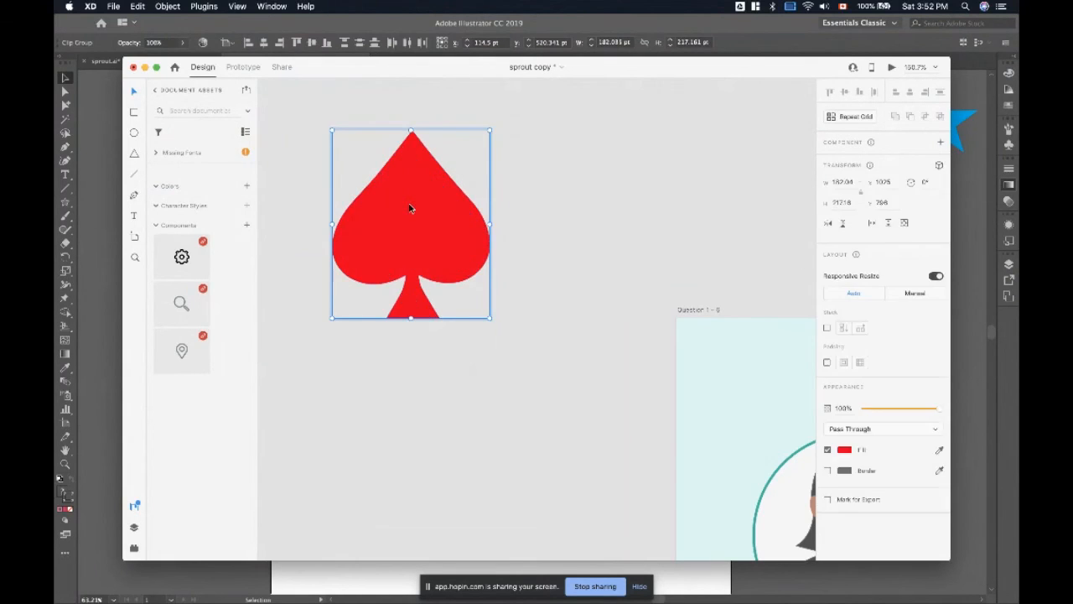
{"action": "key", "text": "Delete"}
- Switch back to Illustrator, isolate the lower red spade's clip group and expand its stripe blend into separate lines
{"action": "key", "text": "ctrl+Up"}
{"action": "left_click", "coordinate": [648, 482]}
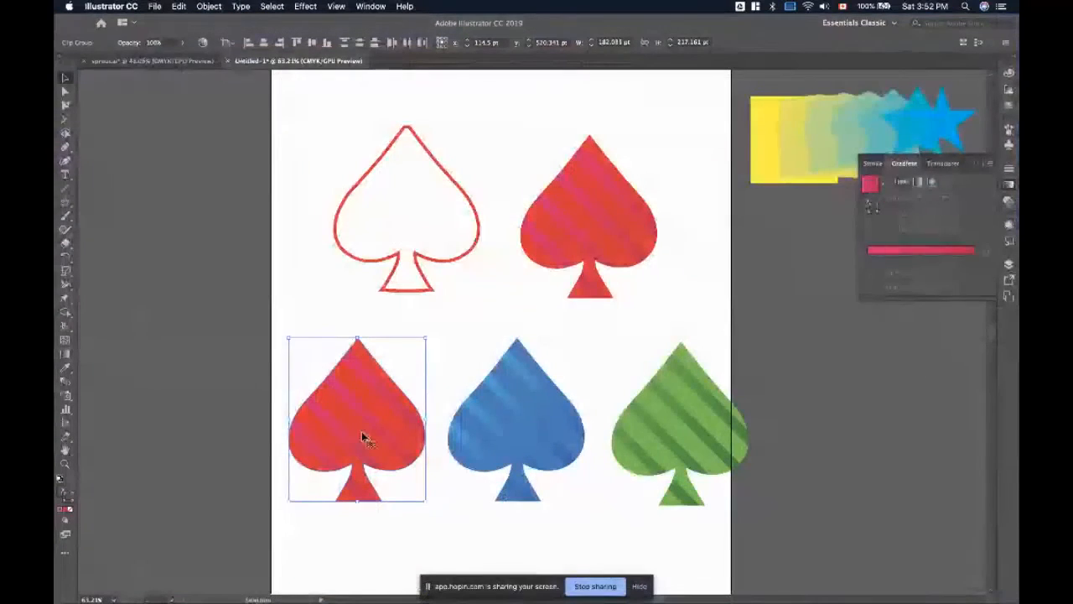
{"action": "double_click", "coordinate": [384, 393]}
{"action": "left_click", "coordinate": [385, 393]}
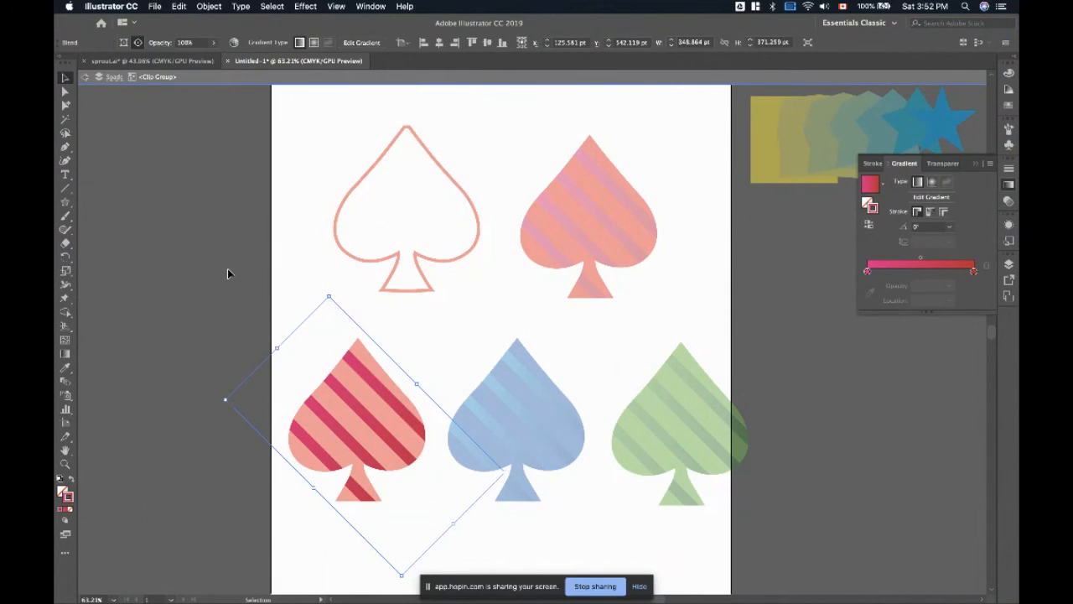
{"action": "left_click", "coordinate": [208, 6]}
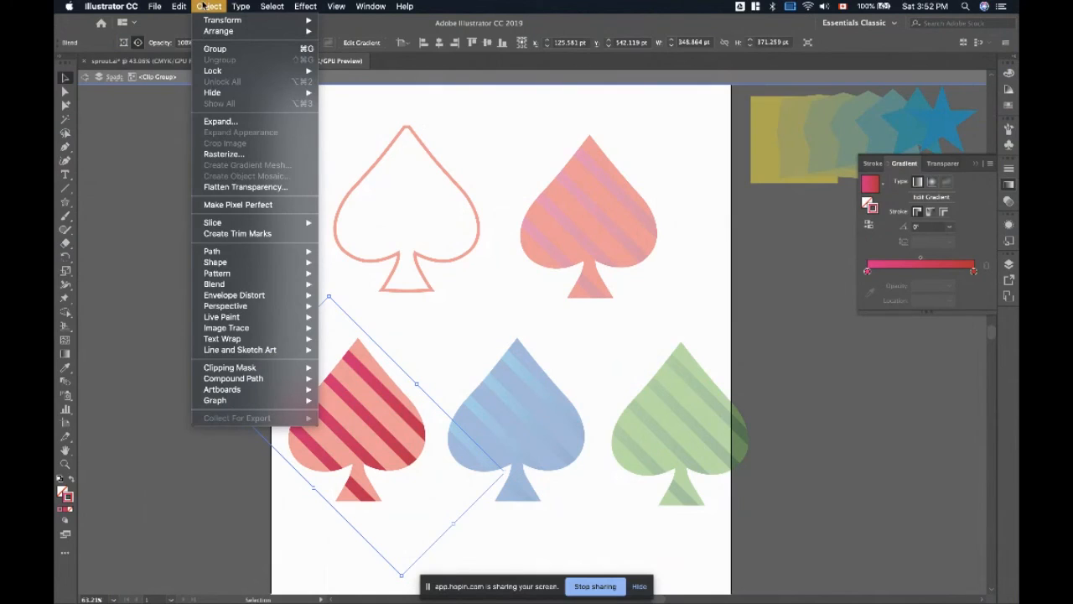
{"action": "left_click", "coordinate": [234, 122]}
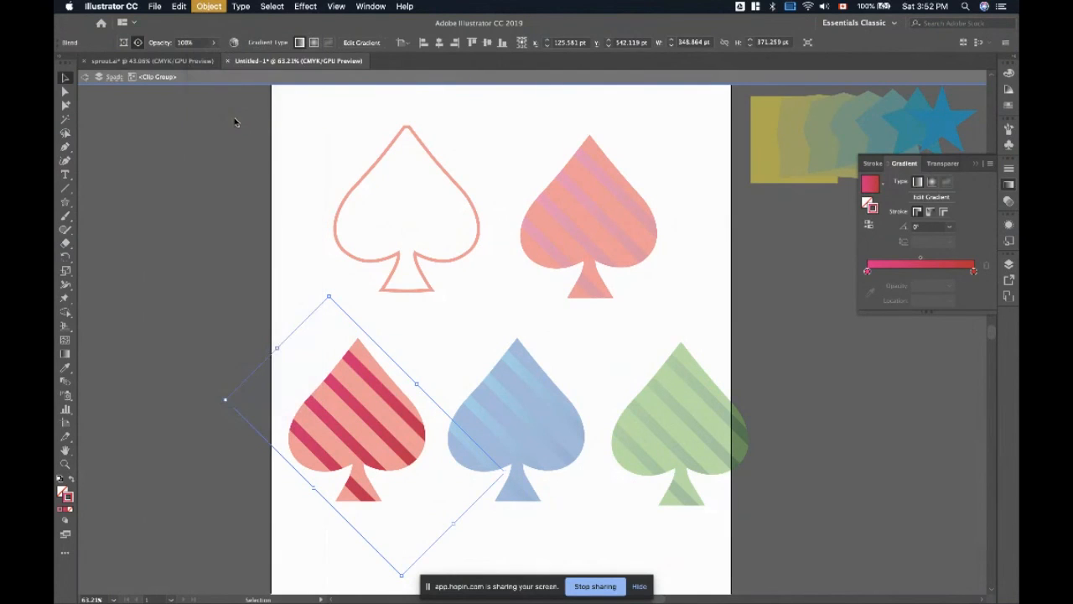
{"action": "left_click", "coordinate": [167, 233]}
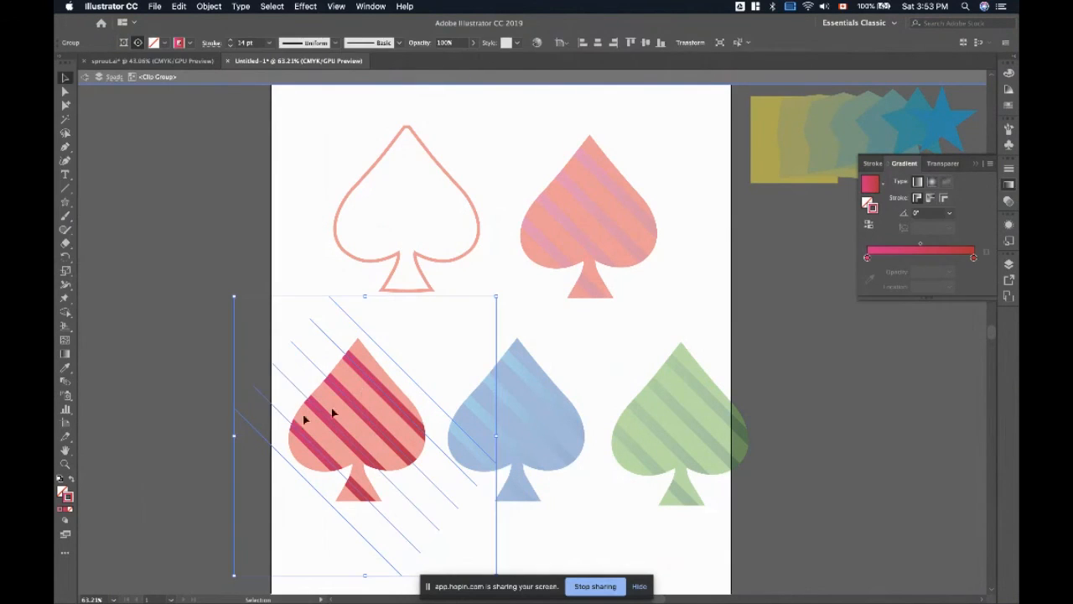
- Expand the fill and stroke of the separated stripe lines into filled shapes
{"action": "left_click", "coordinate": [203, 466]}
{"action": "left_click", "coordinate": [317, 447]}
{"action": "left_click", "coordinate": [182, 6]}
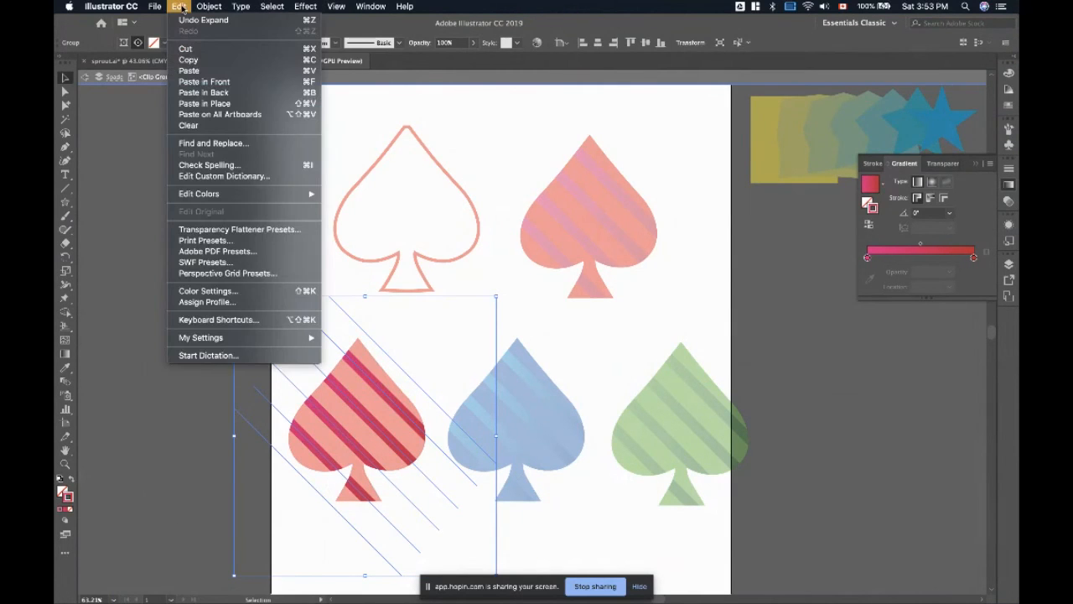
{"action": "mouse_move", "coordinate": [198, 5]}
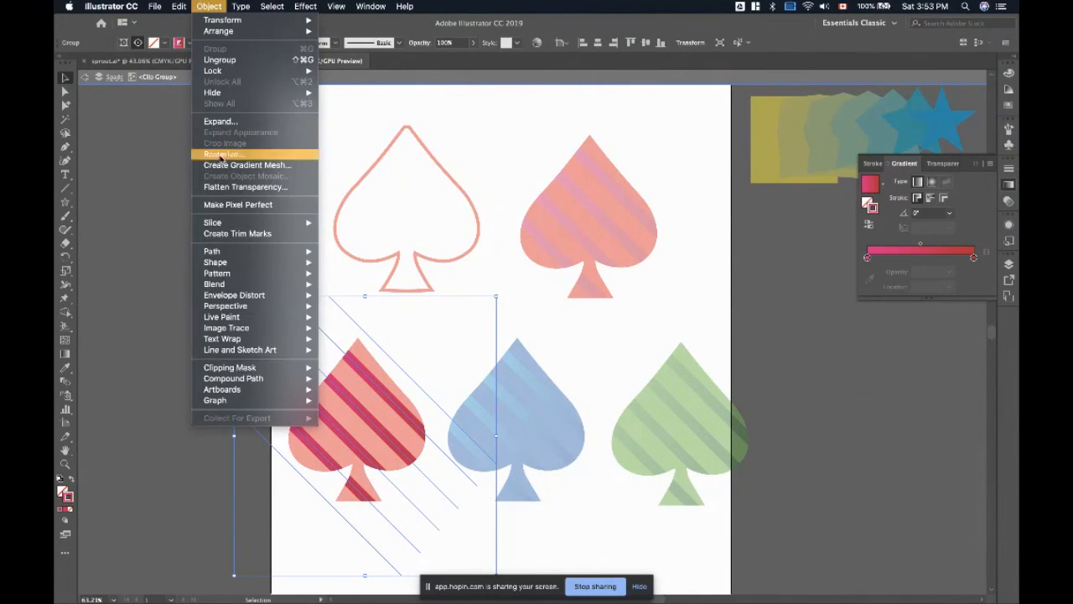
{"action": "left_click", "coordinate": [220, 121]}
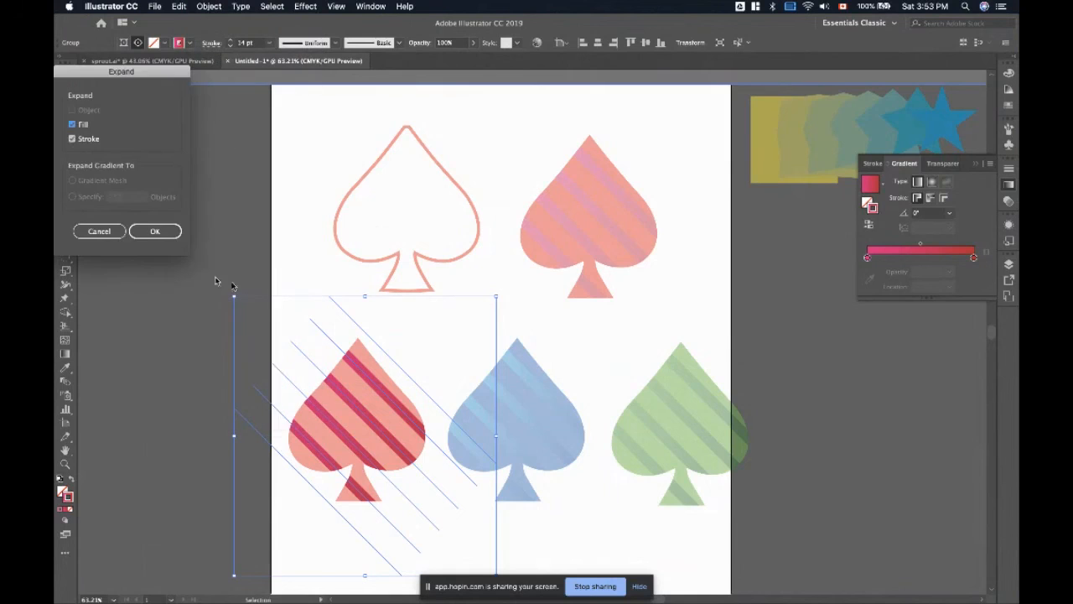
{"action": "left_click", "coordinate": [176, 234]}
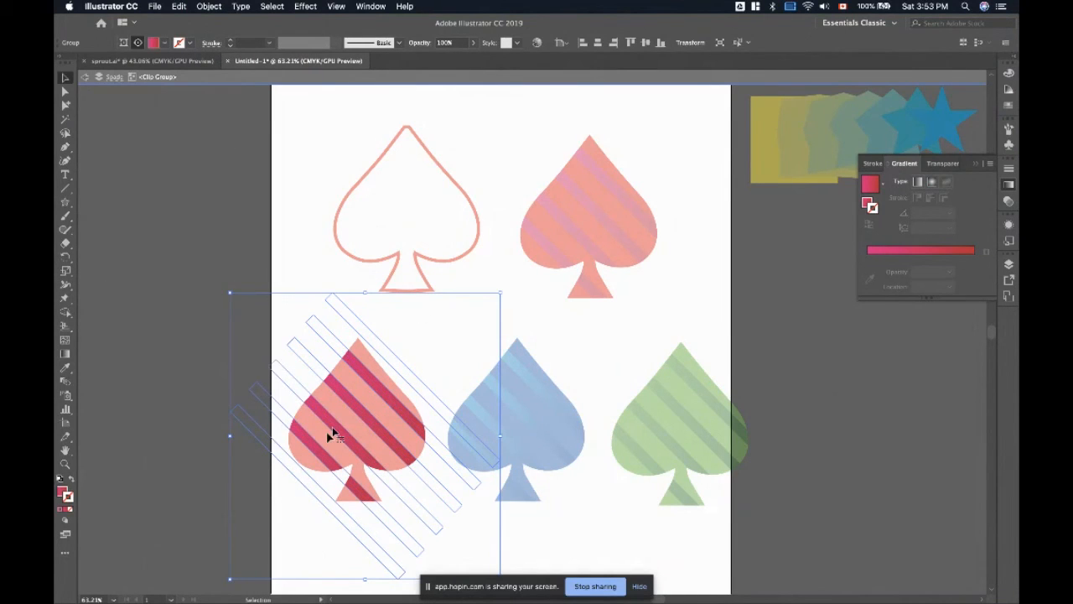
- Exit isolation mode, then select and copy the whole lower red spade with its expanded stripes
{"action": "left_click", "coordinate": [85, 76]}
{"action": "left_click_drag", "start_coordinate": [278, 336], "coordinate": [397, 521]}
{"action": "key", "text": "super+c"}
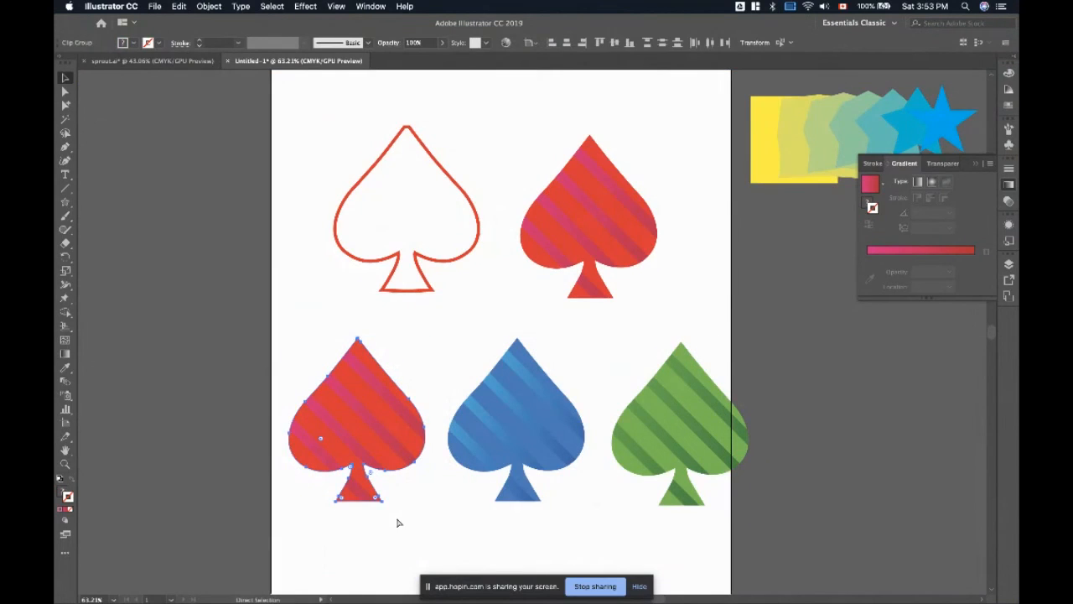
- Paste the expanded spade into the XD document as a test and delete it from the canvas
{"action": "key", "text": "ctrl+Up"}
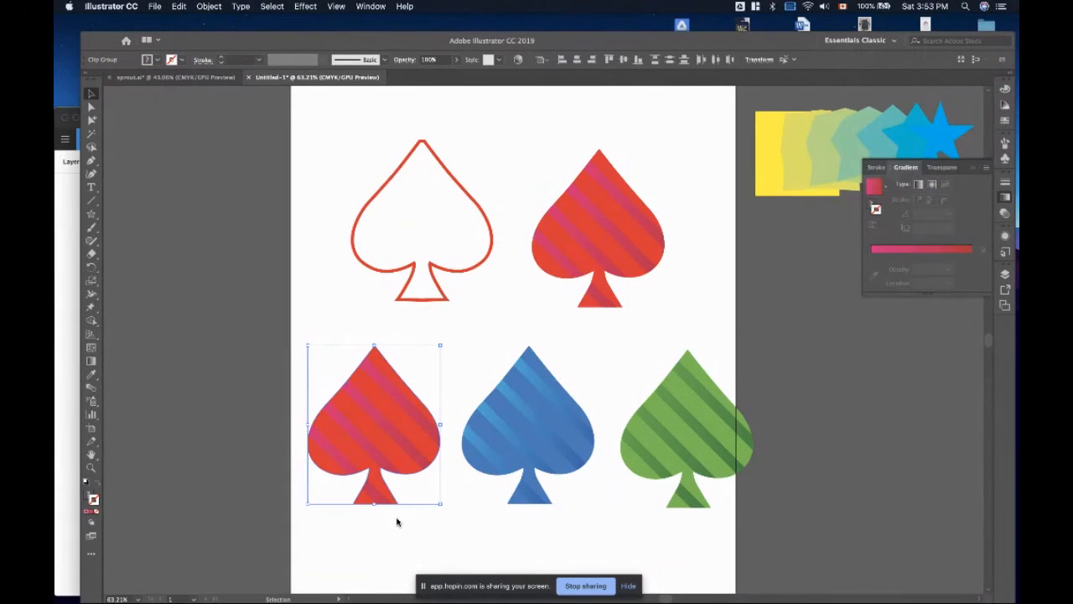
{"action": "key", "text": "super+Tab"}
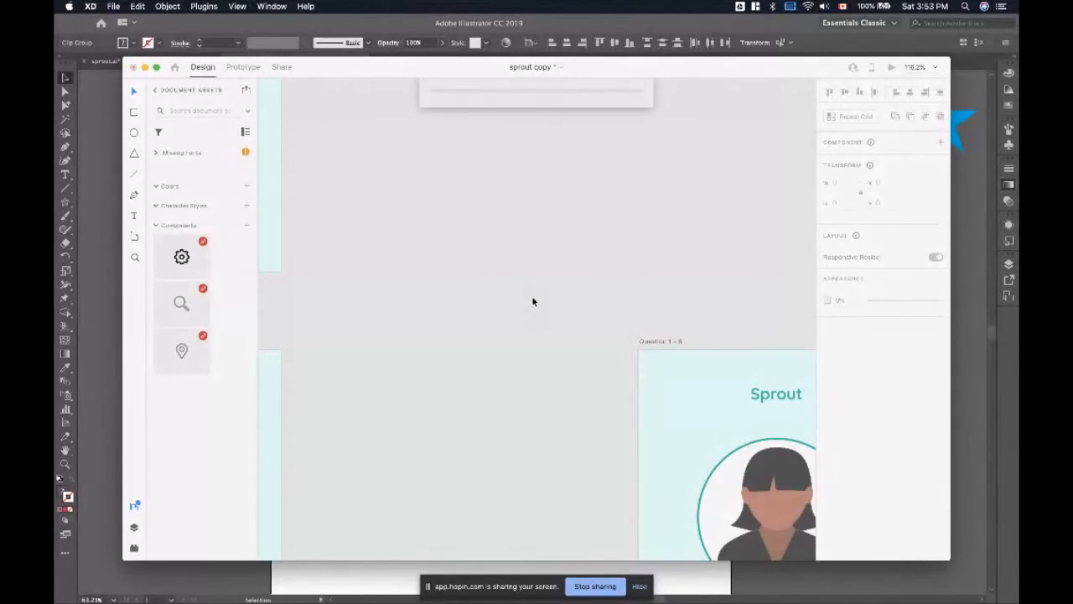
{"action": "key", "text": "super+v"}
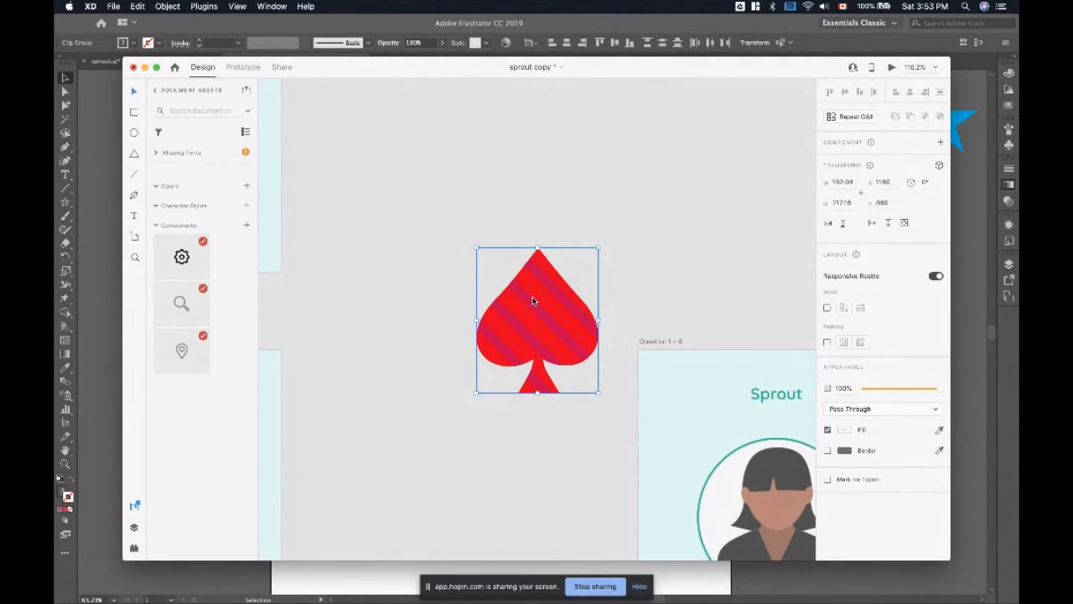
{"action": "left_click", "coordinate": [508, 426]}
{"action": "left_click", "coordinate": [578, 333]}
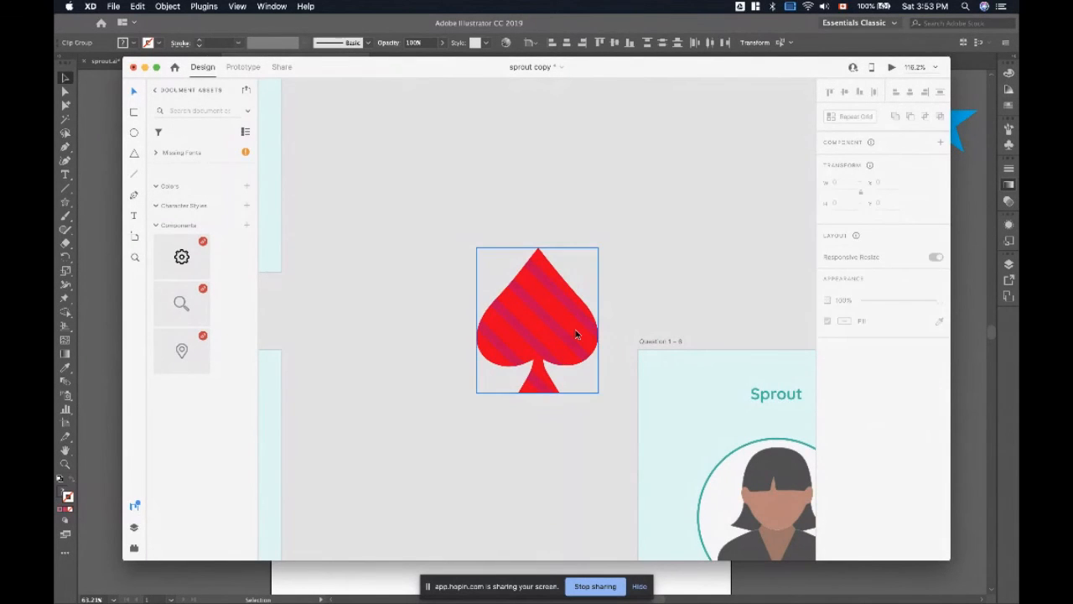
{"action": "key", "text": "Delete"}
- Switch to Figma and paste the expanded spade into the Untitled file
{"action": "key", "text": "ctrl+Up"}
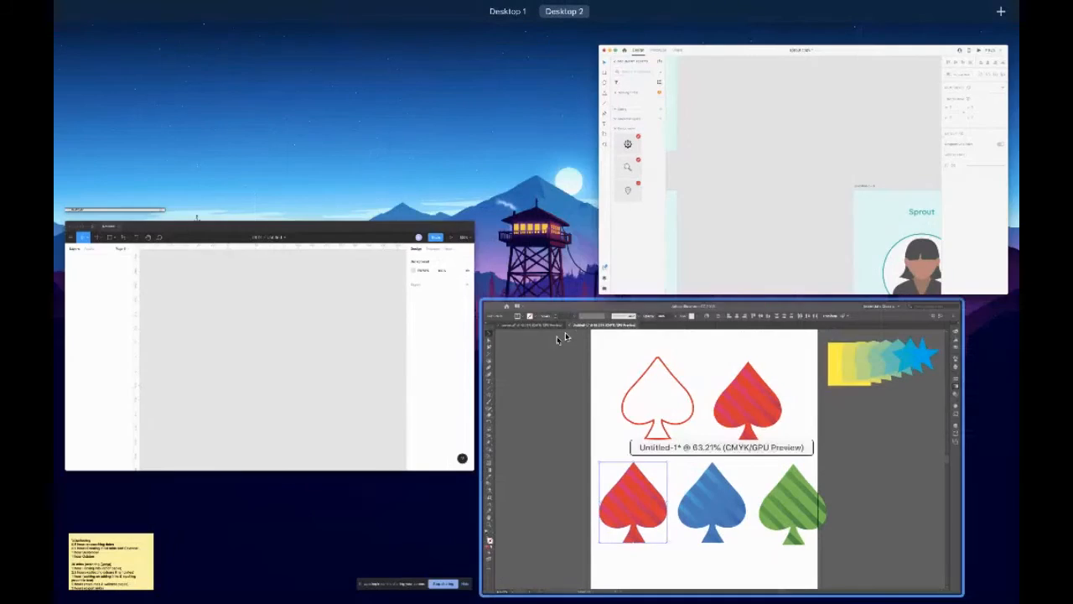
{"action": "left_click", "coordinate": [377, 370]}
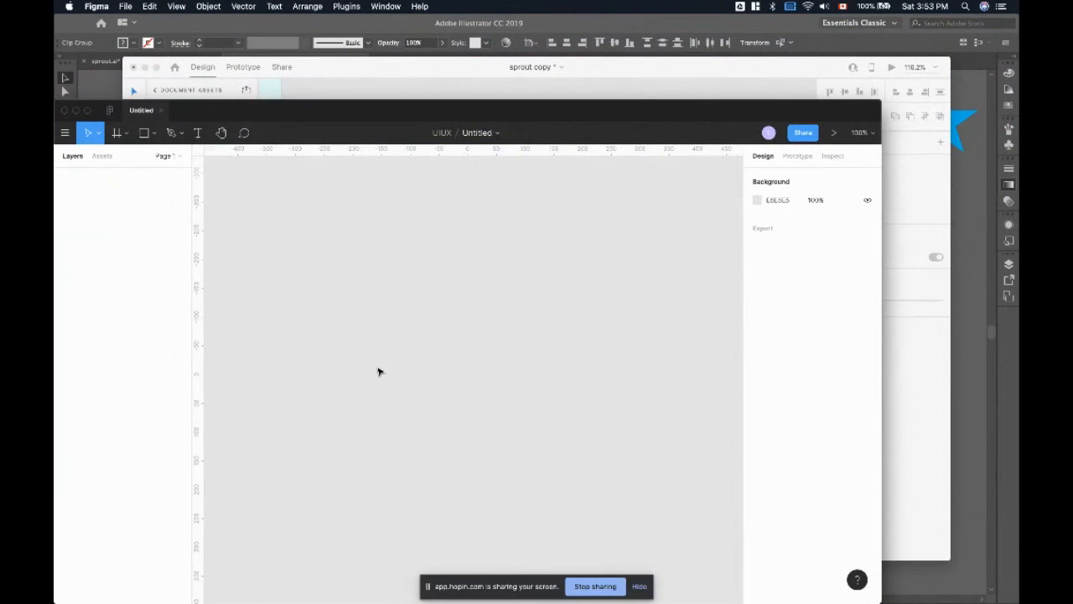
{"action": "key", "text": "ctrl+Tab"}
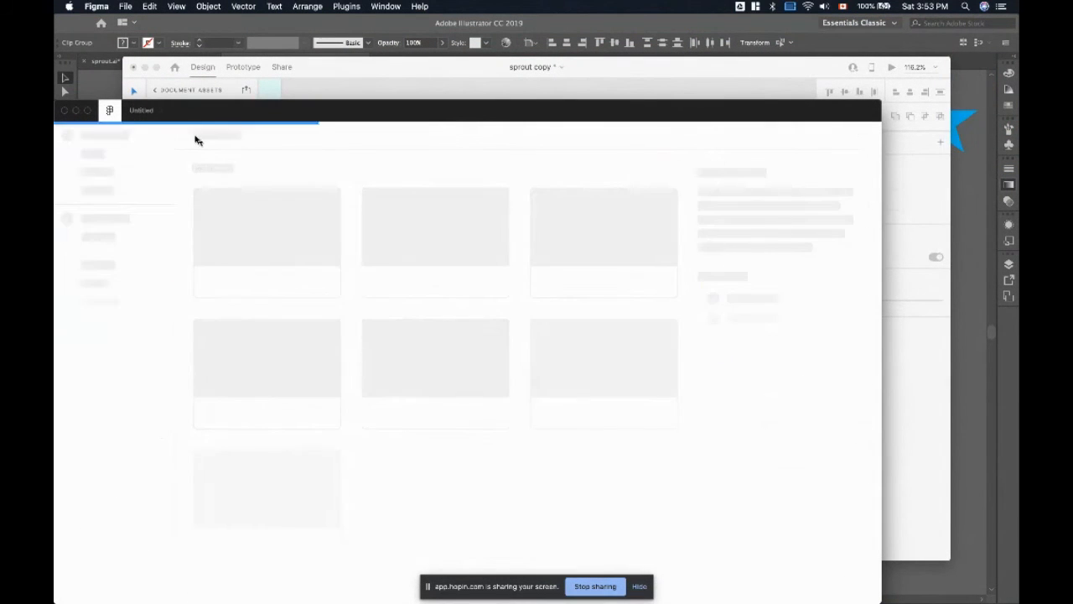
{"action": "left_click", "coordinate": [140, 111]}
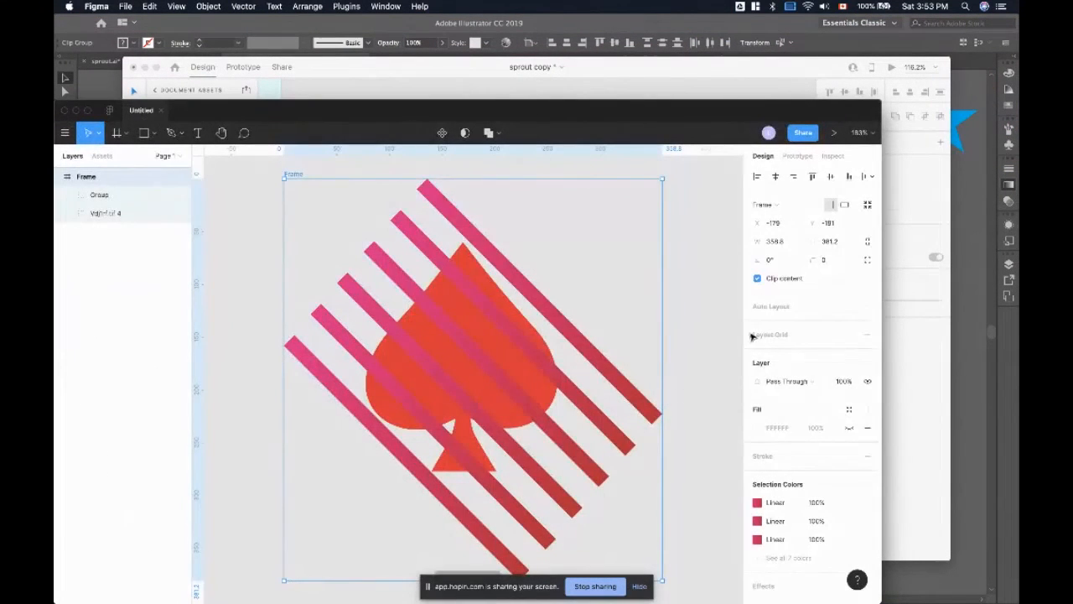
- Examine how the pasted stripes group and spade shape are structured in the Figma file
{"action": "left_click", "coordinate": [503, 337]}
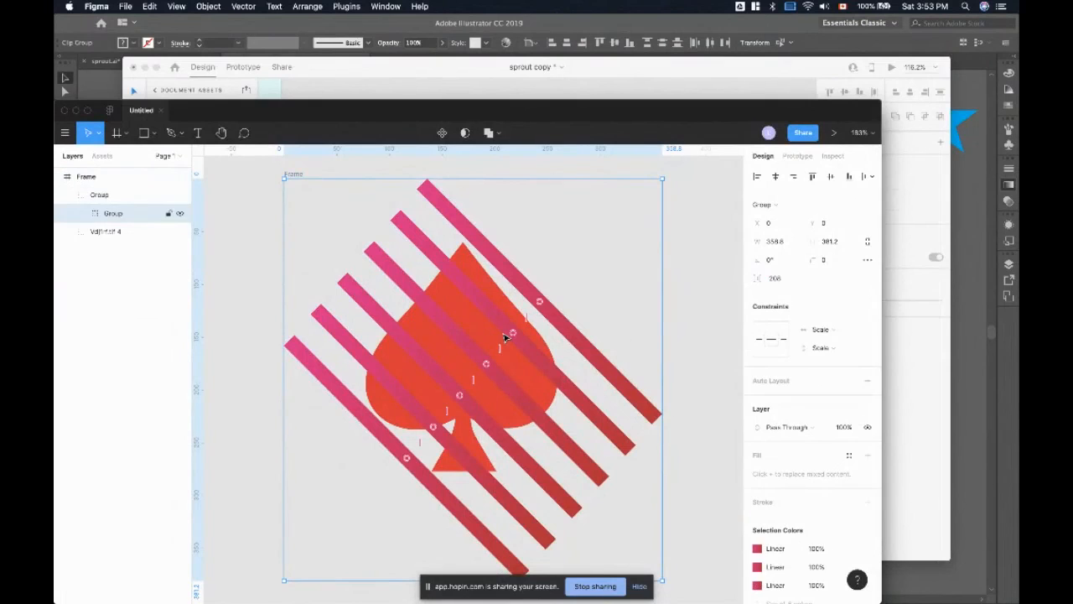
{"action": "left_click", "coordinate": [637, 311]}
{"action": "left_click", "coordinate": [522, 325]}
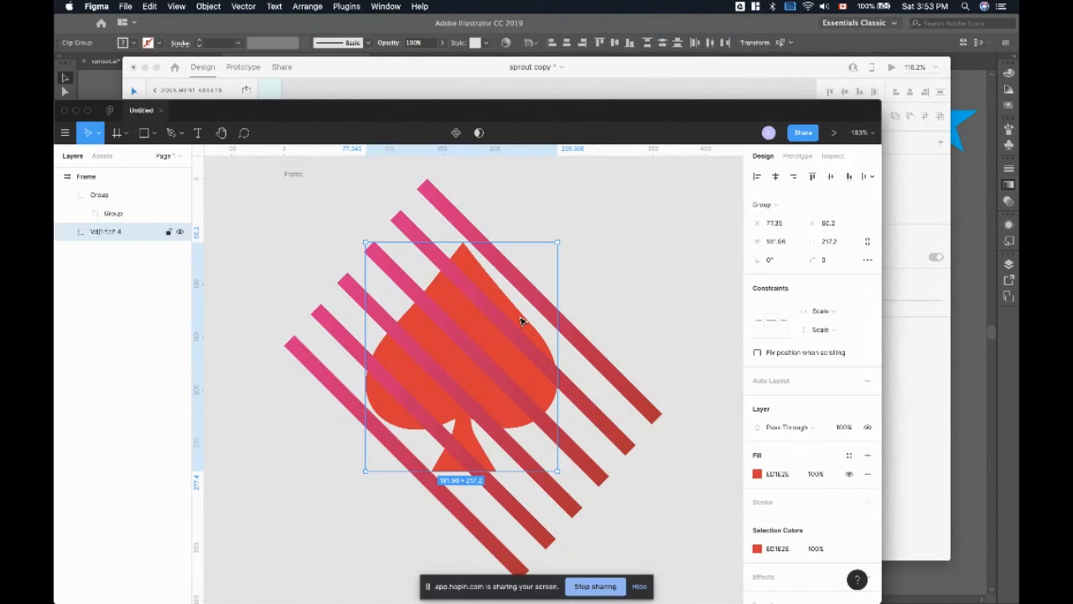
{"action": "left_click", "coordinate": [555, 353]}
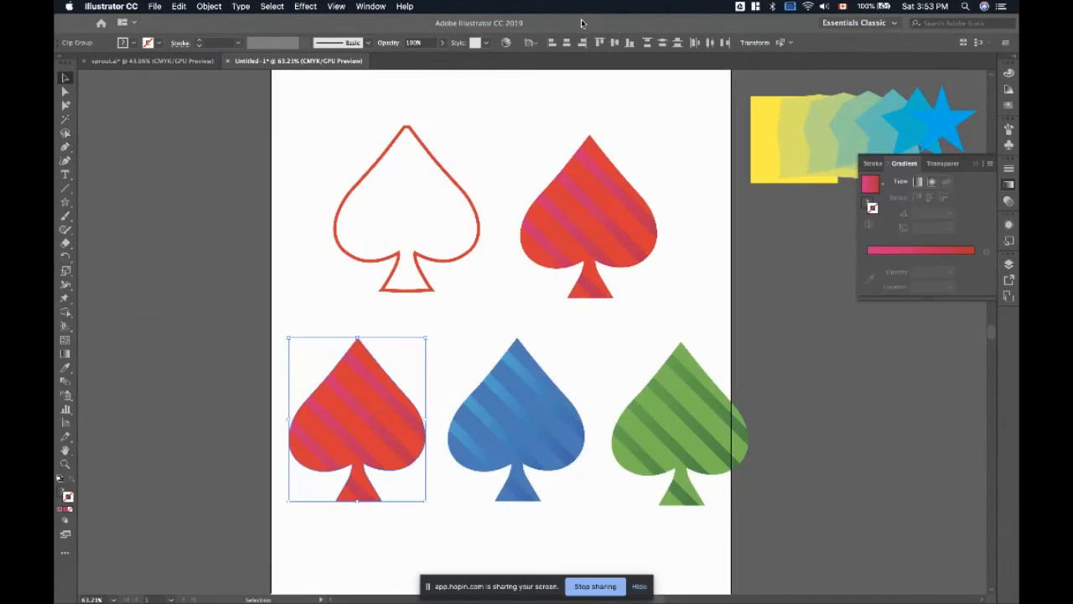
{"action": "left_click", "coordinate": [585, 22]}
{"action": "left_click", "coordinate": [156, 9]}
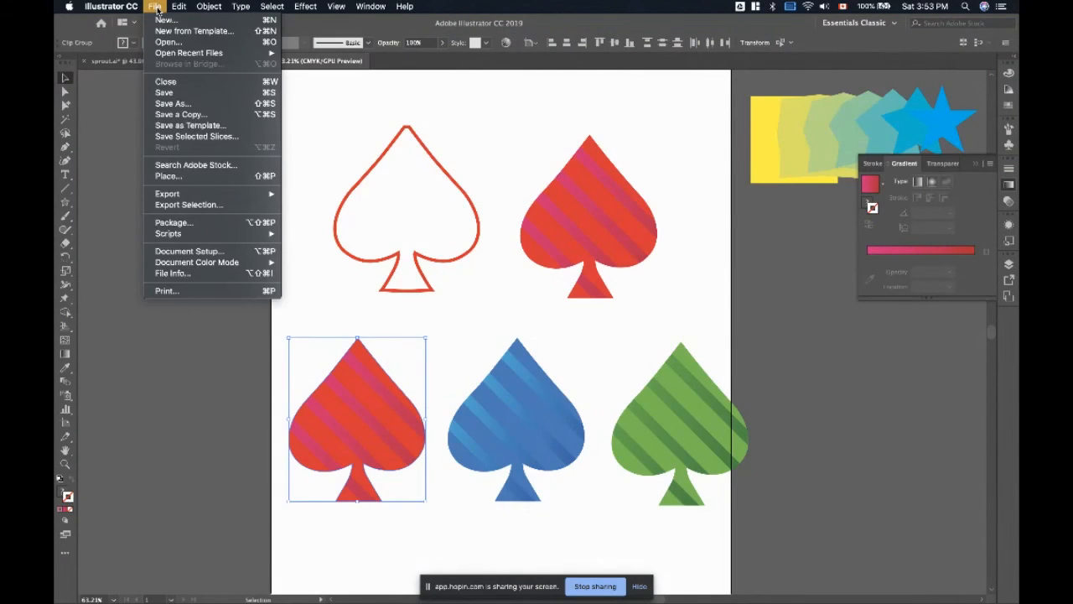
{"action": "left_click", "coordinate": [193, 103]}
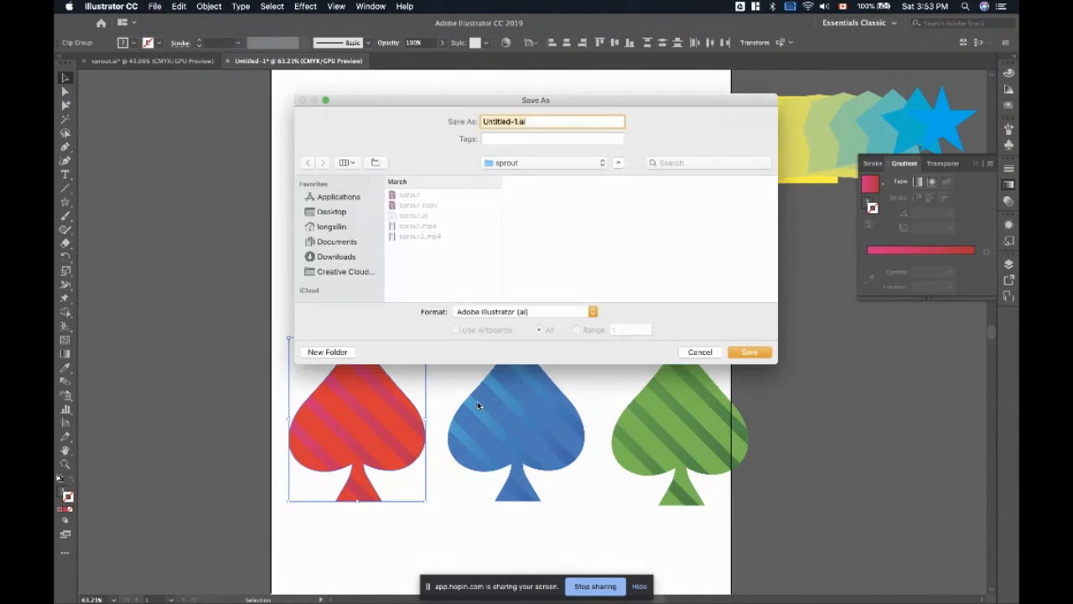
{"action": "left_click", "coordinate": [474, 314]}
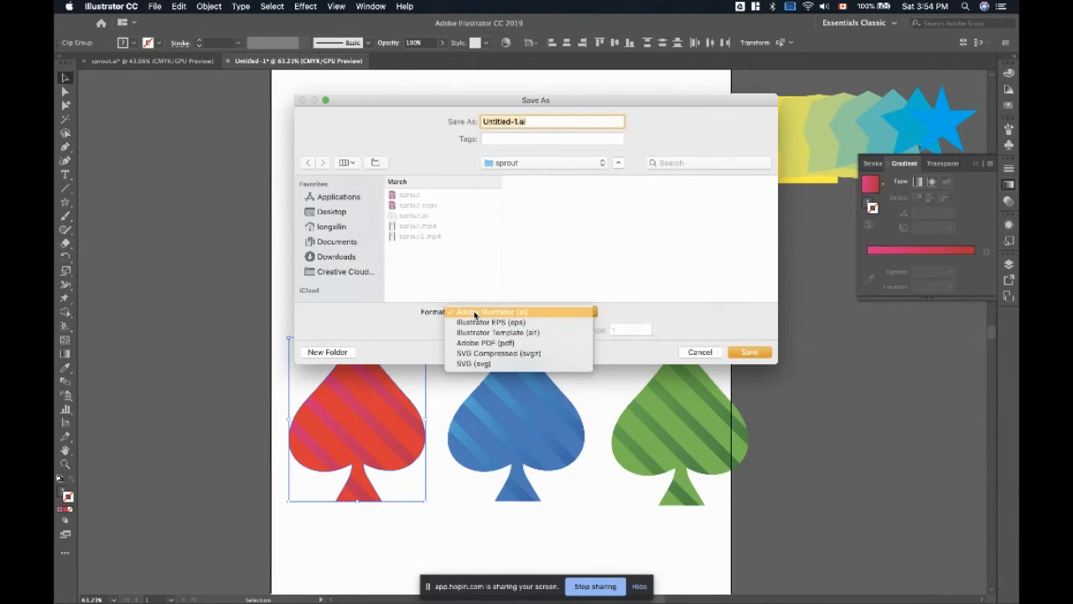
{"action": "left_click", "coordinate": [473, 361]}
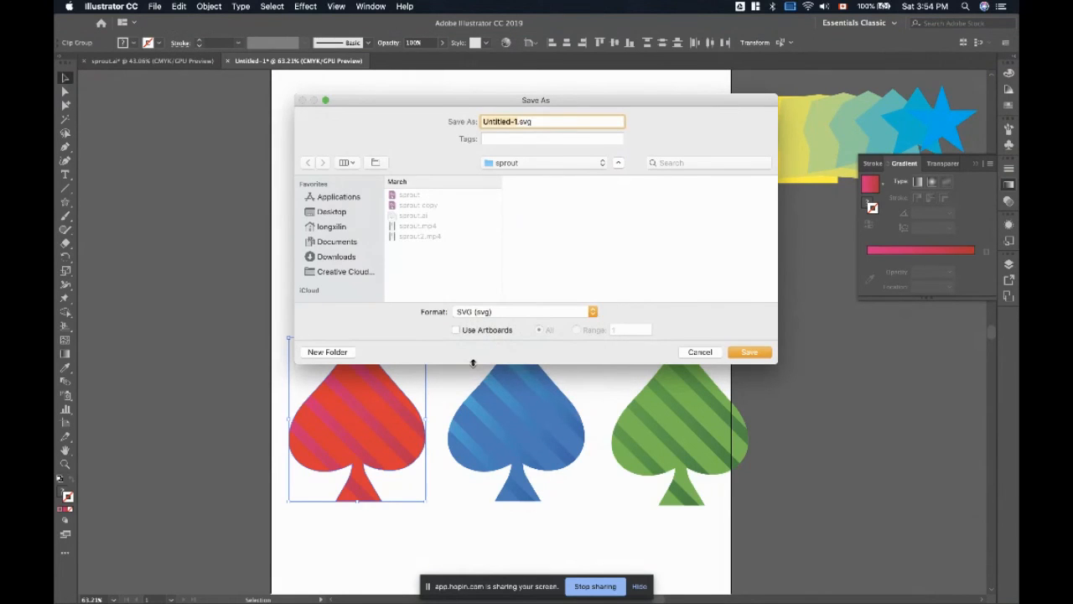
{"action": "left_click", "coordinate": [699, 352]}
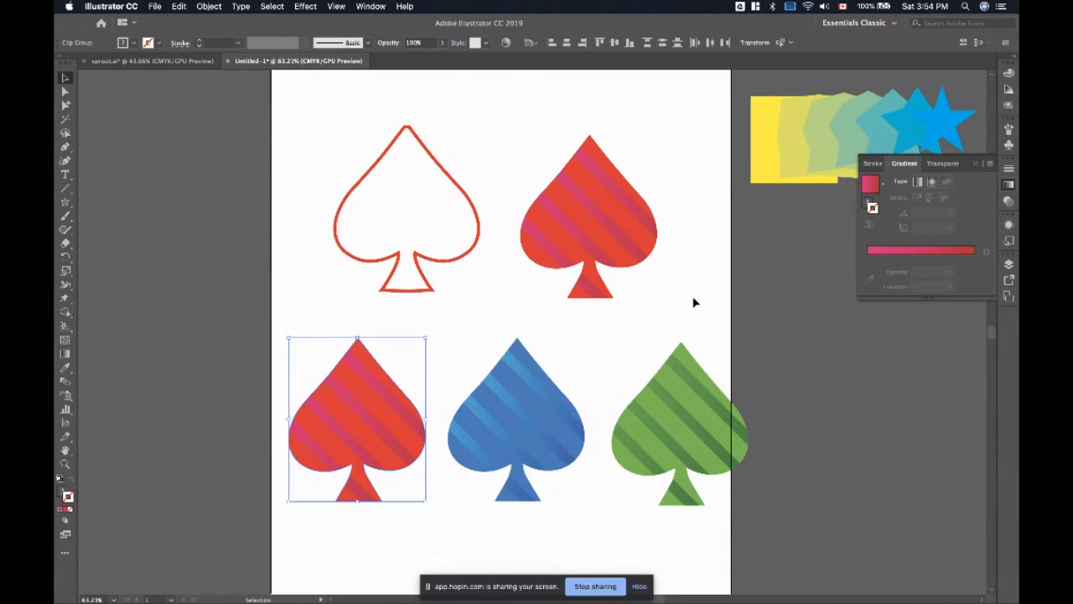
- Deselect the Illustrator artwork, switch to Figma and select the frame of the pasted spade
{"action": "left_click", "coordinate": [693, 302]}
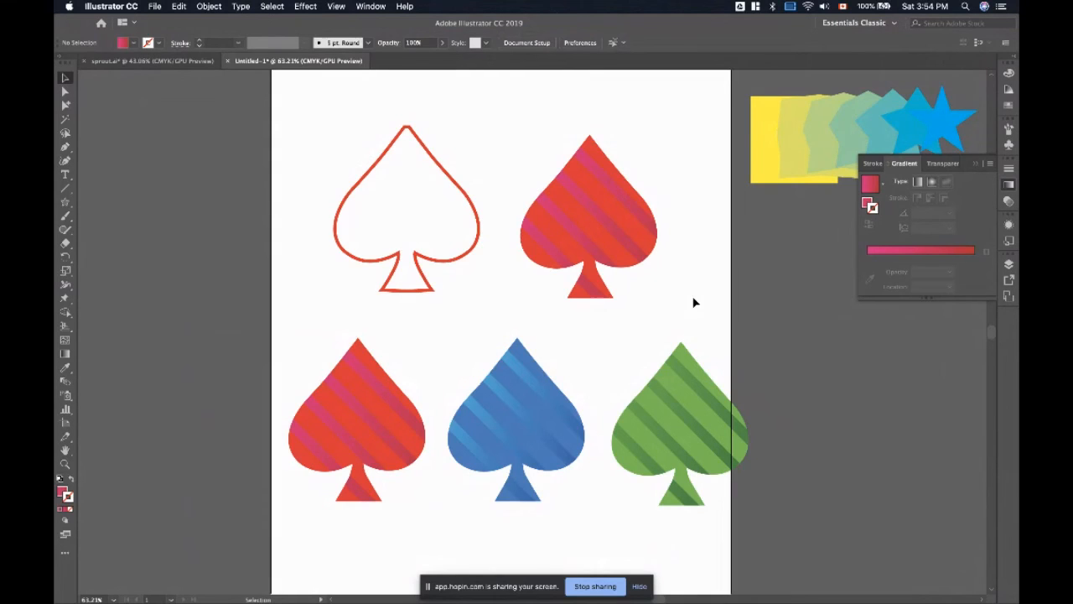
{"action": "key", "text": "ctrl+Up"}
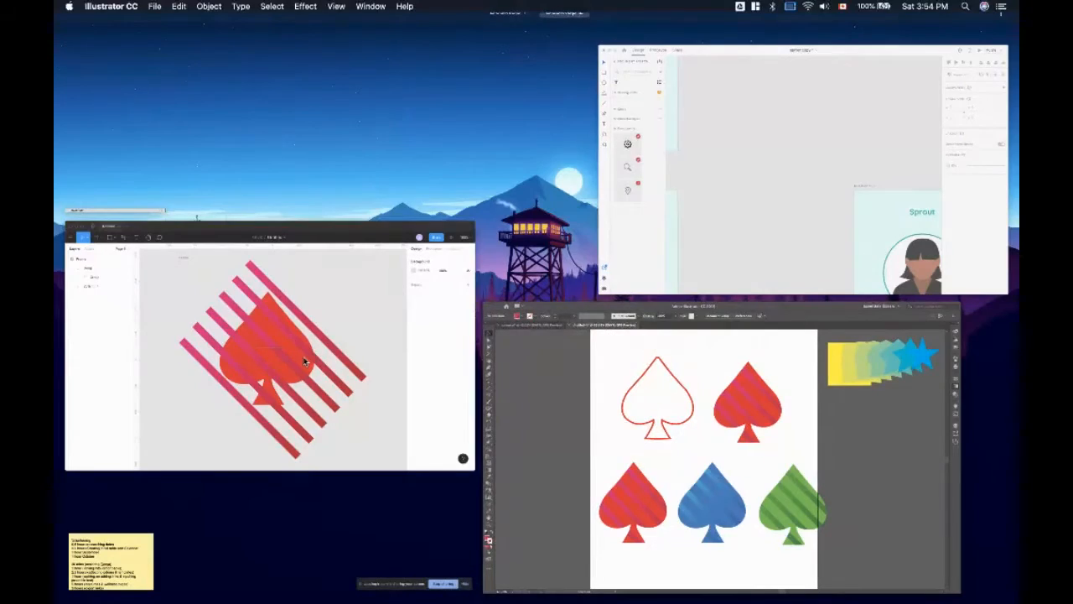
{"action": "left_click", "coordinate": [371, 350]}
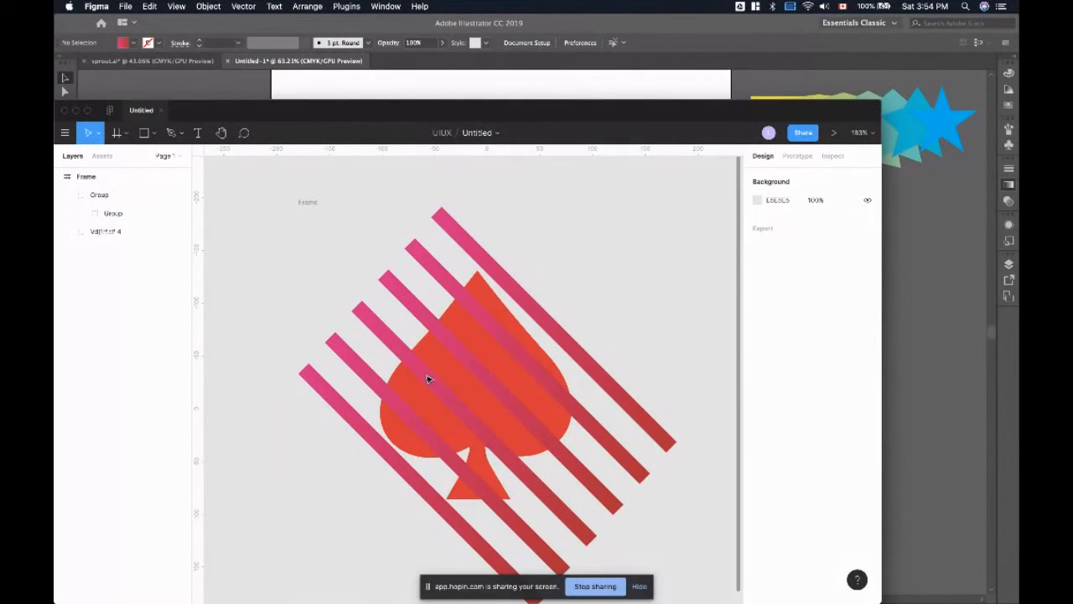
{"action": "left_click", "coordinate": [419, 369]}
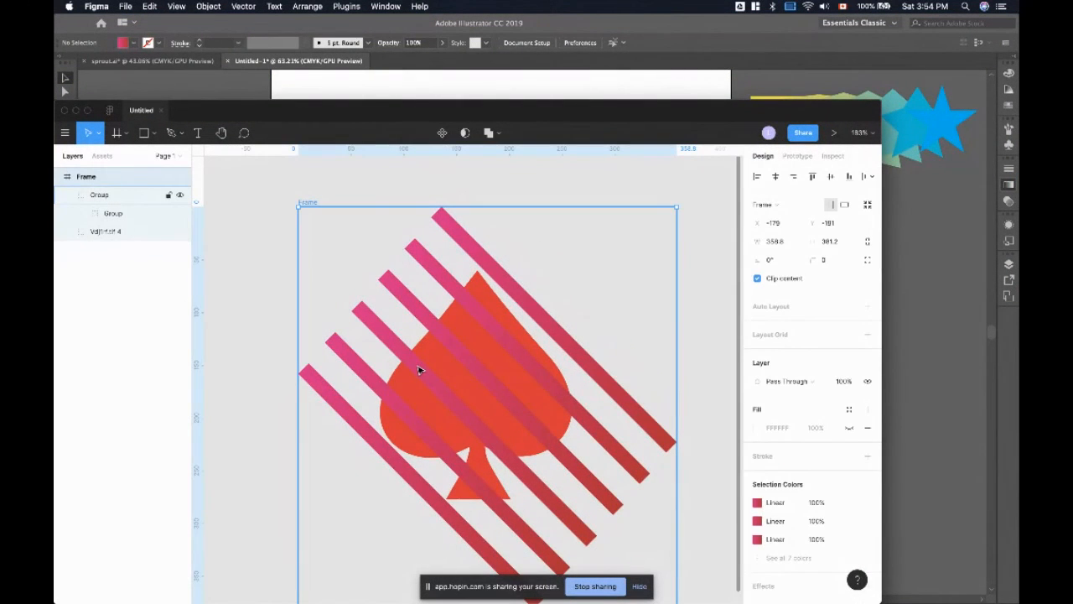
- Try moving the stripes group away from the spade inside the frame, undo the move and deselect
{"action": "left_click", "coordinate": [419, 370]}
{"action": "left_click", "coordinate": [423, 366]}
{"action": "left_click_drag", "start_coordinate": [410, 367], "coordinate": [424, 347]}
{"action": "key", "text": "super+z"}
{"action": "key", "text": "super+z"}
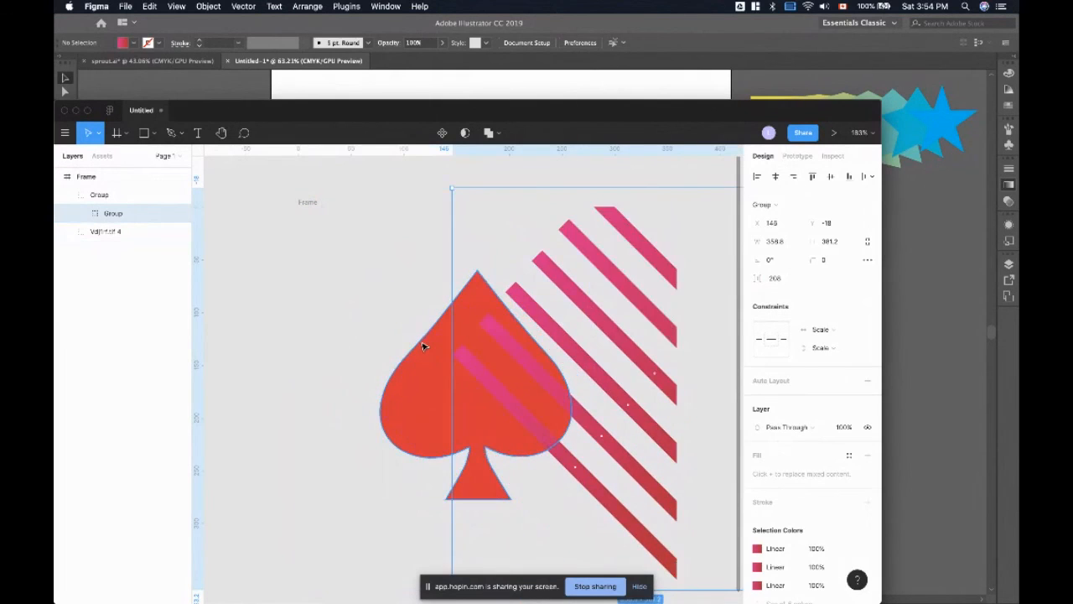
{"action": "left_click", "coordinate": [276, 457]}
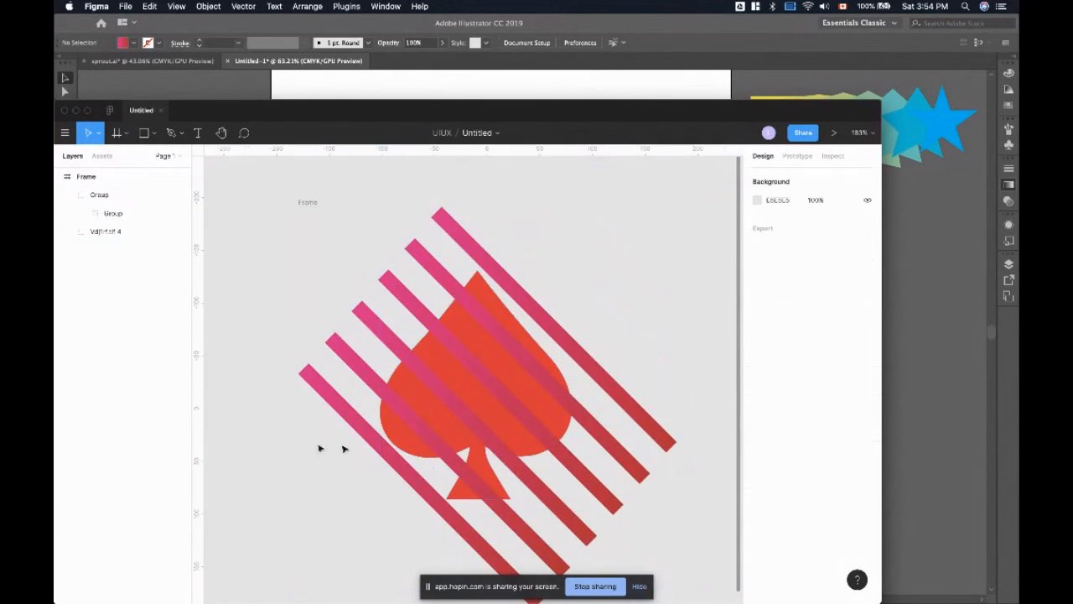
- Duplicate the red spade shape in place inside its own group and clear the selection
{"action": "double_click", "coordinate": [409, 450]}
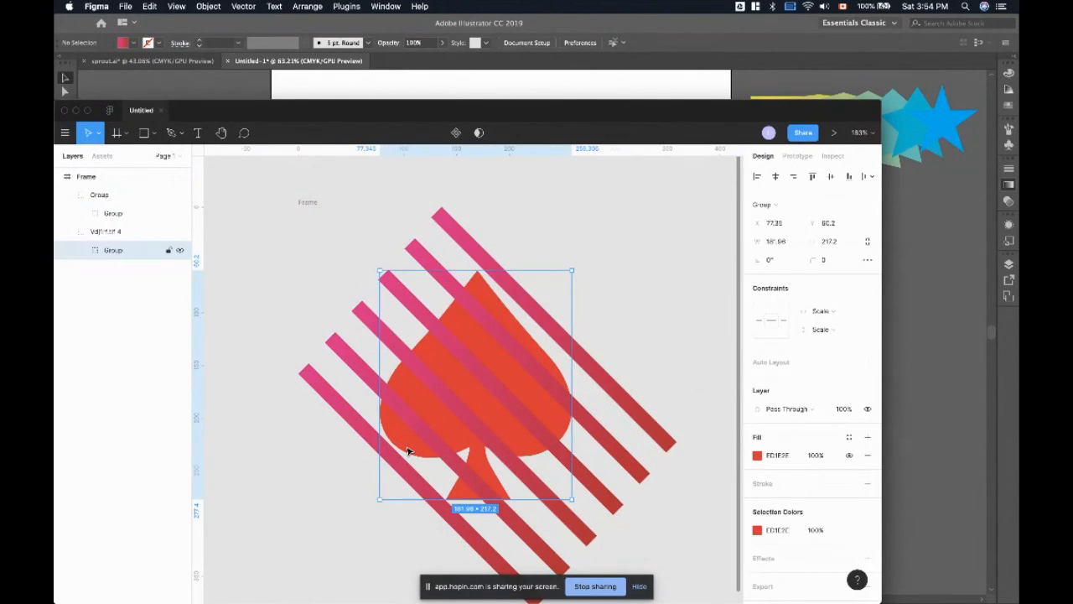
{"action": "key", "text": "super+d"}
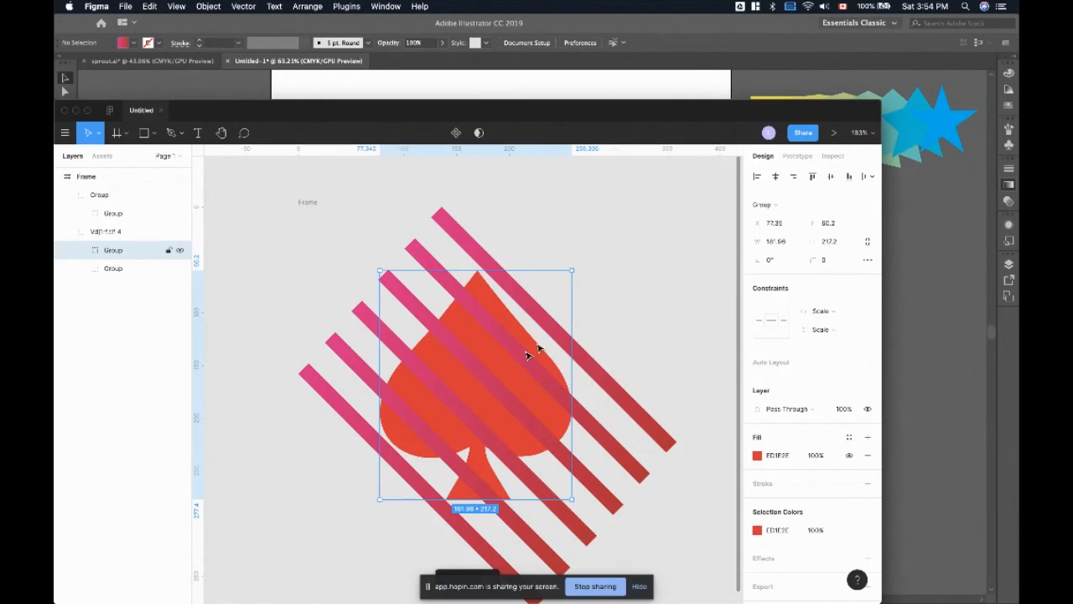
{"action": "key", "text": "shift+Return"}
{"action": "key", "text": "shift+Return"}
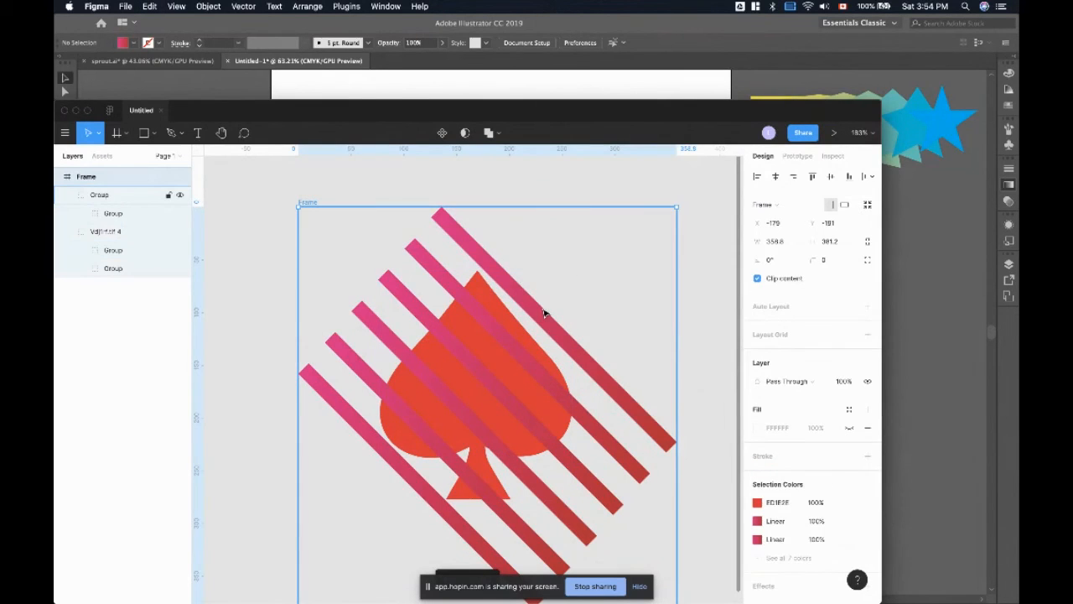
{"action": "left_click", "coordinate": [243, 439]}
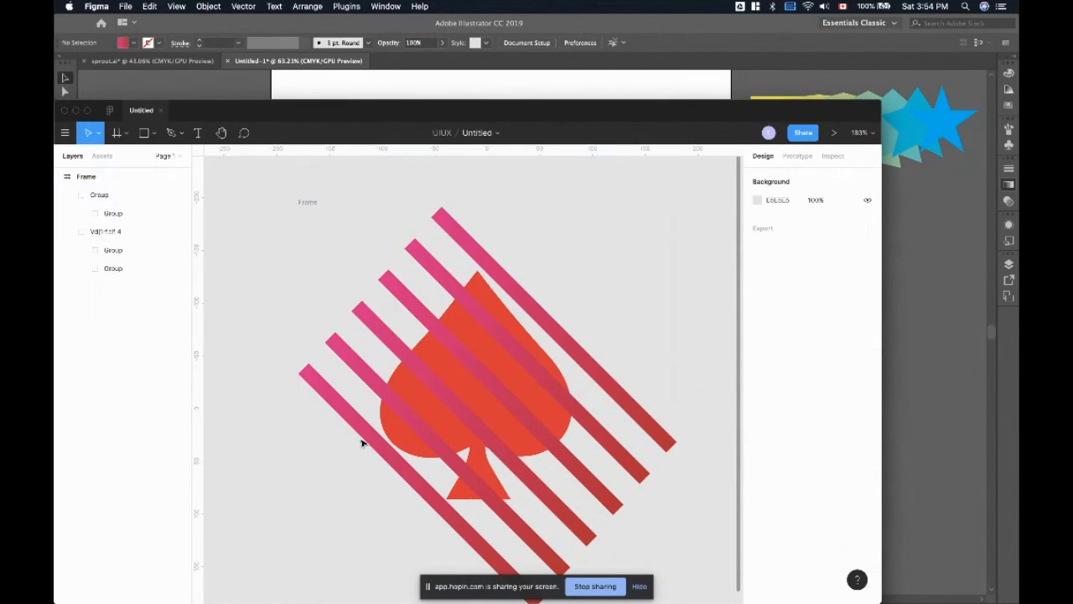
- Nudge the spade group slightly and bring it to the front so it sits above the stripes
{"action": "scroll", "coordinate": [362, 442], "scroll_direction": "down", "scroll_amount": 3}
{"action": "left_click", "coordinate": [388, 441]}
{"action": "left_click_drag", "start_coordinate": [463, 444], "coordinate": [403, 451]}
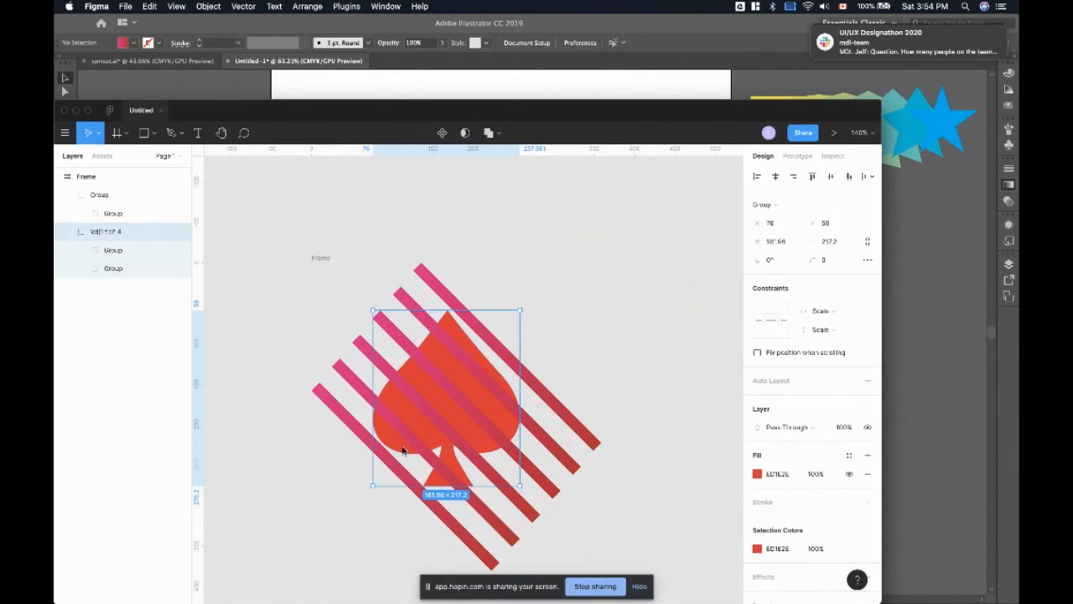
{"action": "right_click", "coordinate": [406, 428]}
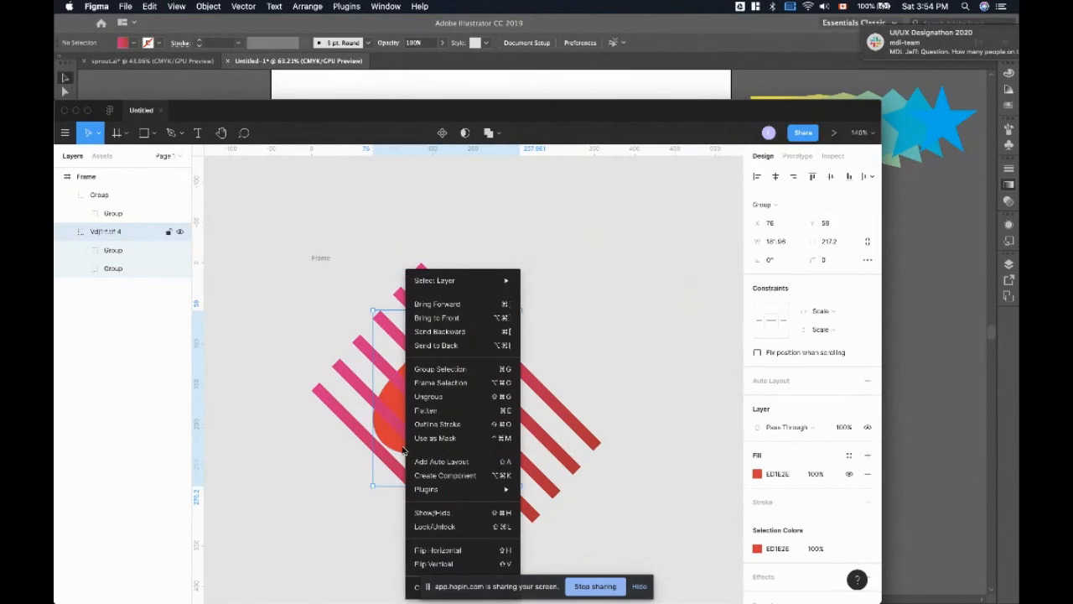
{"action": "left_click", "coordinate": [457, 318]}
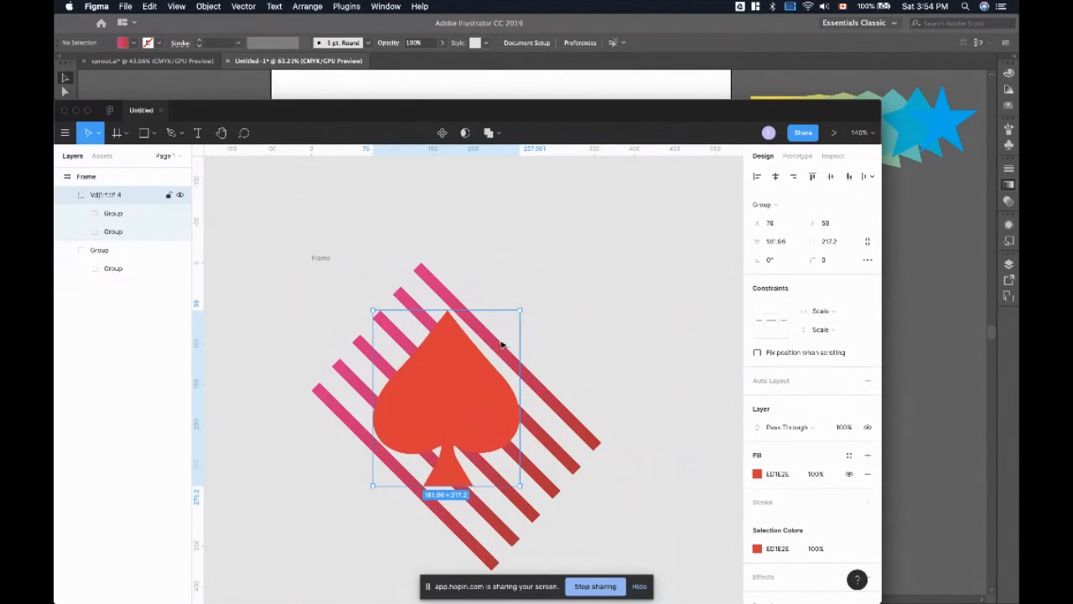
- Try the Intersect and Subtract boolean operations on the frame with the spade and stripes, undoing each one
{"action": "key", "text": "Escape"}
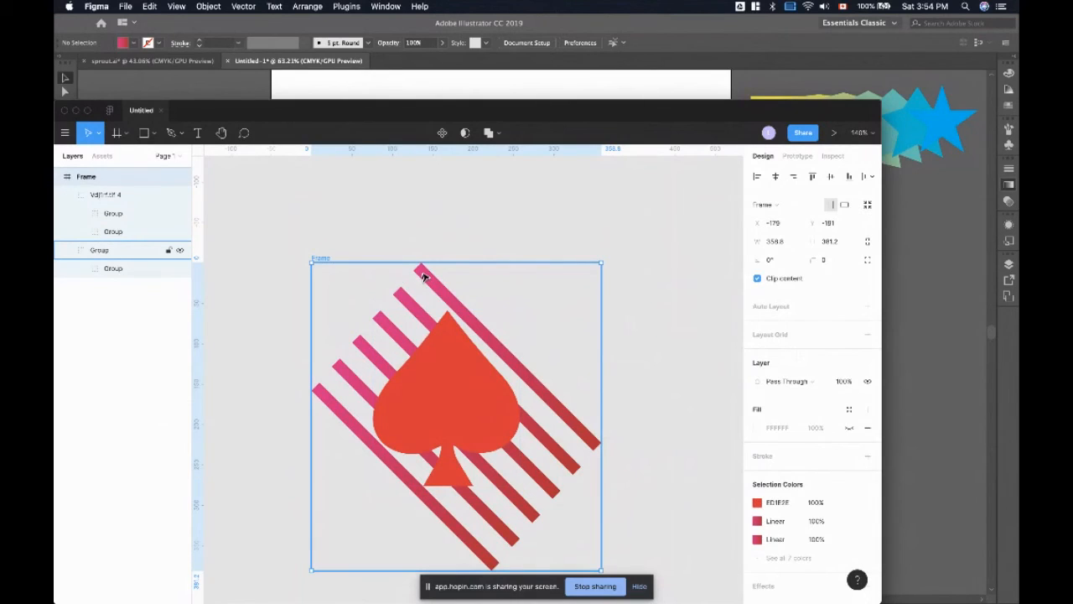
{"action": "left_click", "coordinate": [498, 135]}
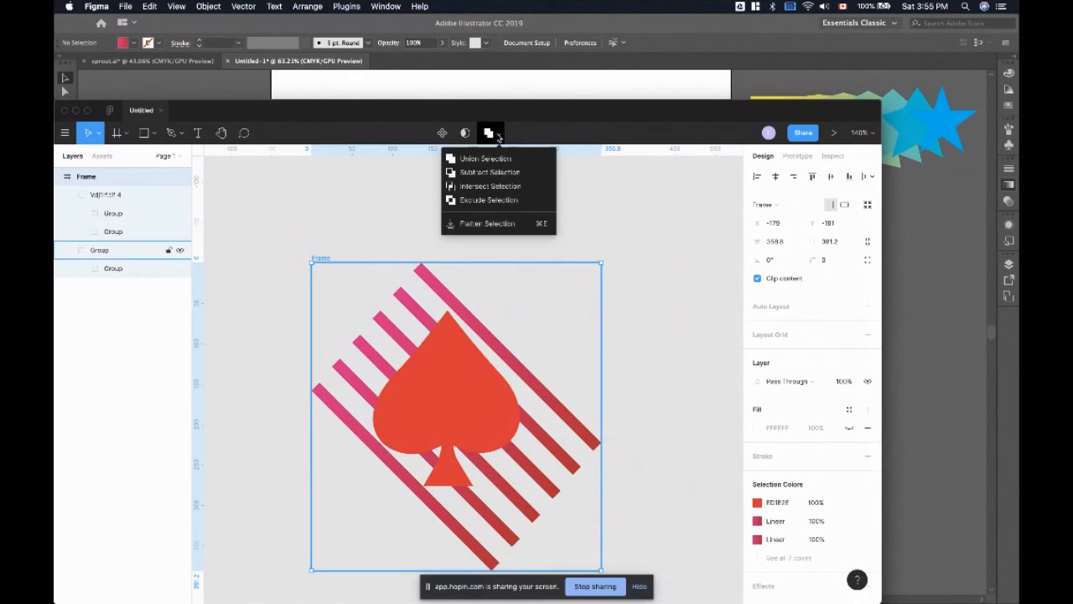
{"action": "left_click", "coordinate": [493, 187]}
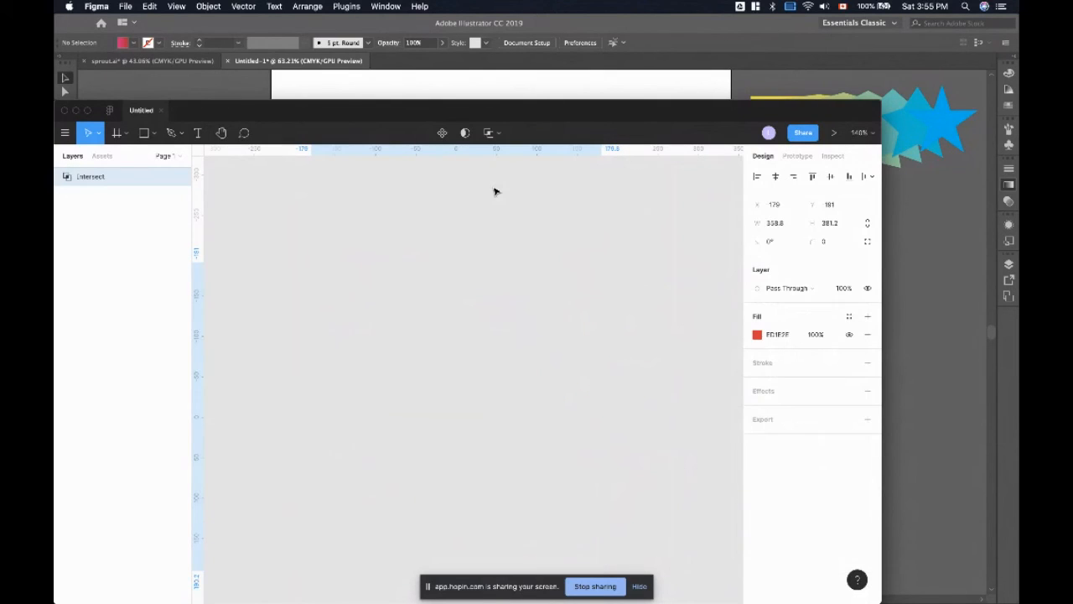
{"action": "key", "text": "super+z"}
{"action": "left_click", "coordinate": [498, 134]}
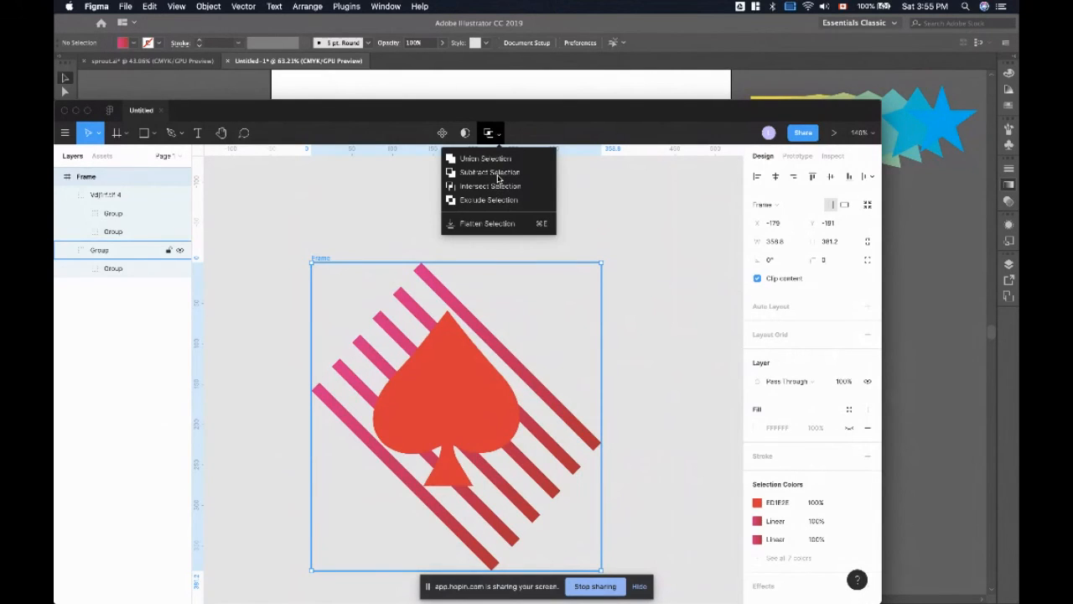
{"action": "left_click", "coordinate": [499, 173]}
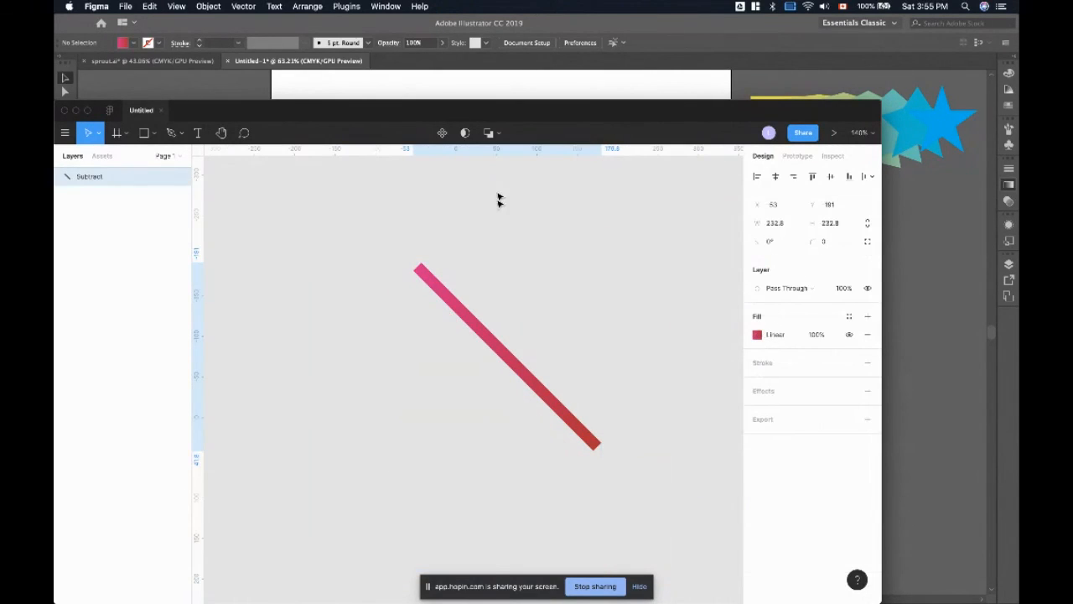
{"action": "key", "text": "ctrl+z"}
- Open the nested stripes group to its individual stripes and regroup the whole set as one group
{"action": "left_click", "coordinate": [463, 347]}
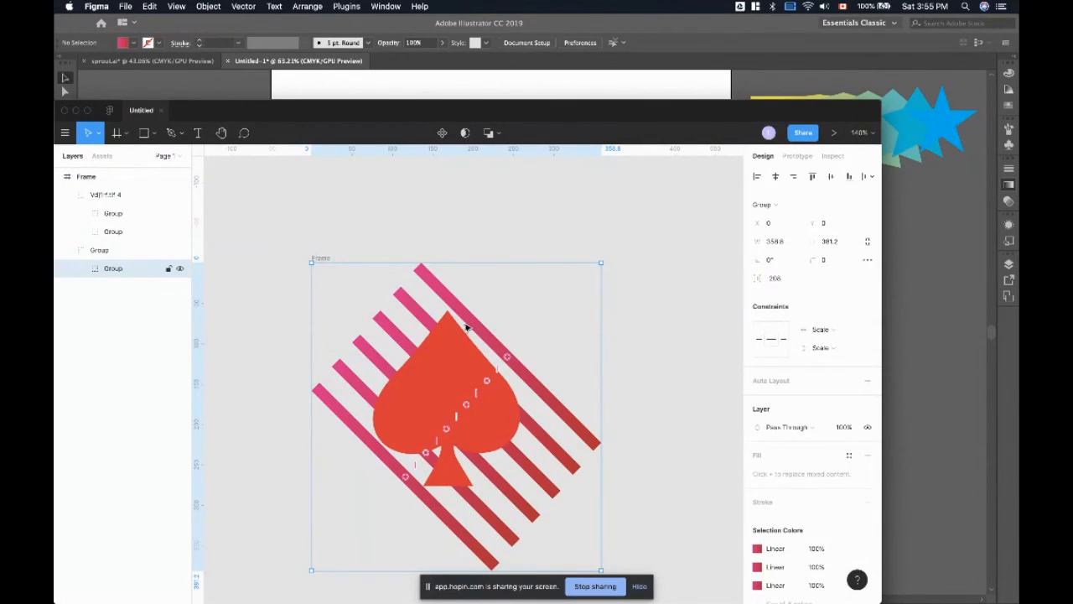
{"action": "double_click", "coordinate": [467, 329]}
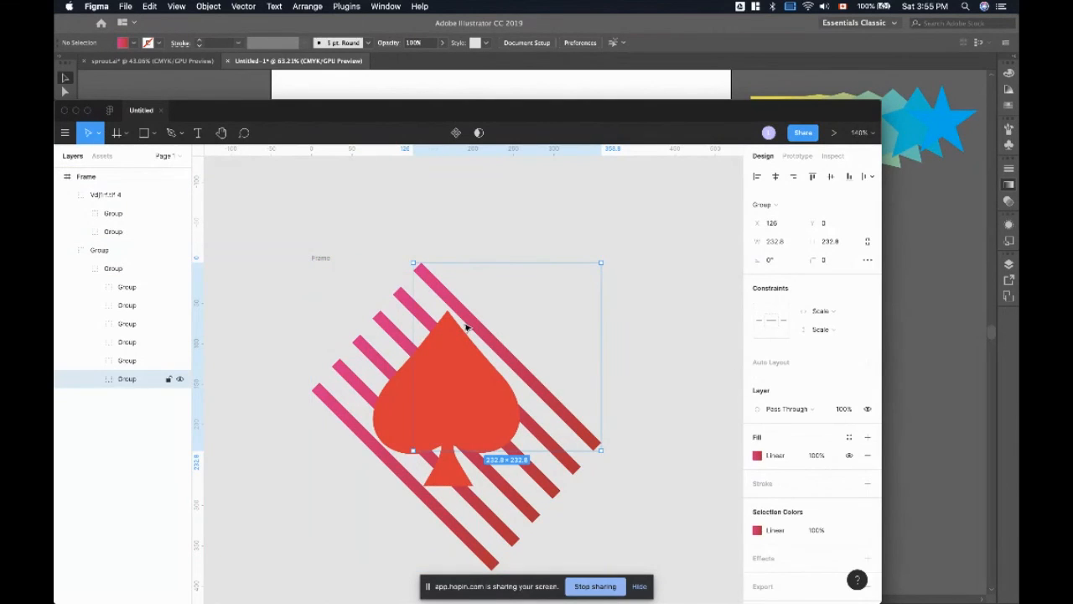
{"action": "left_click", "coordinate": [452, 341]}
{"action": "key", "text": "Escape"}
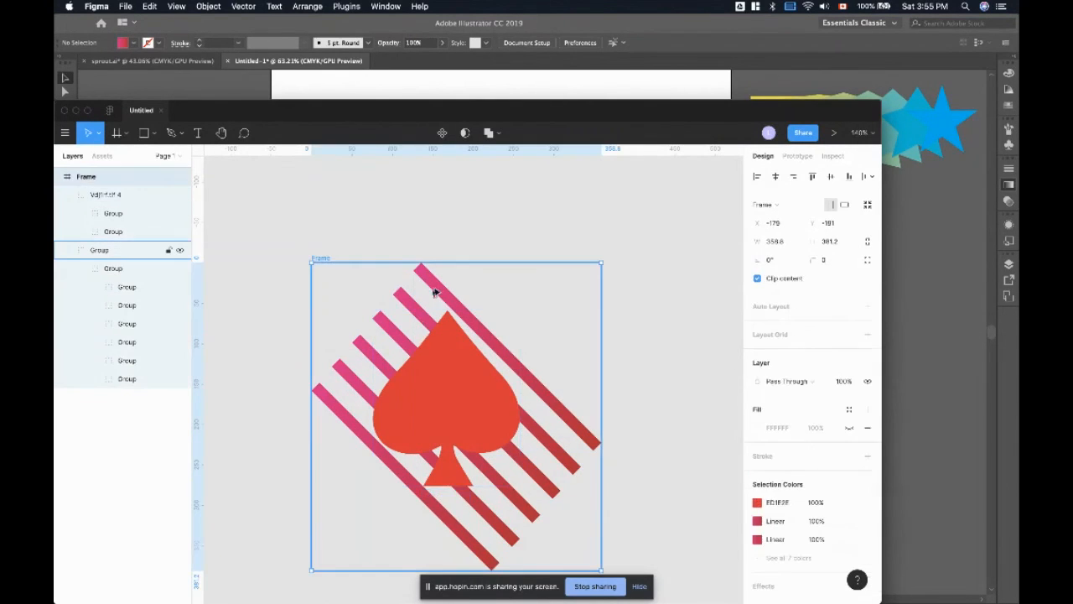
{"action": "double_click", "coordinate": [436, 295]}
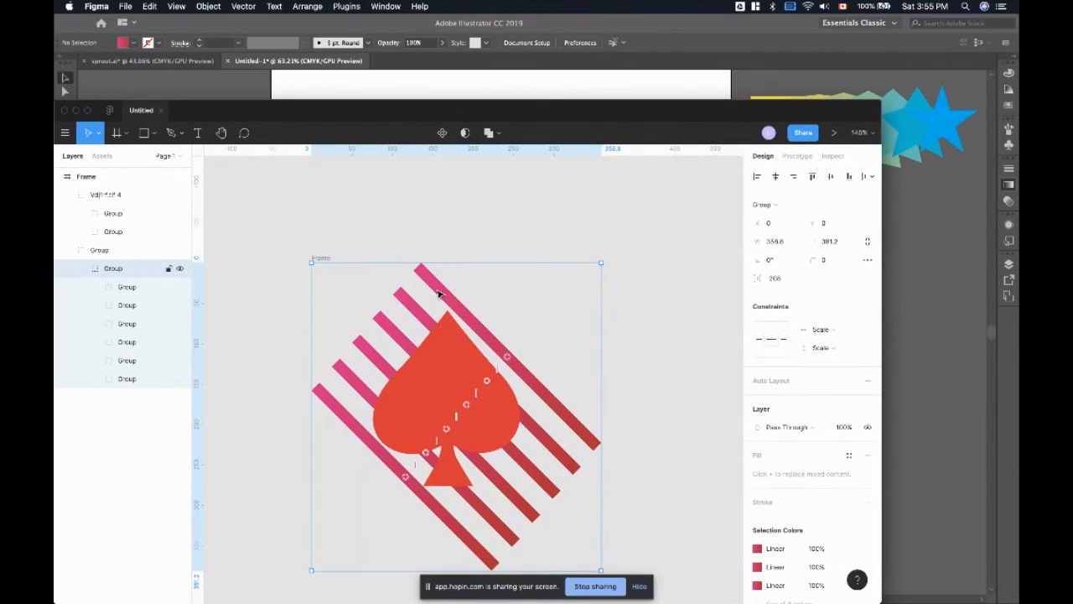
{"action": "key", "text": "super+g"}
- Try Intersect again on the frame with the spade and the regrouped stripes, and undo it
{"action": "left_click", "coordinate": [436, 357]}
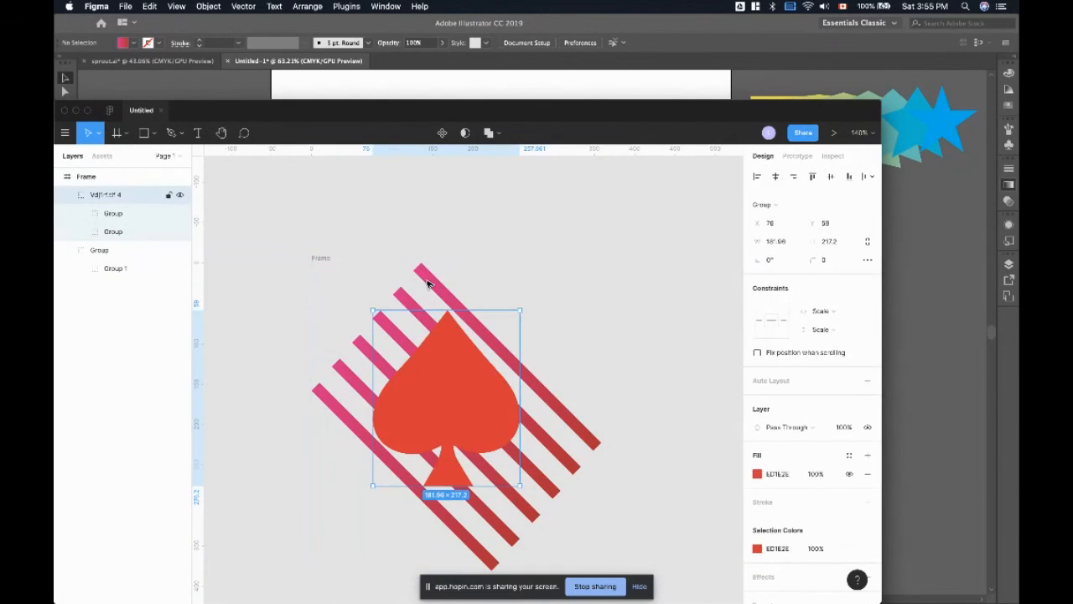
{"action": "key", "text": "Escape"}
{"action": "left_click", "coordinate": [493, 132]}
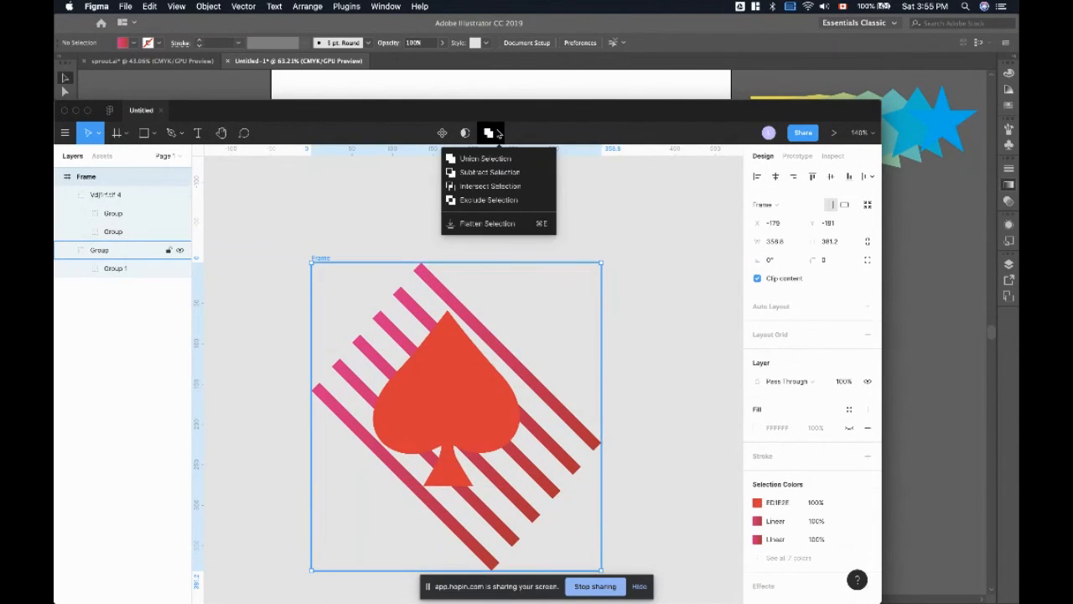
{"action": "left_click", "coordinate": [496, 187]}
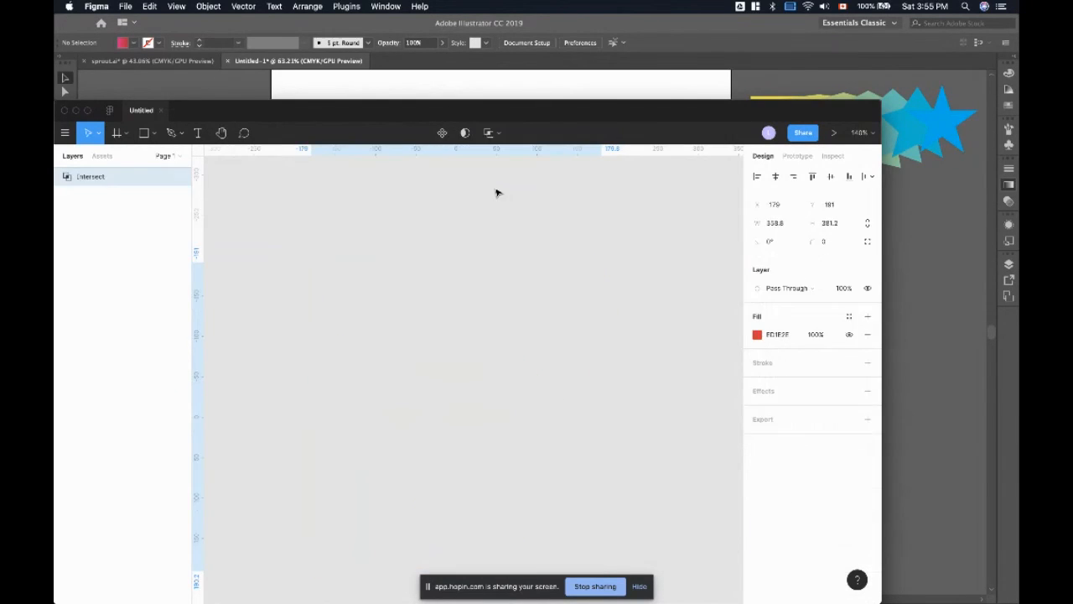
{"action": "key", "text": "super+z"}
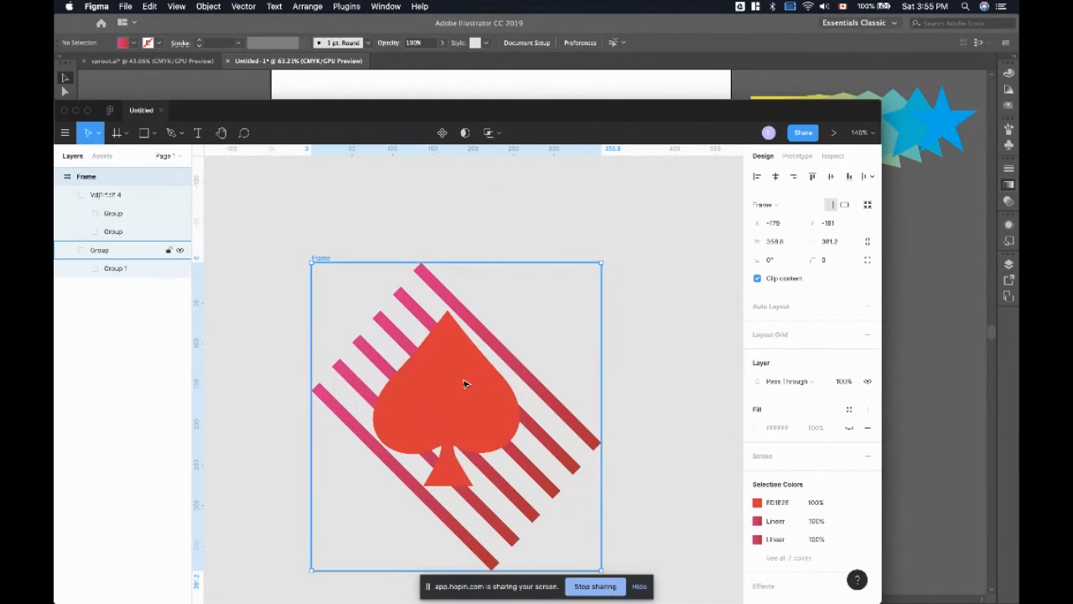
- Try the Exclude operation on the frame with the spade and stripes, undo it and deselect
{"action": "left_click", "coordinate": [494, 134]}
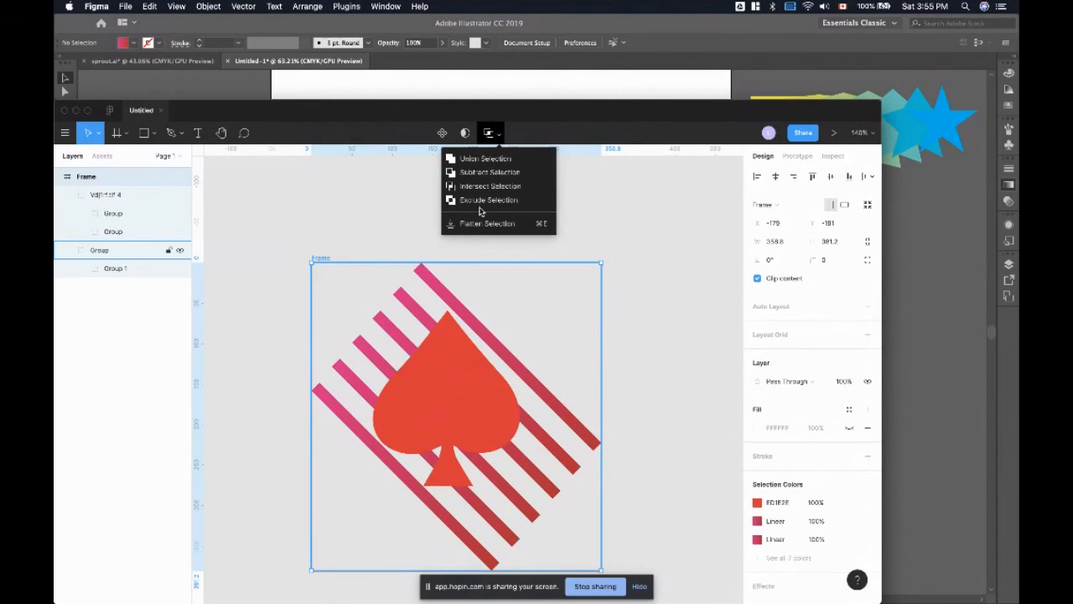
{"action": "left_click", "coordinate": [481, 206]}
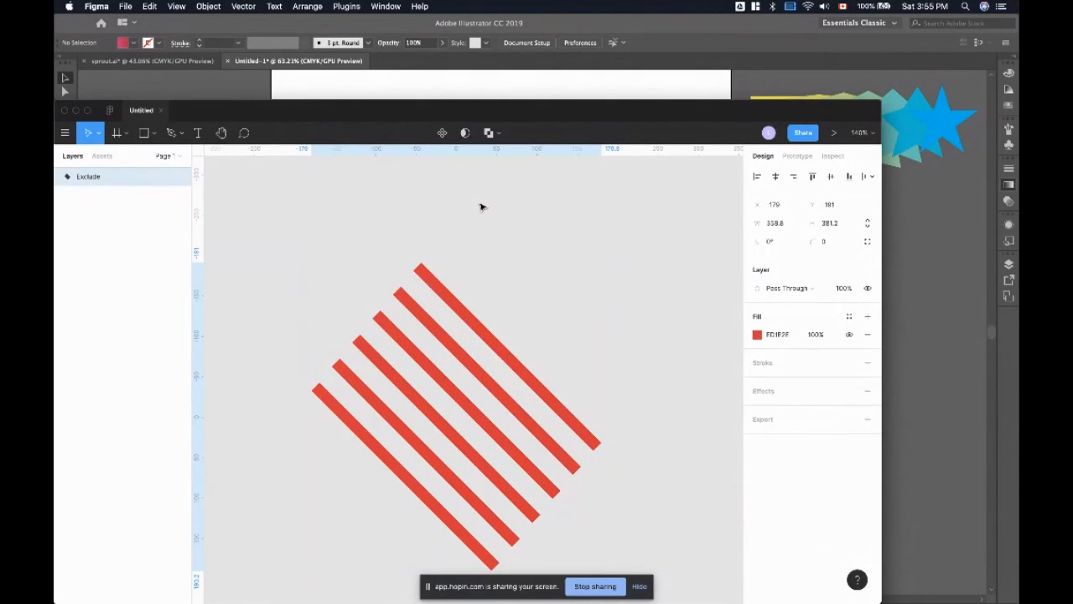
{"action": "key", "text": "super+z"}
{"action": "left_click", "coordinate": [481, 203]}
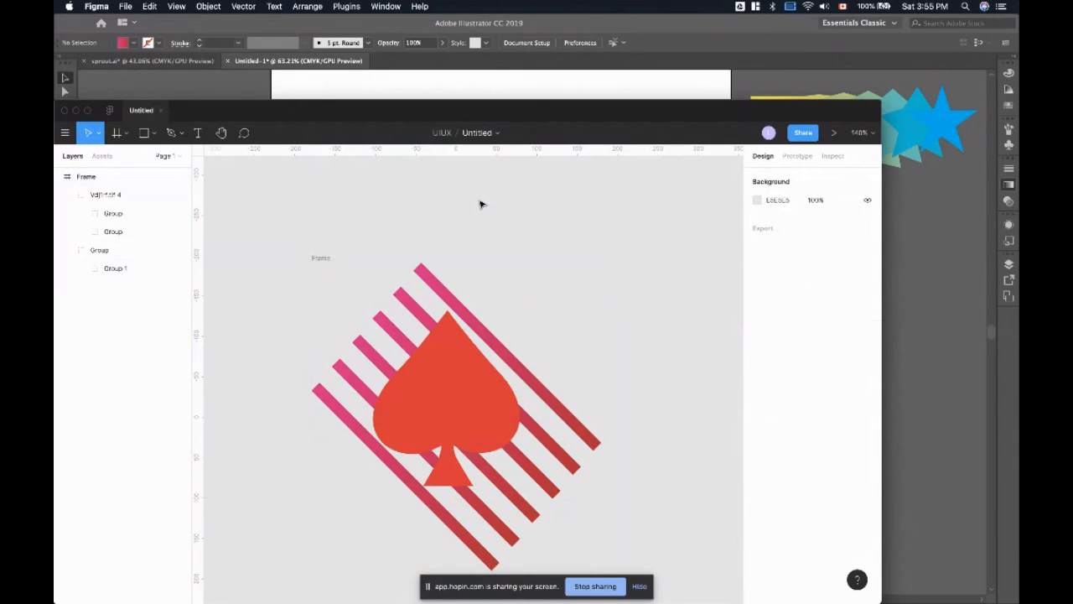
- Switch to Illustrator, try moving the clipped stripes off the lower red spade, and undo the move
{"action": "left_click", "coordinate": [520, 77]}
{"action": "left_click", "coordinate": [401, 432]}
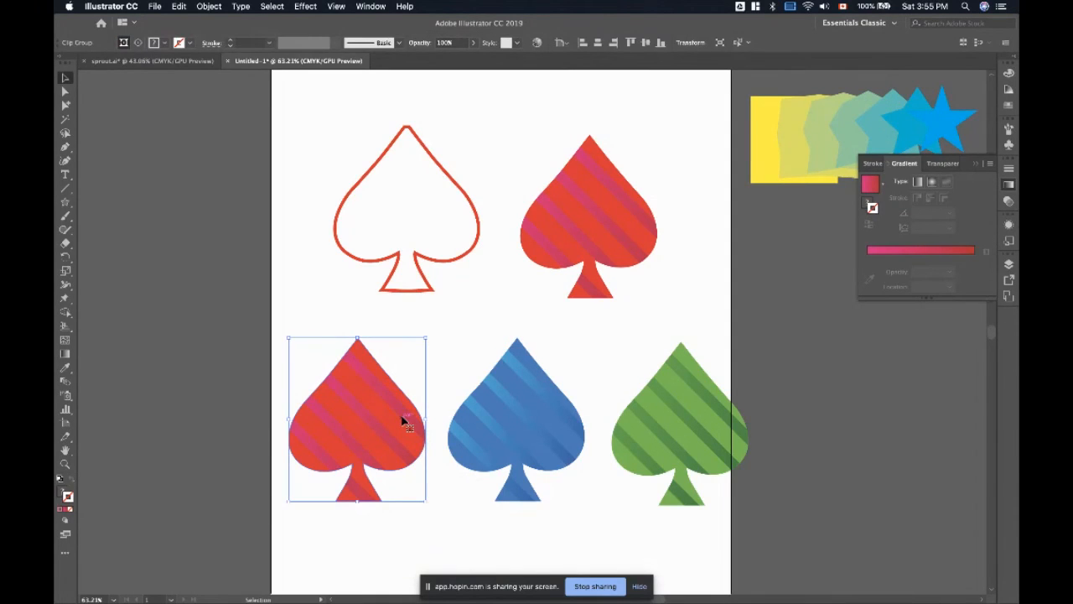
{"action": "left_click_drag", "start_coordinate": [403, 421], "coordinate": [305, 307]}
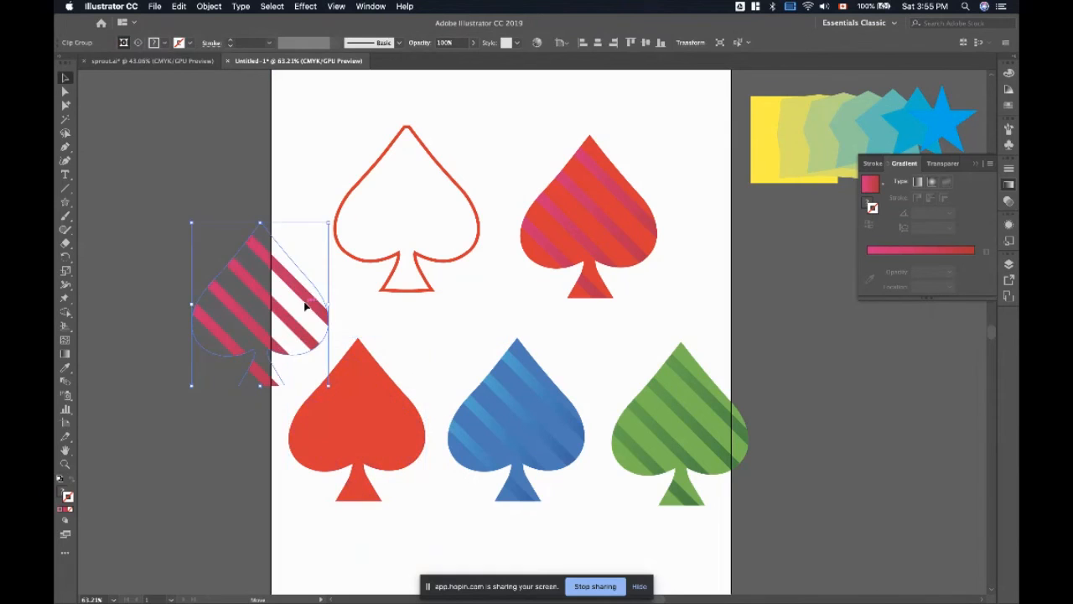
{"action": "left_click", "coordinate": [206, 444]}
{"action": "key", "text": "super+z"}
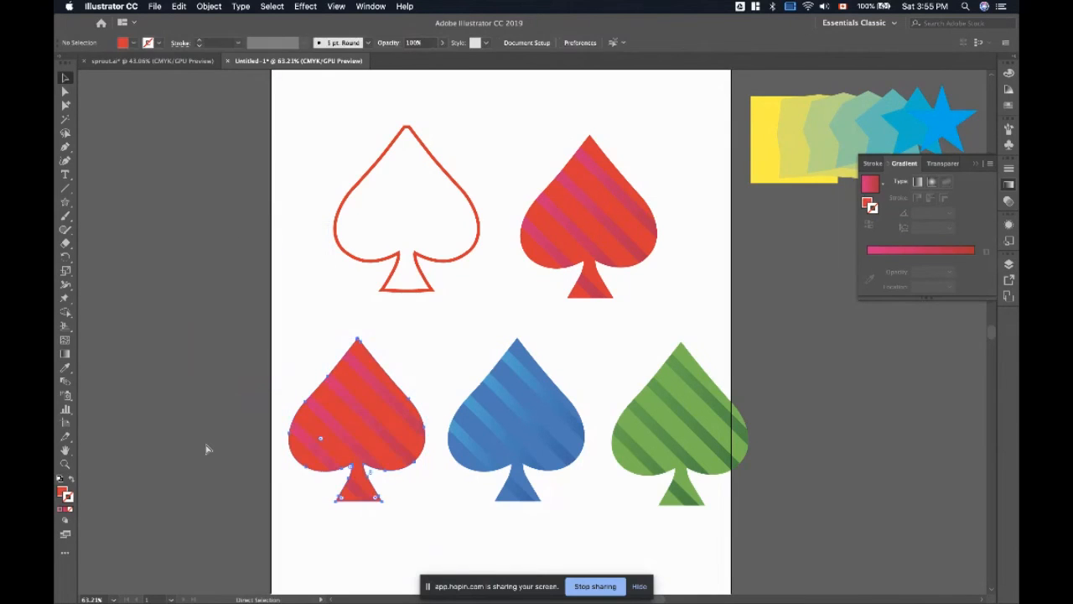
- Switch back to Figma and delete the frame holding the pasted spade and stripes
{"action": "key", "text": "ctrl+Up"}
{"action": "left_click", "coordinate": [240, 425]}
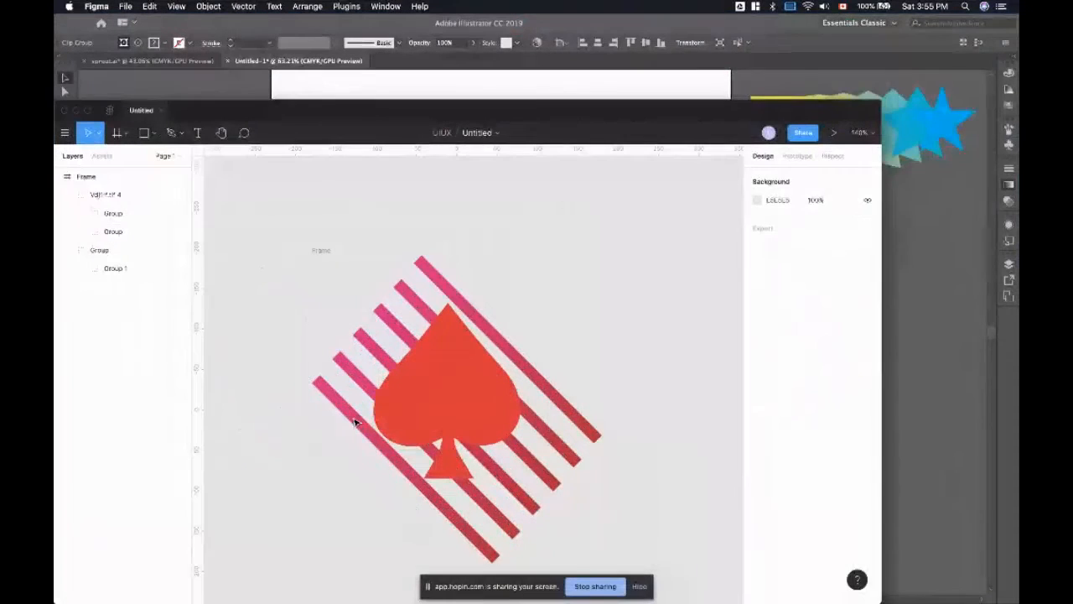
{"action": "left_click", "coordinate": [350, 425]}
{"action": "left_click", "coordinate": [316, 249]}
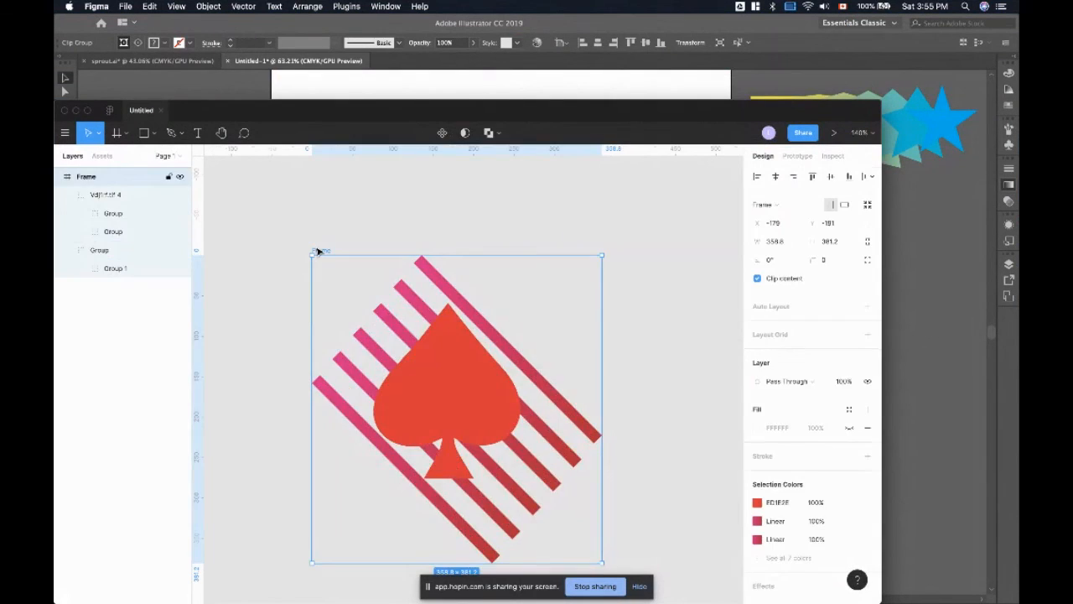
{"action": "key", "text": "Delete"}
- Draw a square with the Rectangle tool on the empty canvas
{"action": "left_click", "coordinate": [152, 134]}
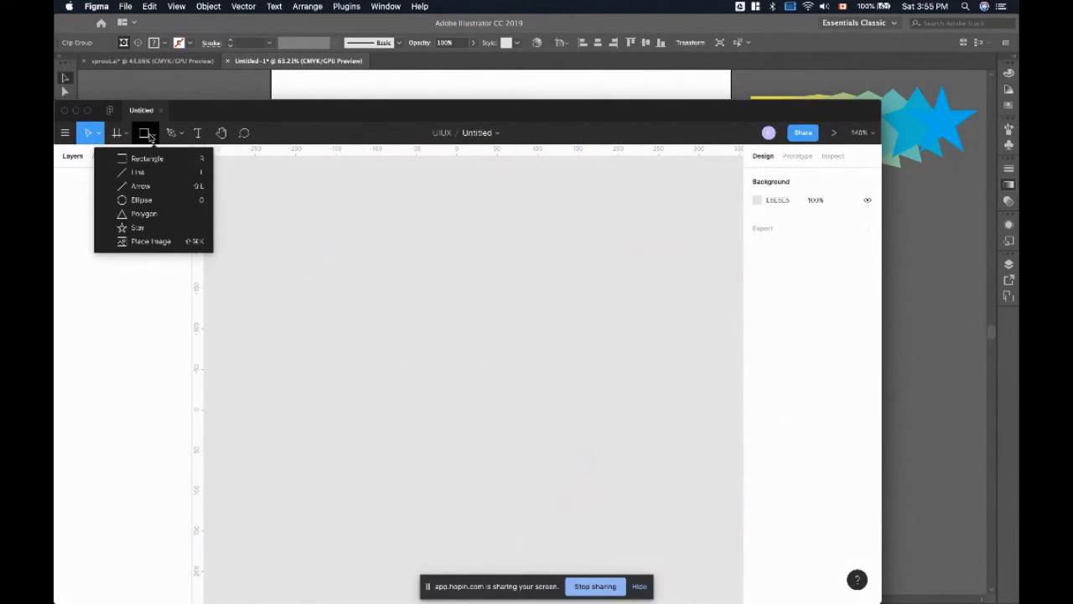
{"action": "left_click", "coordinate": [200, 160]}
{"action": "left_click_drag", "start_coordinate": [328, 286], "coordinate": [431, 385]}
- Draw a second rectangle about 157 × 135 that overlaps the square's lower-right corner, and deselect it
{"action": "left_click", "coordinate": [528, 442]}
{"action": "left_click_drag", "start_coordinate": [527, 444], "coordinate": [464, 412]}
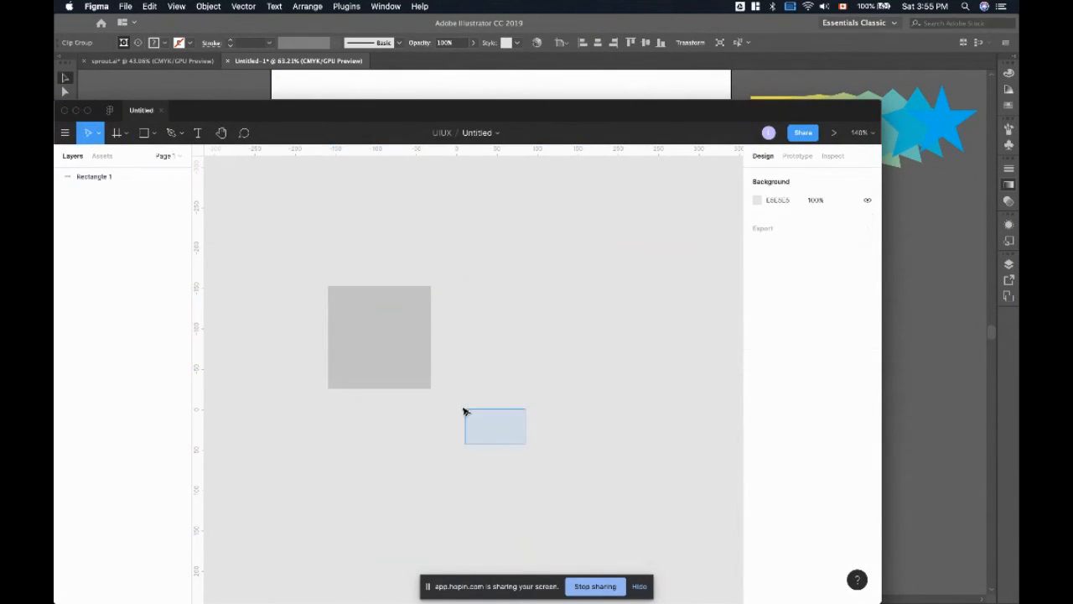
{"action": "left_click", "coordinate": [154, 134]}
{"action": "left_click", "coordinate": [141, 158]}
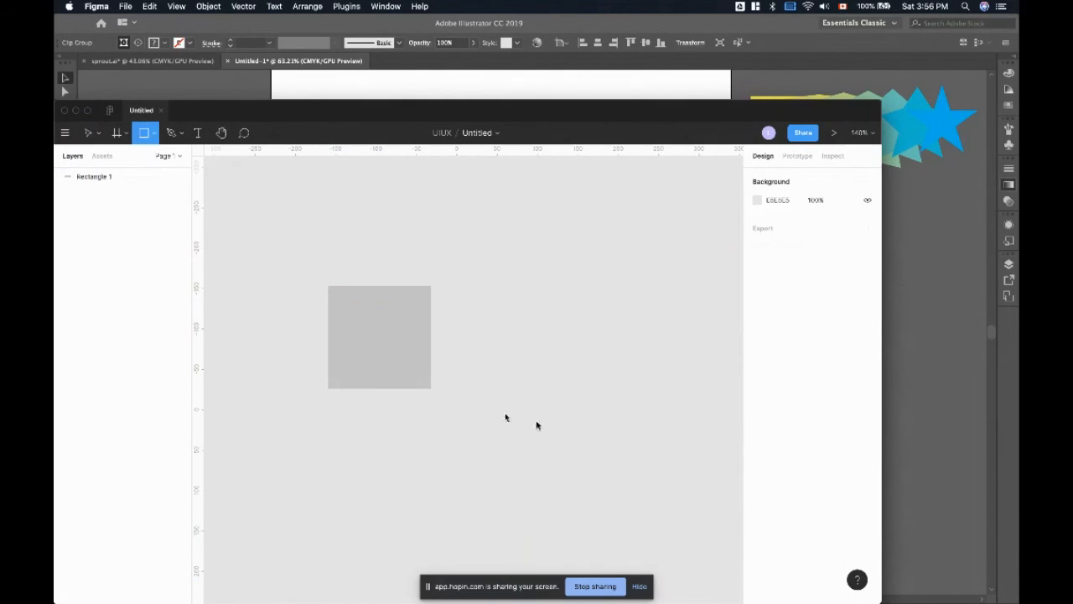
{"action": "left_click_drag", "start_coordinate": [506, 446], "coordinate": [379, 337]}
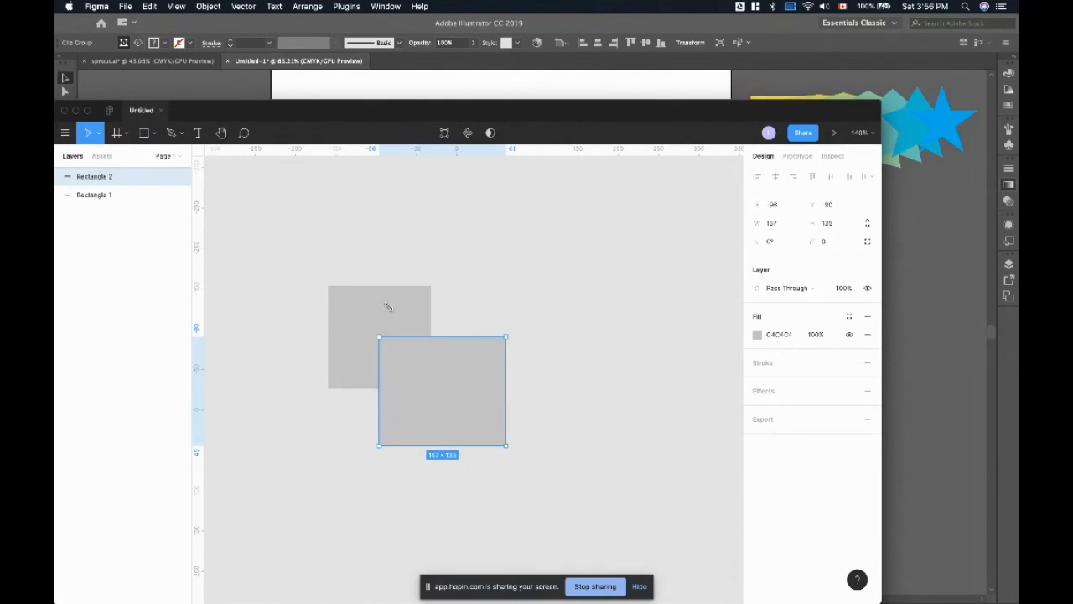
{"action": "left_click", "coordinate": [546, 321]}
- Change the second rectangle's solid fill to the muted pink B28D8D
{"action": "left_click", "coordinate": [492, 412]}
{"action": "left_click", "coordinate": [756, 334]}
{"action": "left_click", "coordinate": [634, 360]}
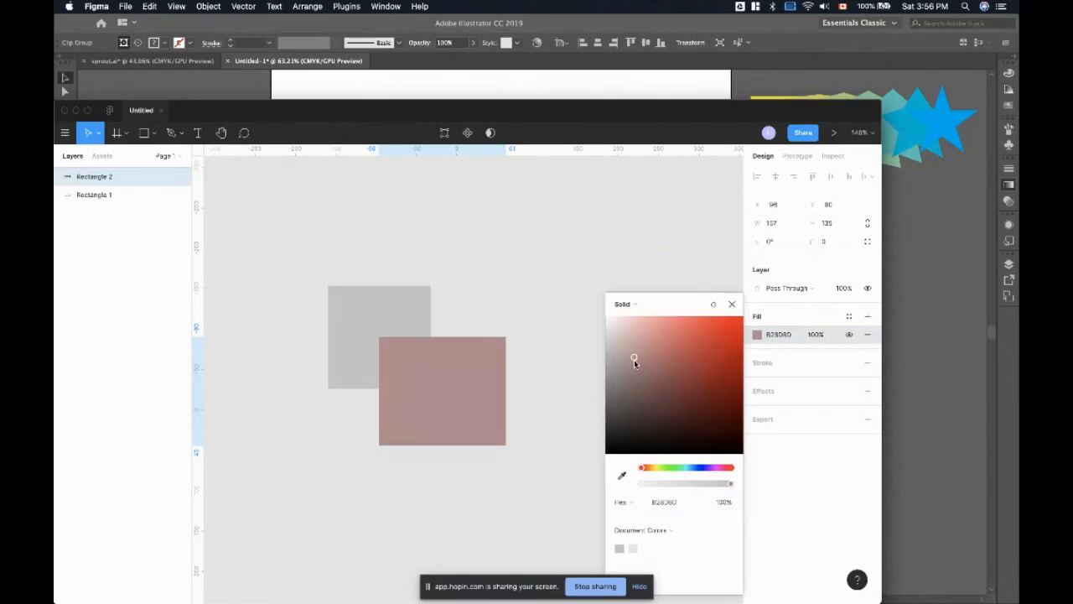
- Try the Intersect boolean operation on the grey square and the overlapping pink rectangle
{"action": "left_click", "coordinate": [486, 301]}
{"action": "left_click", "coordinate": [409, 308]}
{"action": "left_click", "coordinate": [476, 353], "text": "shift"}
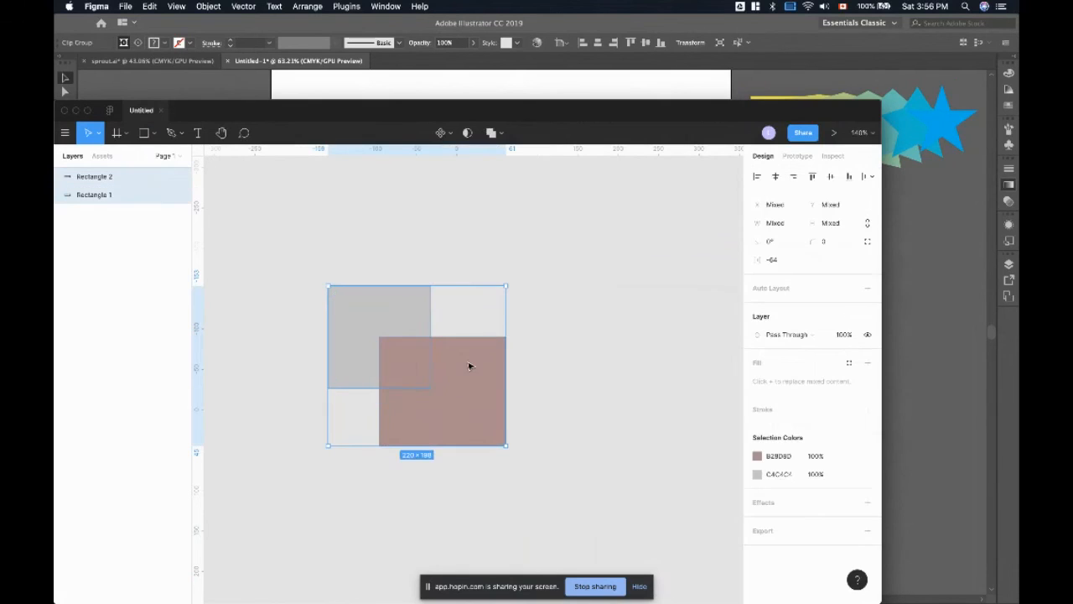
{"action": "left_click", "coordinate": [501, 132]}
{"action": "left_click", "coordinate": [495, 185]}
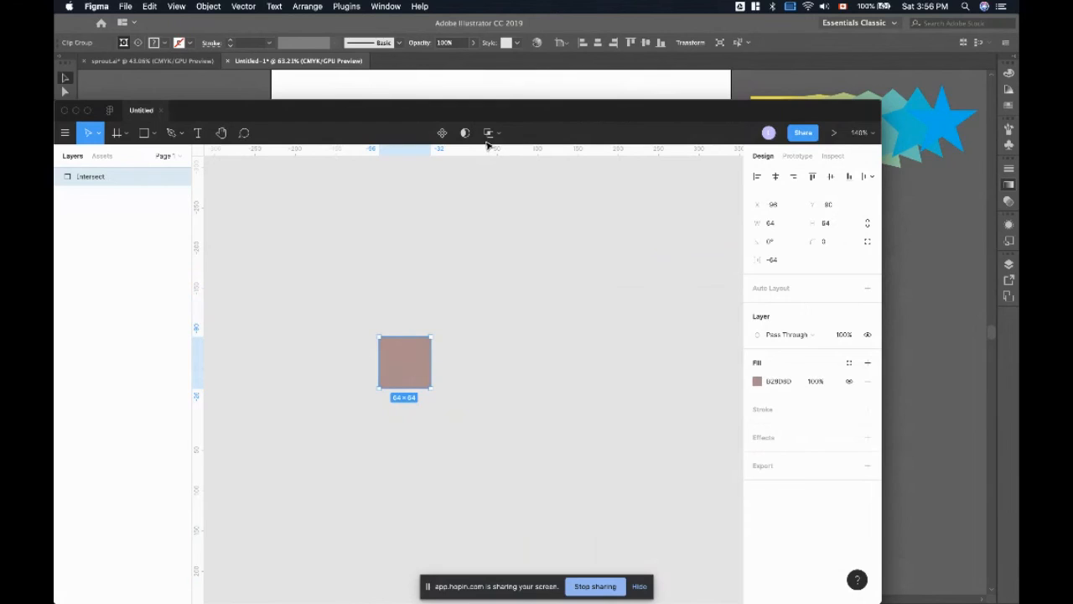
{"action": "key", "text": "super+z"}
- Switch to Illustrator, deselect the artwork, and bring up the Pathfinder controls
{"action": "left_click", "coordinate": [611, 92]}
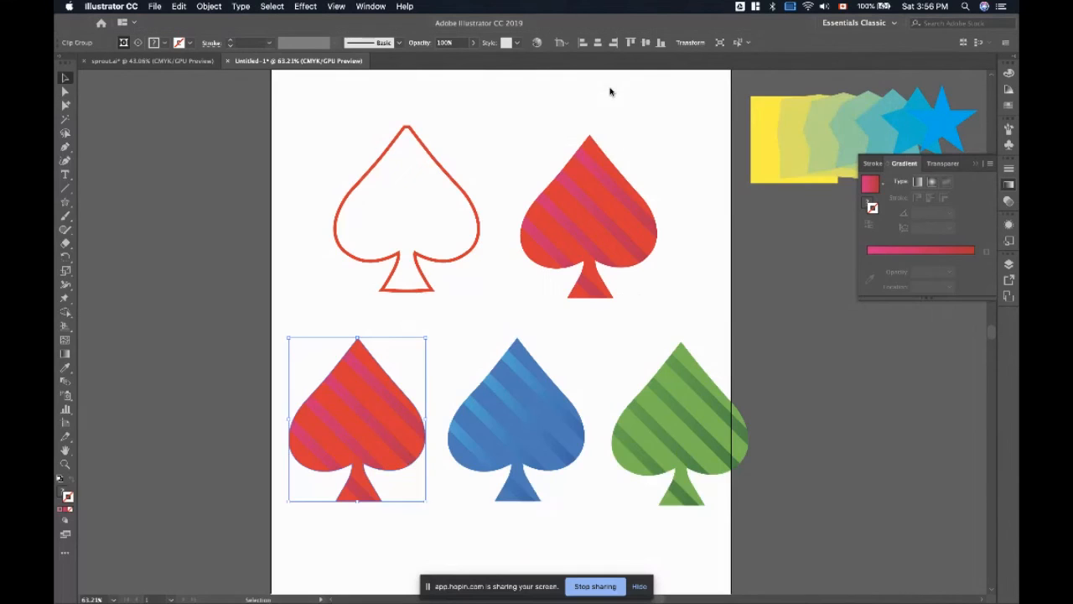
{"action": "left_click", "coordinate": [727, 285]}
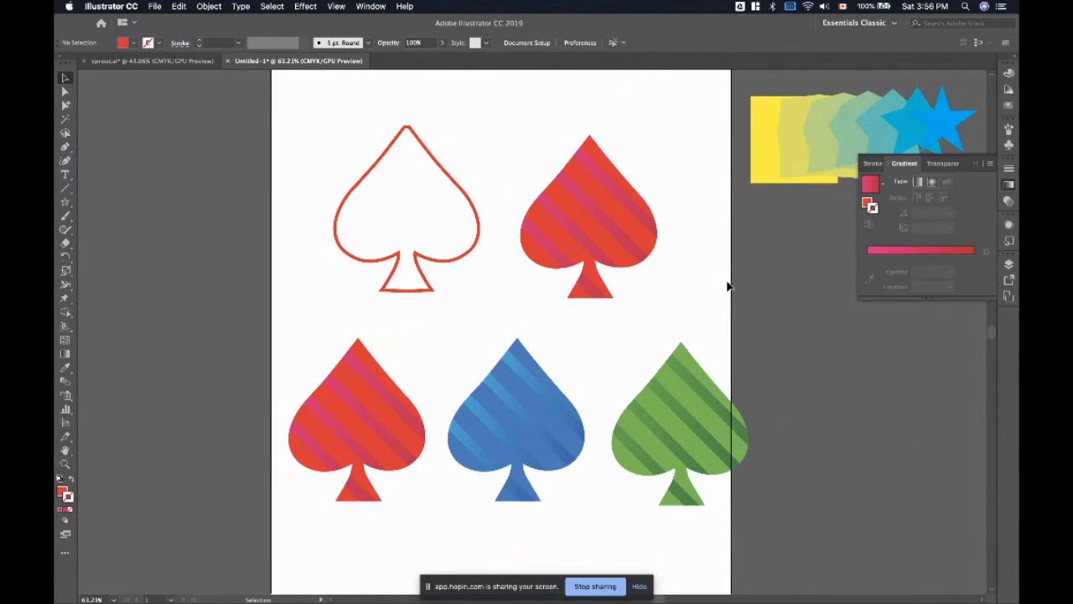
{"action": "left_click", "coordinate": [369, 5]}
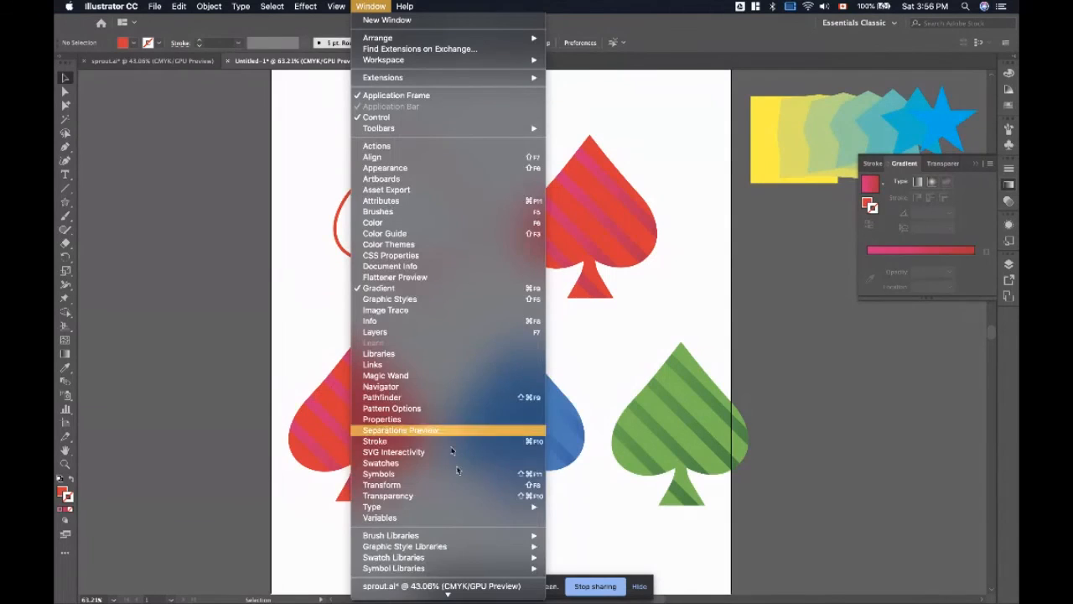
{"action": "left_click", "coordinate": [413, 399]}
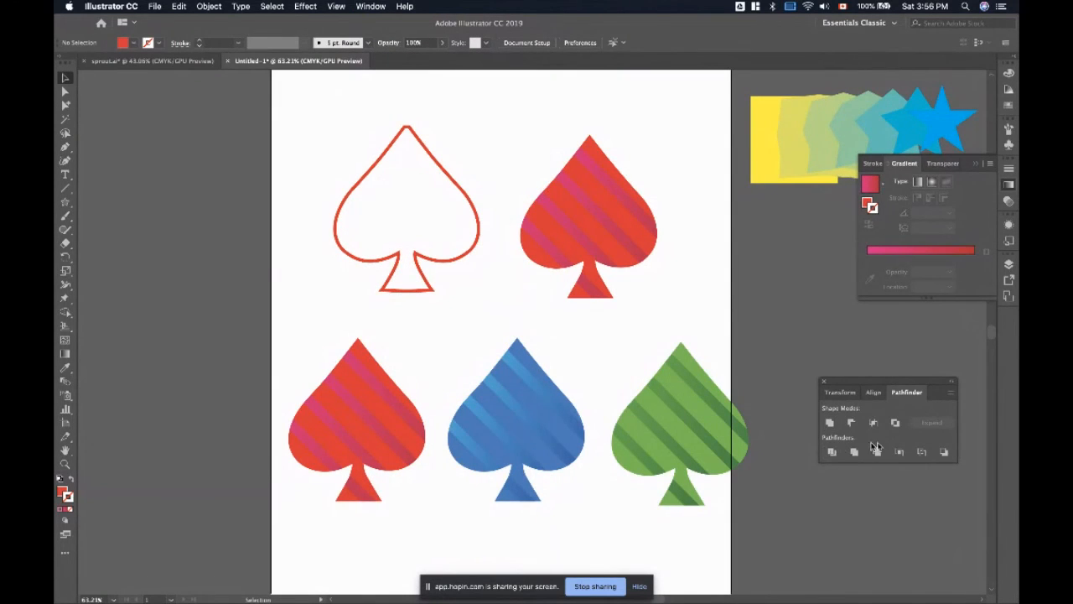
- Draw a circle about 87.5 pt across with the Ellipse tool, above and to the left of the outlined spade
{"action": "scroll", "coordinate": [684, 332], "scroll_direction": "down", "scroll_amount": 3}
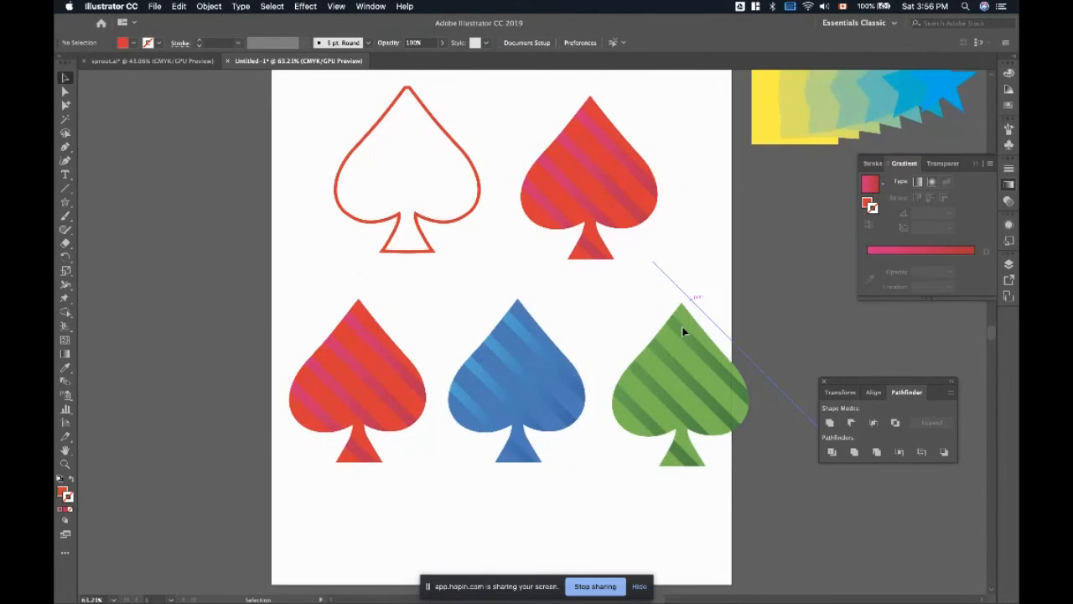
{"action": "scroll", "coordinate": [682, 327], "scroll_direction": "down", "scroll_amount": 4}
{"action": "scroll", "coordinate": [682, 327], "scroll_direction": "left", "scroll_amount": 5}
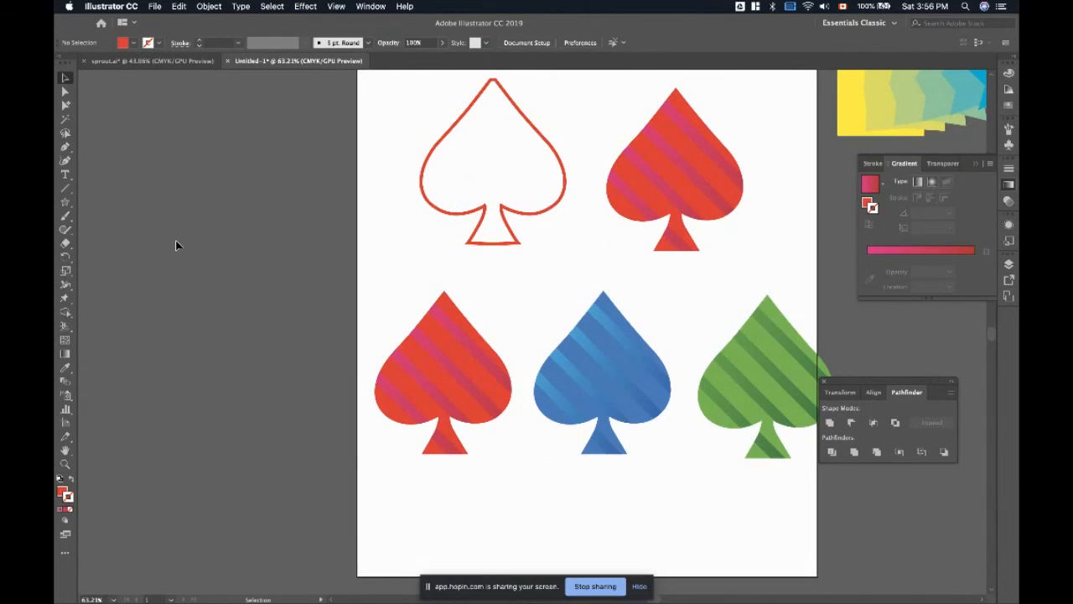
{"action": "left_click", "coordinate": [65, 230]}
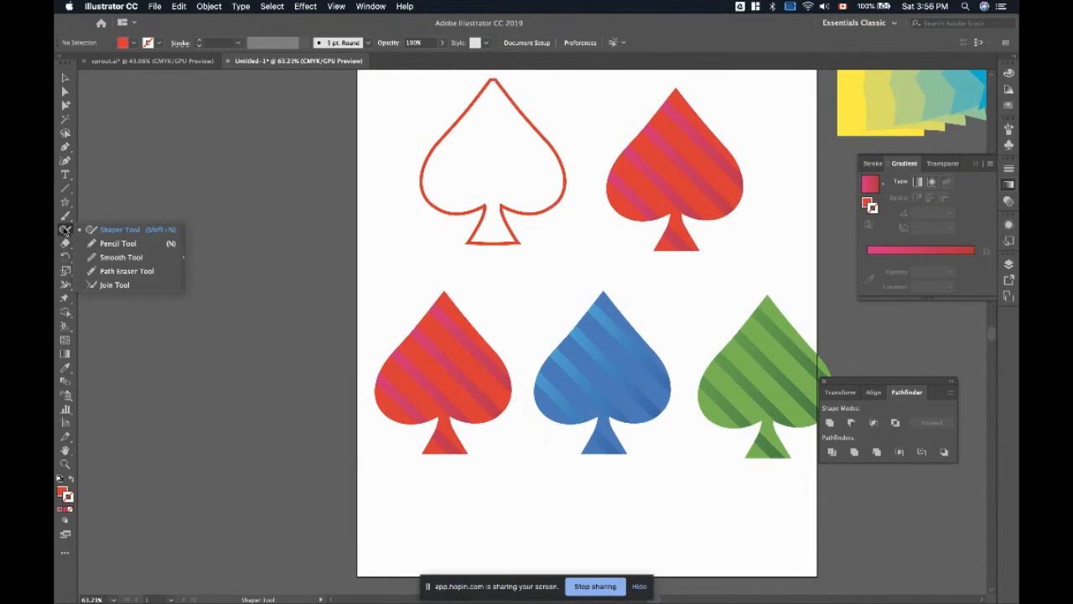
{"action": "left_click", "coordinate": [65, 202]}
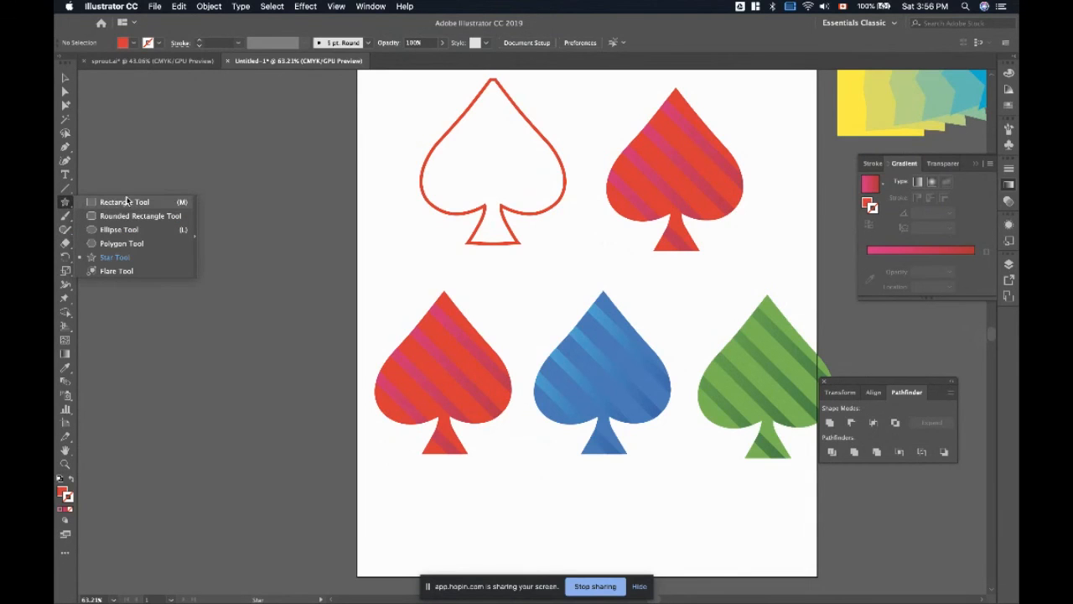
{"action": "left_click", "coordinate": [119, 229]}
{"action": "scroll", "coordinate": [383, 335], "scroll_direction": "right", "scroll_amount": 3}
{"action": "scroll", "coordinate": [383, 335], "scroll_direction": "up", "scroll_amount": 1}
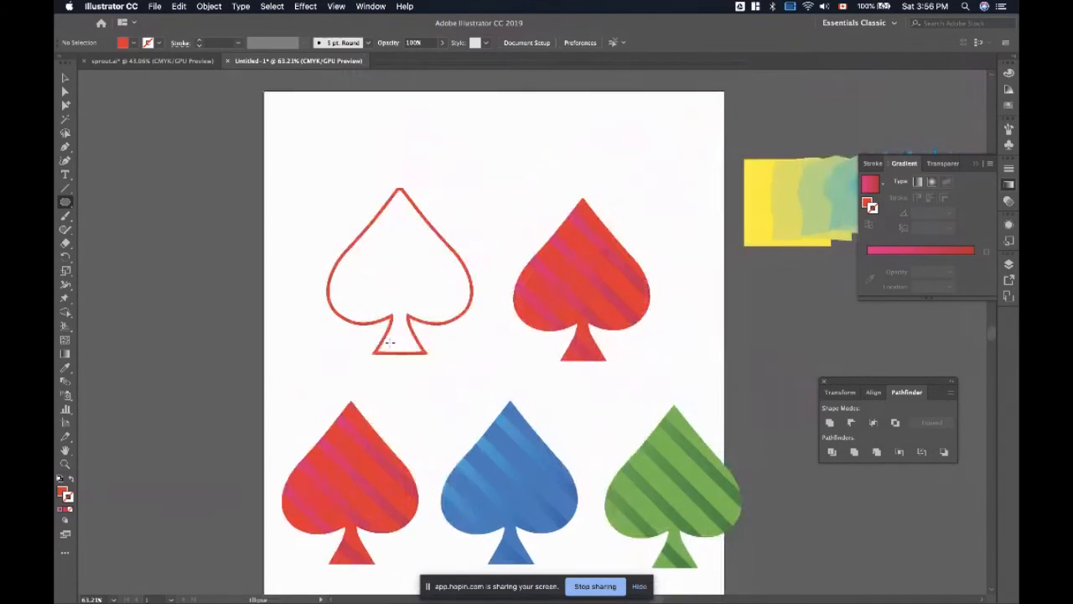
{"action": "scroll", "coordinate": [367, 220], "scroll_direction": "up", "scroll_amount": 5, "text": "alt"}
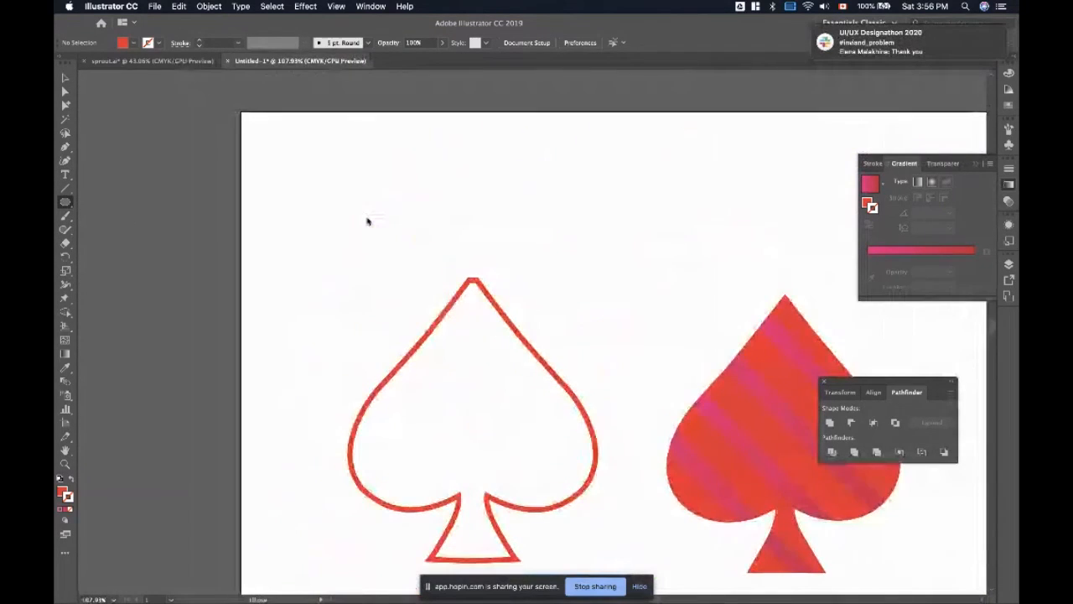
{"action": "left_click_drag", "start_coordinate": [285, 209], "coordinate": [399, 322]}
{"action": "key", "text": "v"}
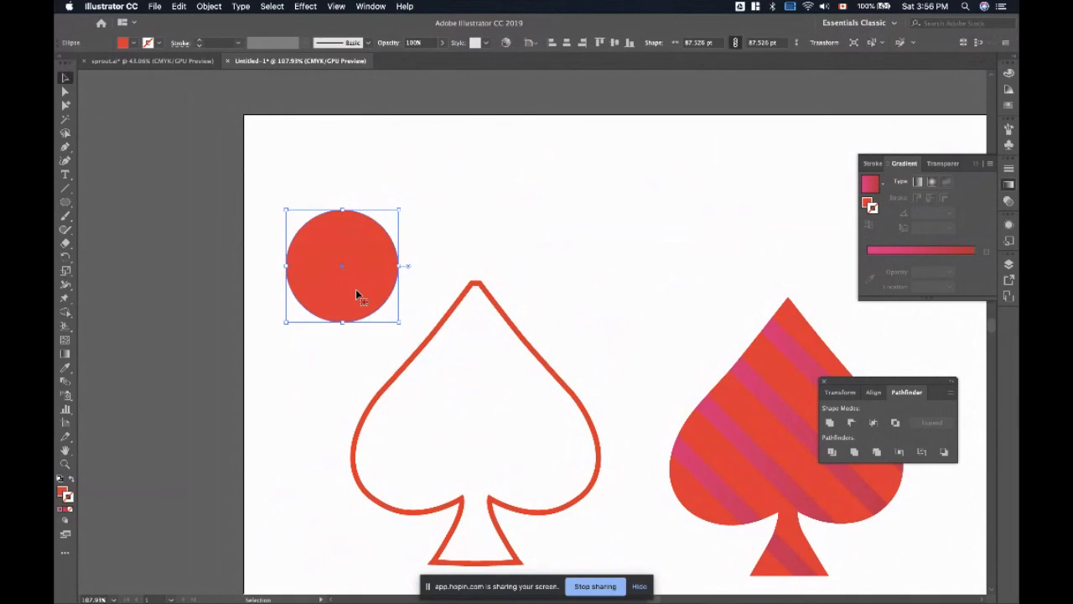
{"action": "key", "text": "a"}
{"action": "key", "text": "v"}
{"action": "key", "text": "a"}
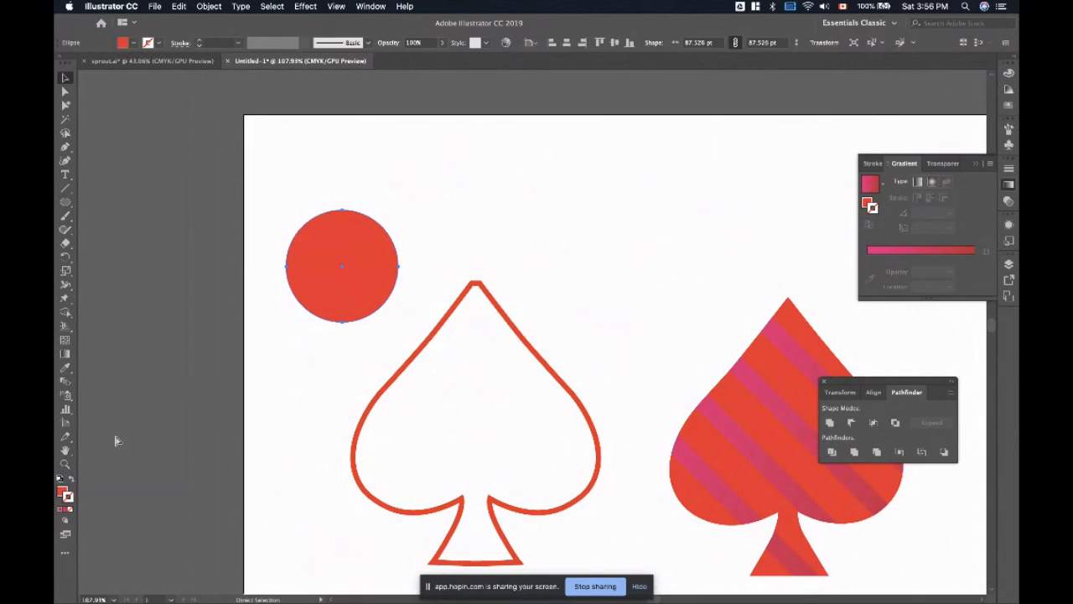
{"action": "key", "text": "v"}
- Paste a copy of the red circle in place and shrink it around its centre to about 60 pt across
{"action": "left_click", "coordinate": [178, 5]}
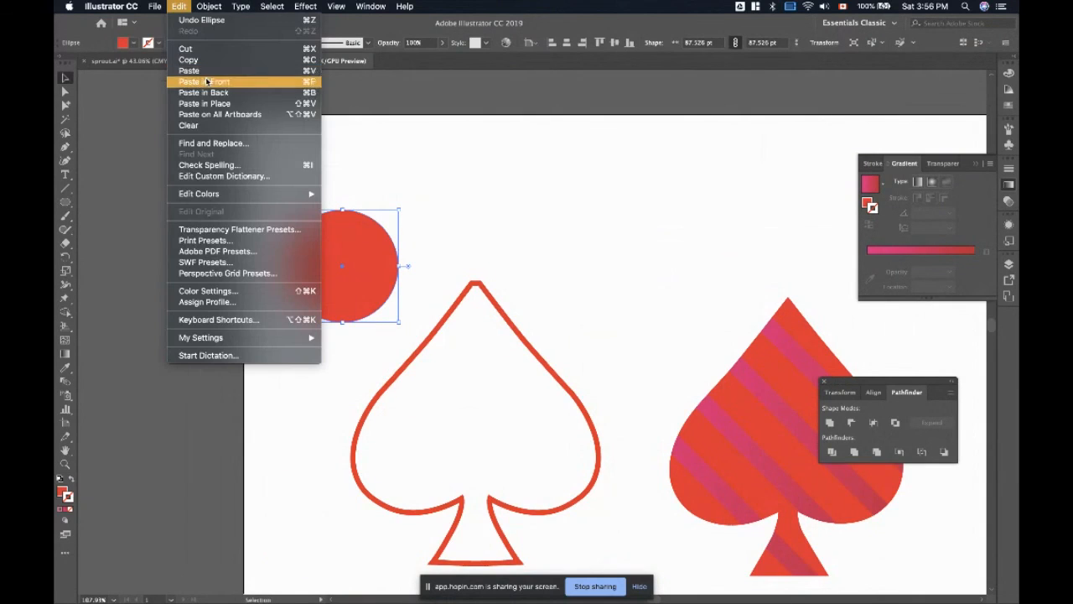
{"action": "left_click", "coordinate": [206, 102]}
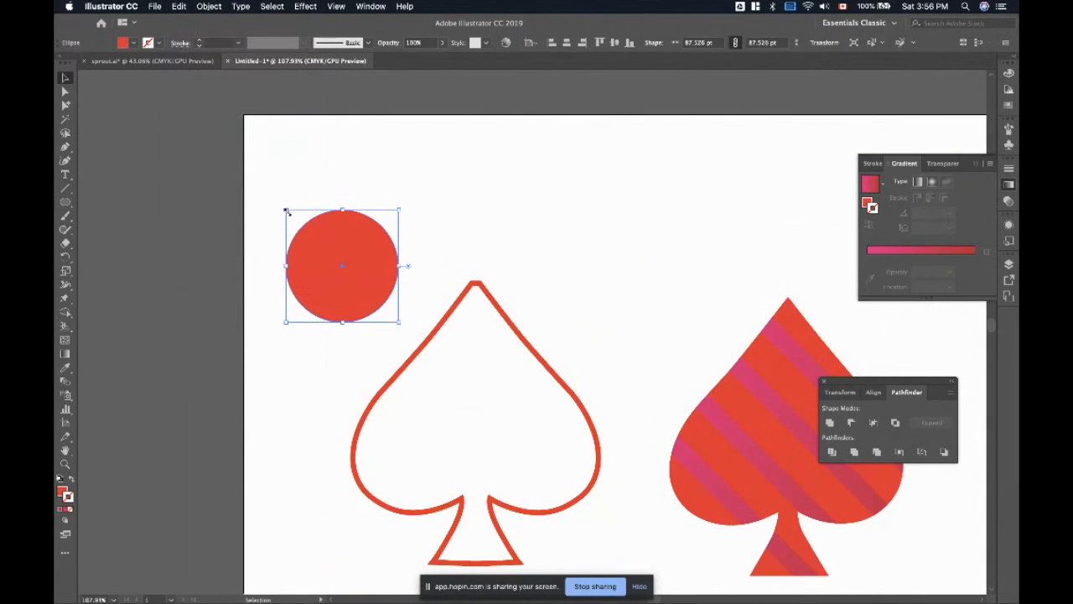
{"action": "left_click_drag", "start_coordinate": [296, 221], "coordinate": [303, 227]}
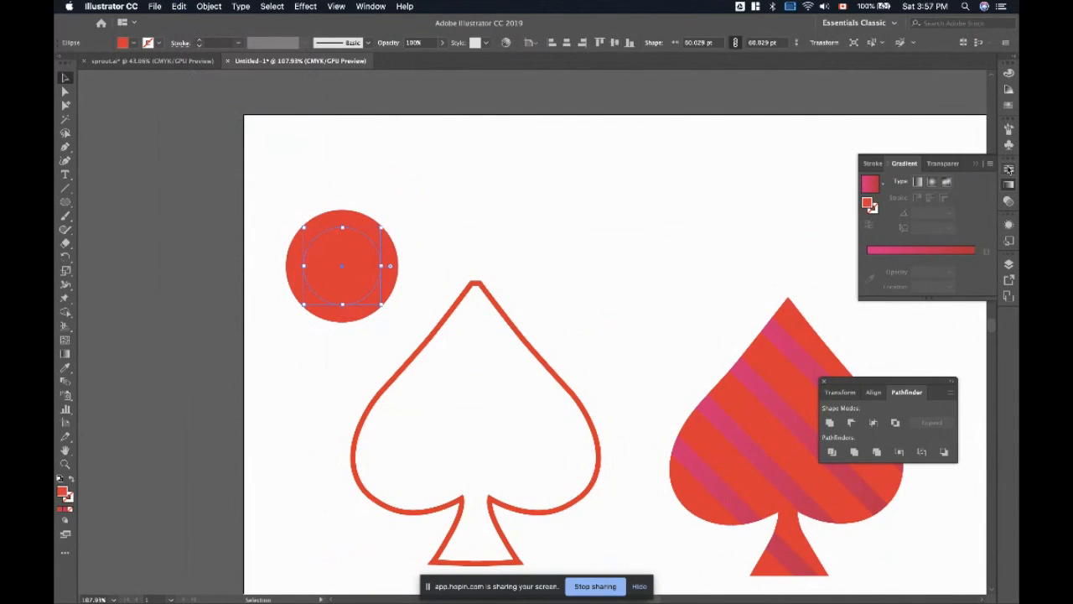
- Fill the smaller inner circle with white and deselect it
{"action": "left_click", "coordinate": [1008, 74]}
{"action": "left_click", "coordinate": [875, 84]}
{"action": "left_click", "coordinate": [632, 196]}
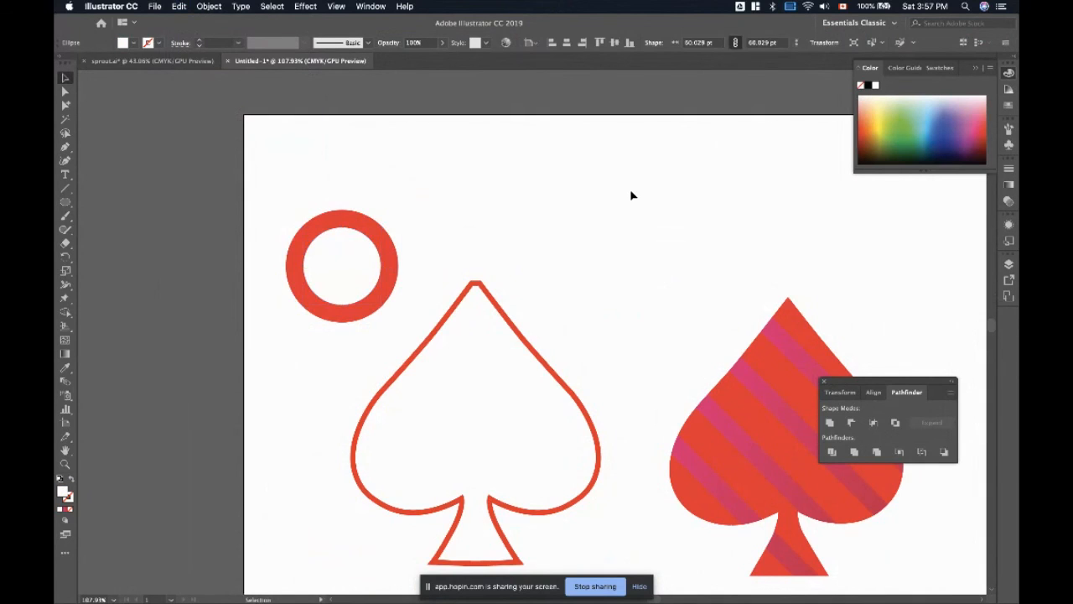
{"action": "scroll", "coordinate": [632, 196], "scroll_direction": "left", "scroll_amount": 1}
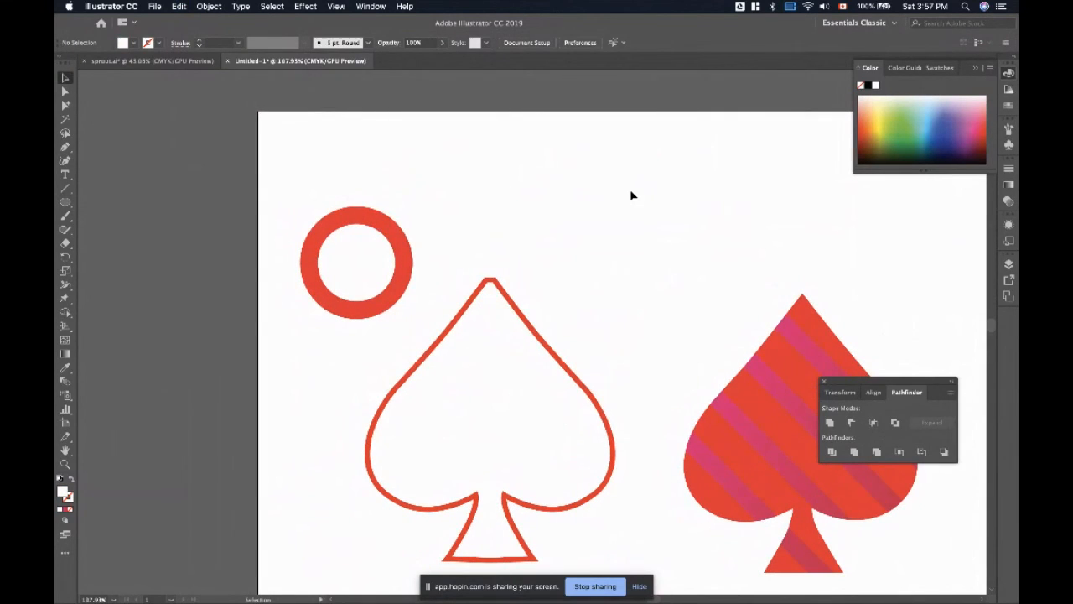
- Combine the red and white circles with Pathfinder's Exclude mode and fill the resulting ring with black
{"action": "left_click", "coordinate": [364, 319]}
{"action": "scroll", "coordinate": [364, 318], "scroll_direction": "up", "scroll_amount": 2}
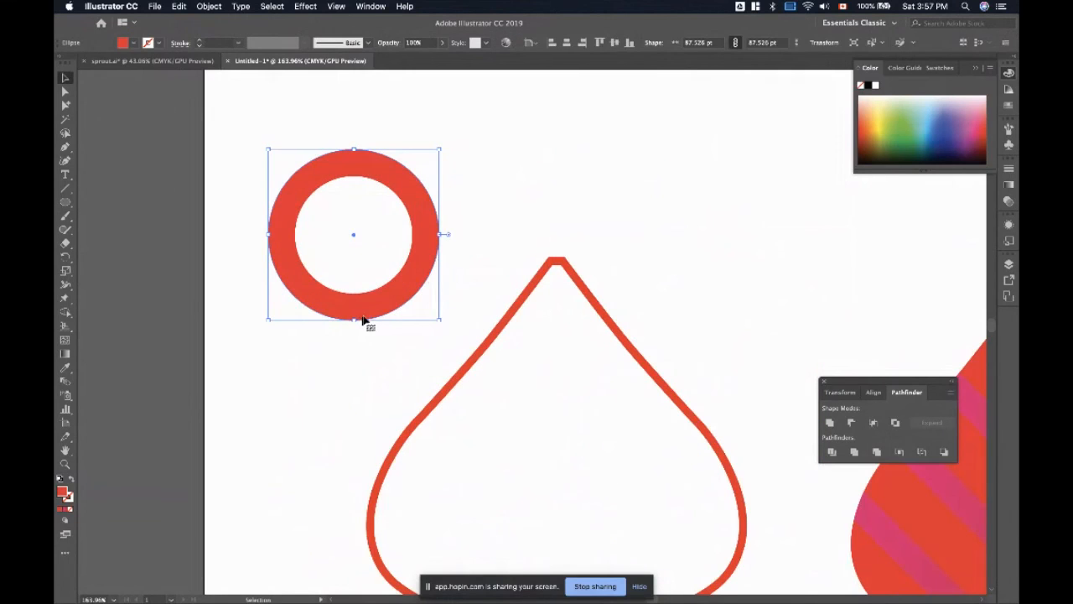
{"action": "left_click", "coordinate": [426, 274], "text": "shift"}
{"action": "left_click", "coordinate": [386, 273]}
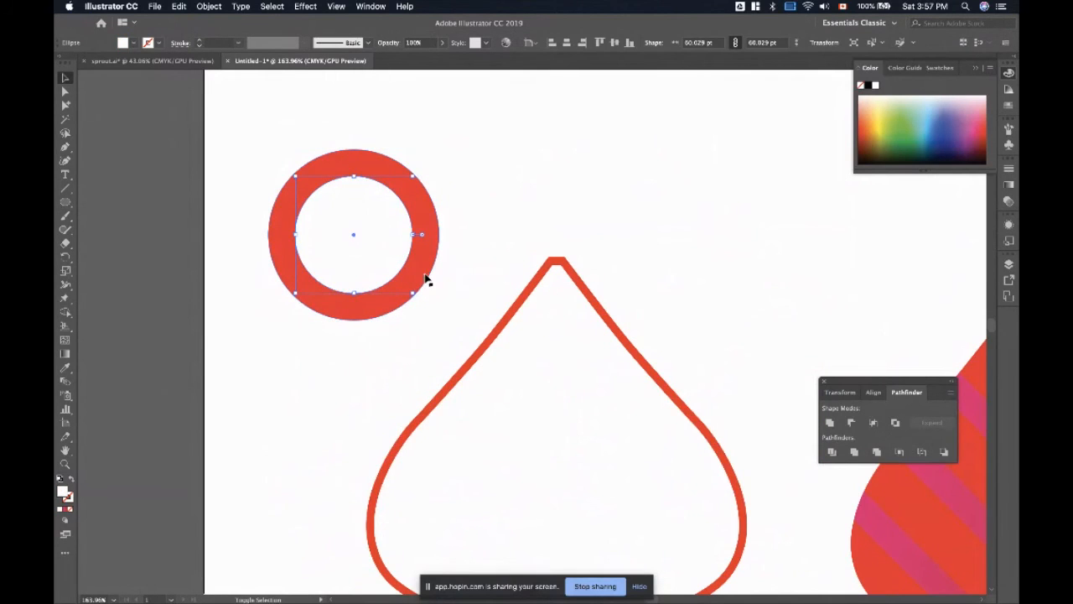
{"action": "left_click", "coordinate": [429, 272], "text": "shift"}
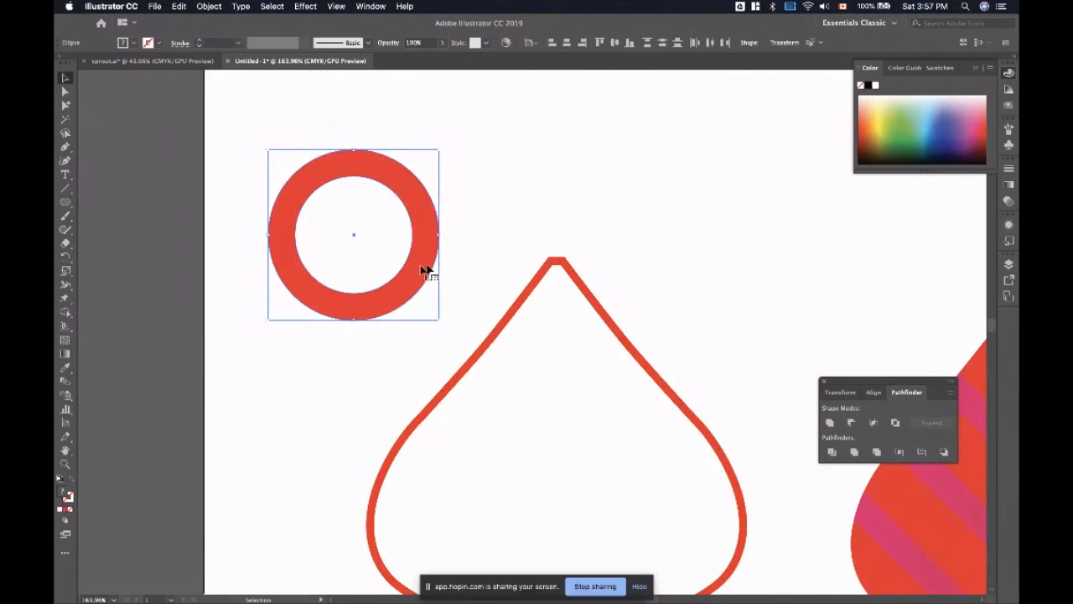
{"action": "left_click_drag", "start_coordinate": [901, 382], "coordinate": [591, 232]}
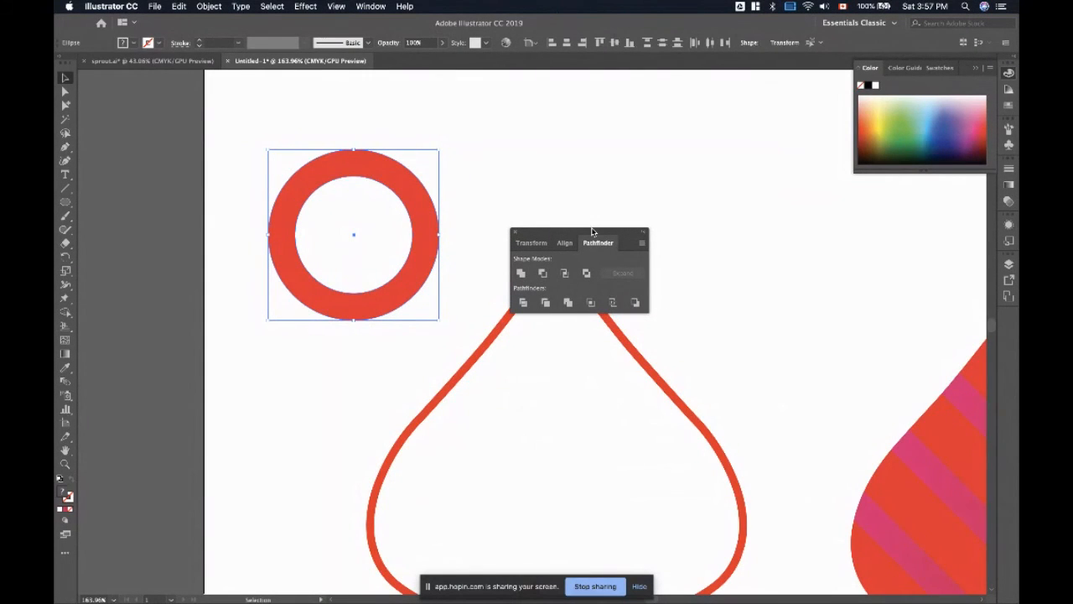
{"action": "left_click", "coordinate": [585, 274]}
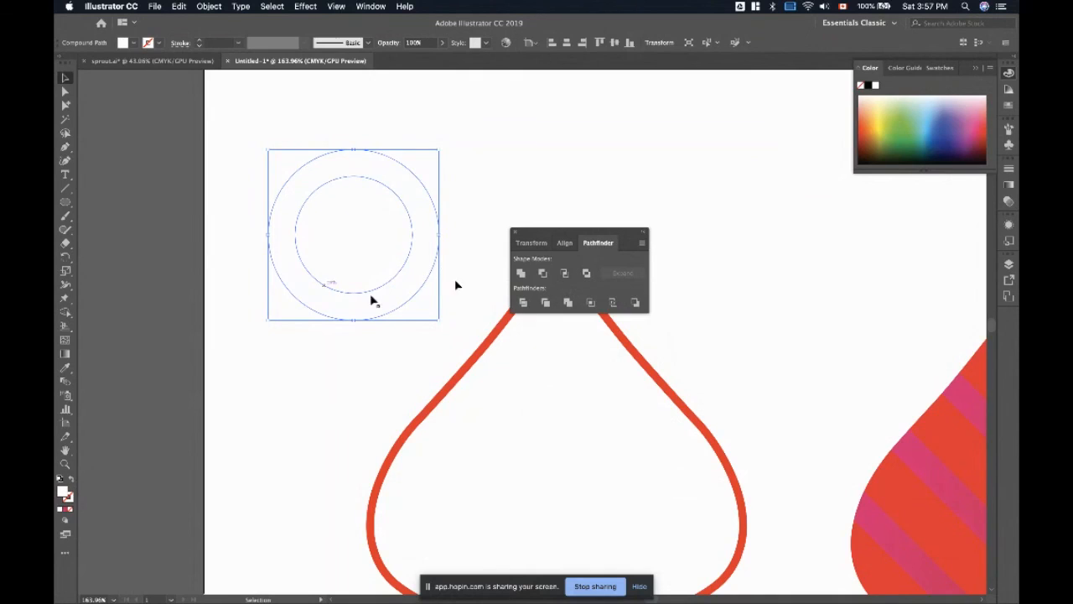
{"action": "left_click", "coordinate": [867, 85]}
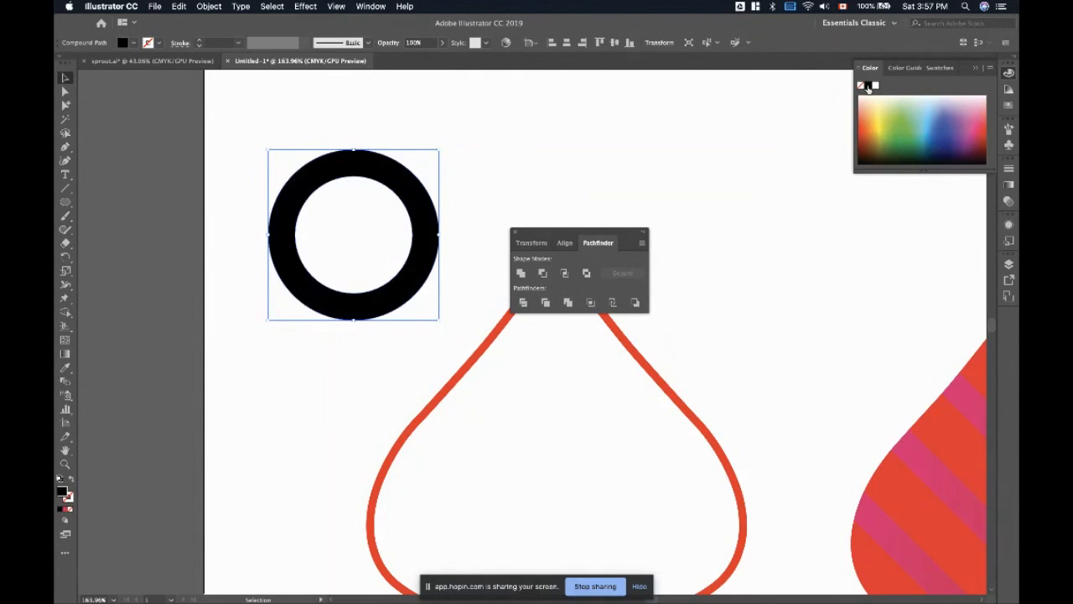
{"action": "left_click", "coordinate": [549, 144]}
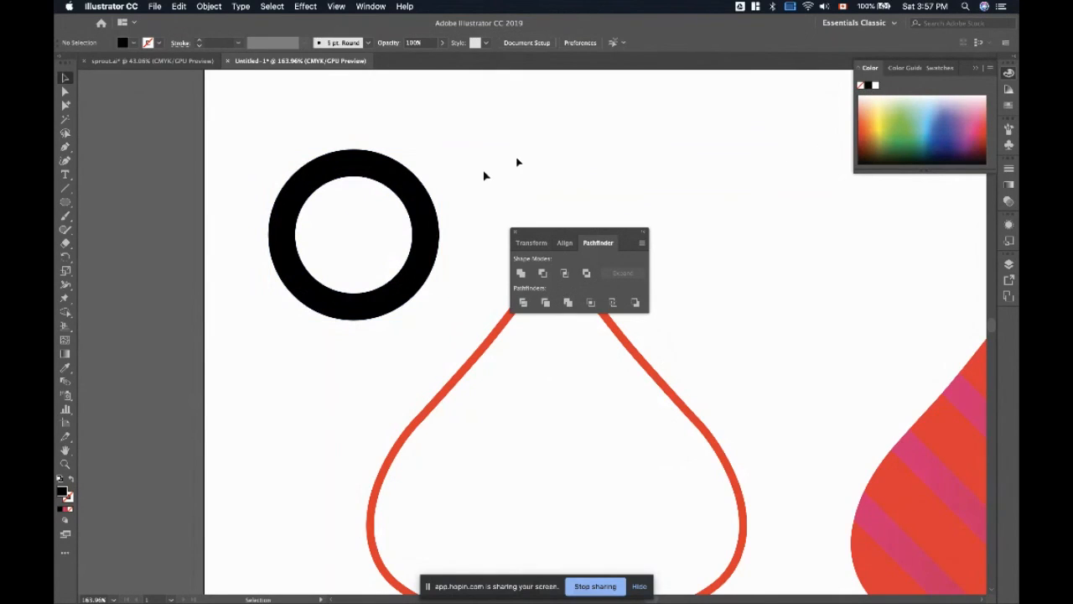
- Draw a closed four-point trapezoid across the ring's lower edge with the Pen tool and fill it with white
{"action": "left_click", "coordinate": [65, 147]}
{"action": "left_click", "coordinate": [333, 275]}
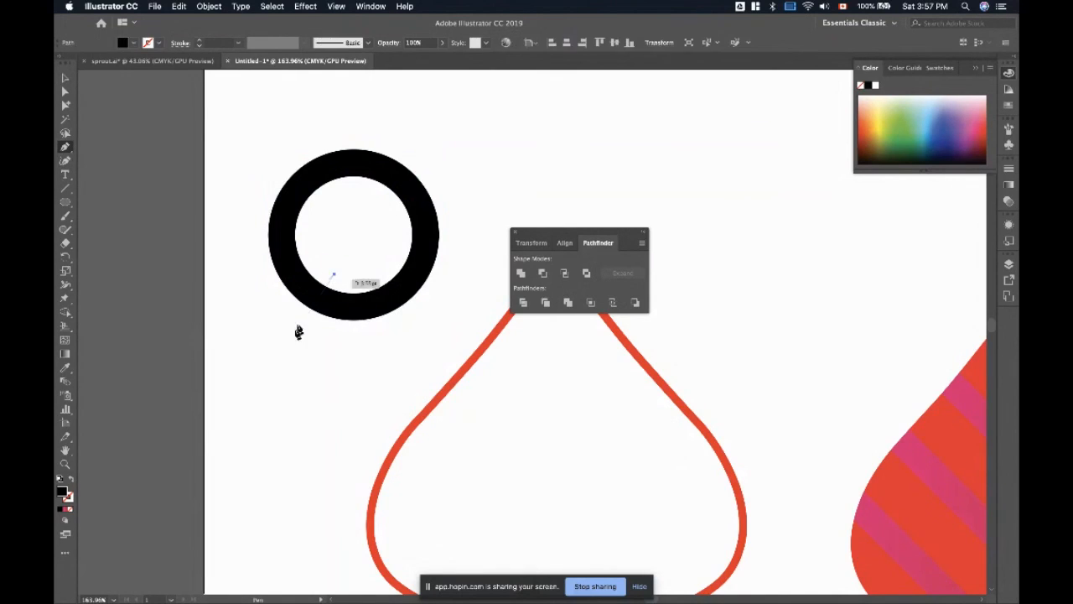
{"action": "left_click", "coordinate": [306, 327]}
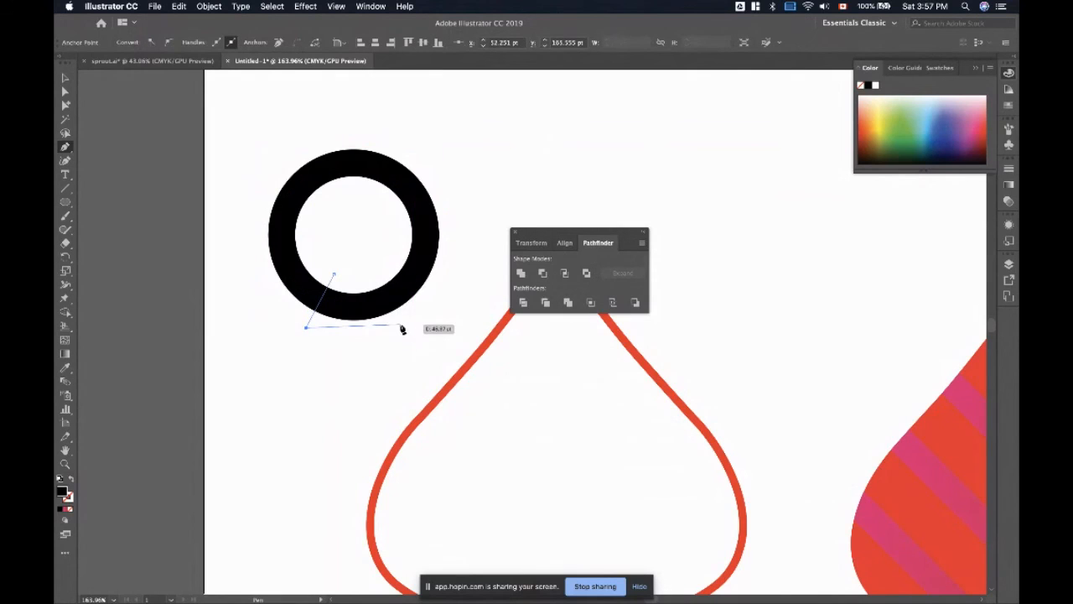
{"action": "left_click", "coordinate": [412, 327]}
{"action": "left_click", "coordinate": [383, 272]}
{"action": "left_click", "coordinate": [333, 275]}
{"action": "left_click", "coordinate": [66, 77]}
{"action": "left_click", "coordinate": [874, 87]}
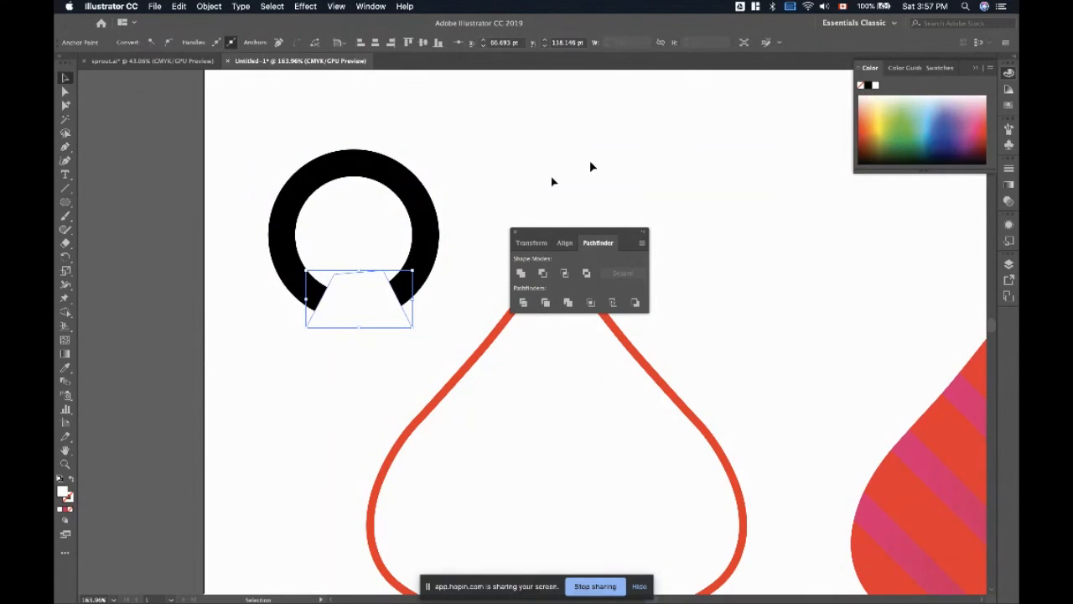
- Cut the white trapezoid out of the black ring with Pathfinder's Minus Front mode and deselect the result
{"action": "left_click", "coordinate": [432, 253], "text": "shift"}
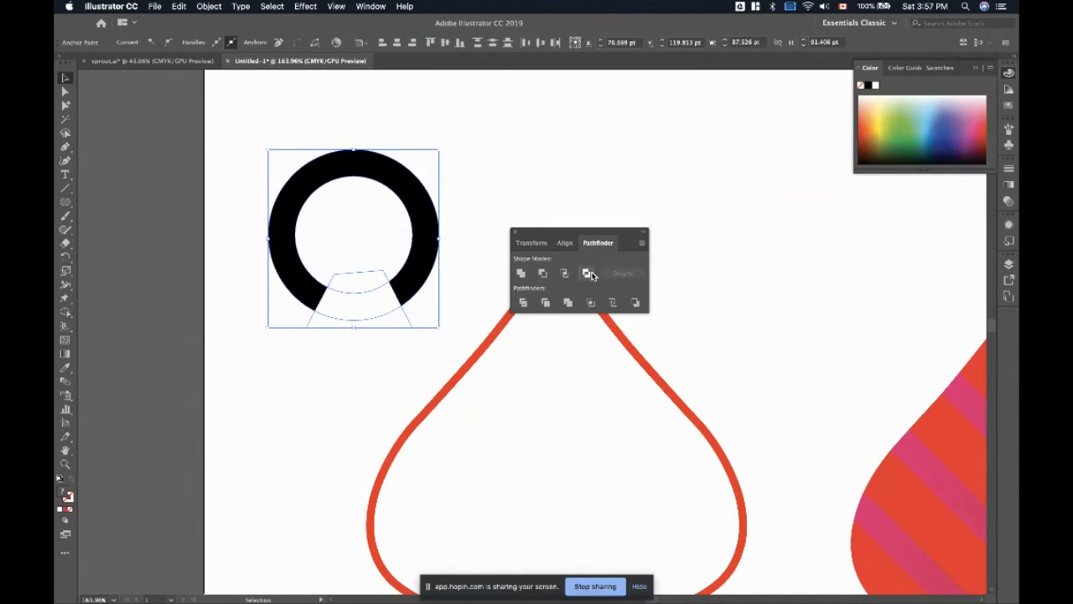
{"action": "left_click", "coordinate": [543, 274]}
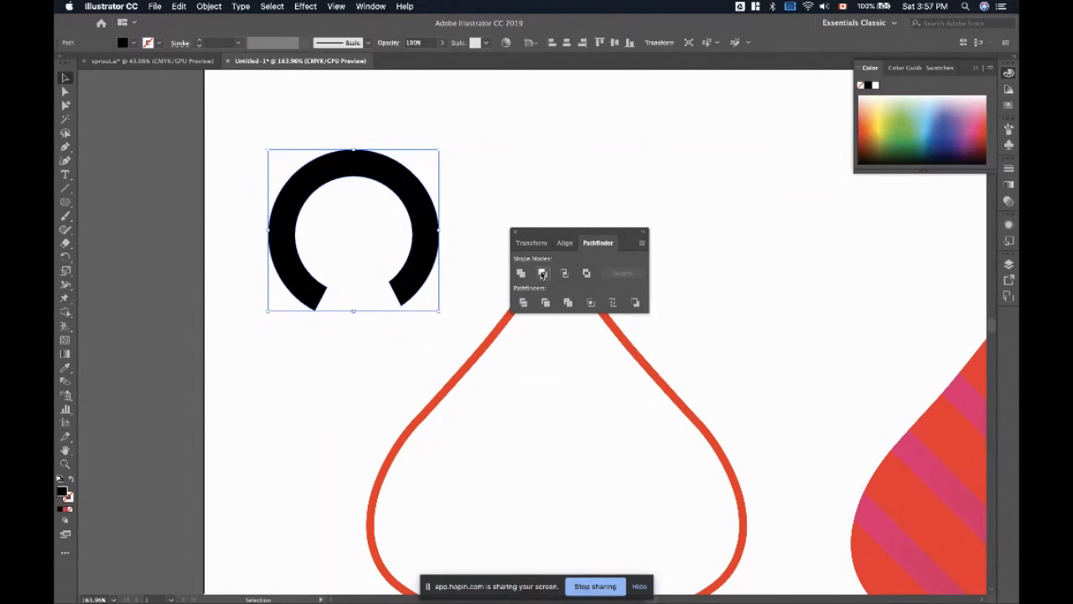
{"action": "left_click", "coordinate": [399, 380]}
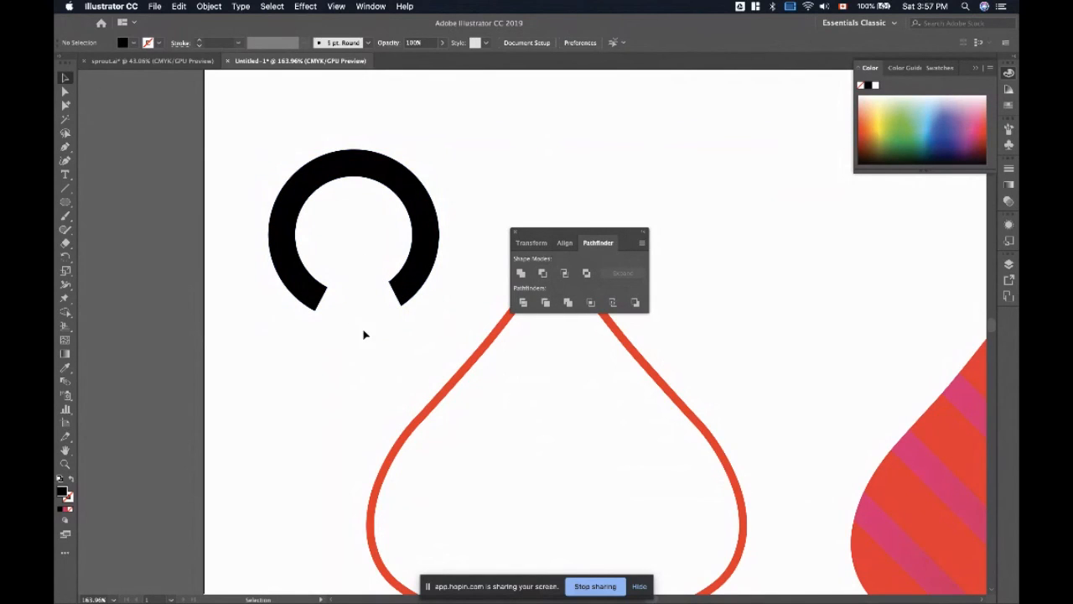
- Fill the black open ring with light grey D6D6D6 and deselect it
{"action": "left_click", "coordinate": [409, 295]}
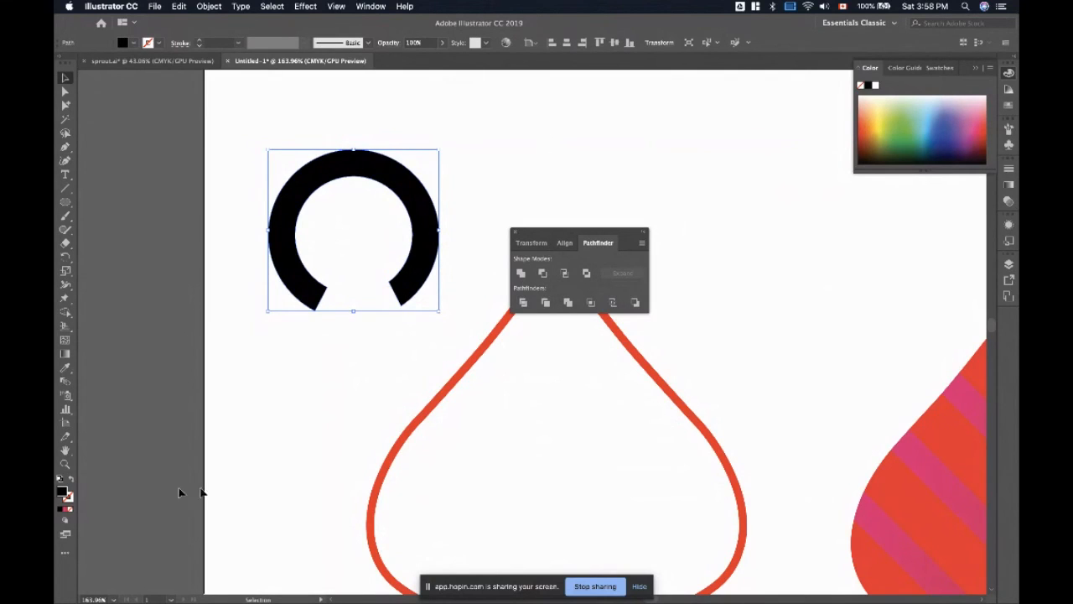
{"action": "double_click", "coordinate": [62, 493]}
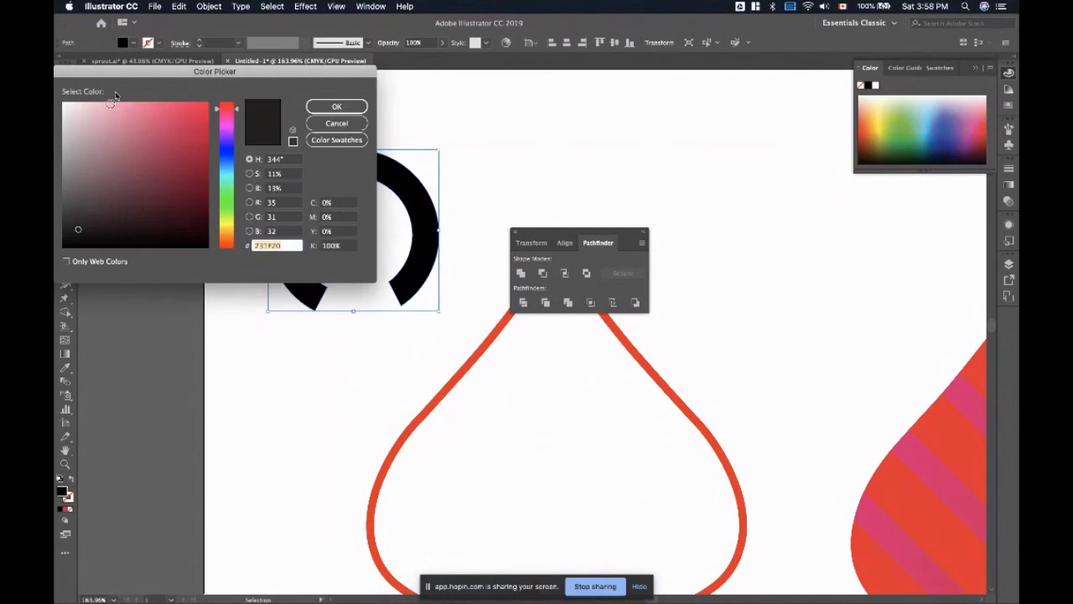
{"action": "mouse_move", "coordinate": [95, 139]}
{"action": "left_mouse_down"}
{"action": "mouse_move", "coordinate": [77, 229]}
{"action": "mouse_move", "coordinate": [62, 101]}
{"action": "mouse_move", "coordinate": [63, 125]}
{"action": "left_mouse_up"}
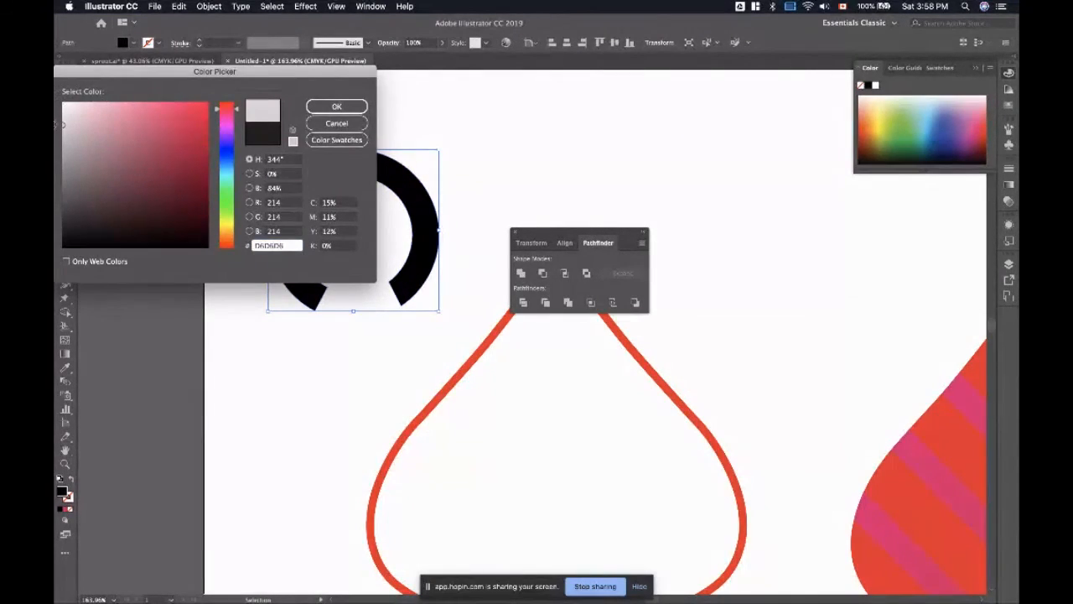
{"action": "left_click", "coordinate": [336, 107]}
{"action": "left_click", "coordinate": [287, 349]}
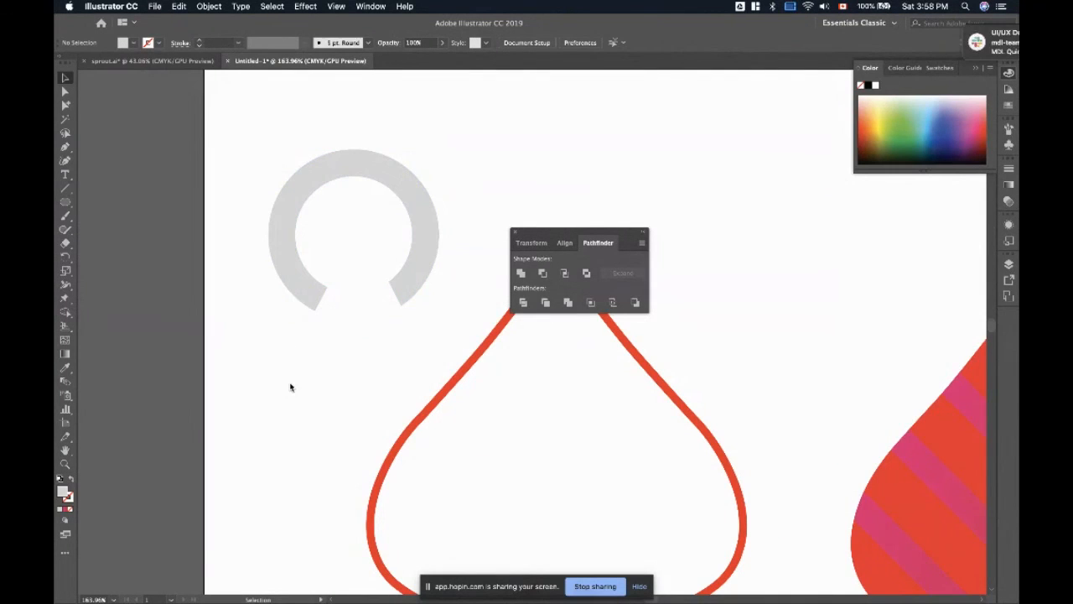
- Paste a copy of the grey open ring directly in front of the original and deselect it
{"action": "left_click", "coordinate": [417, 253]}
{"action": "key", "text": "a"}
{"action": "key", "text": "v"}
{"action": "left_click", "coordinate": [179, 6]}
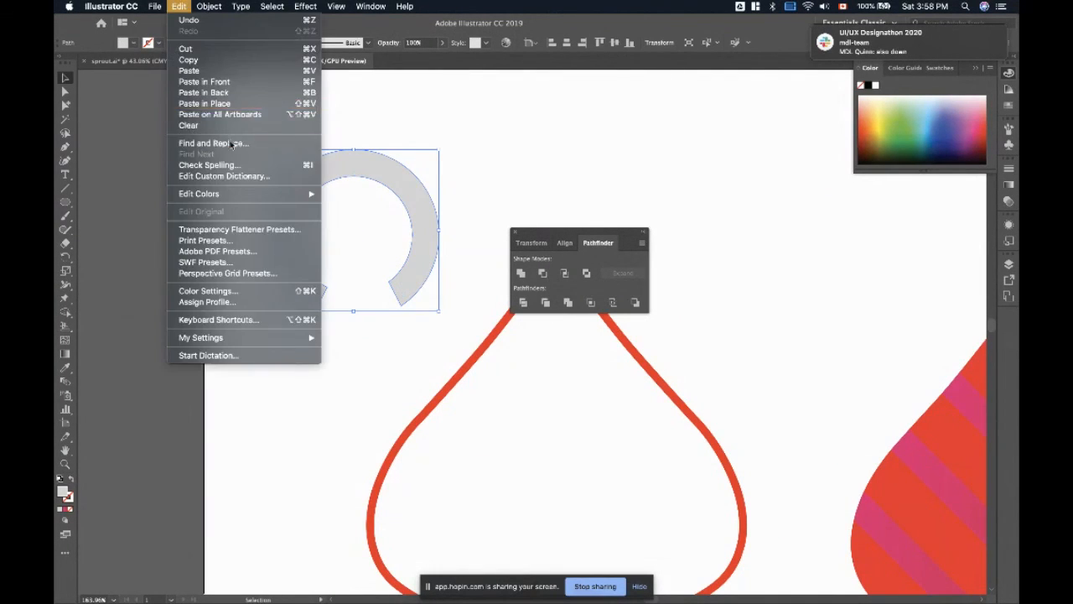
{"action": "left_click", "coordinate": [204, 82]}
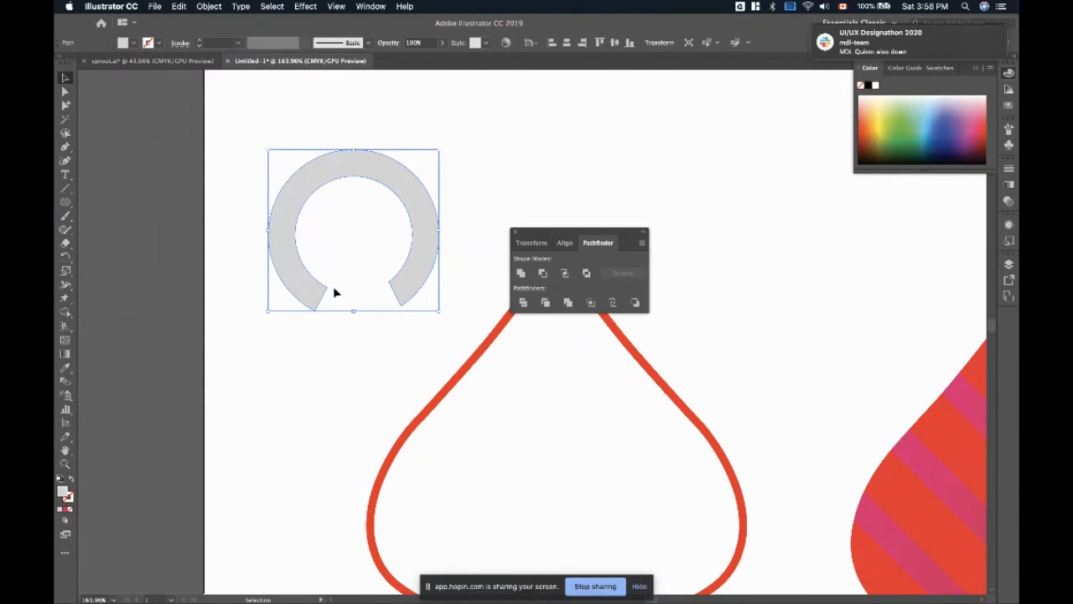
{"action": "left_click", "coordinate": [332, 365]}
- Draw a closed four-point shape with the Pen tool over the lower-right end of the grey ring
{"action": "left_click", "coordinate": [65, 147]}
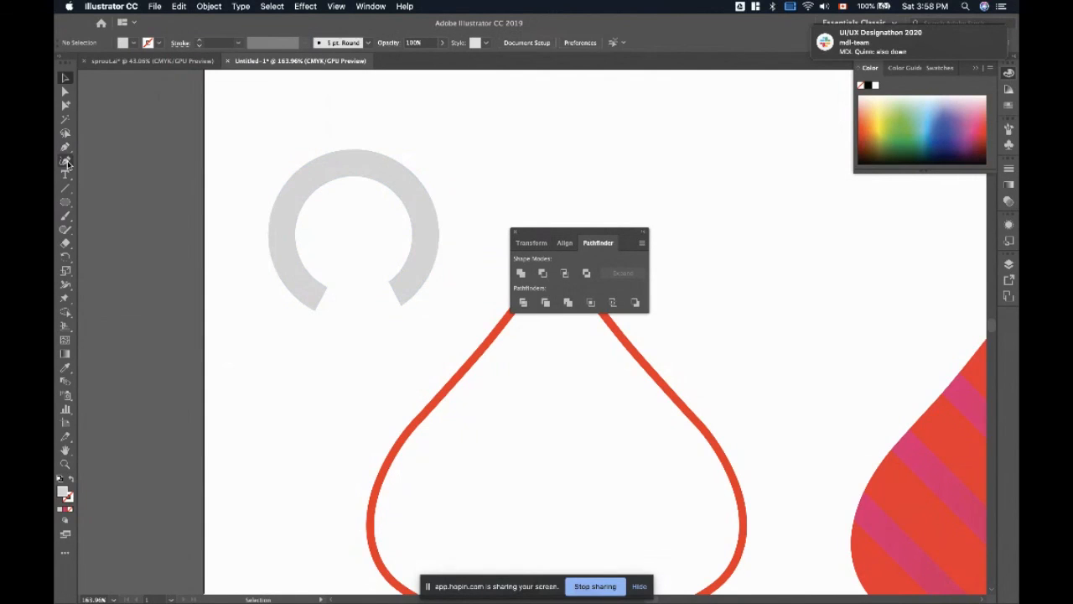
{"action": "left_click", "coordinate": [392, 237]}
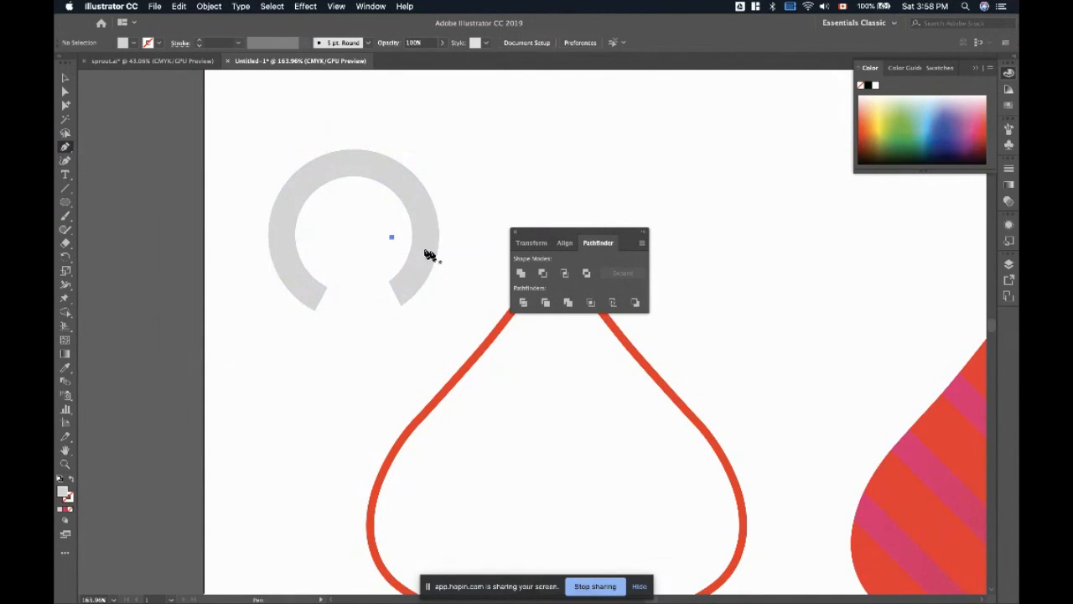
{"action": "left_click", "coordinate": [457, 257]}
{"action": "left_click", "coordinate": [408, 349]}
{"action": "left_click", "coordinate": [359, 254]}
{"action": "left_click", "coordinate": [391, 238]}
- Cut the pen shape out of the front ring with Pathfinder's Minus Front mode and fill the remaining arc with green
{"action": "left_click", "coordinate": [65, 77]}
{"action": "left_click", "coordinate": [329, 167], "text": "shift"}
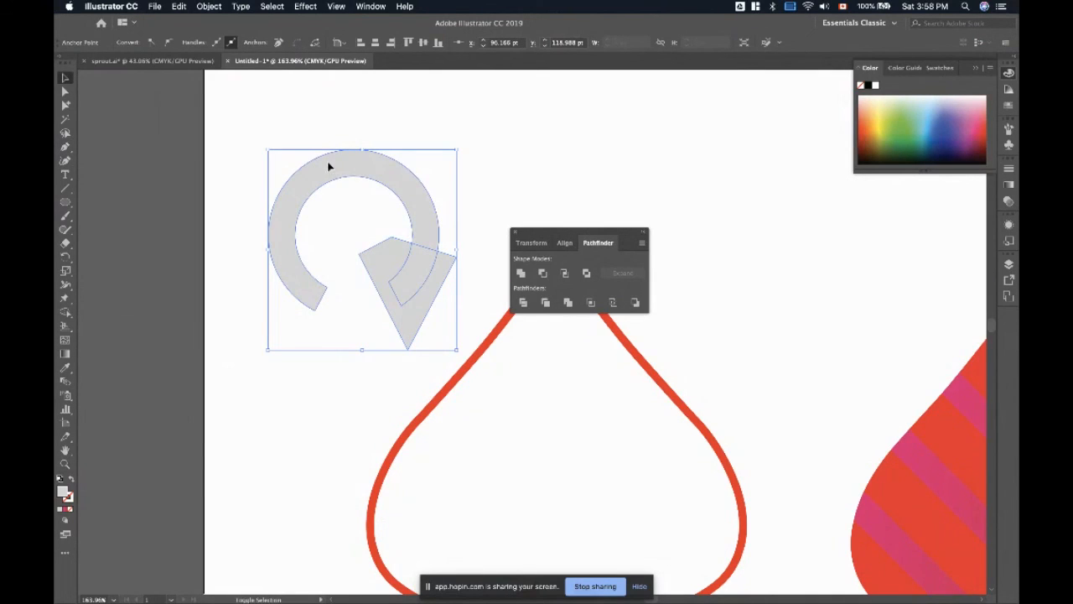
{"action": "left_click", "coordinate": [543, 277]}
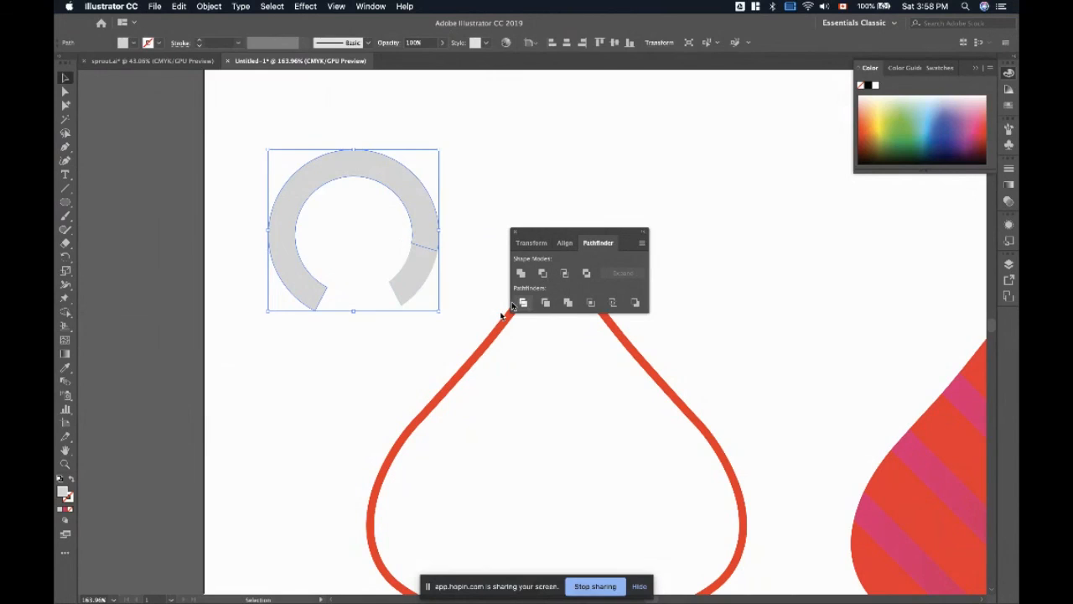
{"action": "left_click", "coordinate": [902, 125]}
{"action": "left_click", "coordinate": [564, 164]}
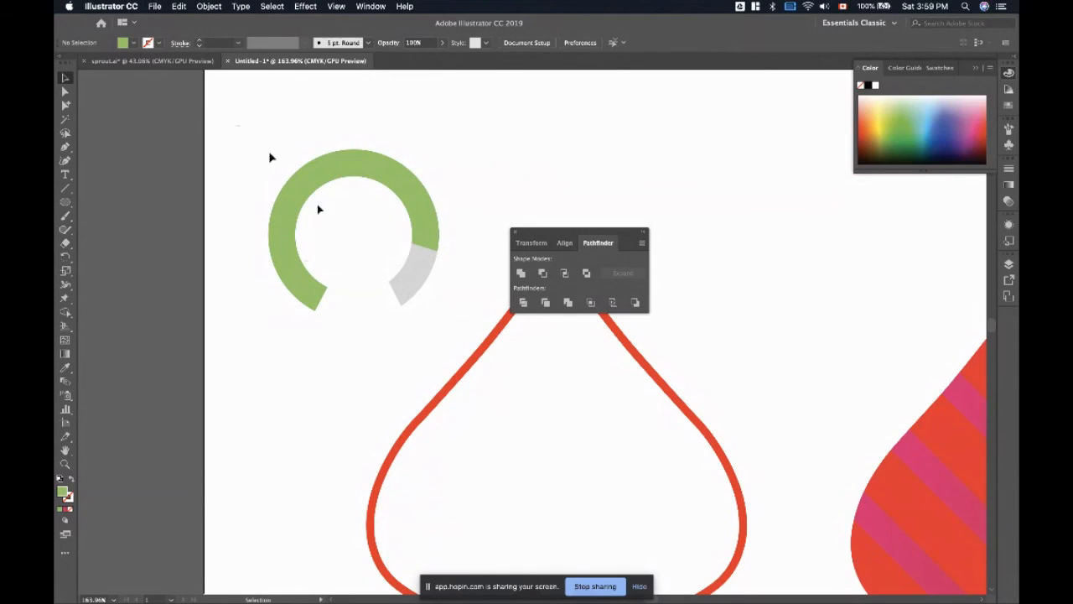
- Select the green and grey ring pieces, switch to Figma and delete the two overlapping rectangles from its canvas
{"action": "left_click_drag", "start_coordinate": [270, 159], "coordinate": [452, 328]}
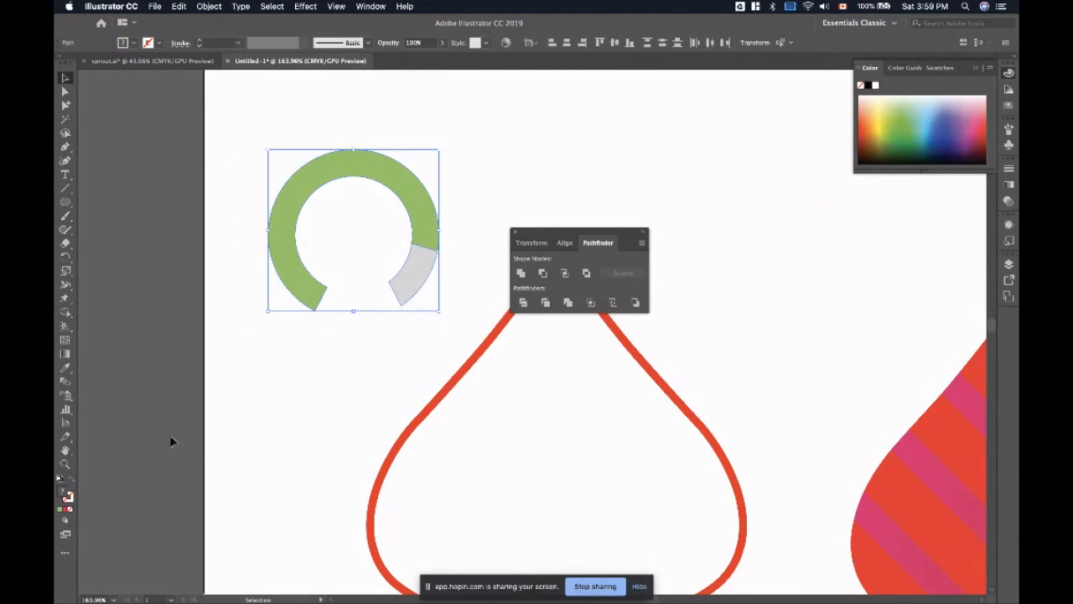
{"action": "key", "text": "super+Tab"}
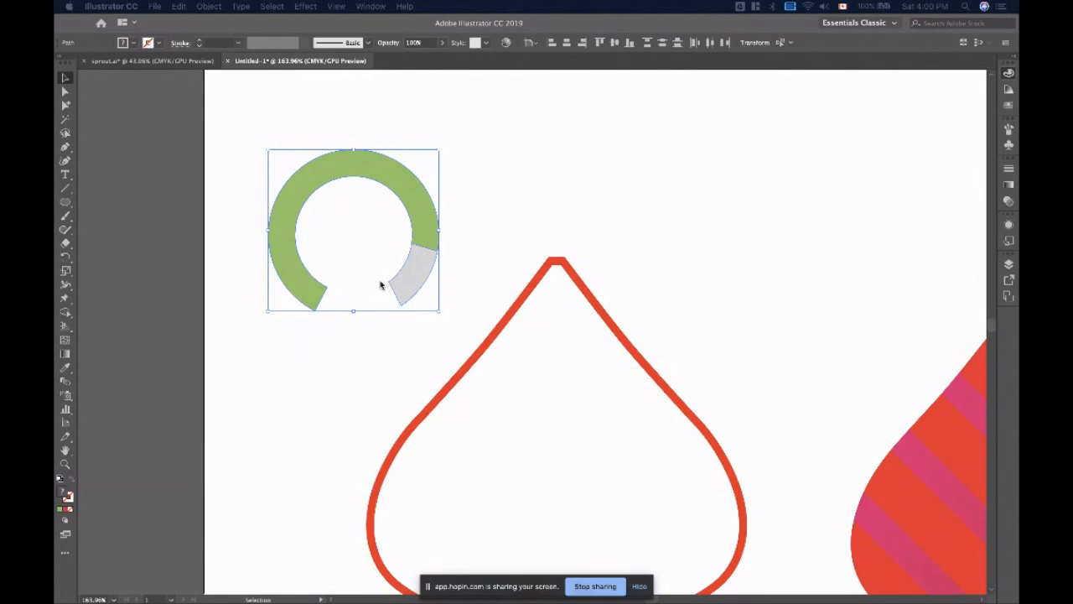
{"action": "key", "text": "ctrl+Up"}
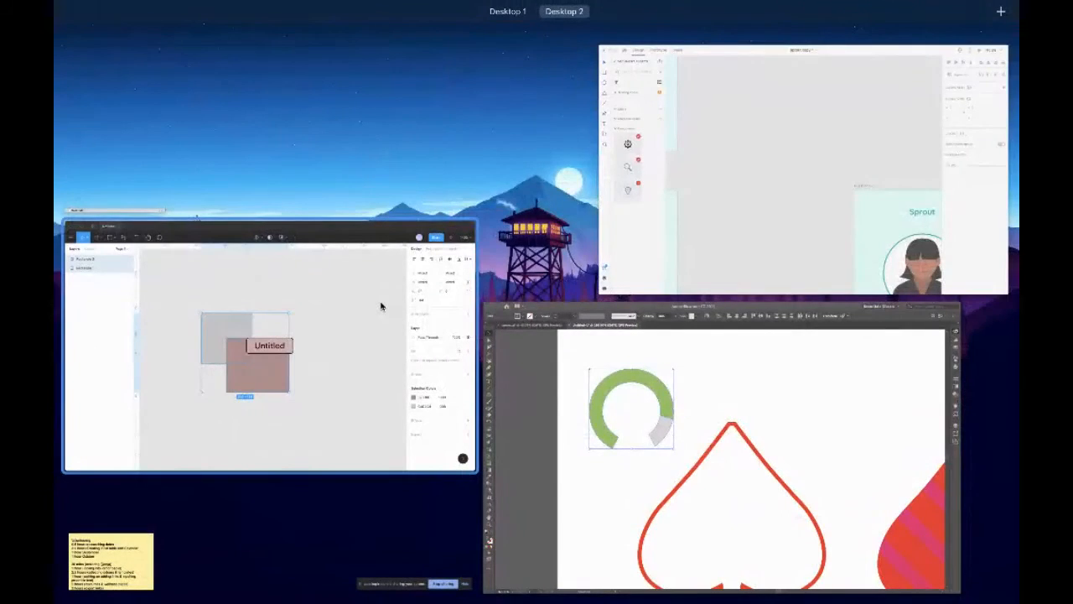
{"action": "left_click", "coordinate": [378, 305]}
{"action": "left_click_drag", "start_coordinate": [332, 290], "coordinate": [352, 313]}
{"action": "left_click_drag", "start_coordinate": [579, 458], "coordinate": [327, 321]}
{"action": "key", "text": "Delete"}
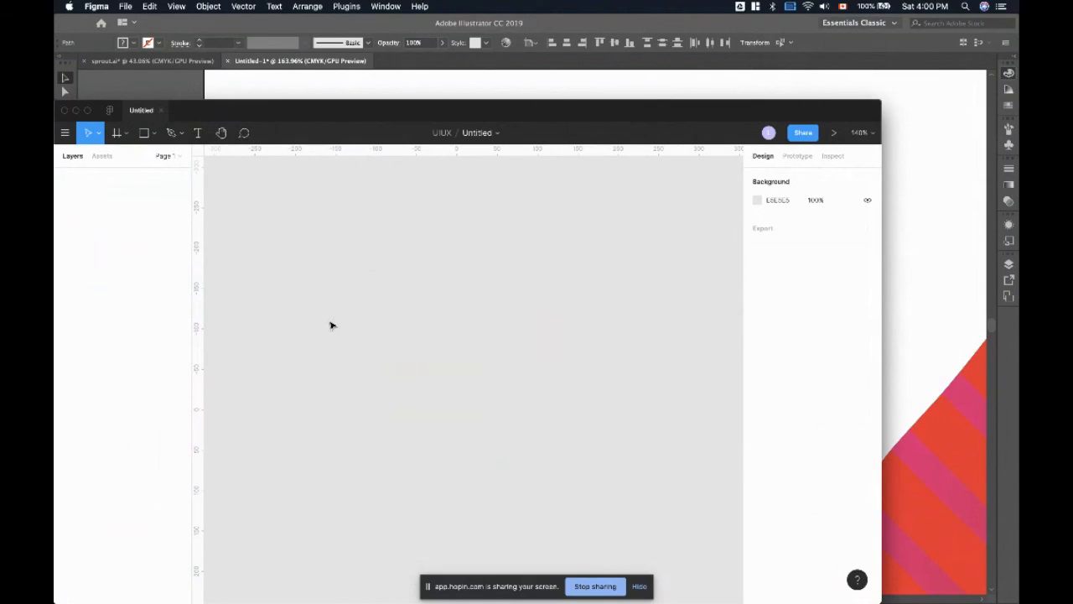
{"action": "left_click", "coordinate": [155, 134]}
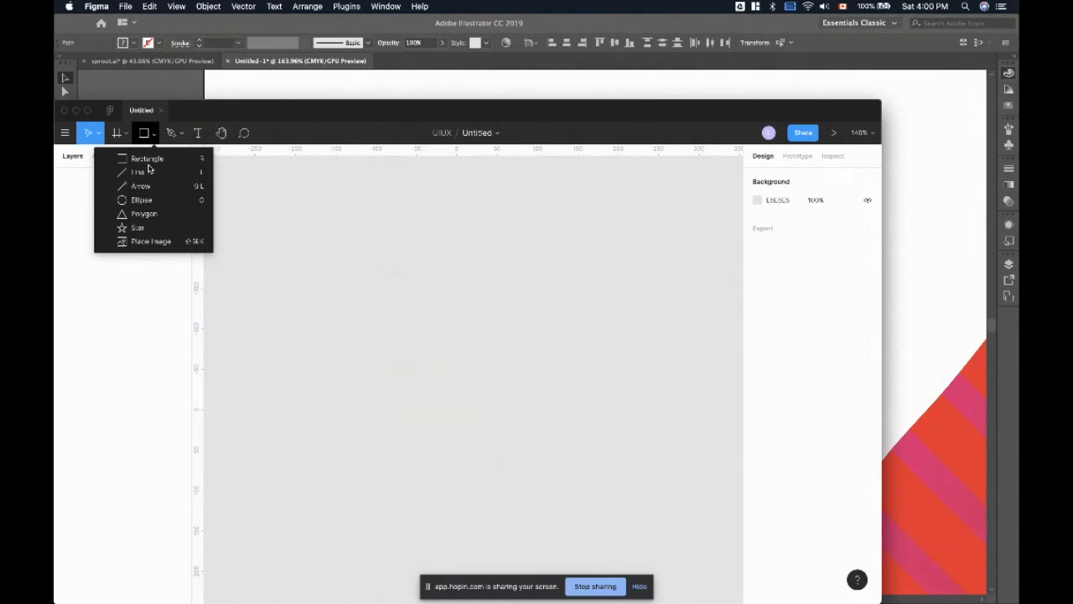
{"action": "left_click", "coordinate": [444, 263]}
{"action": "key", "text": "super+v"}
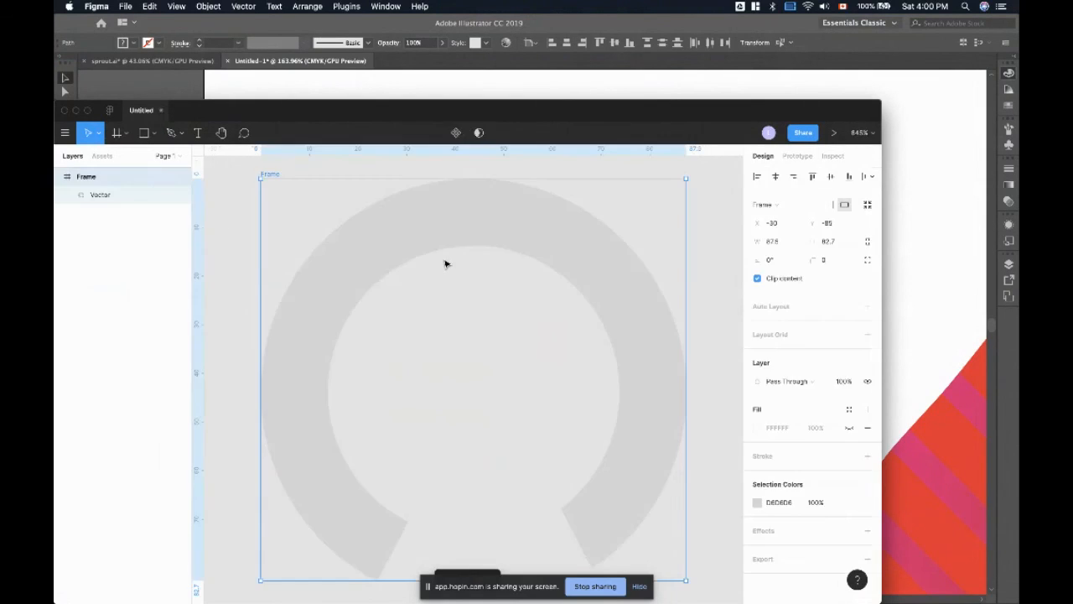
{"action": "key", "text": "super+z"}
- Switch to Illustrator, copy the green and grey ring pieces together, and paste them onto the empty Figma canvas
{"action": "left_click", "coordinate": [955, 160]}
{"action": "left_click", "coordinate": [377, 184]}
{"action": "left_click_drag", "start_coordinate": [479, 298], "coordinate": [236, 131]}
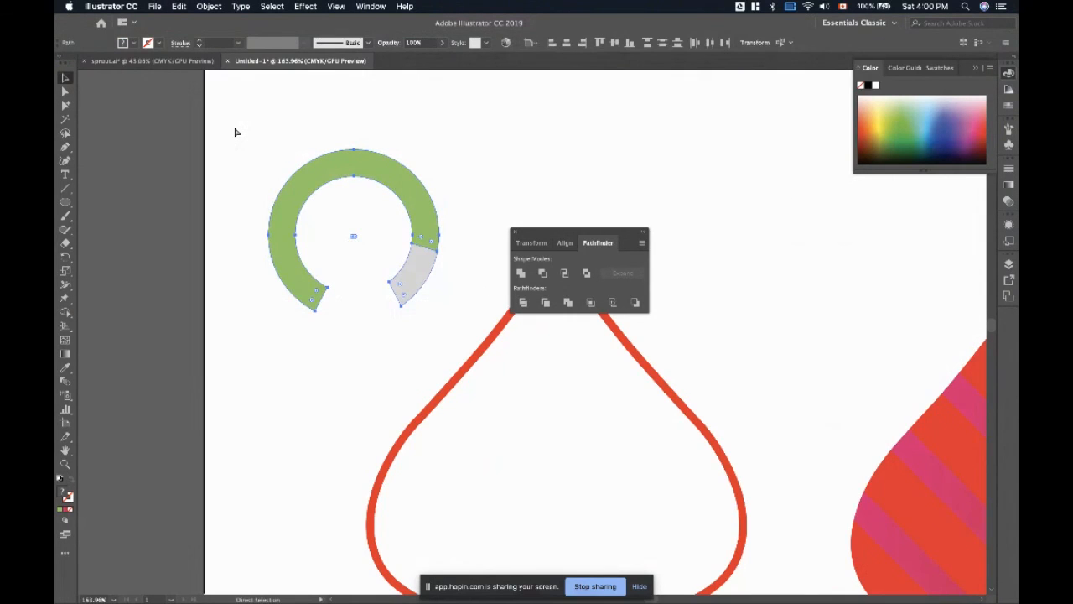
{"action": "key", "text": "super+Tab"}
{"action": "key", "text": "super+v"}
{"action": "scroll", "coordinate": [329, 276], "scroll_direction": "down", "scroll_amount": 5}
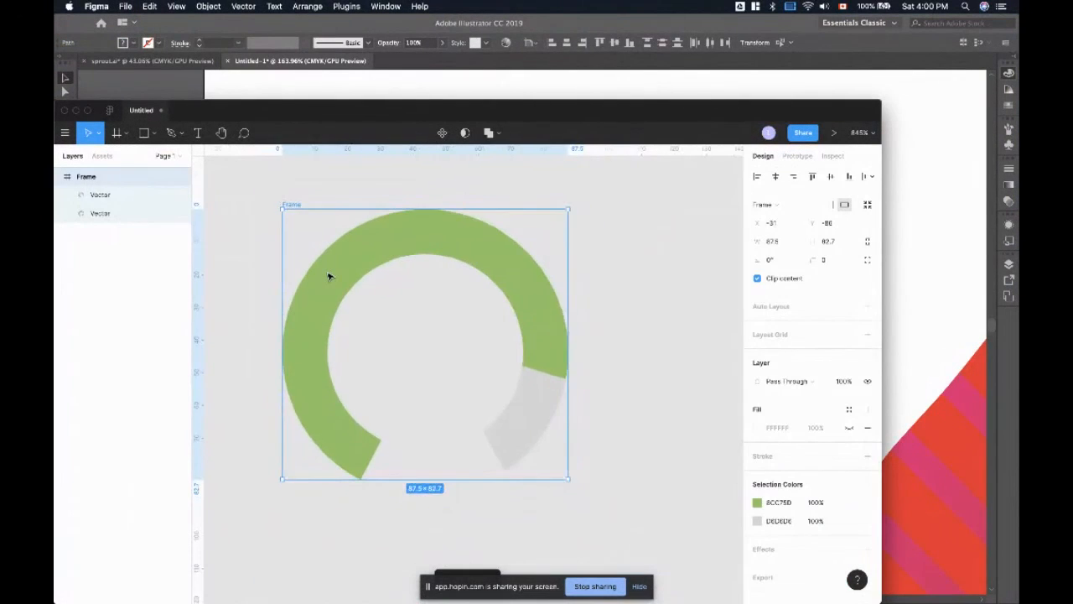
{"action": "left_click", "coordinate": [527, 304]}
{"action": "scroll", "coordinate": [527, 304], "scroll_direction": "up", "scroll_amount": 2}
{"action": "scroll", "coordinate": [527, 305], "scroll_direction": "right", "scroll_amount": 2}
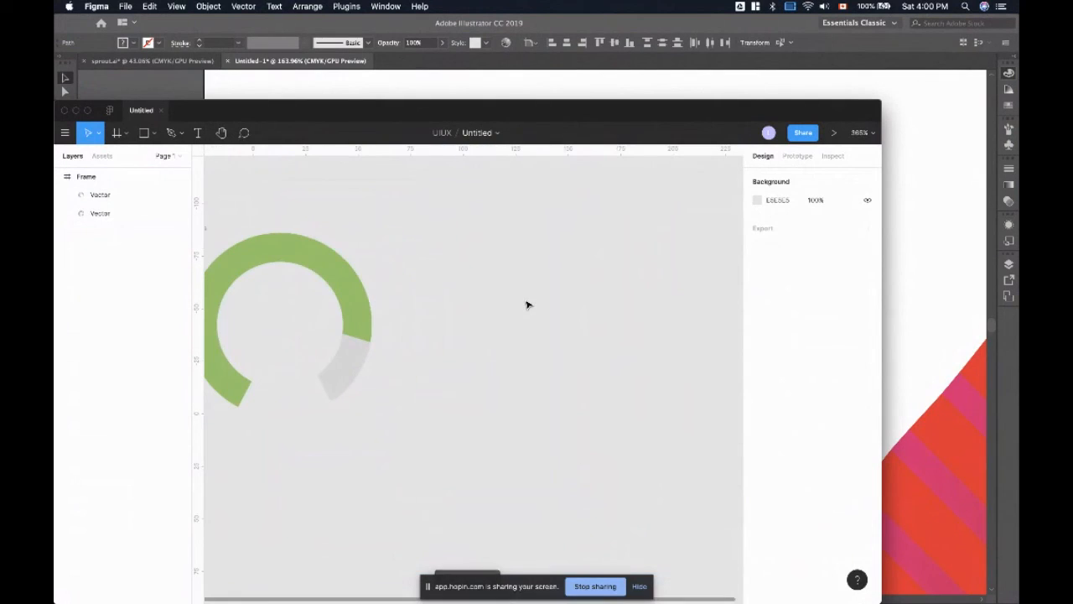
- Draw an 84 × 84 circle with the Ellipse tool beside the pasted green ring
{"action": "left_click", "coordinate": [154, 133]}
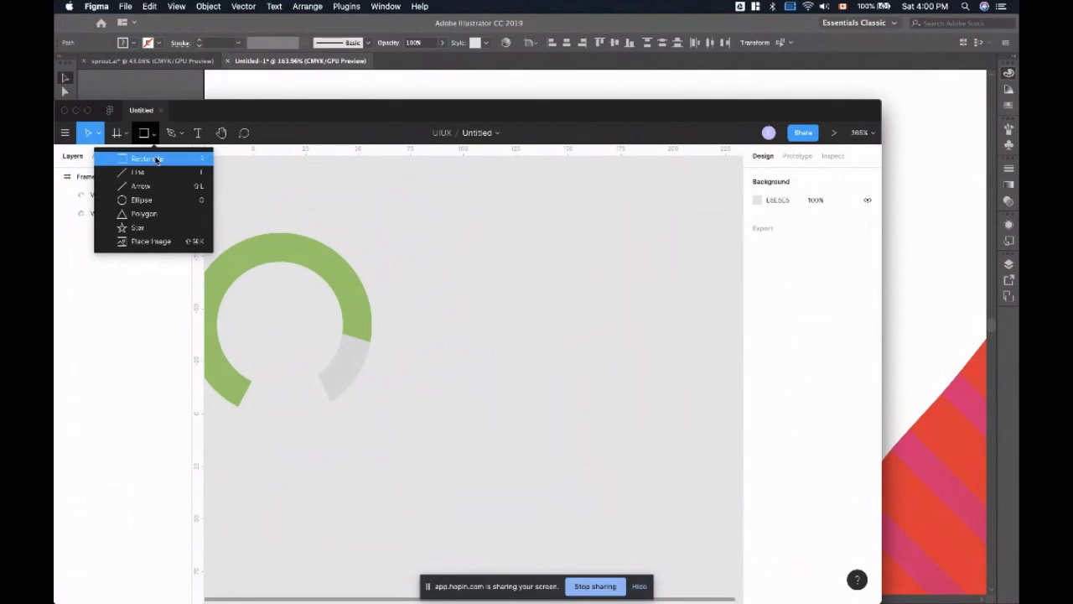
{"action": "left_click", "coordinate": [155, 159]}
{"action": "left_click", "coordinate": [155, 133]}
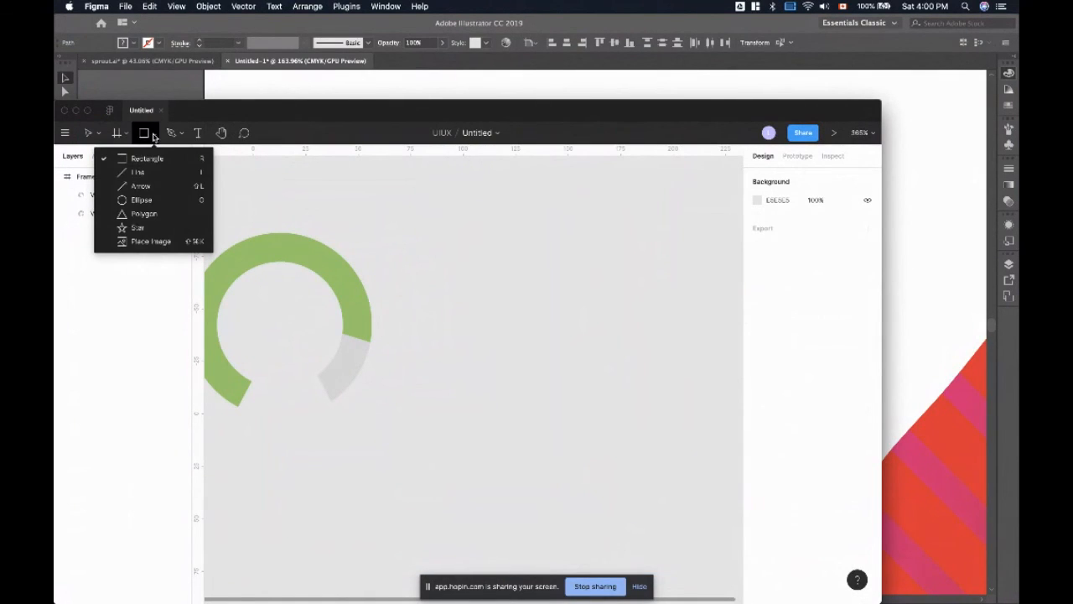
{"action": "left_click", "coordinate": [154, 198]}
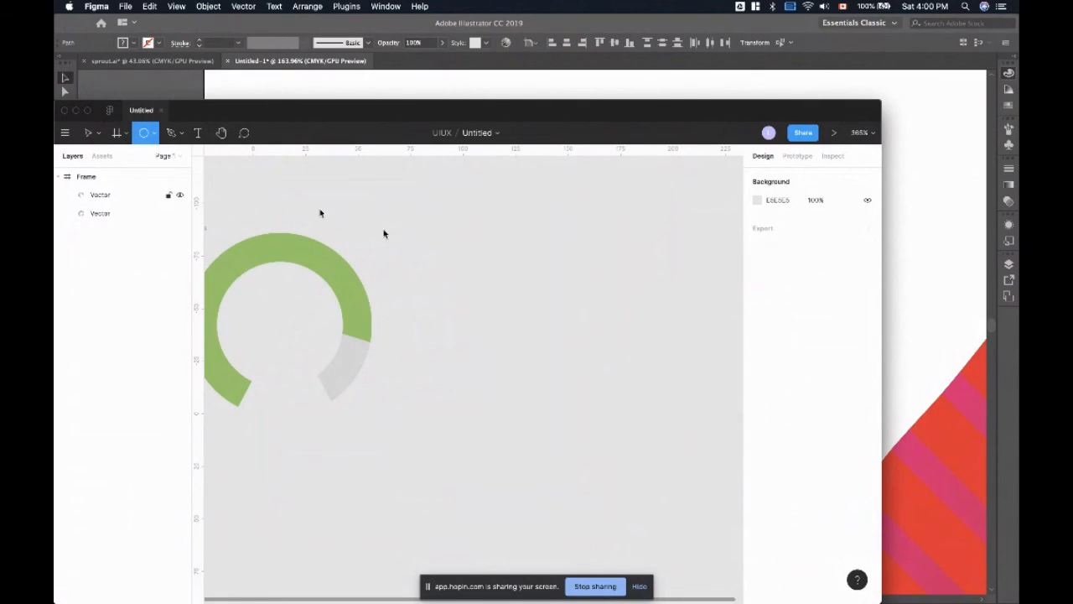
{"action": "left_click", "coordinate": [424, 261]}
{"action": "left_click_drag", "start_coordinate": [435, 252], "coordinate": [519, 307]}
{"action": "left_click_drag", "start_coordinate": [615, 419], "coordinate": [577, 377]}
{"action": "left_click_drag", "start_coordinate": [520, 323], "coordinate": [532, 339]}
- Duplicate the circle, scale the copy about its centre to 58 × 58 and fill it with white
{"action": "key", "text": "super+d"}
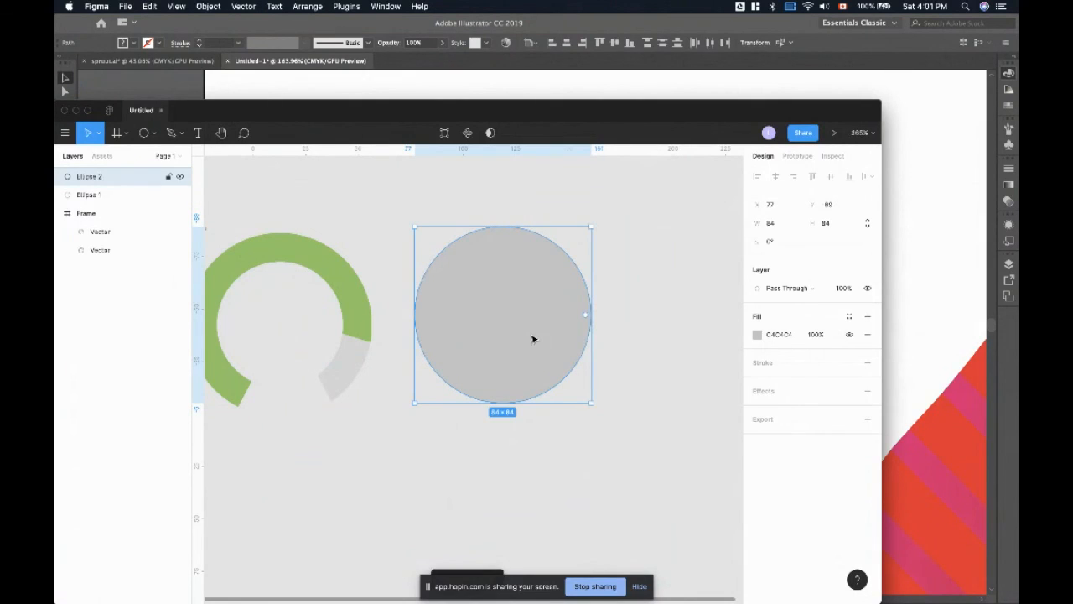
{"action": "left_click_drag", "start_coordinate": [590, 402], "coordinate": [563, 375]}
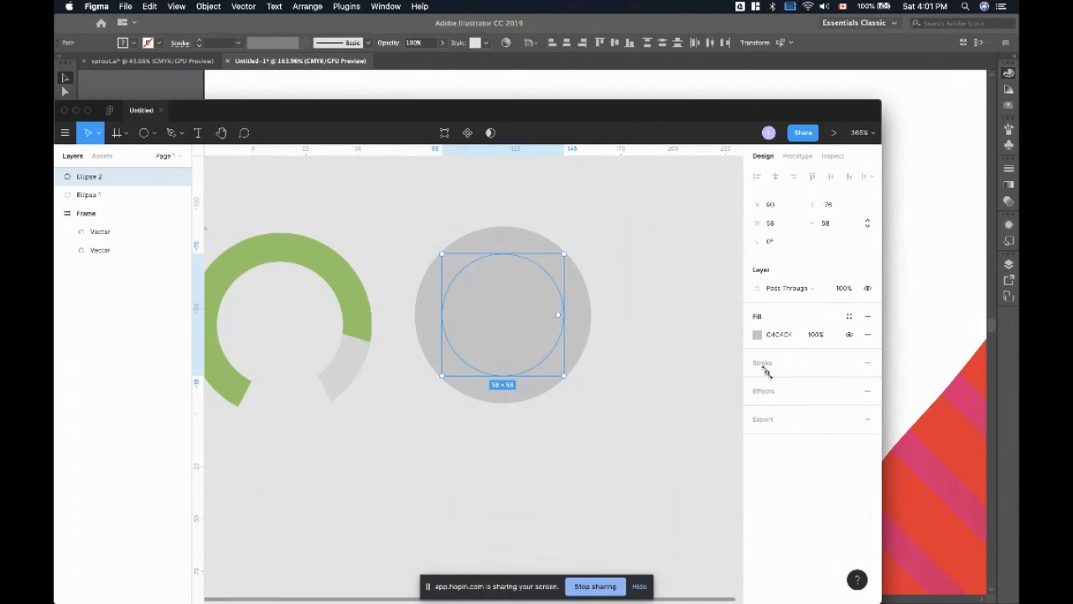
{"action": "left_click", "coordinate": [757, 336]}
{"action": "left_click_drag", "start_coordinate": [680, 350], "coordinate": [583, 314]}
{"action": "left_click", "coordinate": [526, 446]}
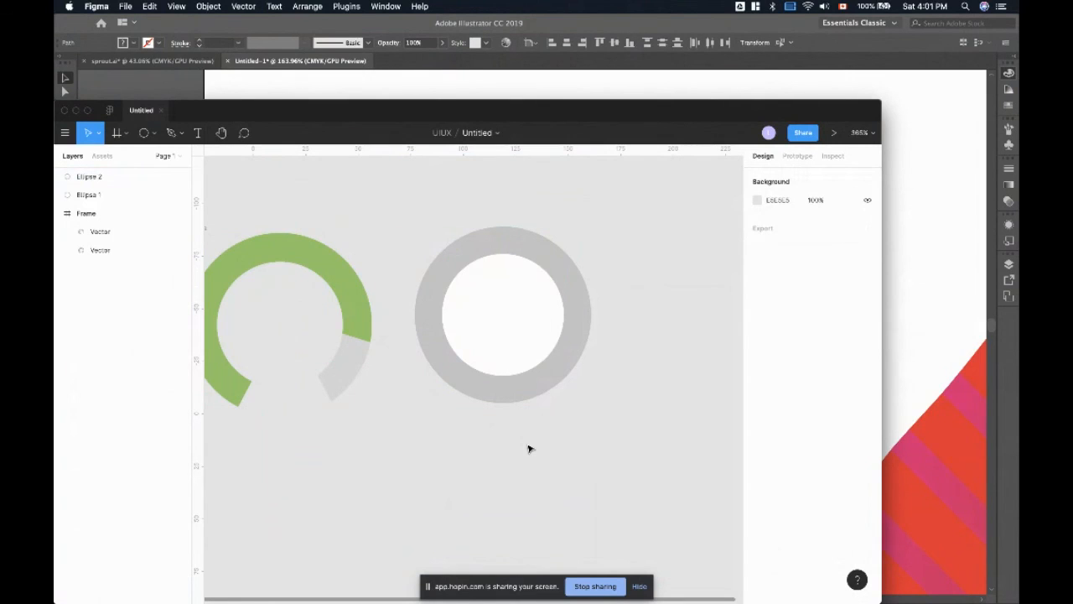
- Combine the two circles with Exclude Selection and fill the resulting ring with the light grey sampled from the pasted gauge
{"action": "left_click_drag", "start_coordinate": [606, 429], "coordinate": [503, 340]}
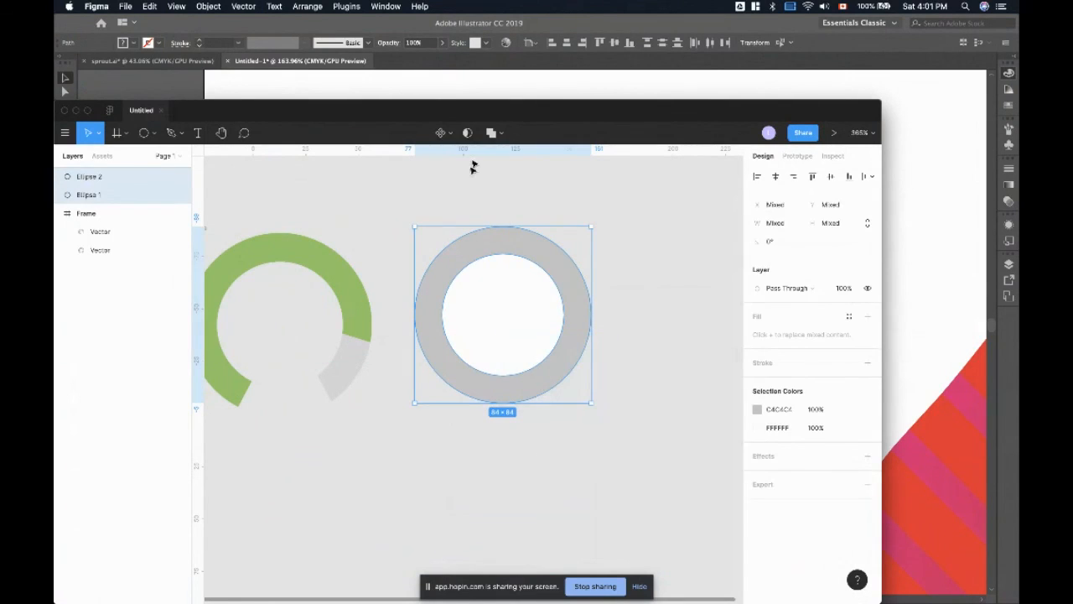
{"action": "left_click", "coordinate": [501, 134]}
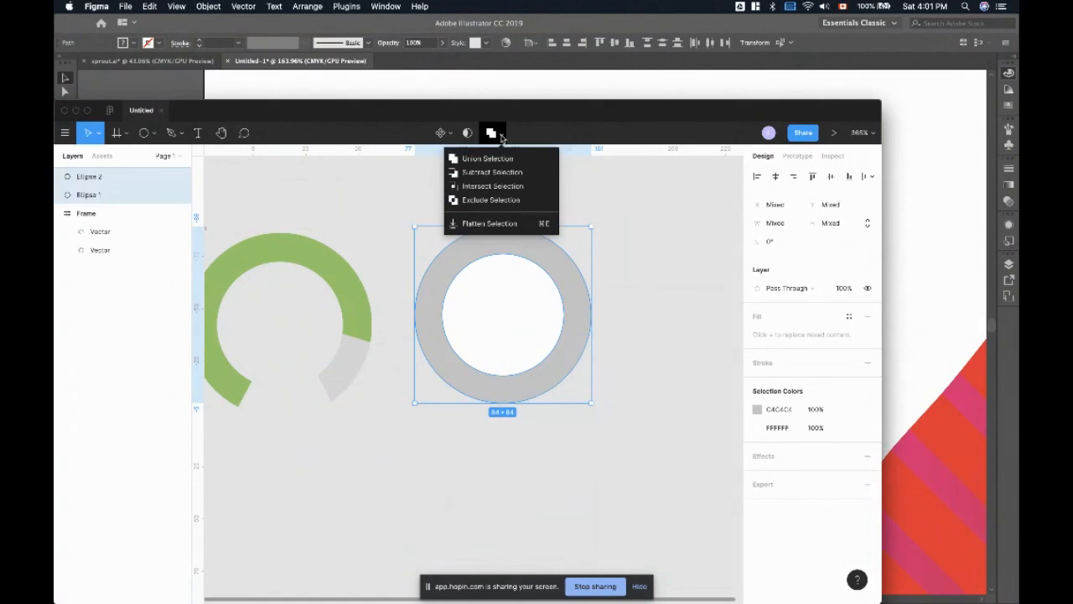
{"action": "left_click", "coordinate": [489, 201]}
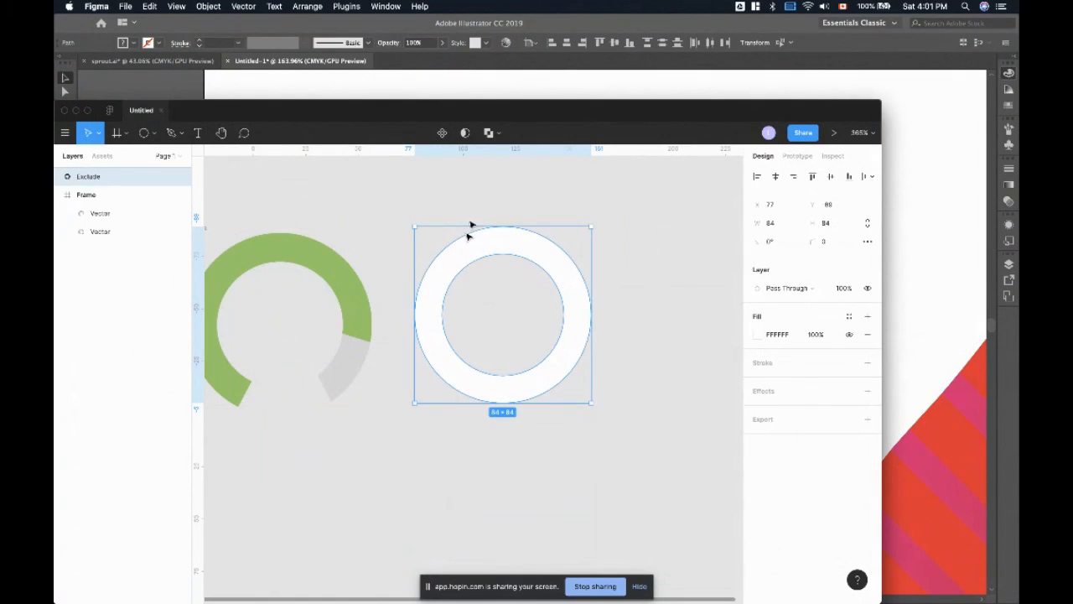
{"action": "left_click", "coordinate": [759, 335]}
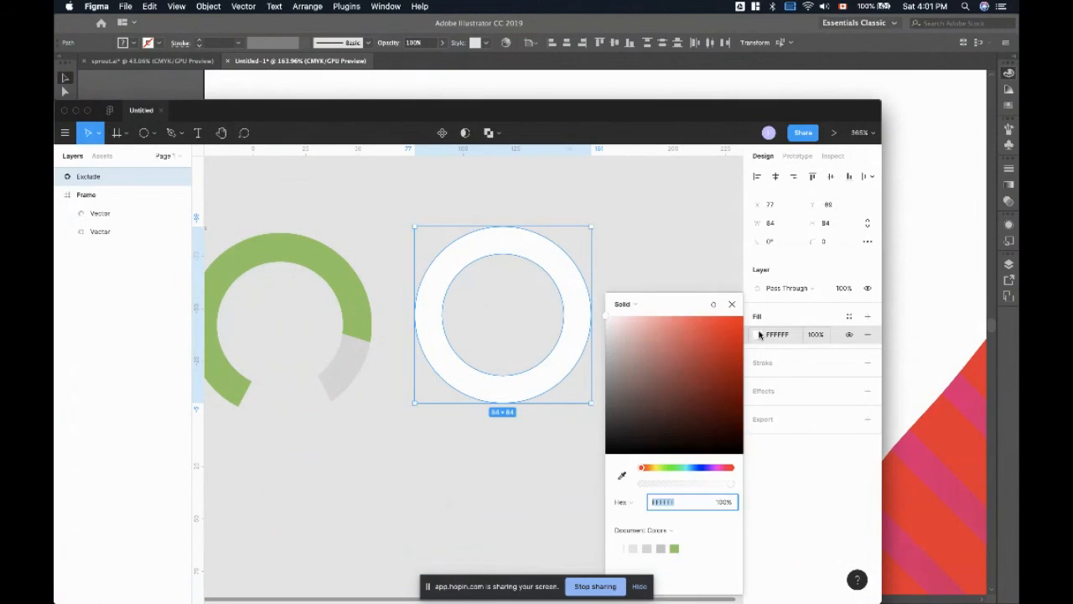
{"action": "left_click", "coordinate": [621, 475]}
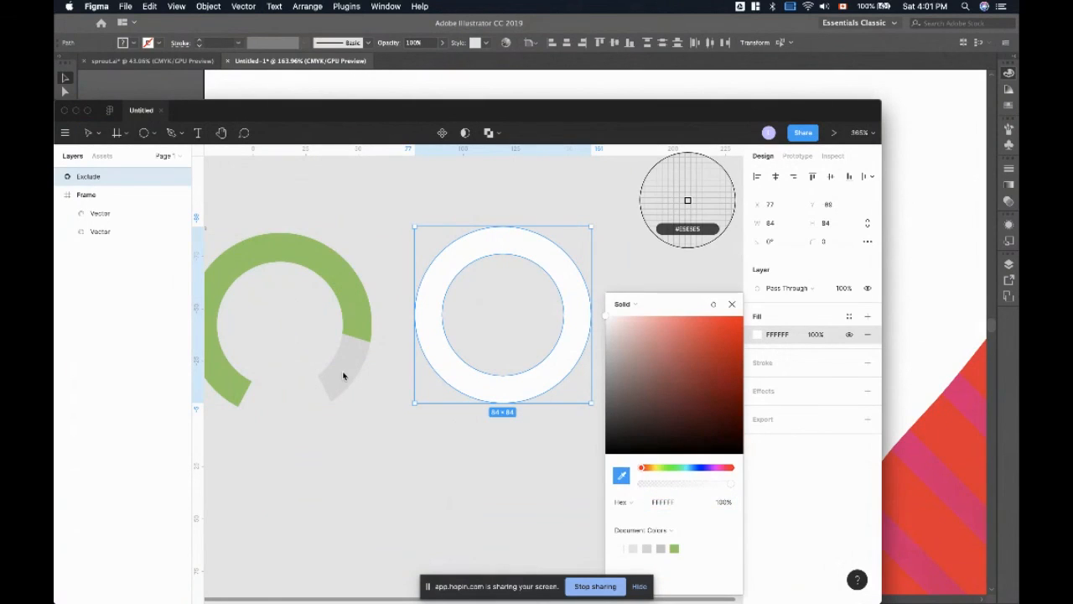
{"action": "left_click", "coordinate": [348, 382]}
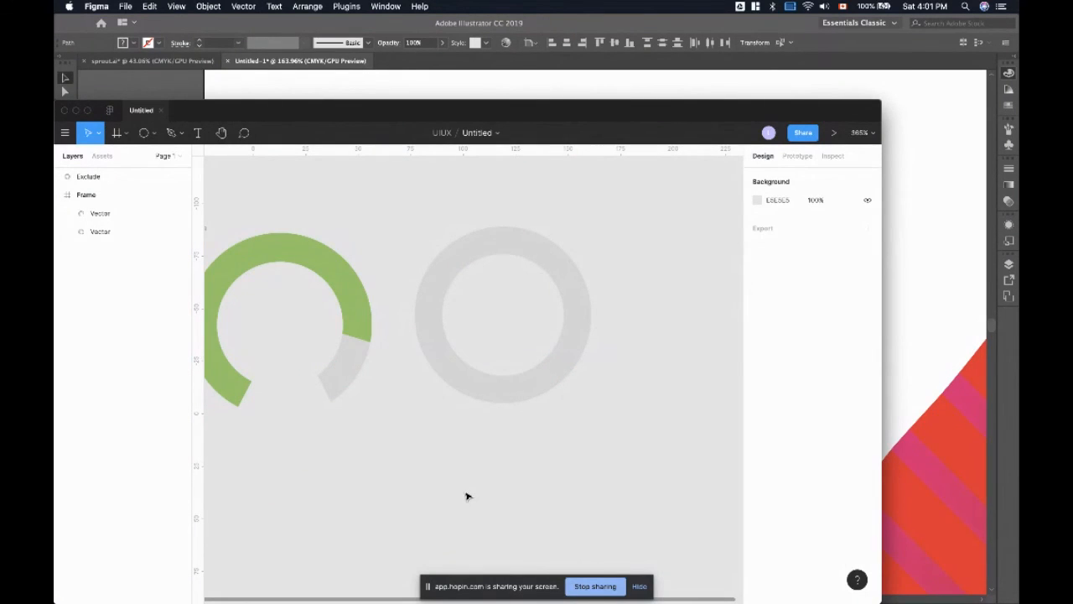
- Add the text 15 just below the opening of the green and grey ring
{"action": "left_click", "coordinate": [196, 134]}
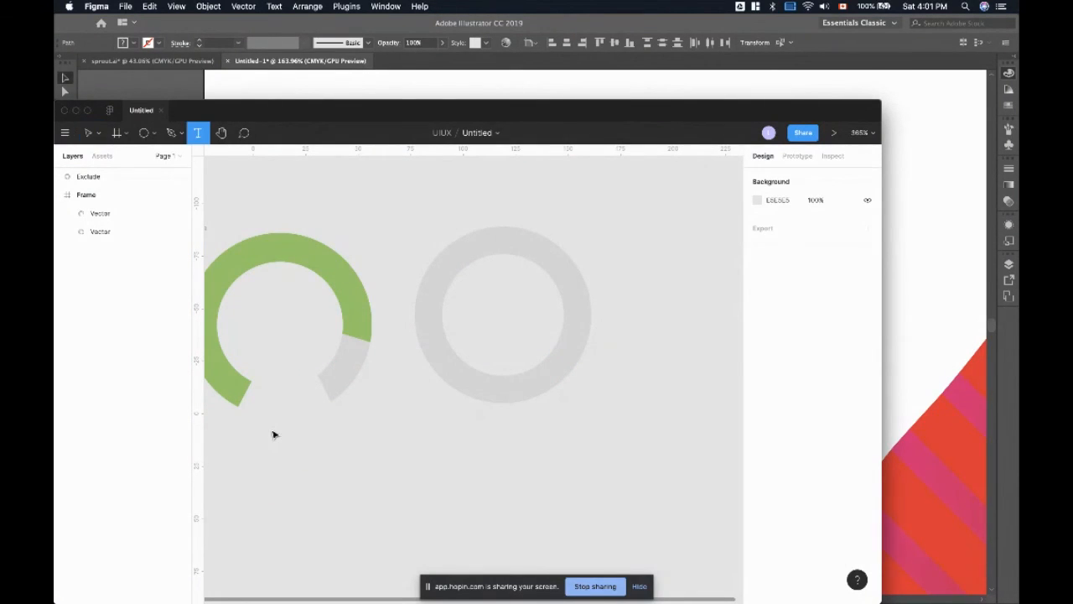
{"action": "left_click", "coordinate": [277, 402]}
{"action": "type", "text": "15"}
{"action": "key", "text": "Escape"}
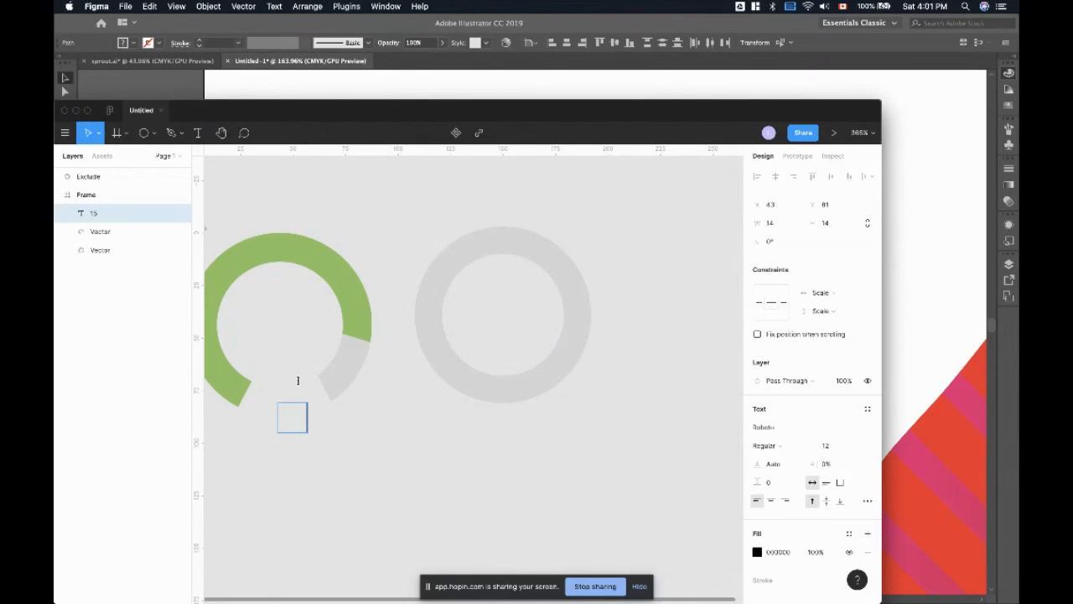
{"action": "left_click_drag", "start_coordinate": [298, 420], "coordinate": [268, 419]}
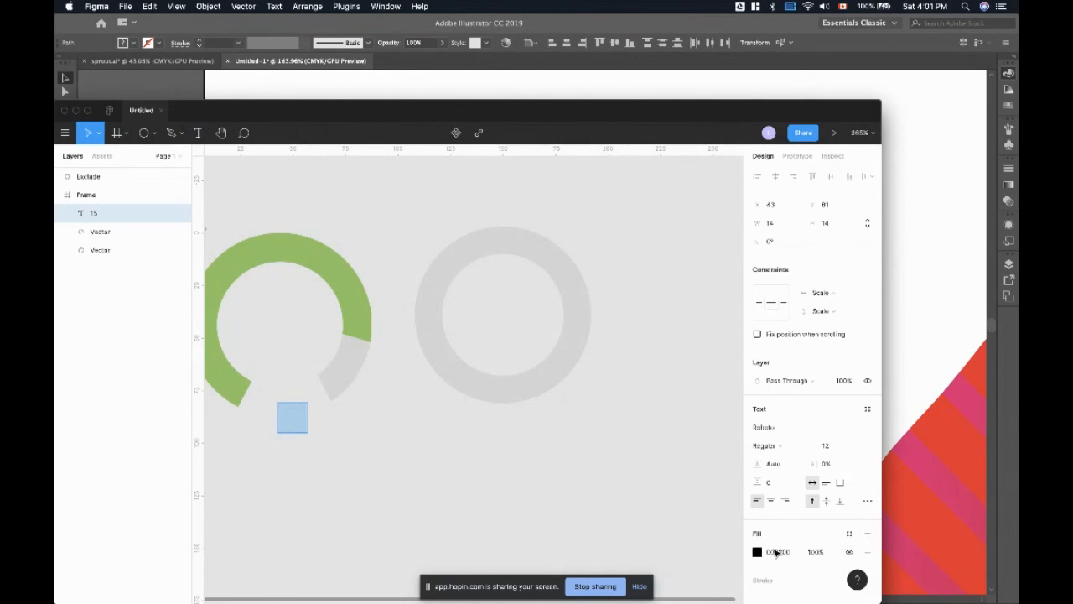
- Bring the text 15 out from behind the frame's clipping and place it centred in the opening of the green ring
{"action": "scroll", "coordinate": [503, 414], "scroll_direction": "left", "scroll_amount": 3}
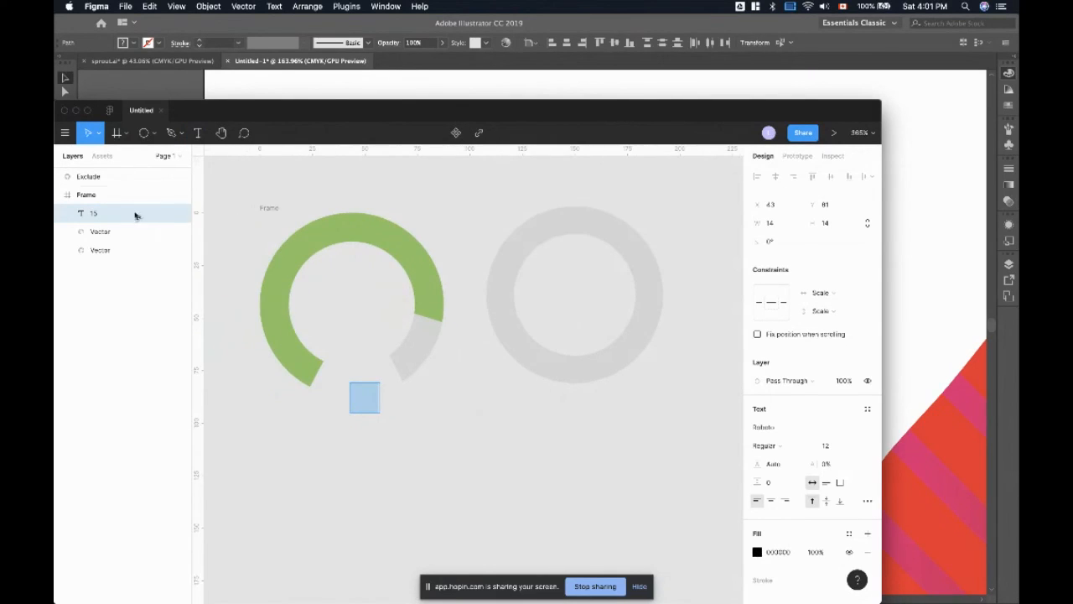
{"action": "left_click_drag", "start_coordinate": [134, 190], "coordinate": [133, 191]}
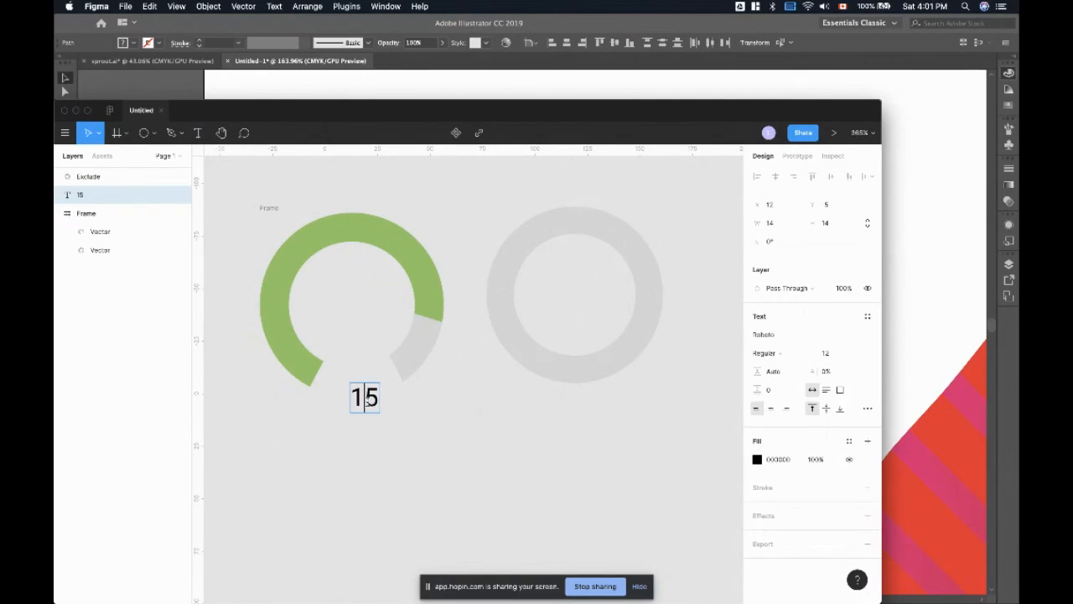
{"action": "left_click_drag", "start_coordinate": [365, 397], "coordinate": [355, 379]}
{"action": "left_click", "coordinate": [381, 435]}
{"action": "left_click", "coordinate": [366, 379]}
{"action": "left_click", "coordinate": [414, 435]}
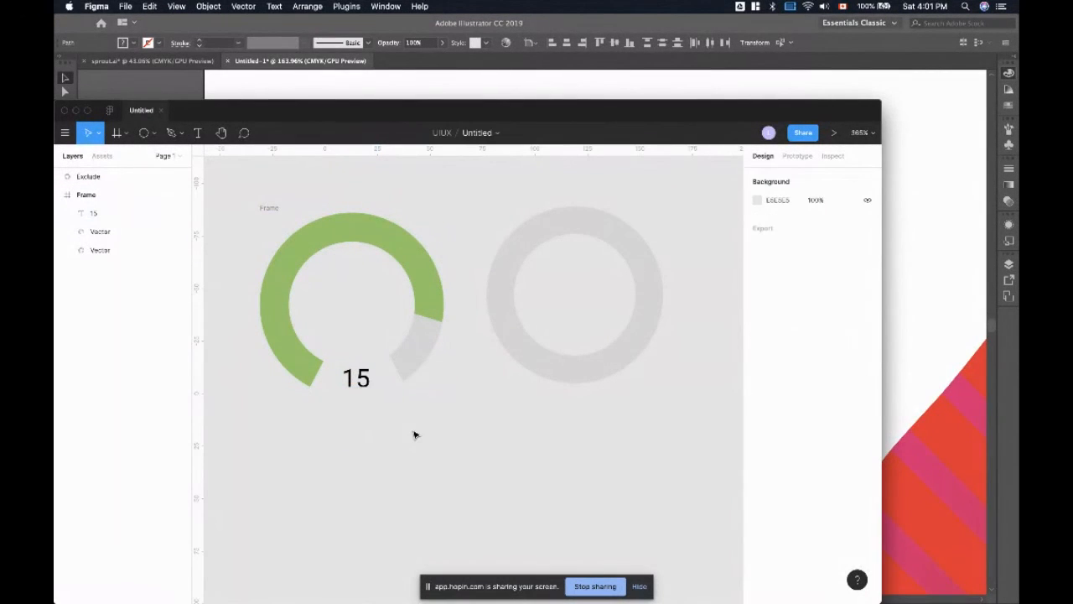
{"action": "left_click", "coordinate": [557, 368]}
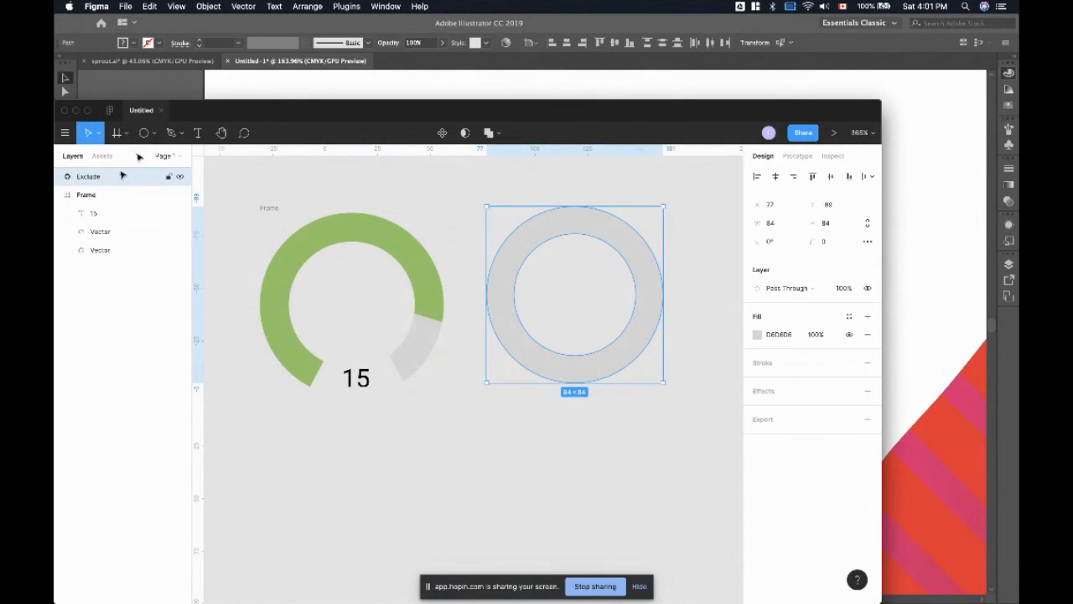
{"action": "key", "text": "p"}
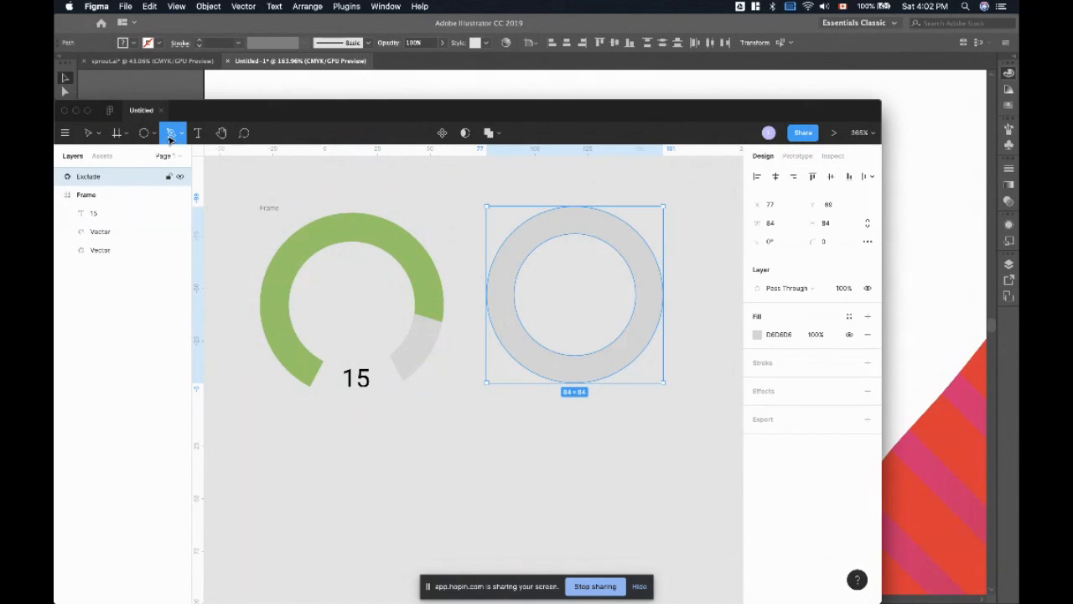
{"action": "left_click", "coordinate": [547, 340]}
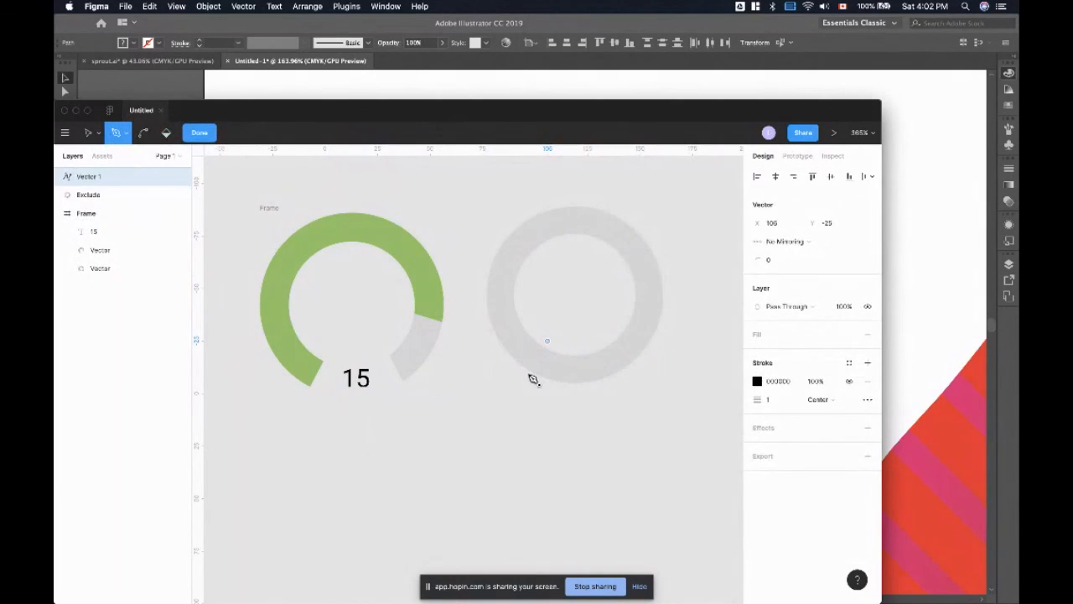
{"action": "key", "text": "super+z"}
{"action": "key", "text": "super+z"}
{"action": "key", "text": "super+z"}
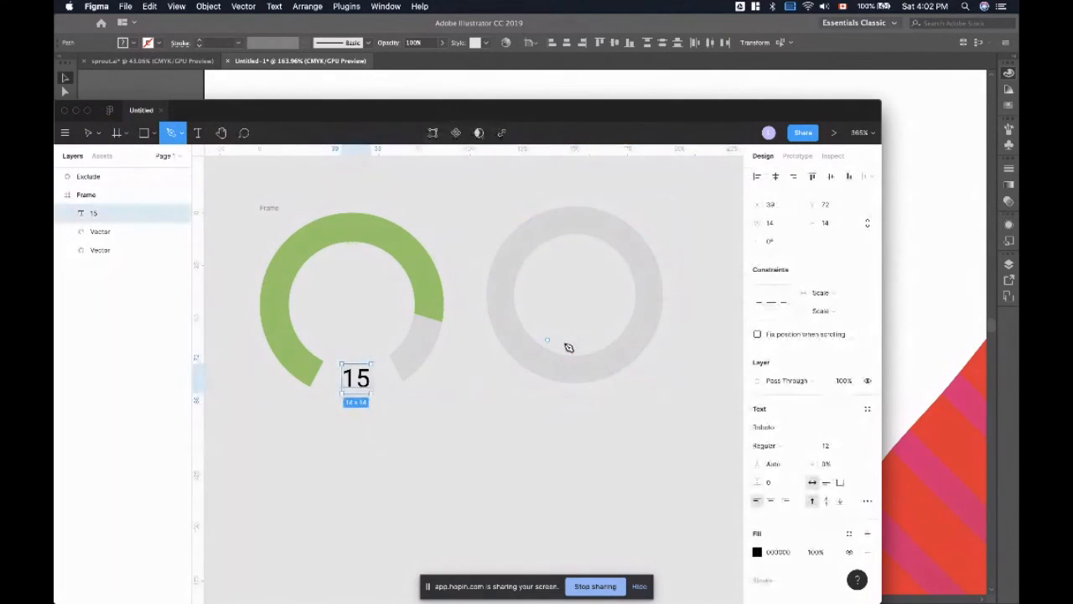
{"action": "key", "text": "Escape"}
- Draw a closed four-sided shape with the Pen tool across the lowest part of the grey ring, narrower above and wider below
{"action": "left_click", "coordinate": [564, 343]}
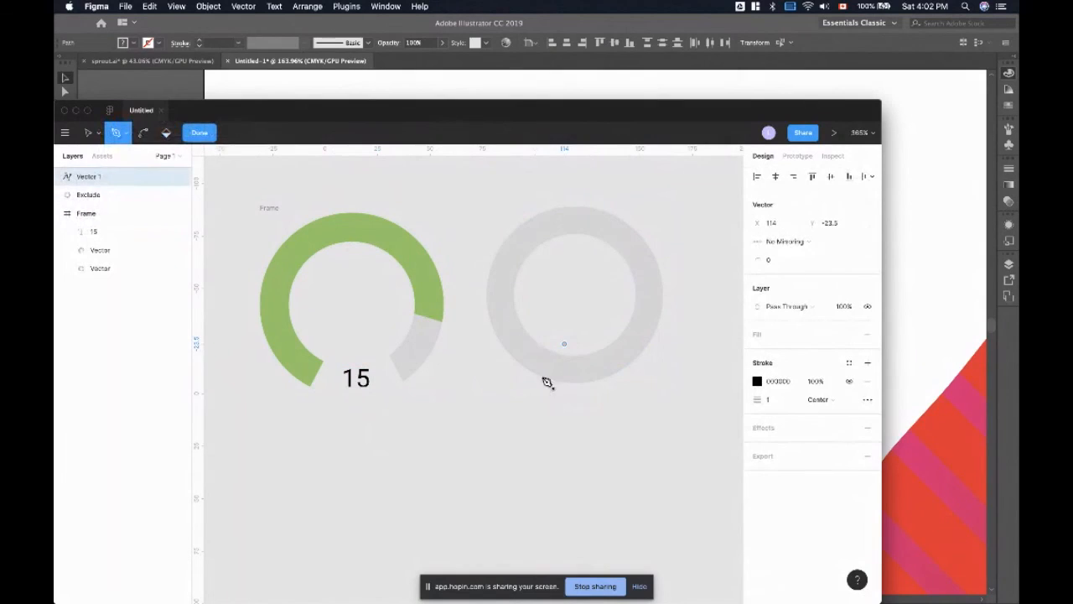
{"action": "left_click", "coordinate": [542, 386]}
{"action": "left_click", "coordinate": [608, 390]}
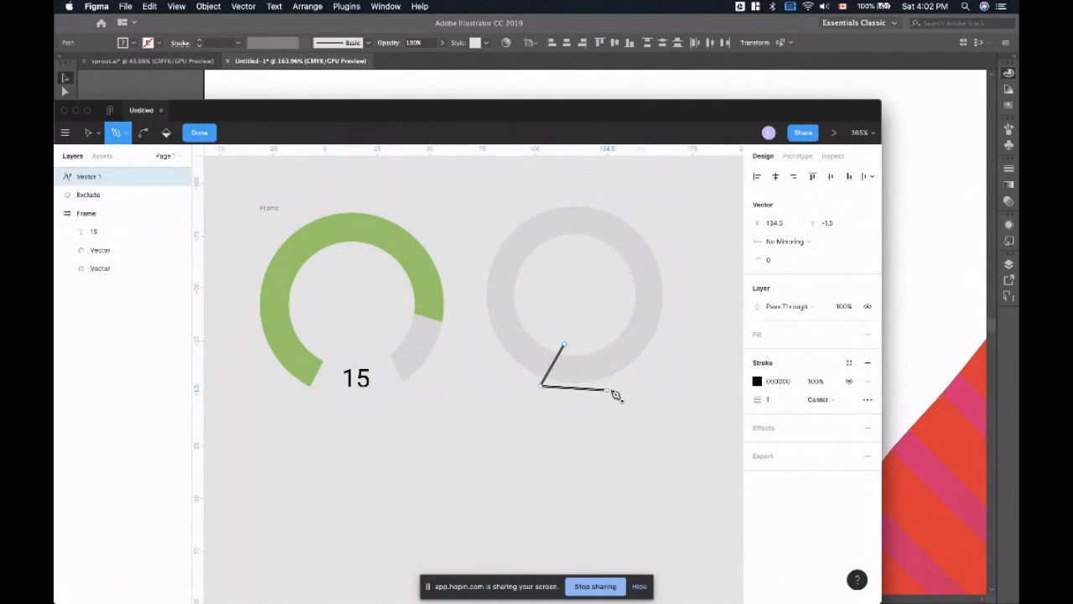
{"action": "left_click", "coordinate": [594, 344]}
{"action": "left_click", "coordinate": [566, 345]}
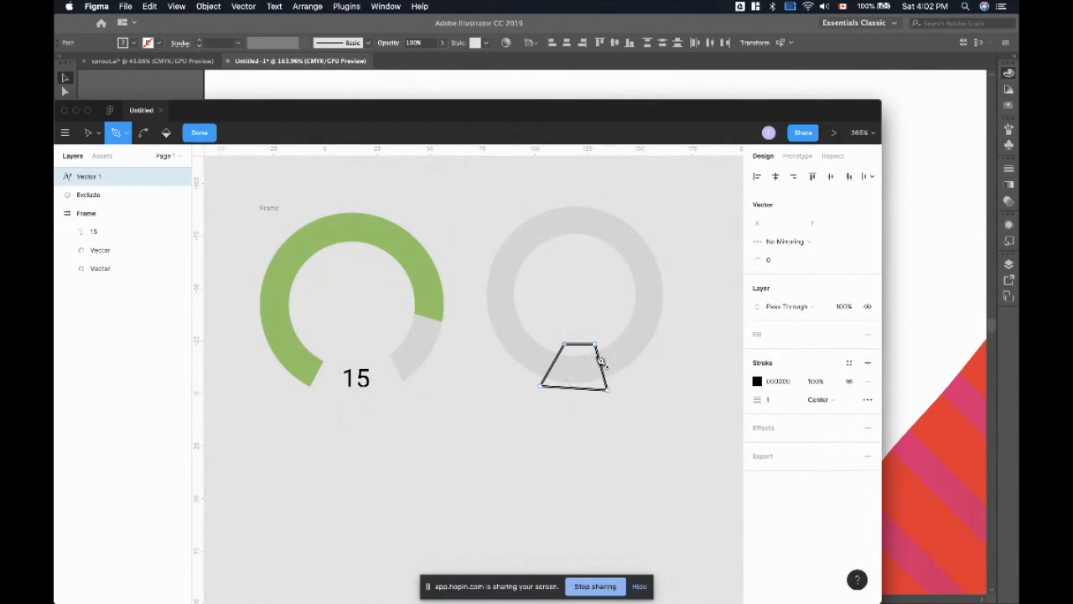
- Adjust the two right-hand corner points so the shape becomes a level, nearly symmetrical trapezoid of about 31.5 × 20
{"action": "scroll", "coordinate": [600, 361], "scroll_direction": "up", "scroll_amount": 5}
{"action": "left_click", "coordinate": [90, 134]}
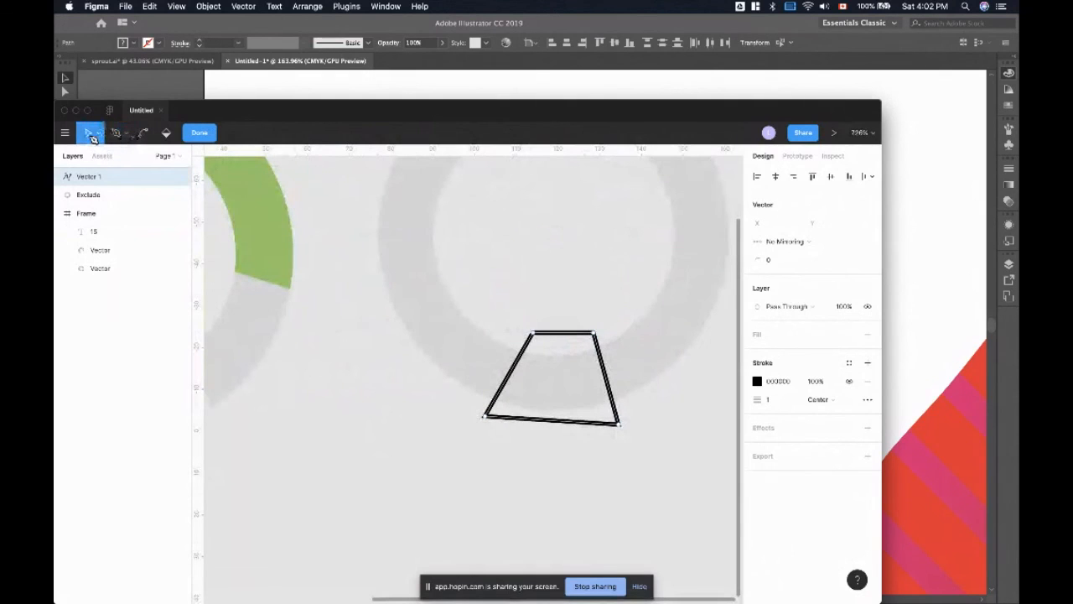
{"action": "left_click", "coordinate": [592, 336]}
{"action": "left_click_drag", "start_coordinate": [592, 335], "coordinate": [583, 335]}
{"action": "left_click_drag", "start_coordinate": [620, 427], "coordinate": [616, 417]}
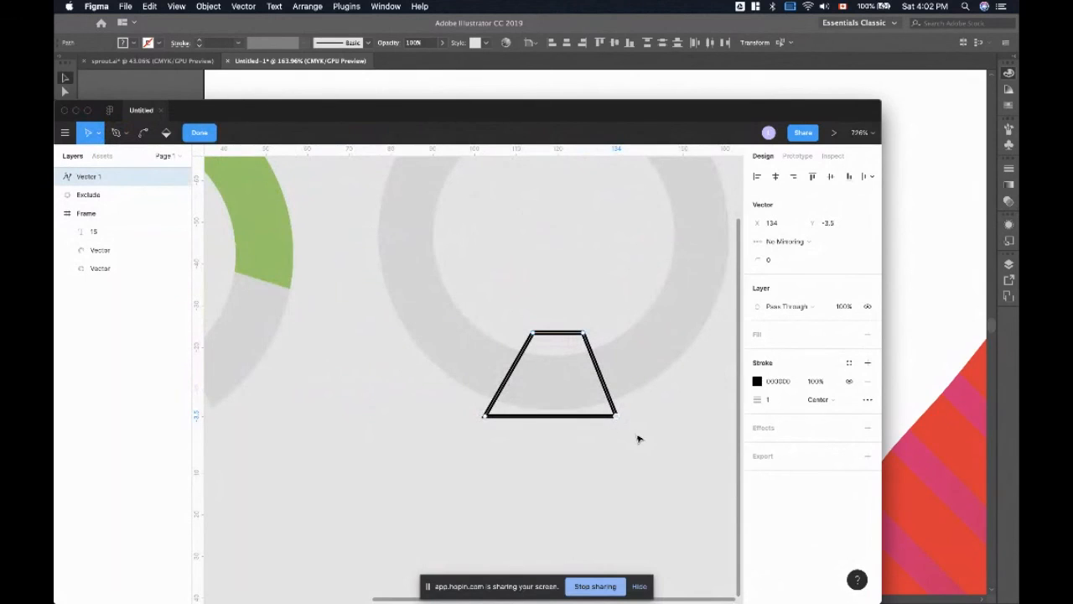
- Give the trapezoid a white FFFFFF fill, remove its stroke and finish editing the vector
{"action": "scroll", "coordinate": [637, 438], "scroll_direction": "down", "scroll_amount": 3}
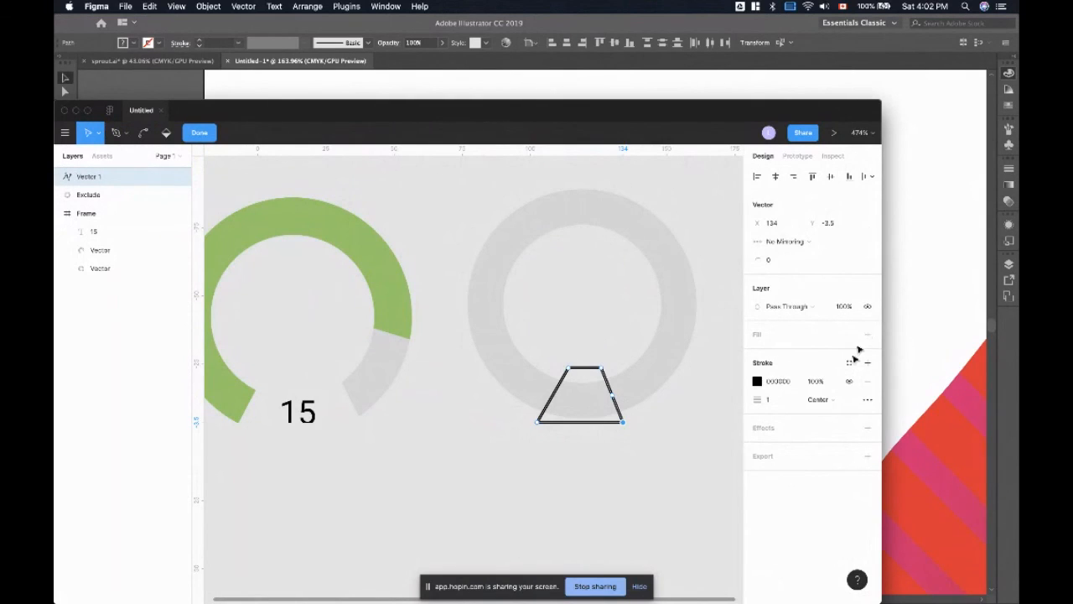
{"action": "left_click", "coordinate": [867, 334]}
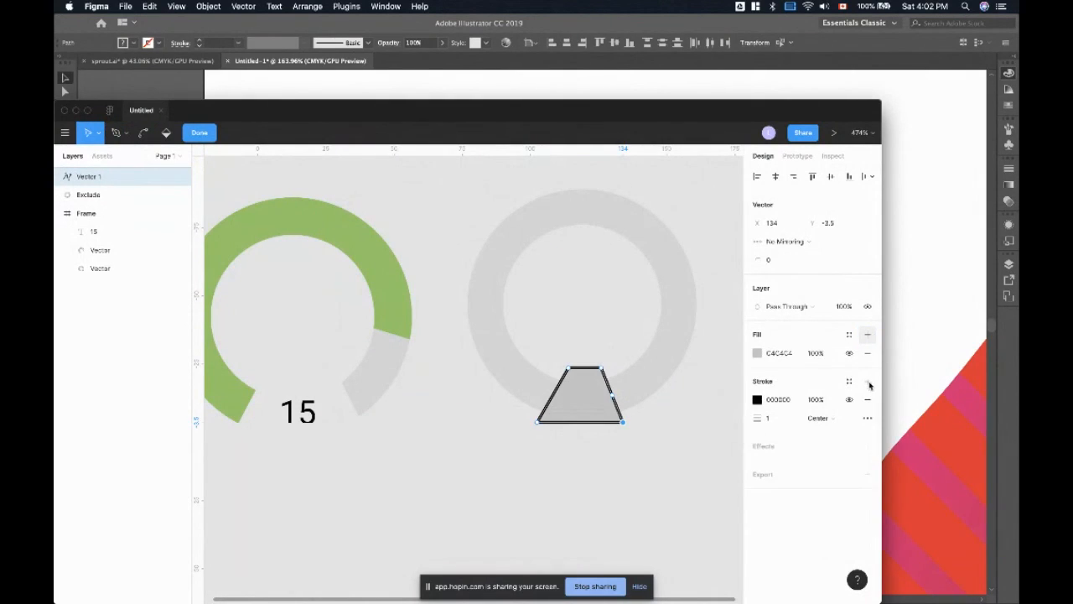
{"action": "left_click", "coordinate": [868, 399]}
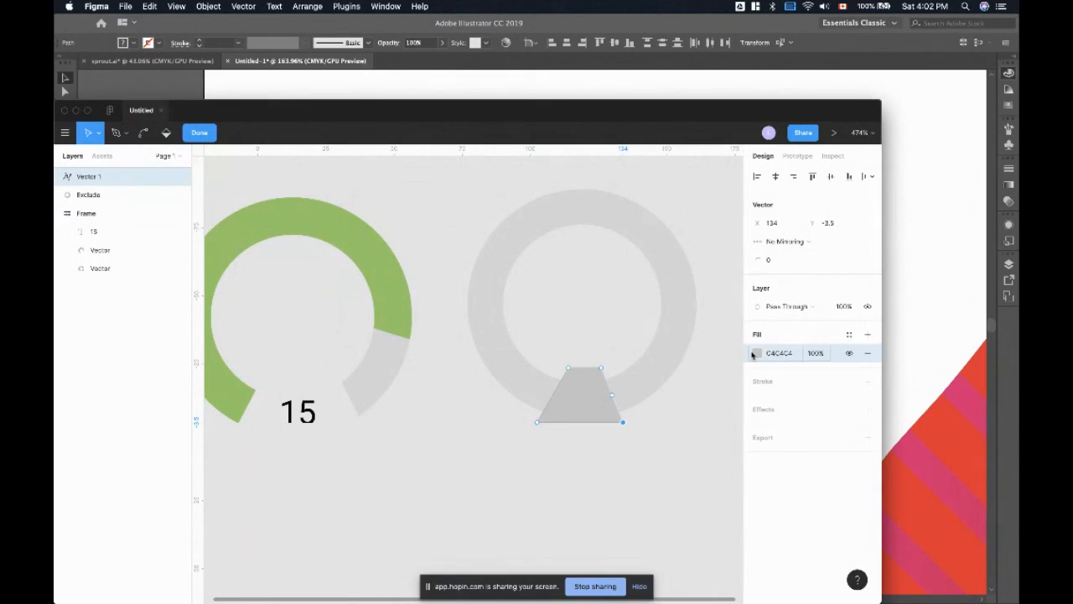
{"action": "left_click", "coordinate": [757, 353]}
{"action": "left_click", "coordinate": [607, 317]}
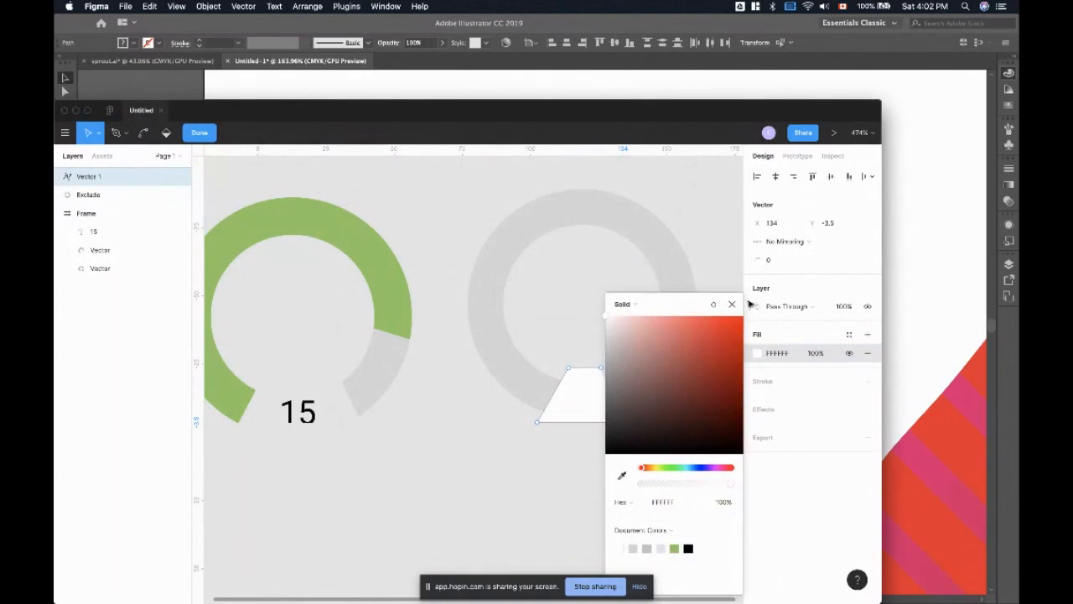
{"action": "left_click", "coordinate": [732, 303]}
{"action": "left_click", "coordinate": [497, 227]}
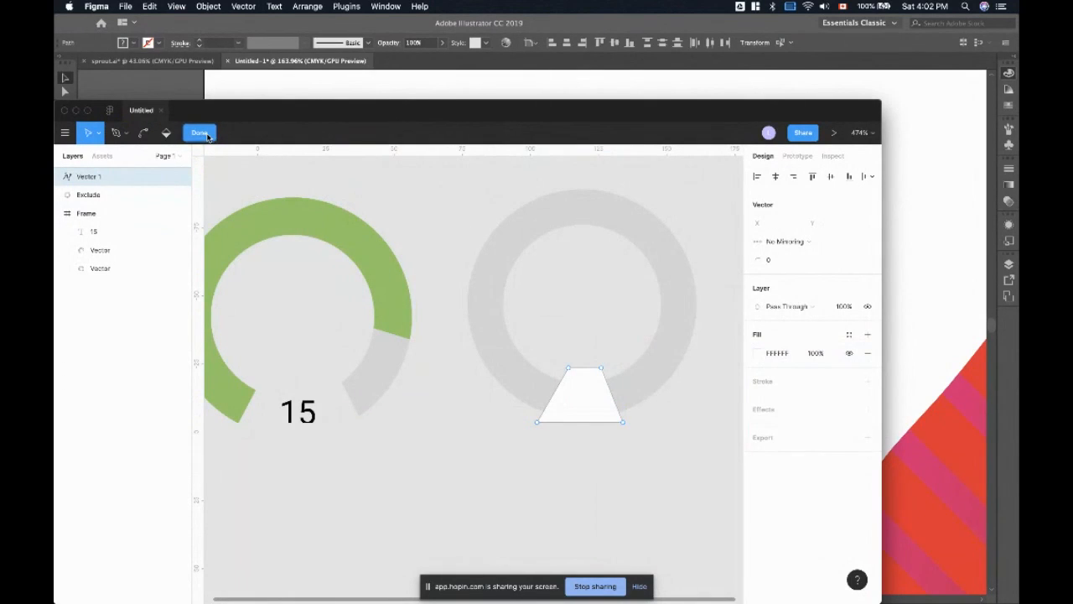
{"action": "left_click", "coordinate": [207, 135]}
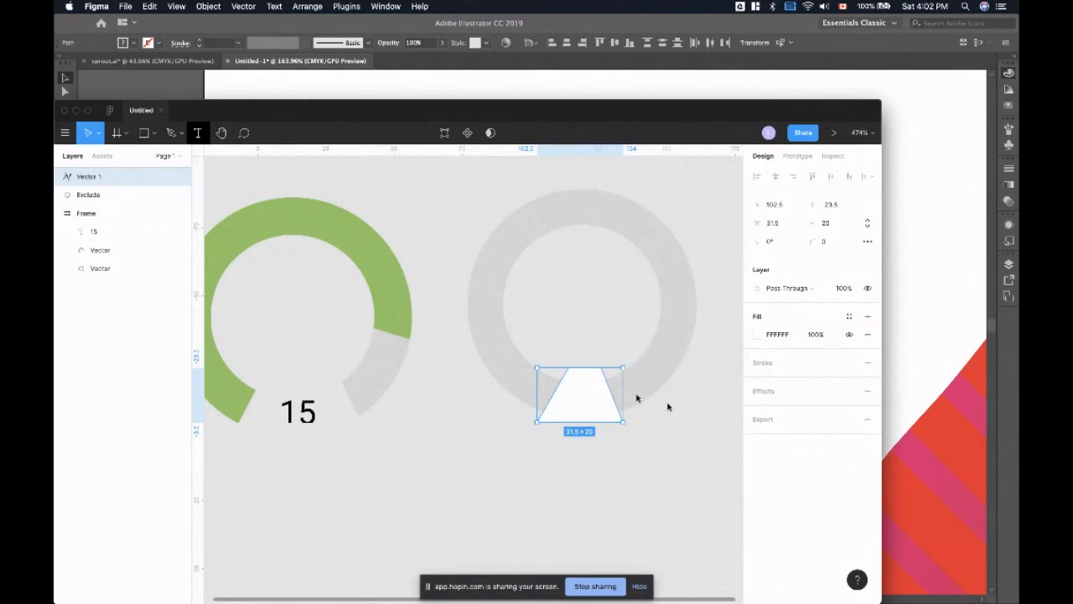
- Cut the trapezoid out of the grey ring with Subtract Selection
{"action": "left_click", "coordinate": [669, 373], "text": "shift"}
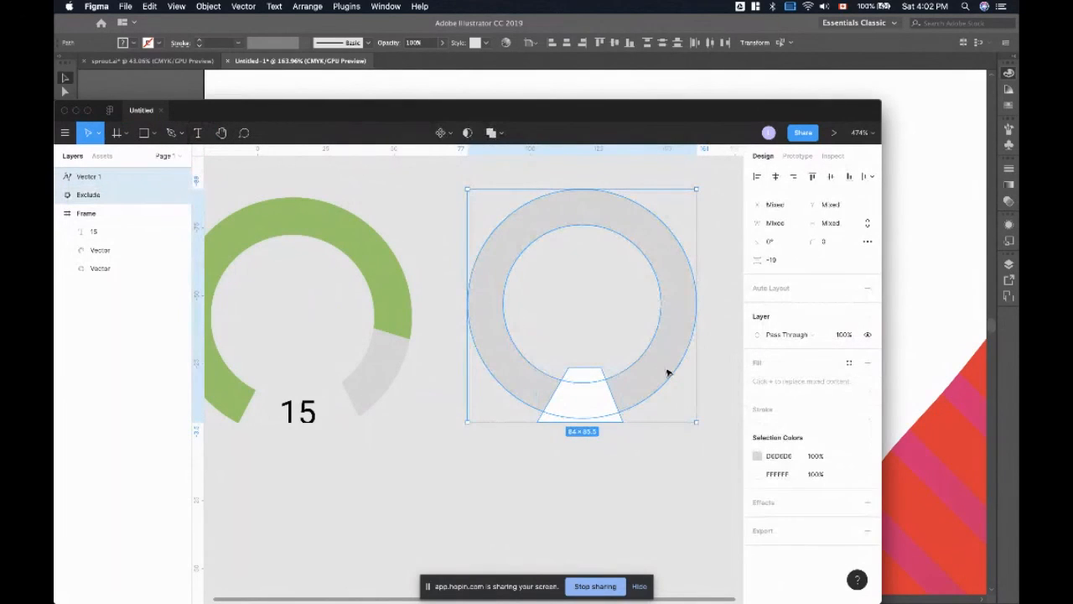
{"action": "left_click", "coordinate": [503, 135]}
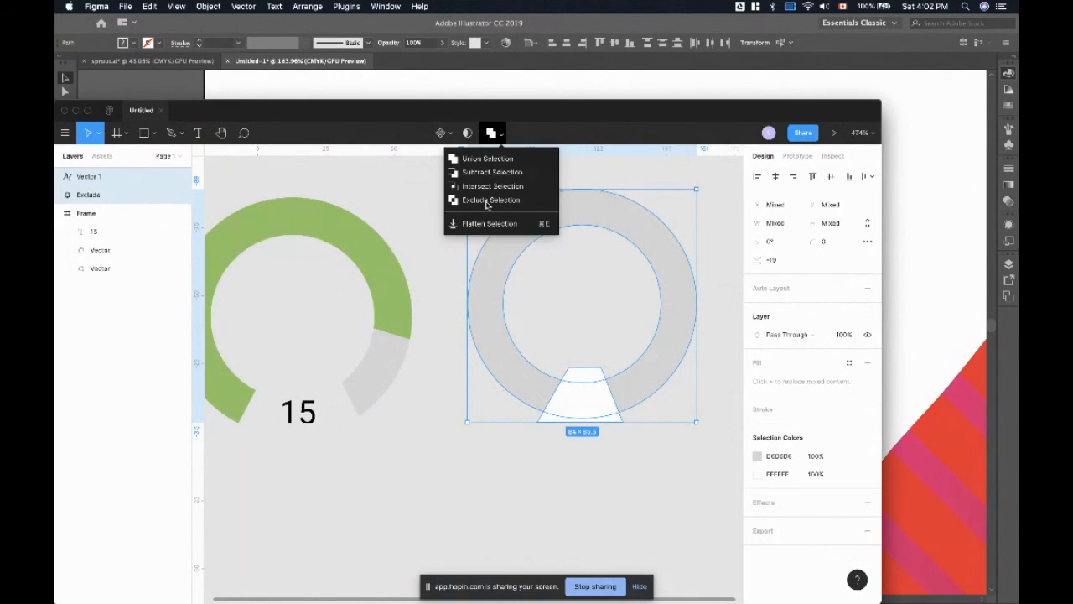
{"action": "left_click", "coordinate": [488, 202]}
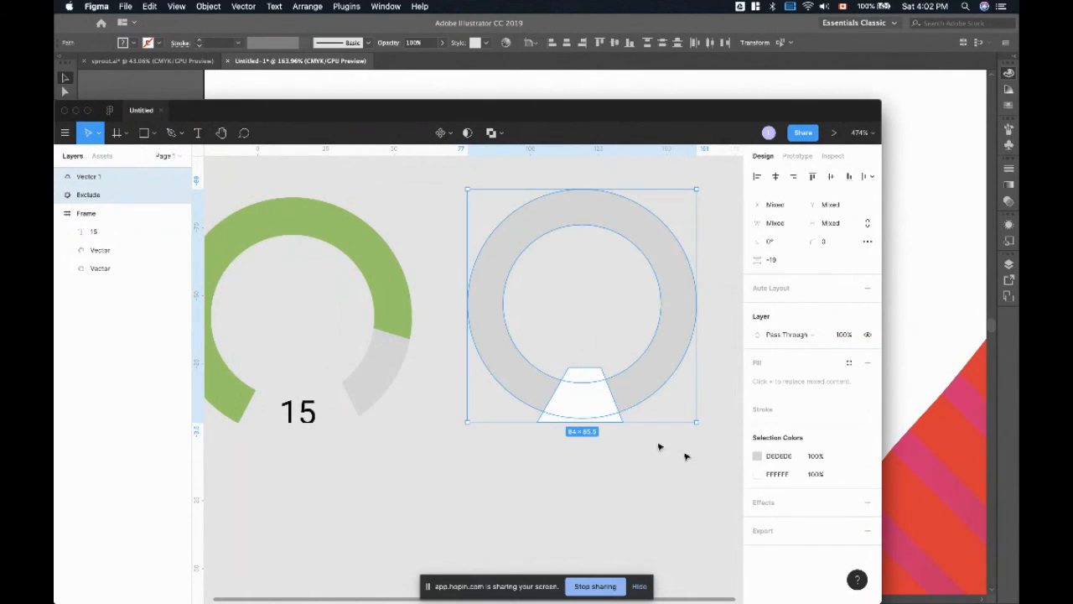
{"action": "left_click", "coordinate": [491, 133]}
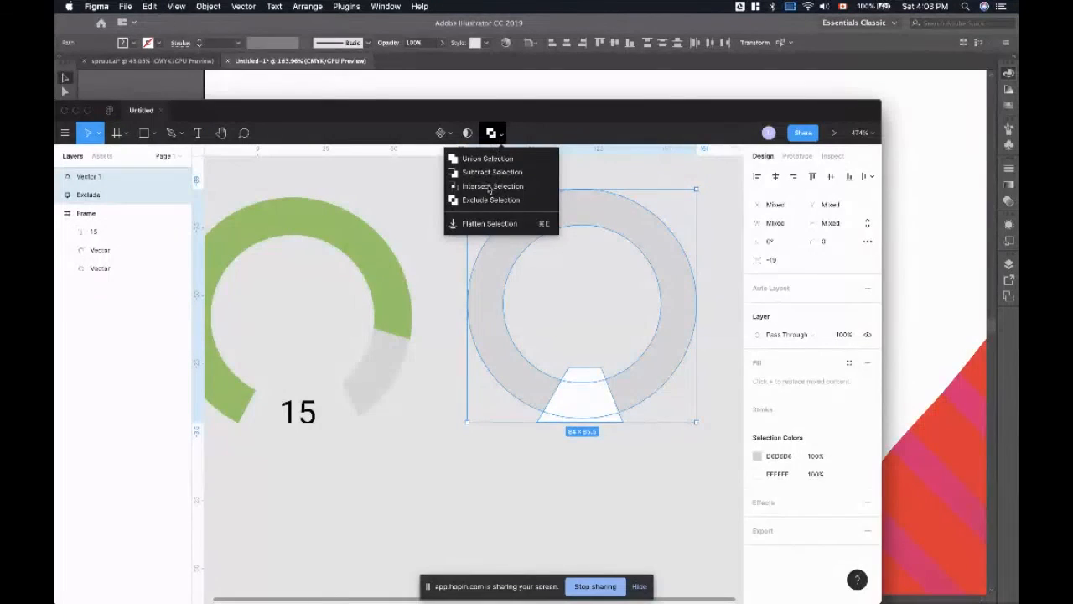
{"action": "left_click", "coordinate": [491, 173]}
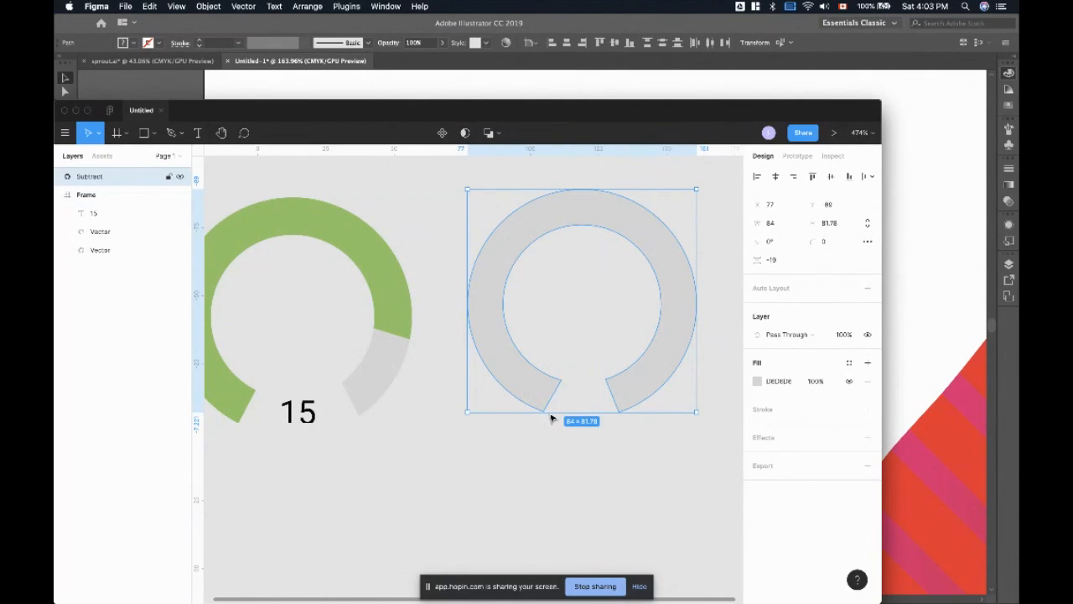
- Try rounding the ends of the open grey ring with a corner radius of 17, and reset the radius to 0
{"action": "scroll", "coordinate": [551, 418], "scroll_direction": "up", "scroll_amount": 3}
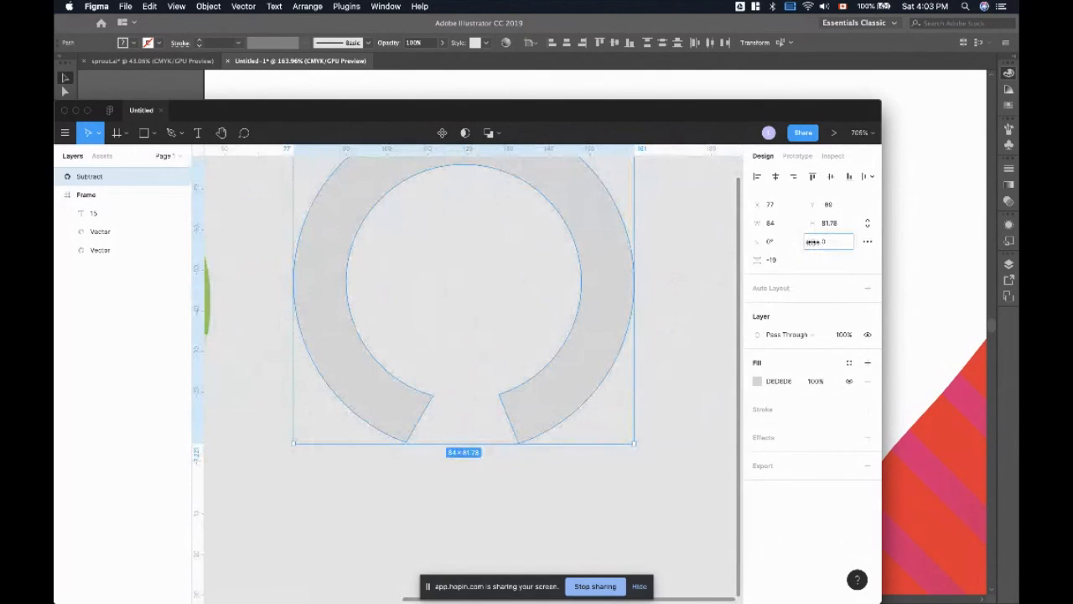
{"action": "left_click_drag", "start_coordinate": [813, 241], "coordinate": [578, 399]}
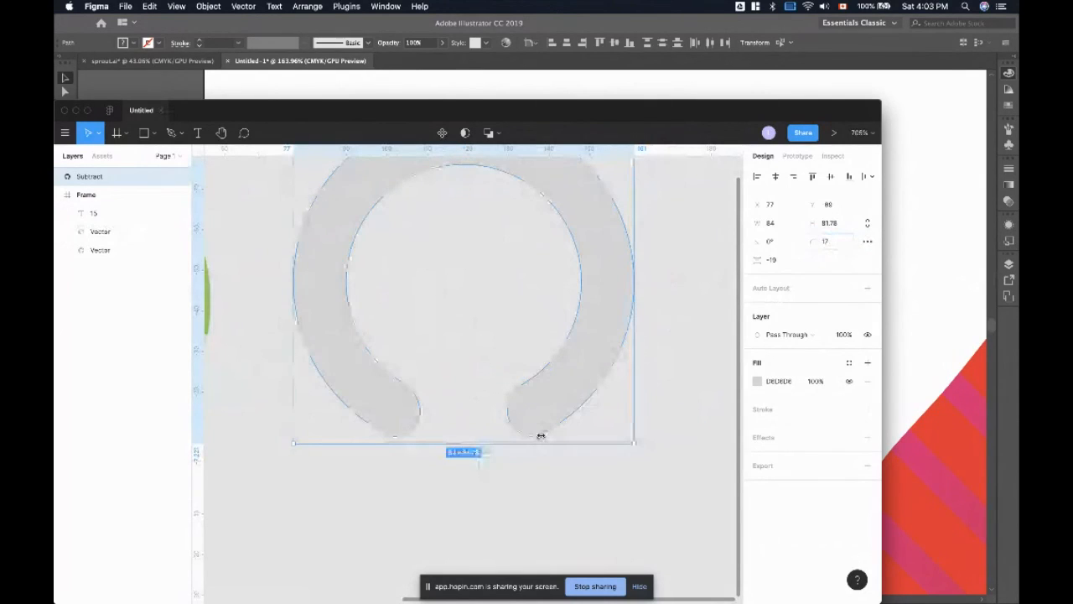
{"action": "left_click", "coordinate": [839, 240]}
{"action": "type", "text": "0"}
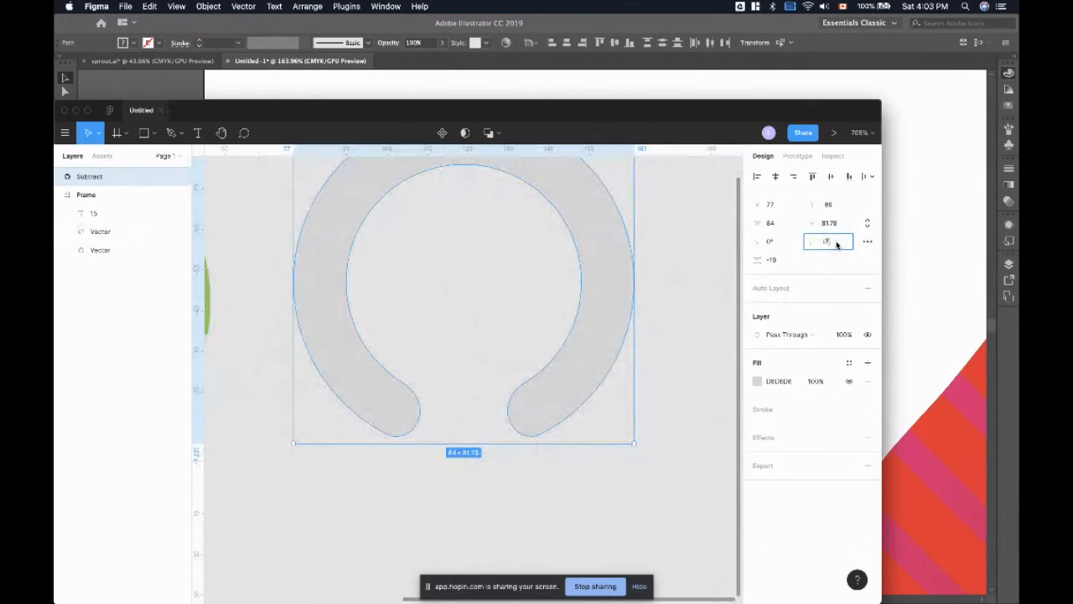
{"action": "key", "text": "Return"}
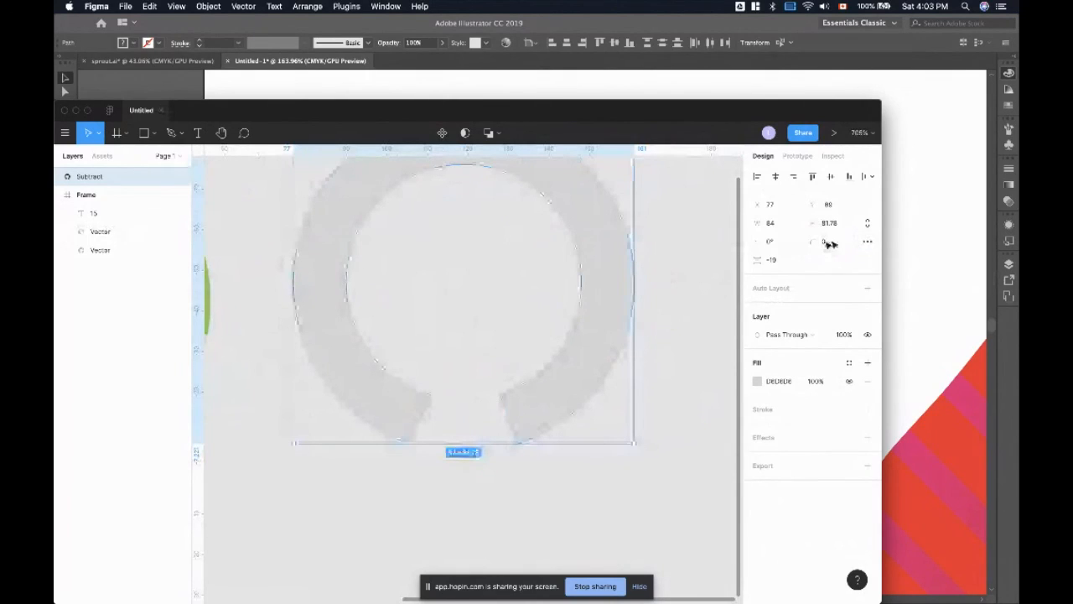
- Set the corner radius of the open grey ring to 20 and deselect it
{"action": "left_click", "coordinate": [829, 243]}
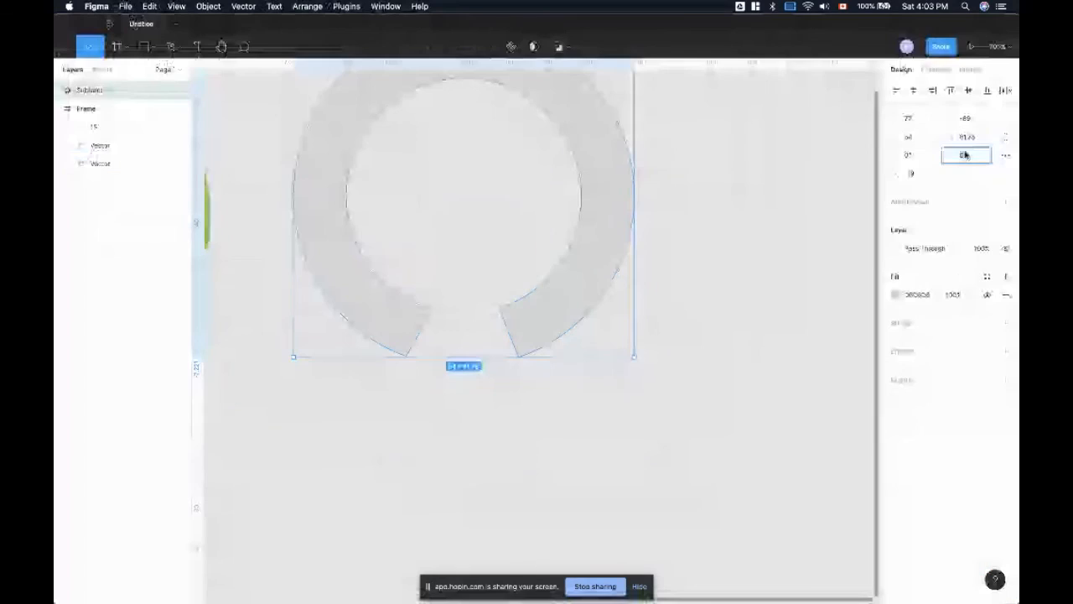
{"action": "key", "text": "Return"}
{"action": "left_click", "coordinate": [489, 439]}
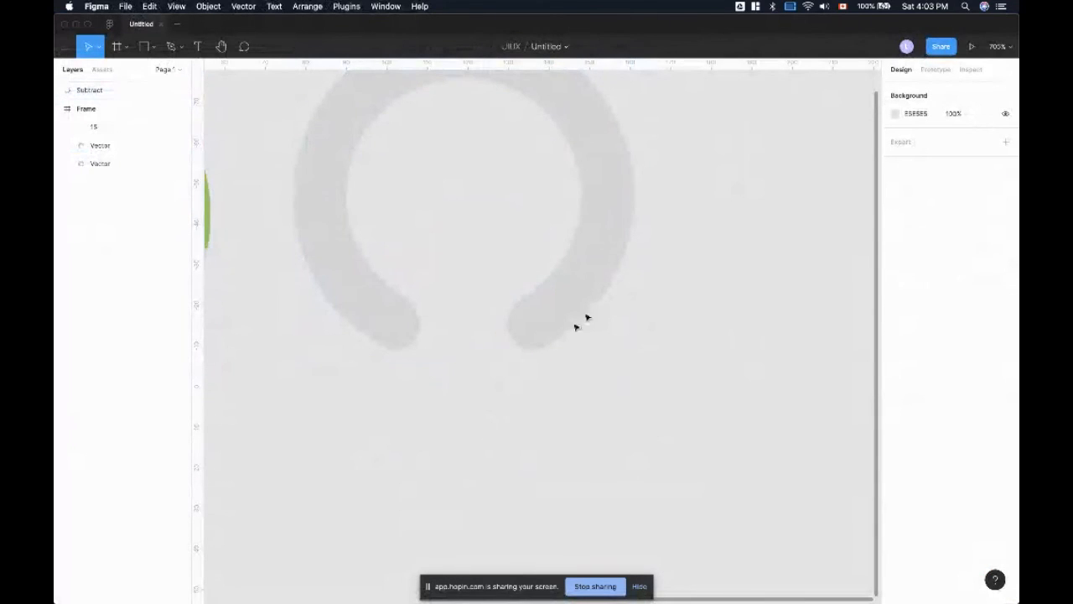
- Duplicate the rounded grey ring directly on top of the original
{"action": "scroll", "coordinate": [590, 295], "scroll_direction": "down", "scroll_amount": 5}
{"action": "left_click", "coordinate": [590, 296]}
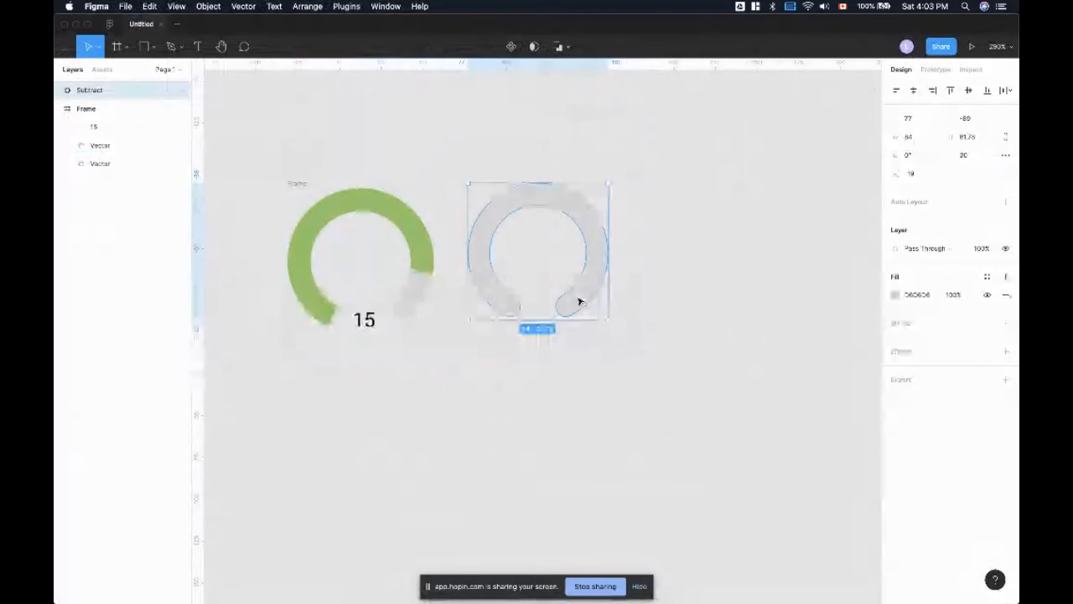
{"action": "left_click_drag", "start_coordinate": [579, 302], "coordinate": [559, 441], "text": "alt"}
{"action": "scroll", "coordinate": [556, 428], "scroll_direction": "up", "scroll_amount": 2}
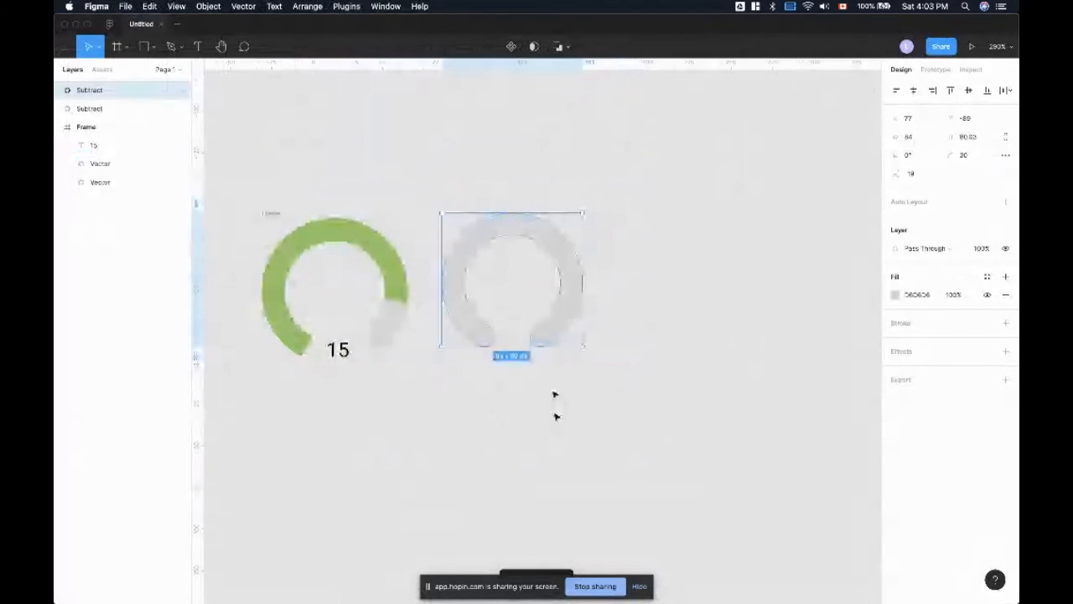
{"action": "scroll", "coordinate": [558, 318], "scroll_direction": "up", "scroll_amount": 5}
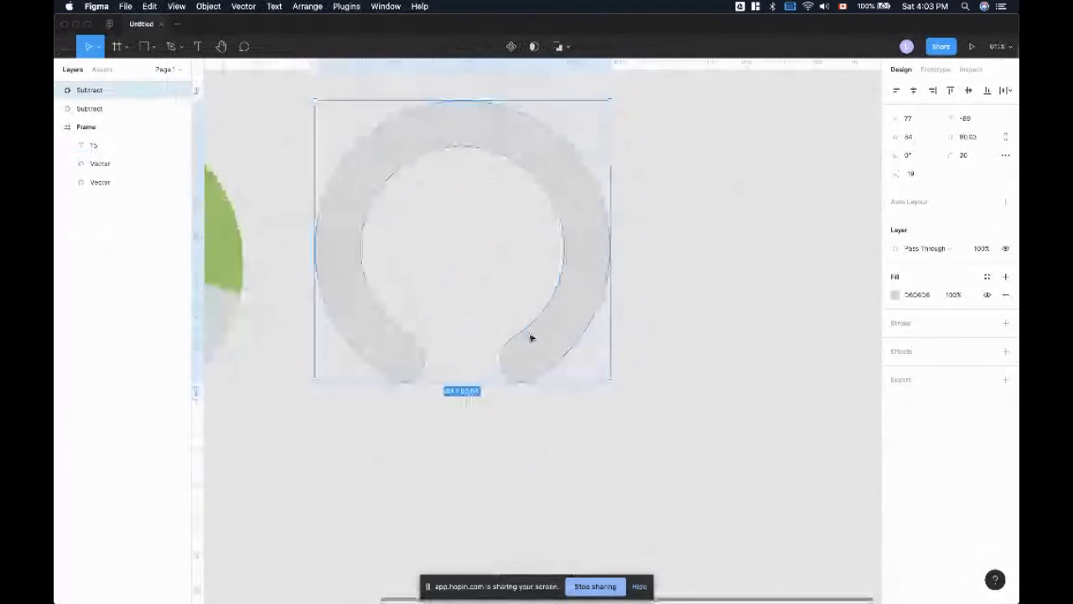
- Widen the Vector 1 cutting shape inside the duplicate ring to about 61.5 × 31.5 by moving its two right-hand points outward
{"action": "double_click", "coordinate": [546, 338]}
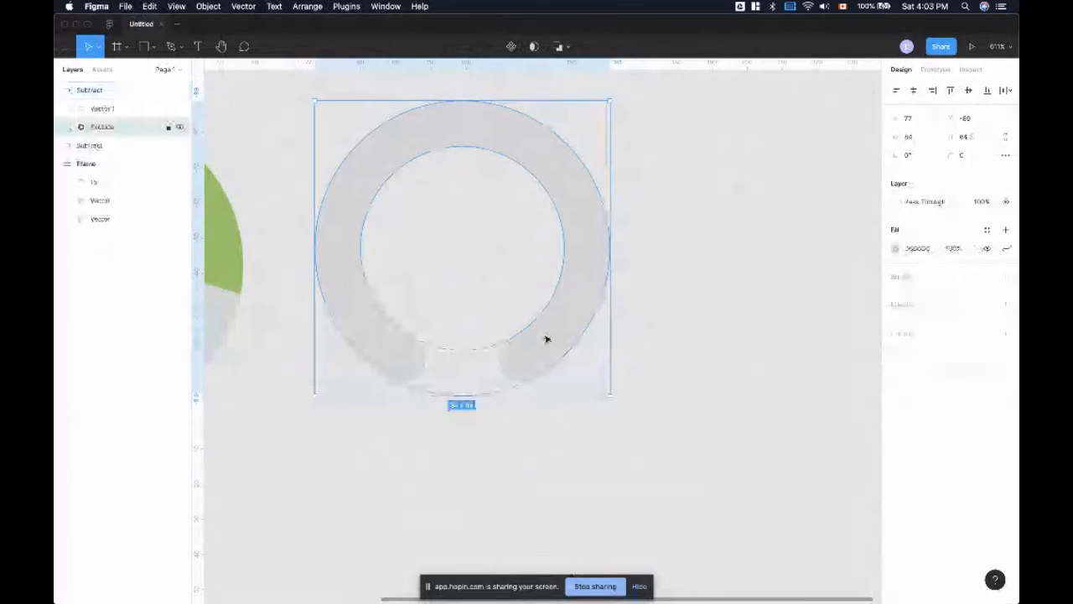
{"action": "left_click", "coordinate": [71, 126]}
{"action": "left_click", "coordinate": [128, 147]}
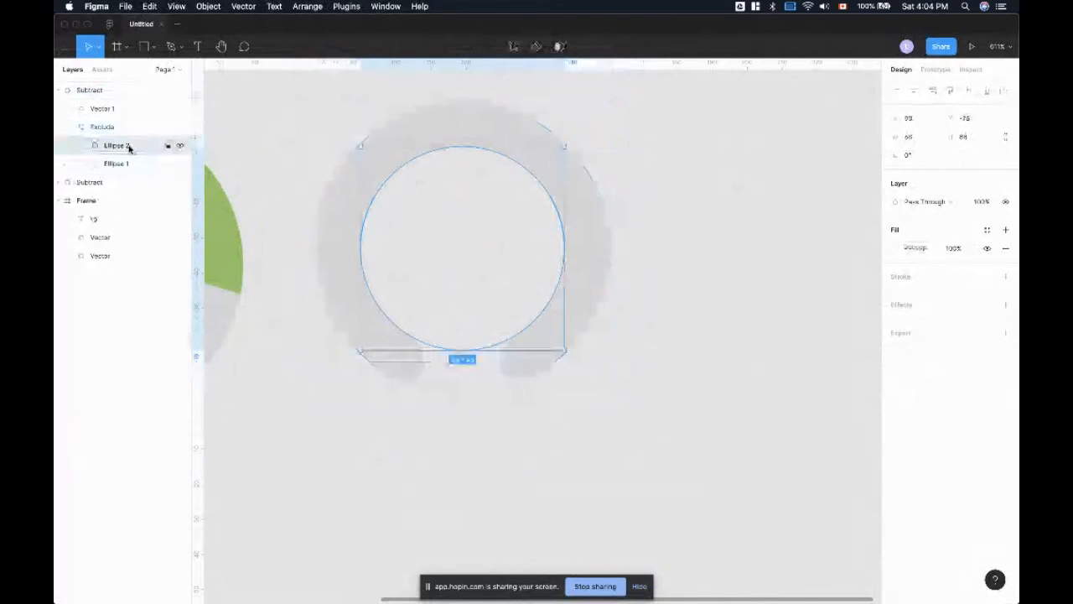
{"action": "left_click", "coordinate": [77, 127]}
{"action": "left_click", "coordinate": [112, 110]}
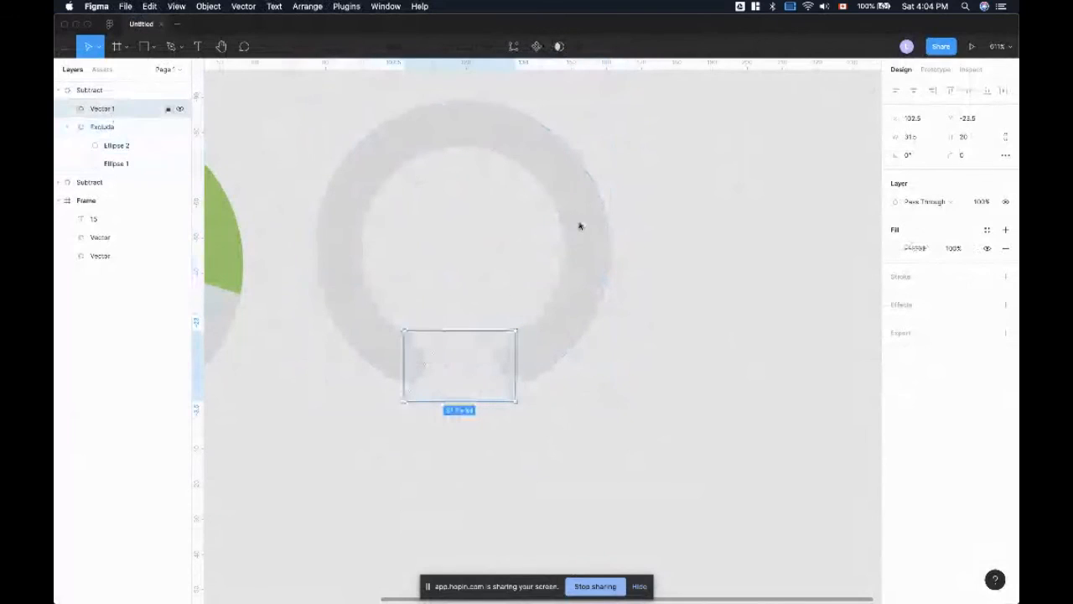
{"action": "left_click", "coordinate": [67, 129]}
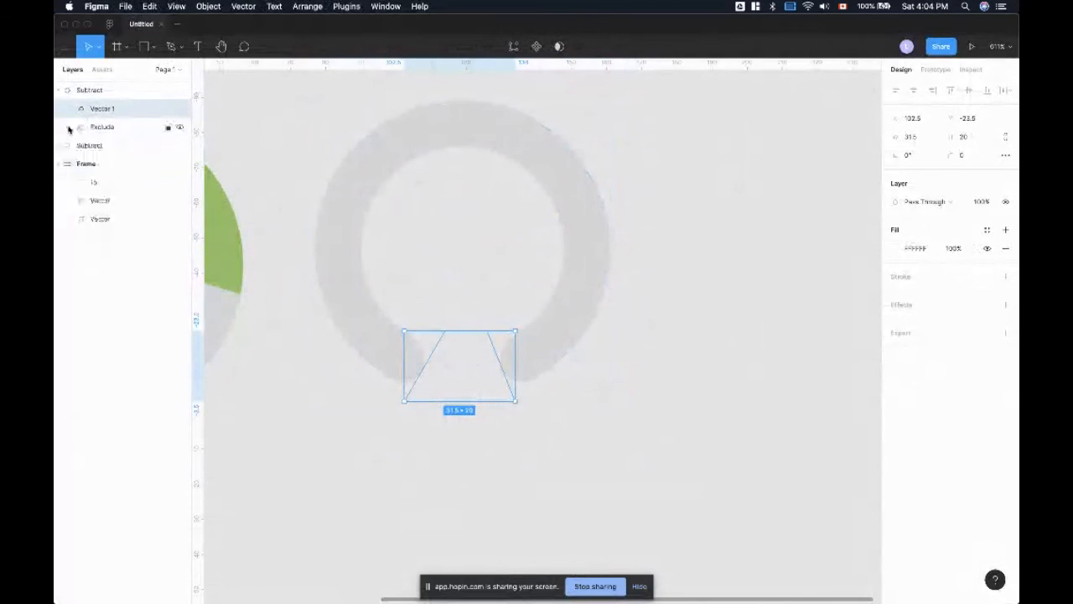
{"action": "double_click", "coordinate": [461, 373]}
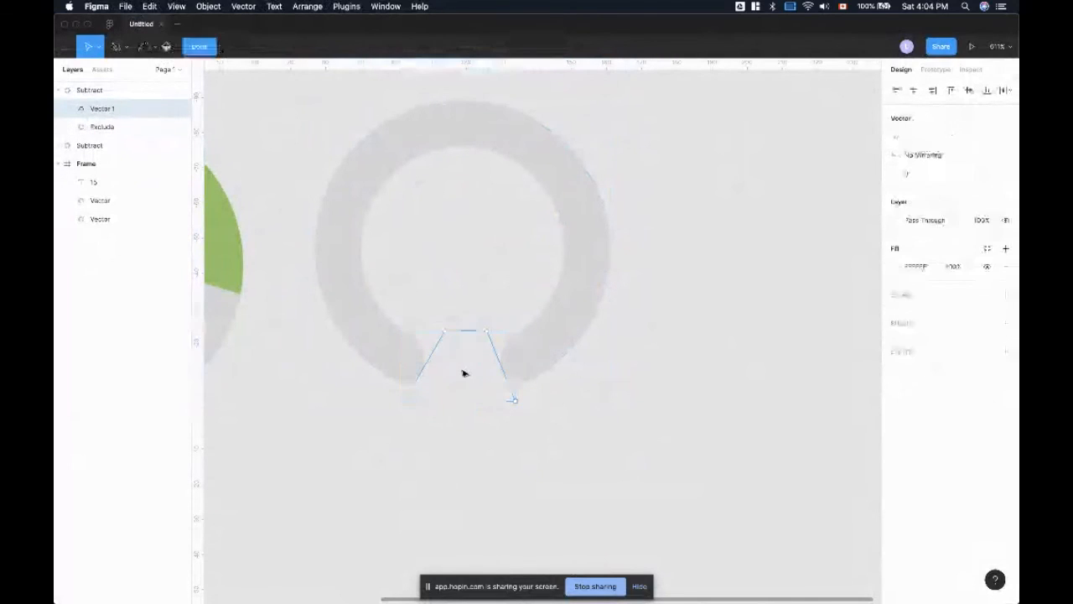
{"action": "left_click_drag", "start_coordinate": [489, 335], "coordinate": [520, 297]}
{"action": "left_click_drag", "start_coordinate": [515, 400], "coordinate": [622, 410]}
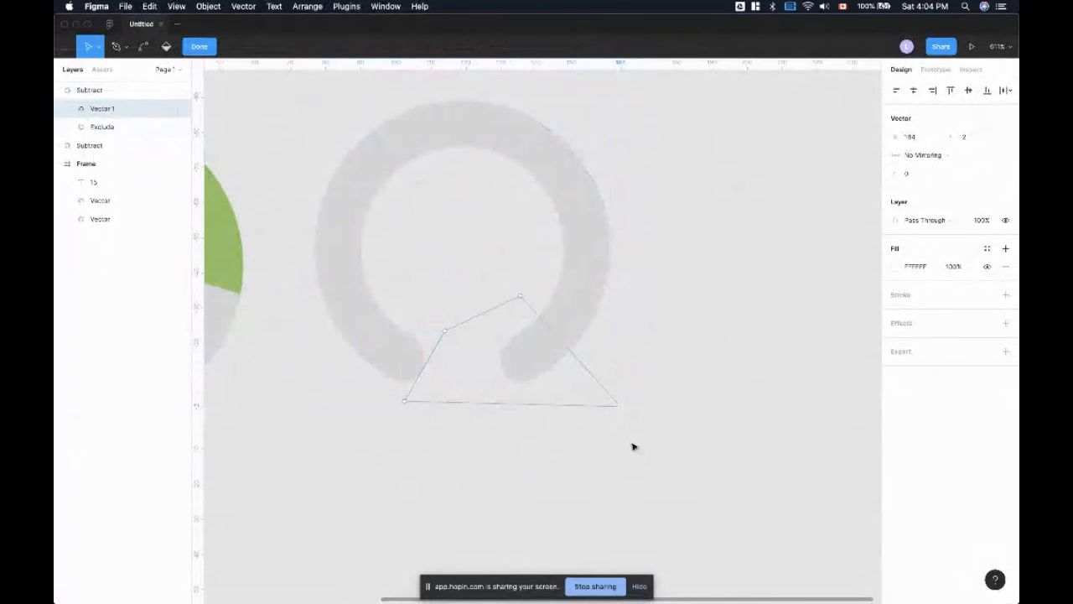
{"action": "left_click", "coordinate": [199, 46]}
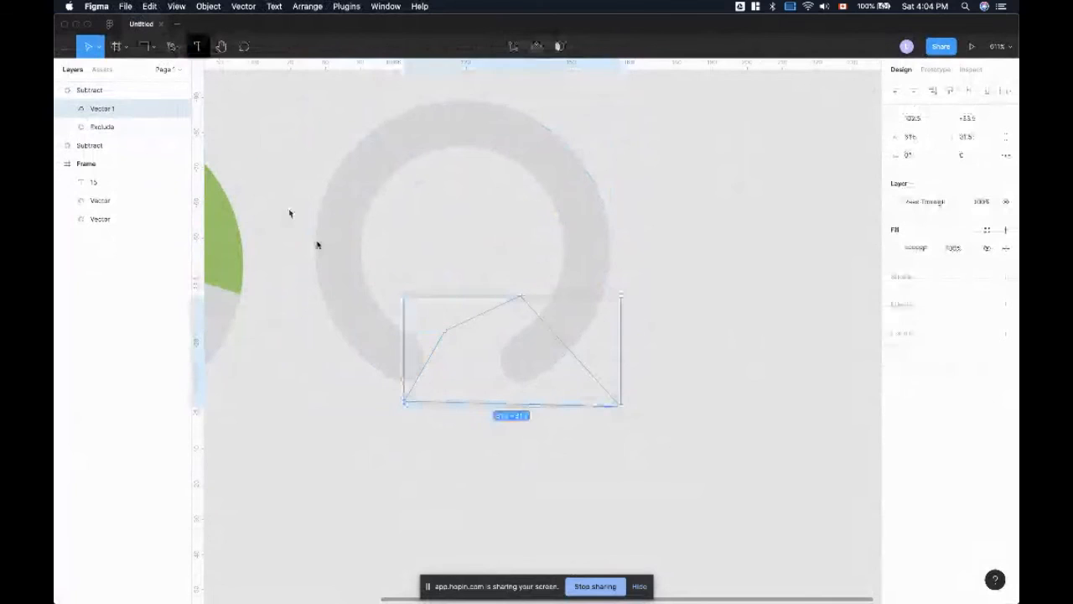
- Try recolouring the nested Exclude shape of the duplicate ring red, and undo the fill change
{"action": "left_click", "coordinate": [317, 245]}
{"action": "left_click", "coordinate": [895, 248]}
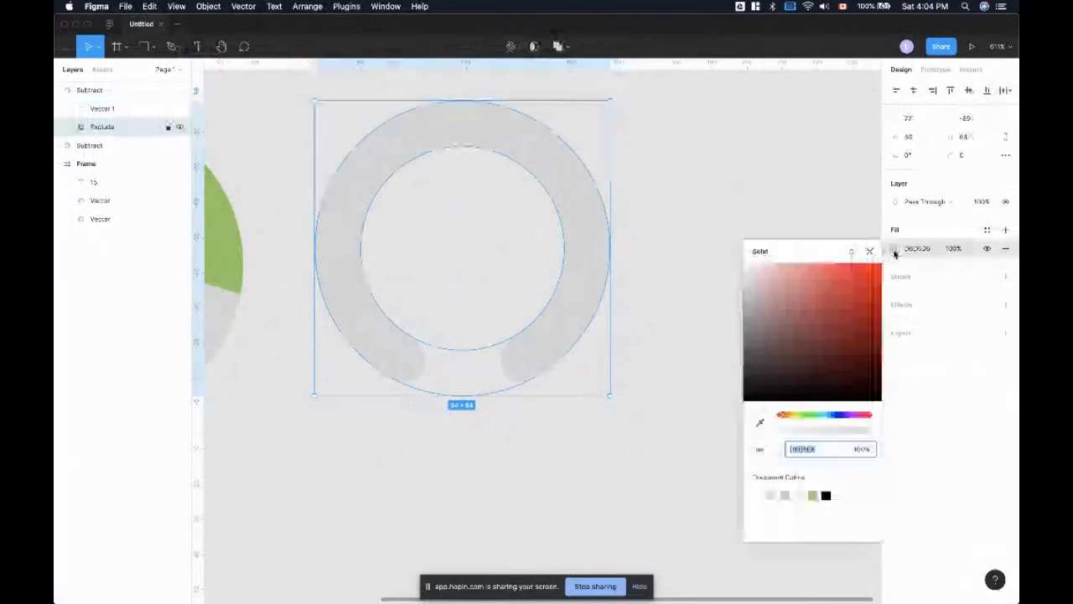
{"action": "mouse_move", "coordinate": [807, 352]}
{"action": "left_mouse_down"}
{"action": "mouse_move", "coordinate": [827, 215]}
{"action": "mouse_move", "coordinate": [843, 242]}
{"action": "left_mouse_up"}
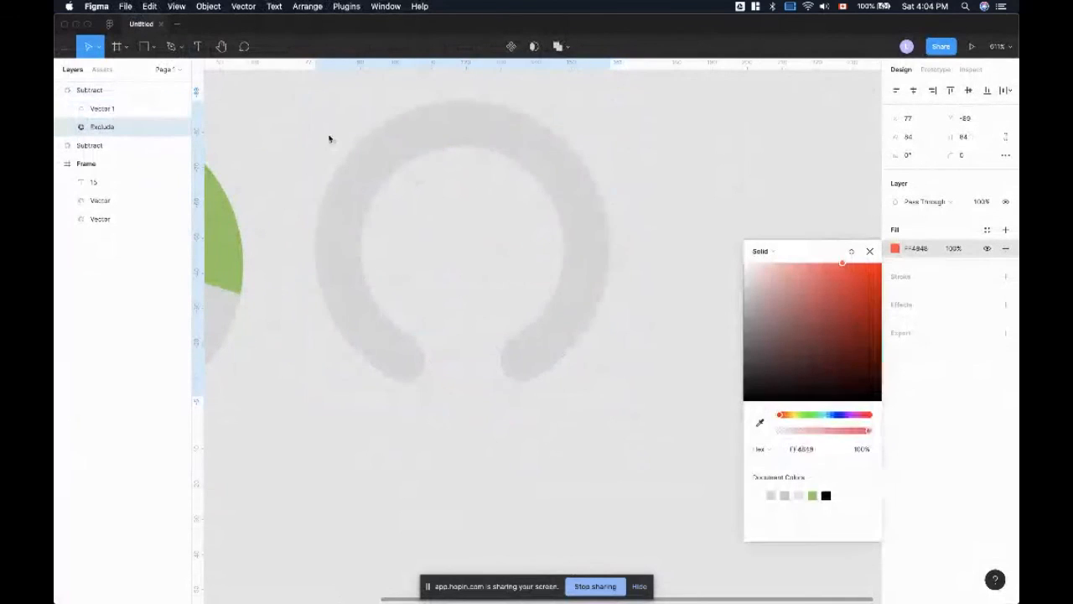
{"action": "key", "text": "super+z"}
{"action": "left_click", "coordinate": [483, 318]}
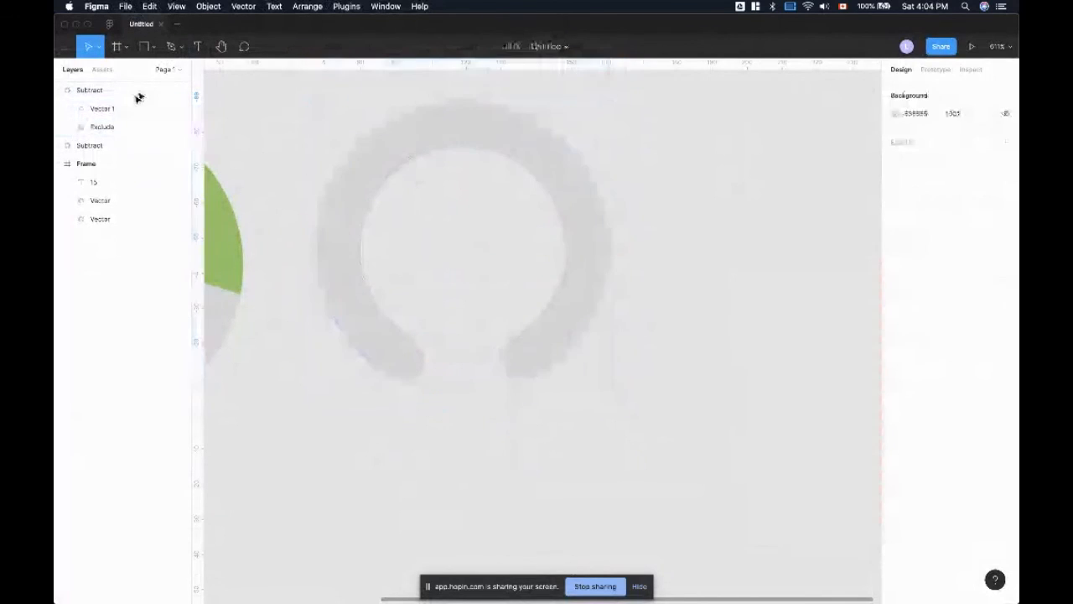
- Fill the whole duplicate Subtract ring with the green document colour used in the original gauge
{"action": "left_click", "coordinate": [137, 92]}
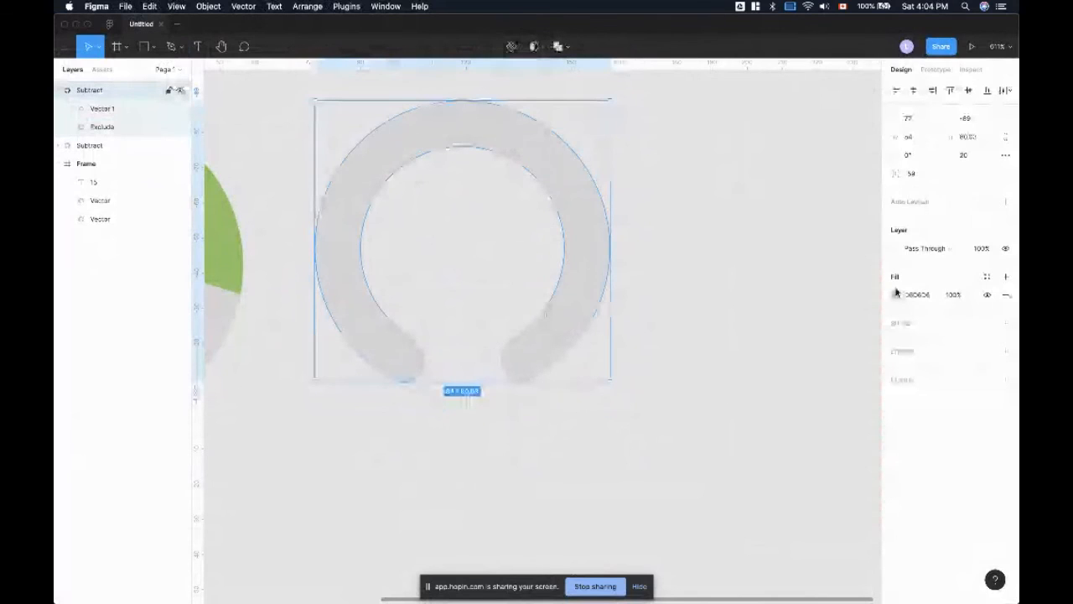
{"action": "left_click", "coordinate": [895, 295]}
{"action": "left_click", "coordinate": [840, 310]}
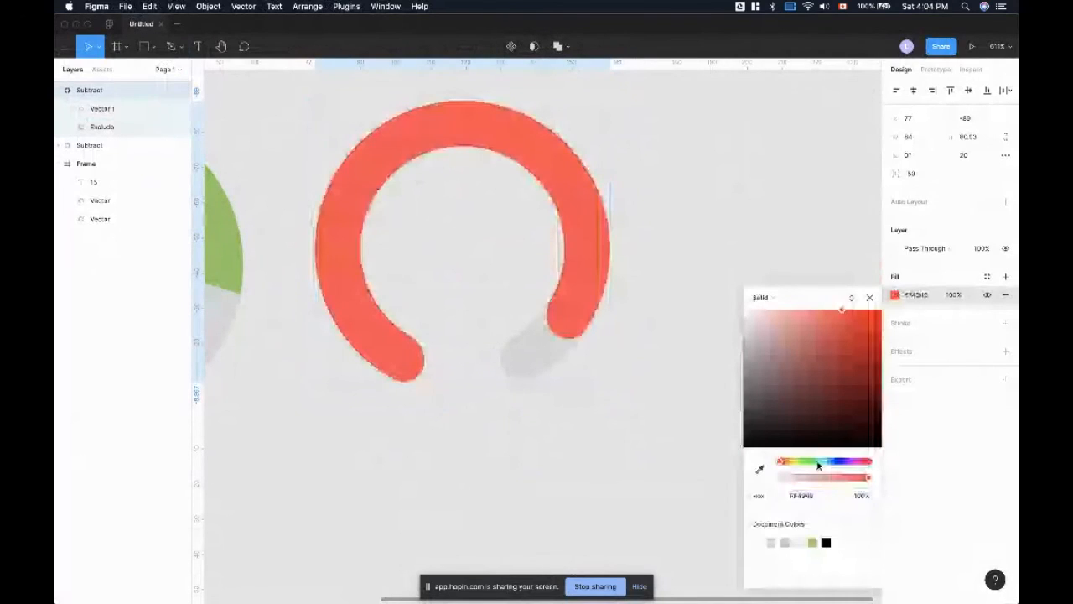
{"action": "key", "text": "ctrl+z"}
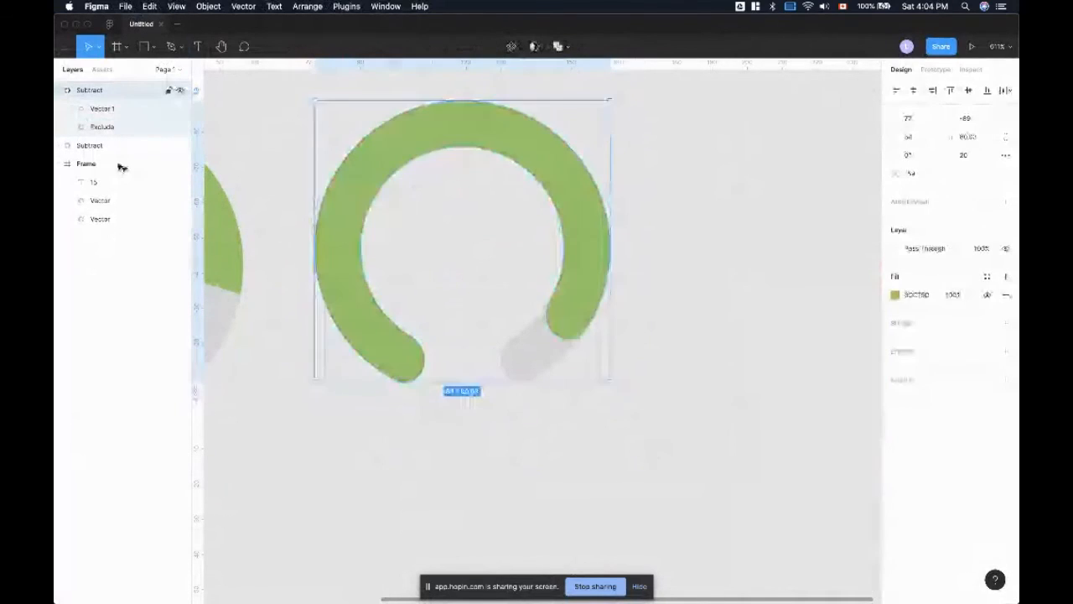
- Enlarge the green ring's Vector 1 cutting shape to about 69 × 45.5 by moving its upper-right and two lower points outward
{"action": "left_click", "coordinate": [101, 108]}
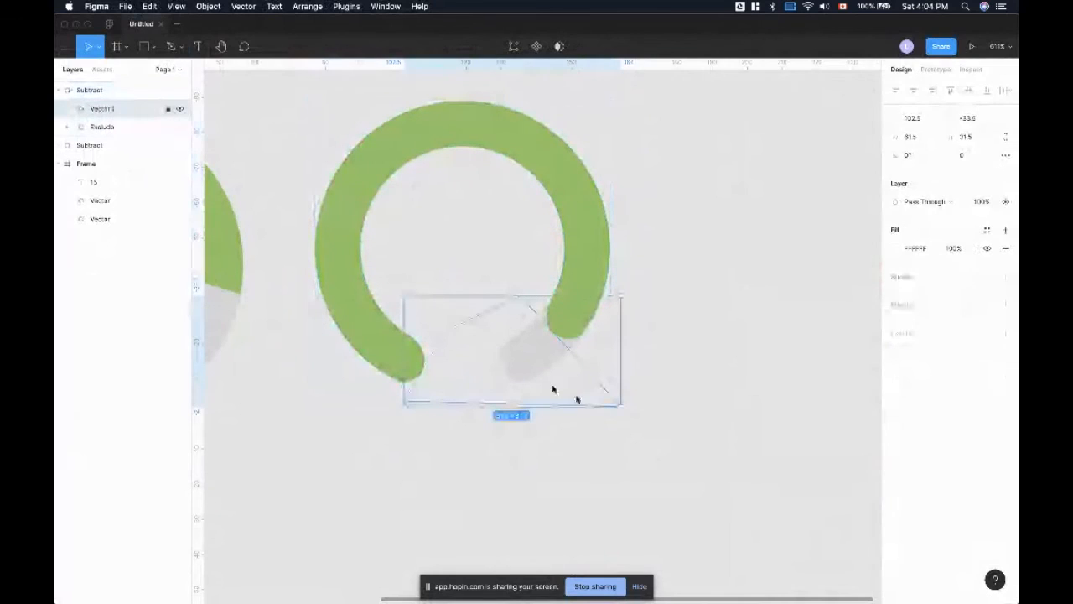
{"action": "left_click", "coordinate": [604, 431]}
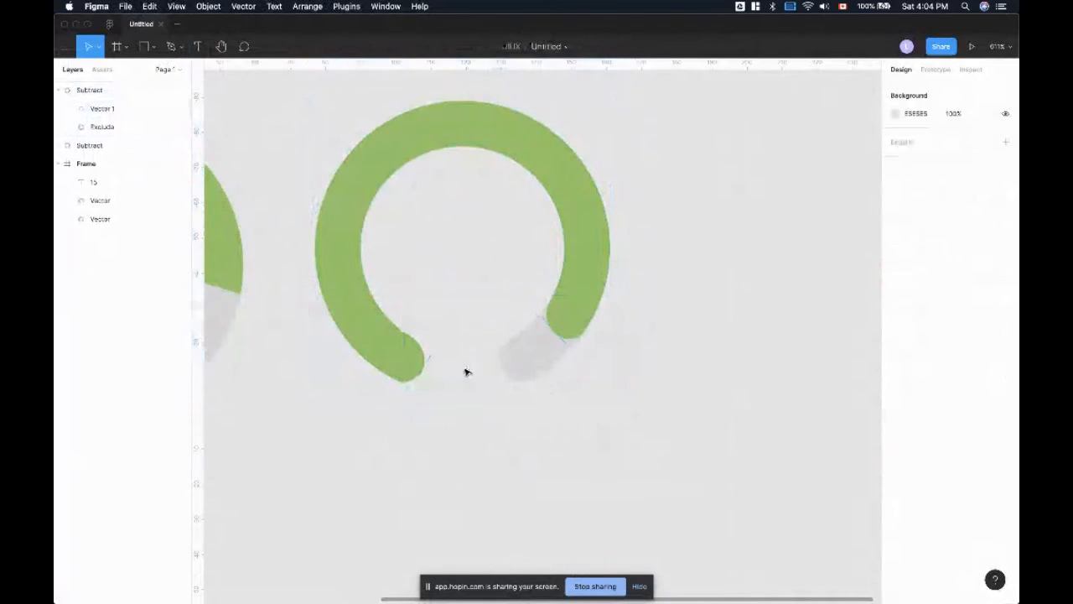
{"action": "left_click", "coordinate": [550, 354]}
{"action": "left_click", "coordinate": [93, 126]}
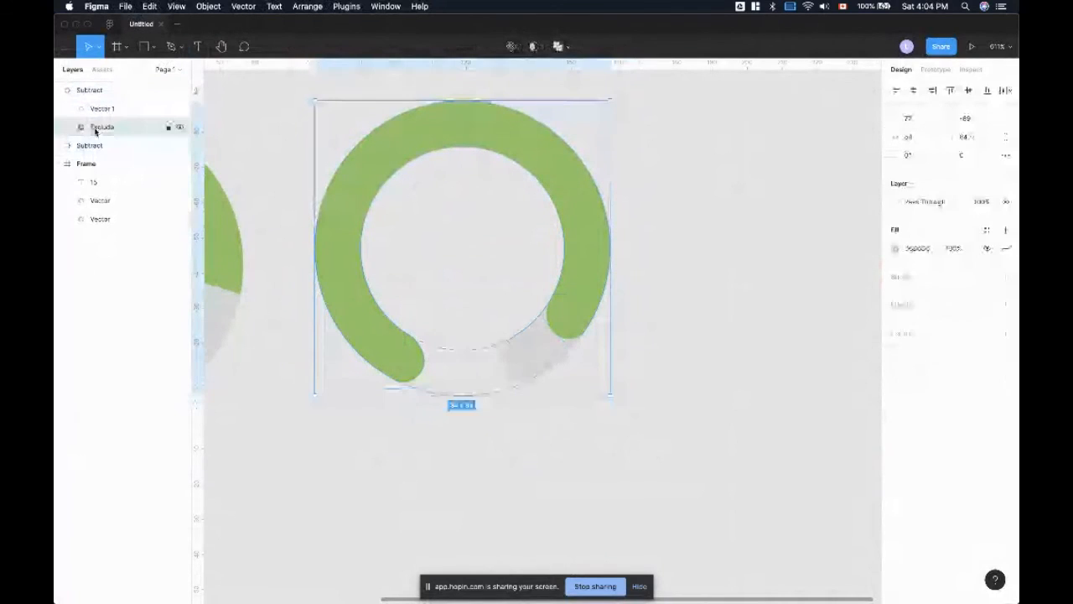
{"action": "left_click", "coordinate": [93, 109]}
{"action": "scroll", "coordinate": [224, 175], "scroll_direction": "left", "scroll_amount": 2}
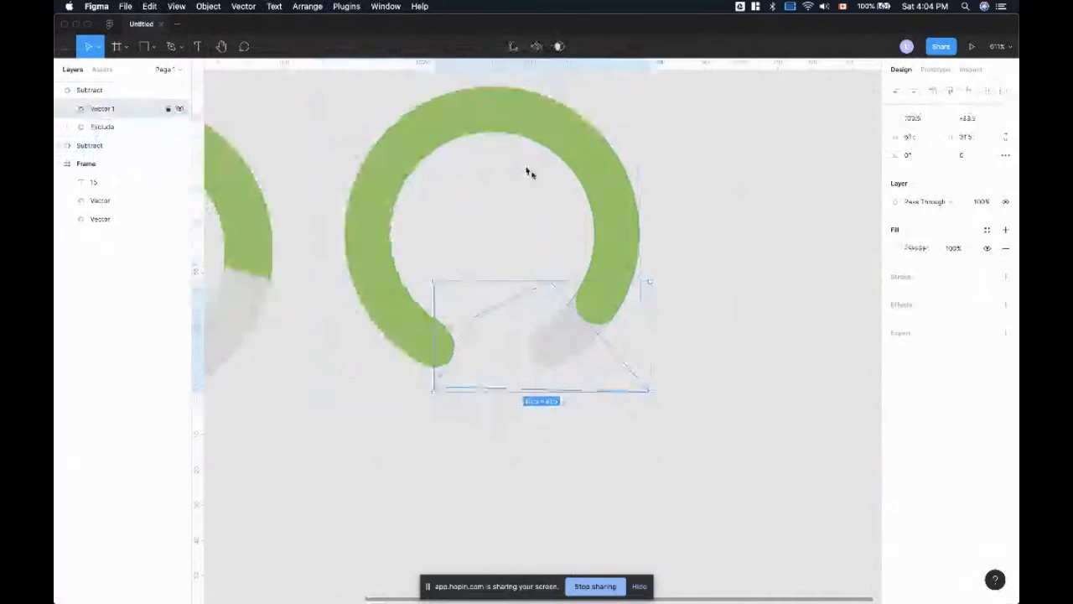
{"action": "double_click", "coordinate": [547, 295]}
{"action": "left_click_drag", "start_coordinate": [549, 282], "coordinate": [562, 254]}
{"action": "left_click_drag", "start_coordinate": [648, 389], "coordinate": [659, 392]}
{"action": "left_click_drag", "start_coordinate": [432, 390], "coordinate": [416, 412]}
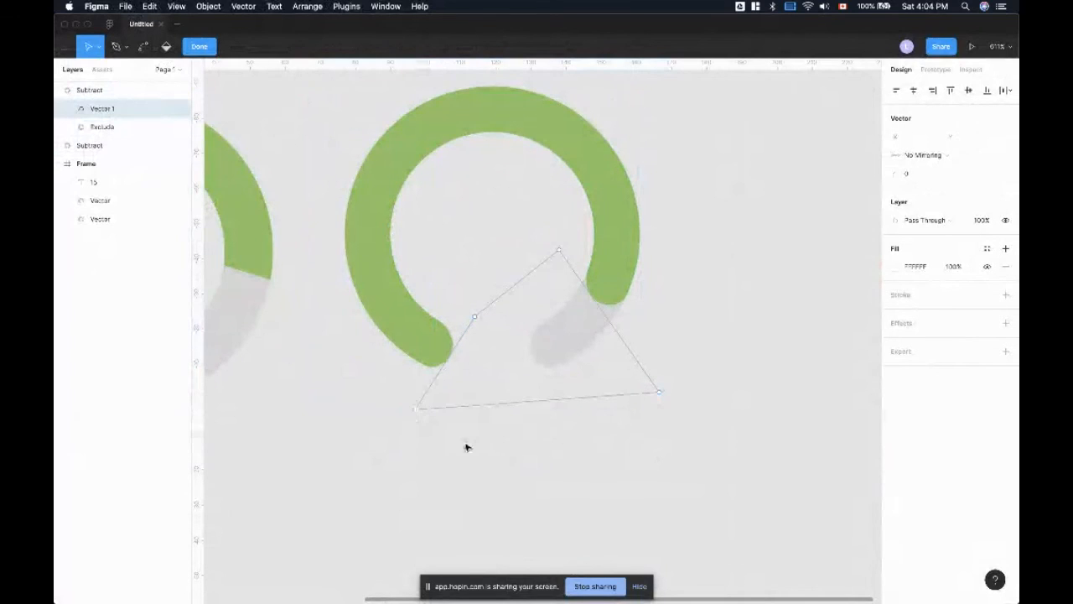
{"action": "left_click", "coordinate": [189, 47]}
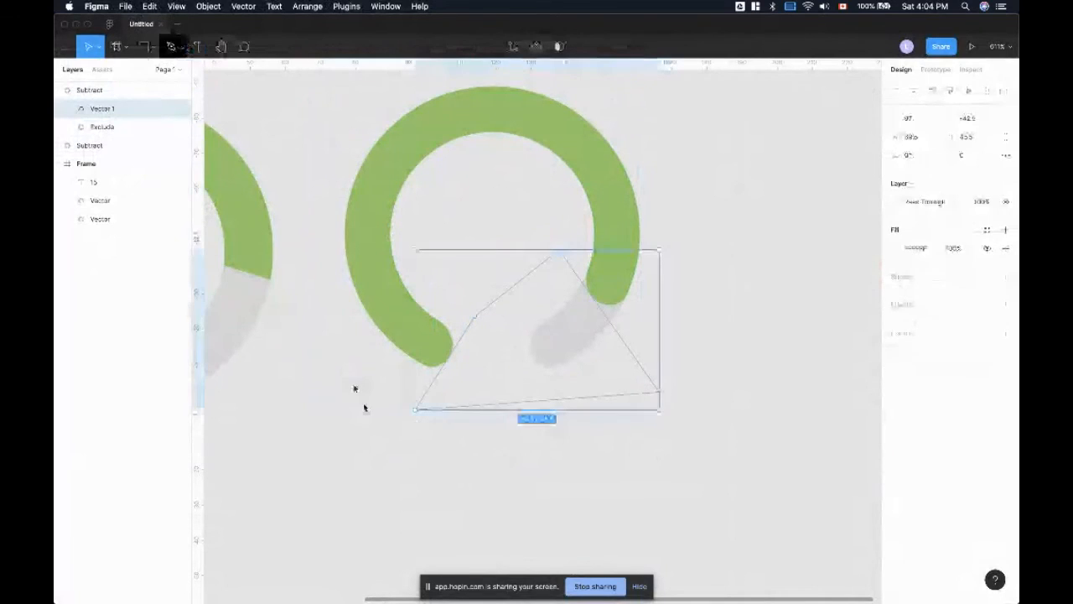
{"action": "left_click", "coordinate": [373, 429]}
- Duplicate the "15" text of the original gauge and place the copy in the gap of the recreated ring
{"action": "scroll", "coordinate": [374, 428], "scroll_direction": "down", "scroll_amount": 5}
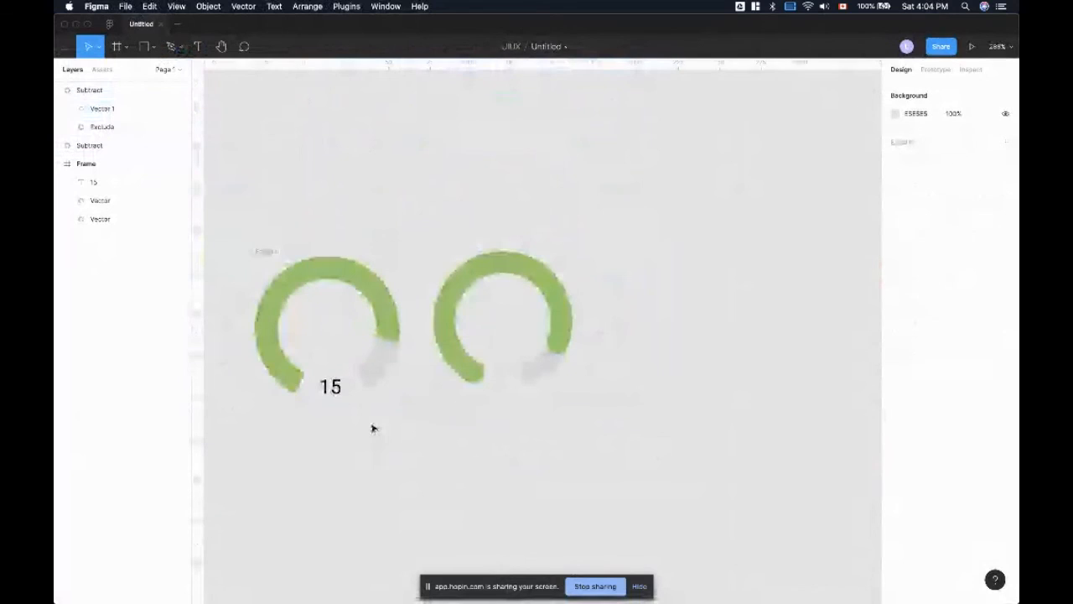
{"action": "scroll", "coordinate": [371, 426], "scroll_direction": "up", "scroll_amount": 3}
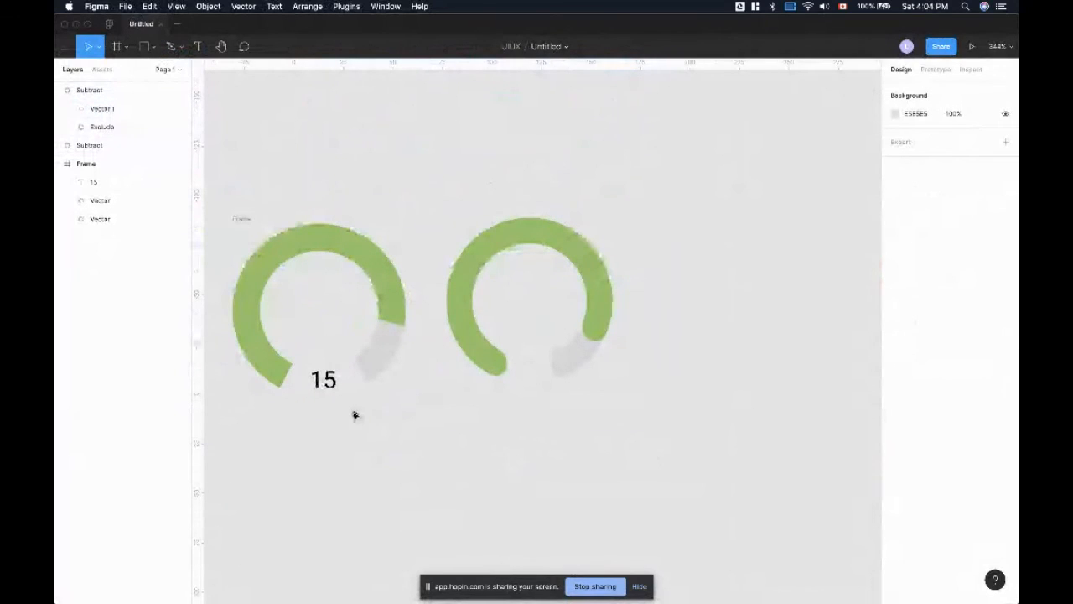
{"action": "left_click", "coordinate": [381, 366]}
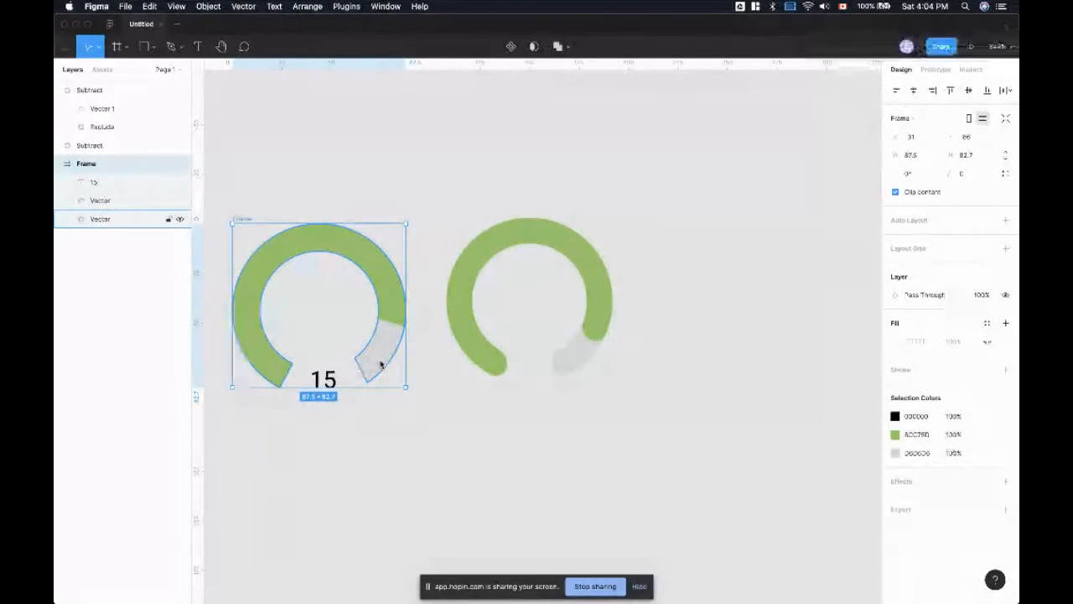
{"action": "left_click", "coordinate": [335, 385]}
{"action": "left_click_drag", "start_coordinate": [309, 393], "coordinate": [454, 409]}
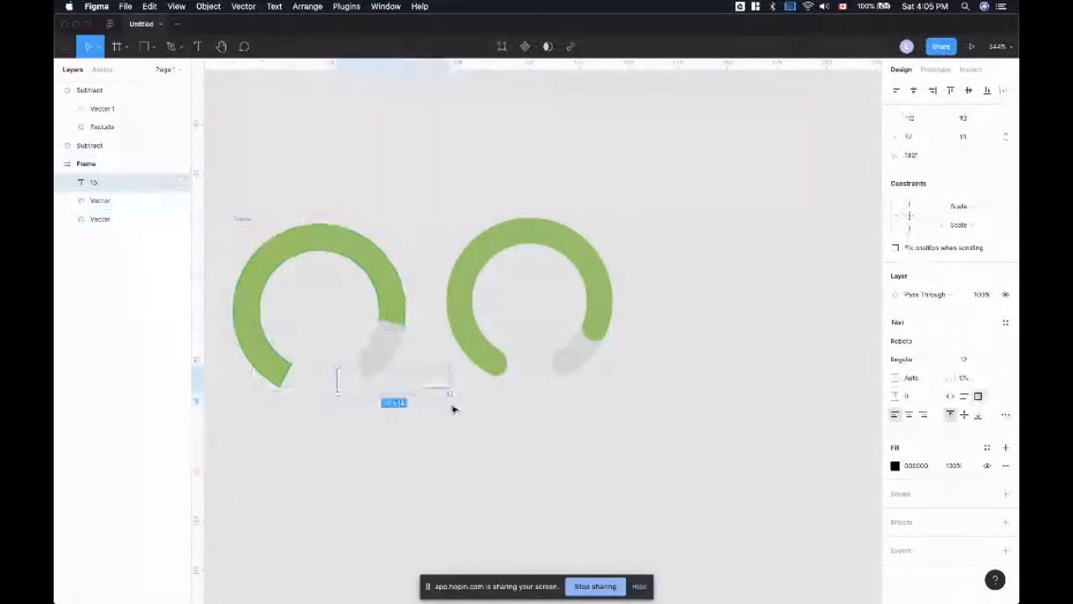
{"action": "key", "text": "super+z"}
{"action": "key", "text": "super+d"}
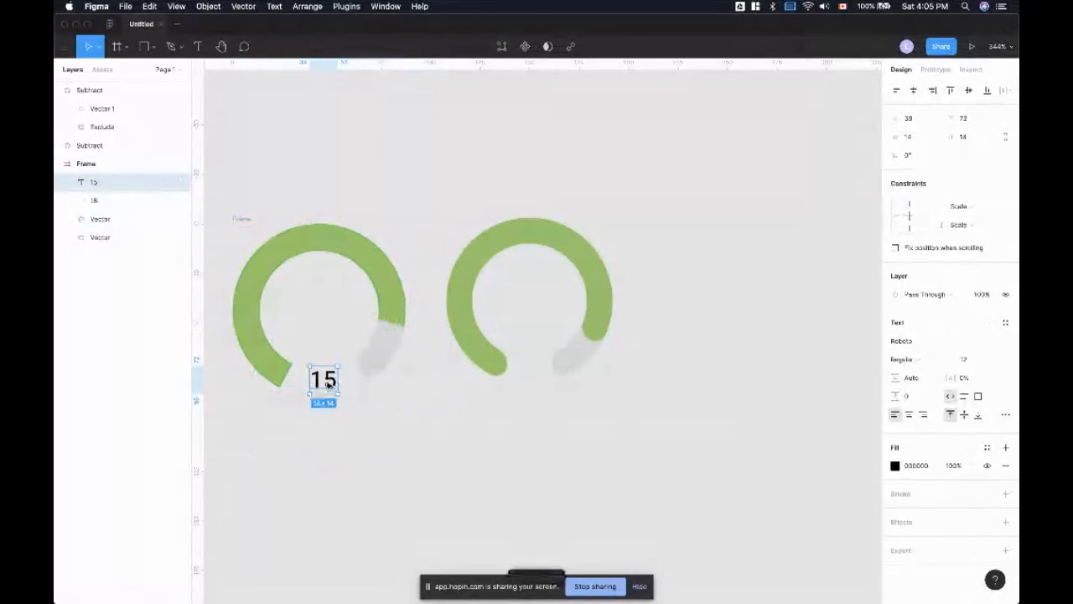
{"action": "left_click_drag", "start_coordinate": [327, 383], "coordinate": [534, 382]}
{"action": "left_click", "coordinate": [668, 359]}
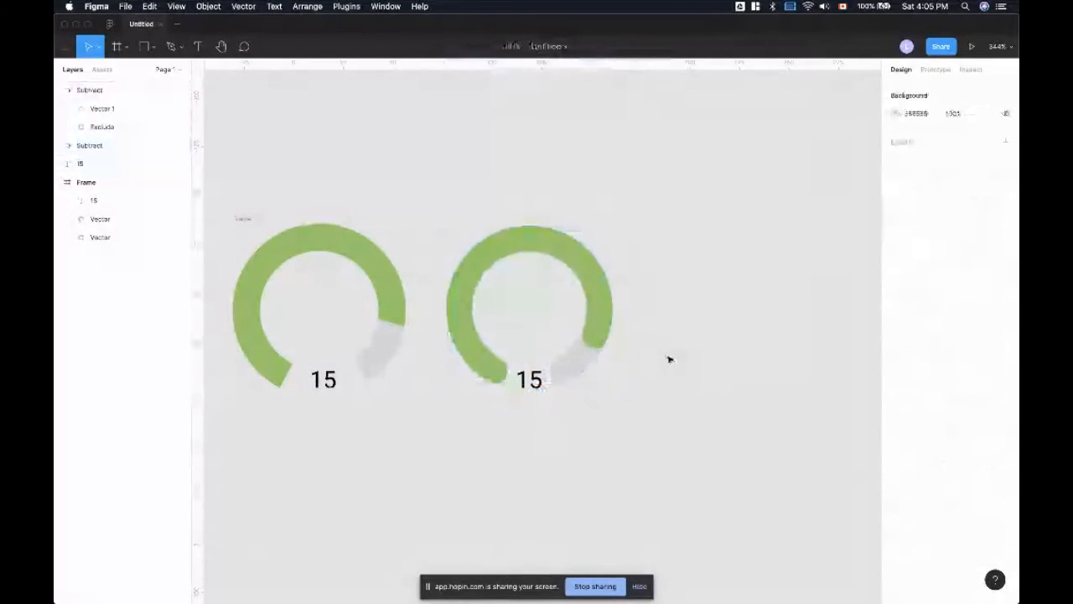